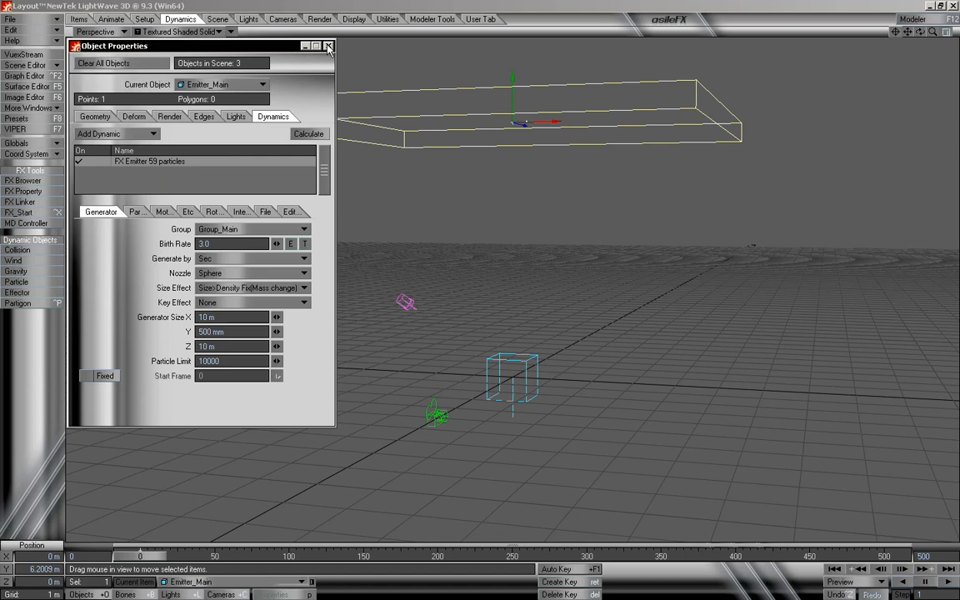
- Add a collision effector named collision_Ground to the scene
left_click(328, 46)
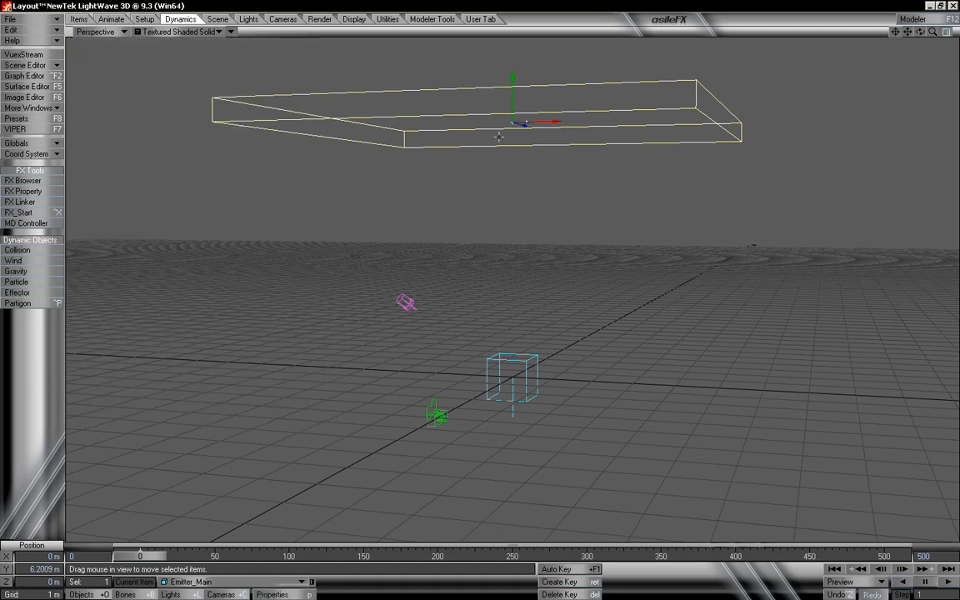
left_click_drag(921, 32, 923, 43)
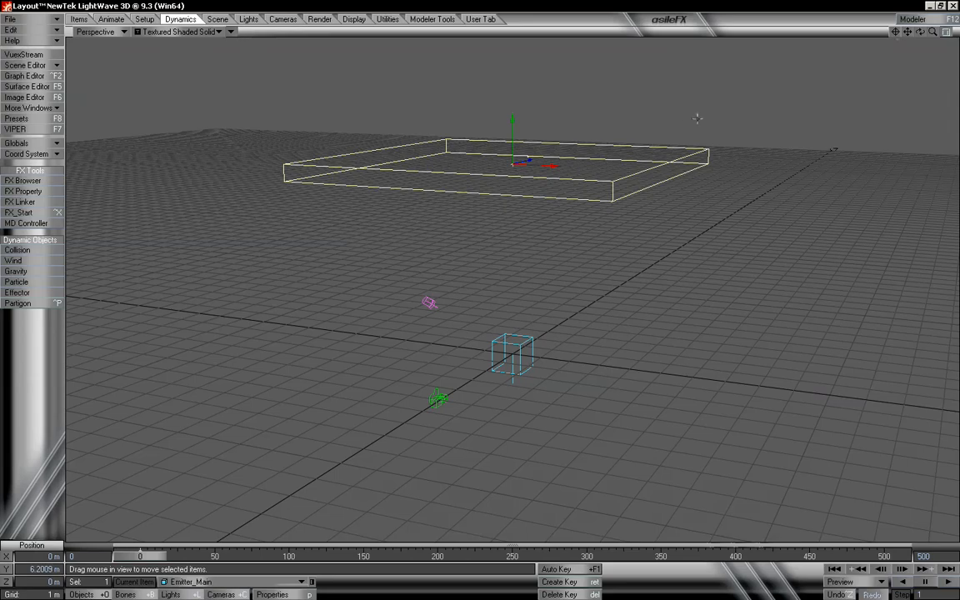
key("bracketleft")
key("bracketright")
key("bracketright")
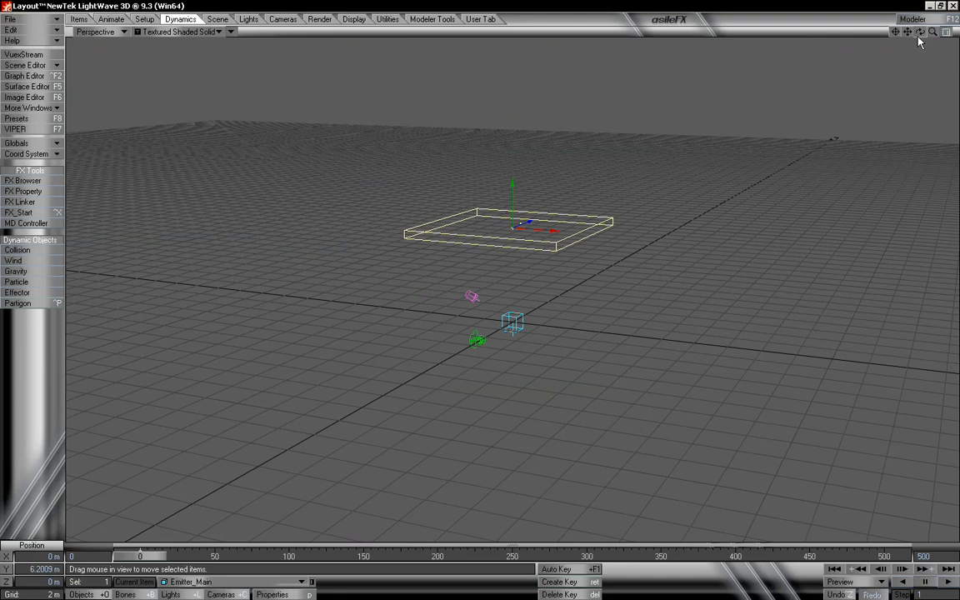
mouse_move(932, 32)
left_mouse_down()
mouse_move(942, 33)
mouse_move(933, 32)
left_mouse_up()
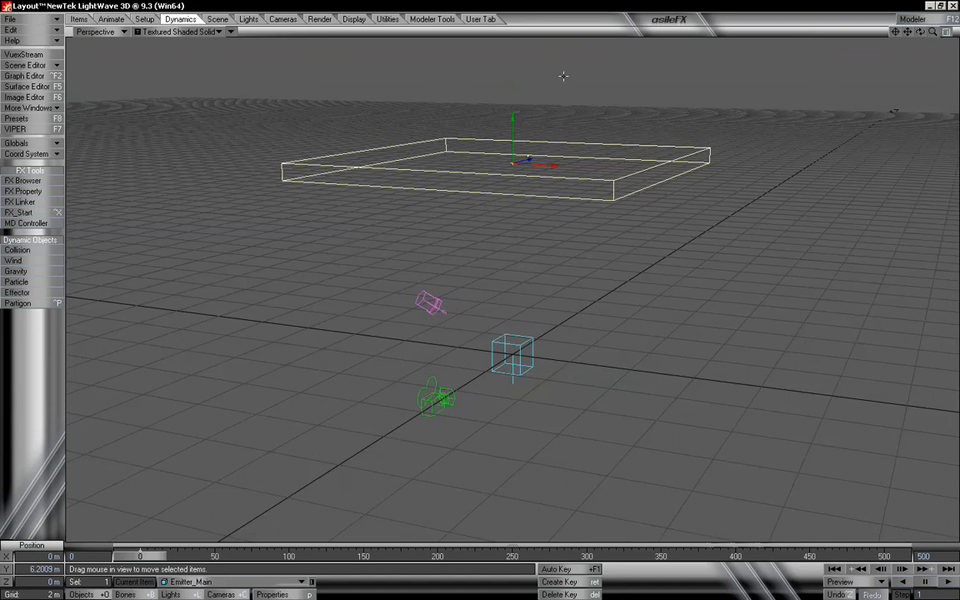
left_click(25, 251)
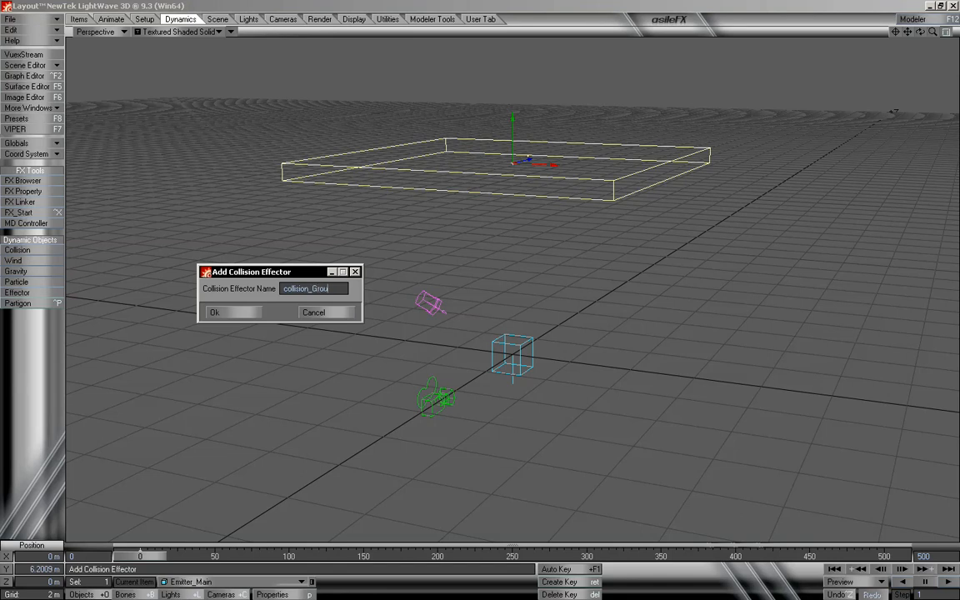
left_click(244, 314)
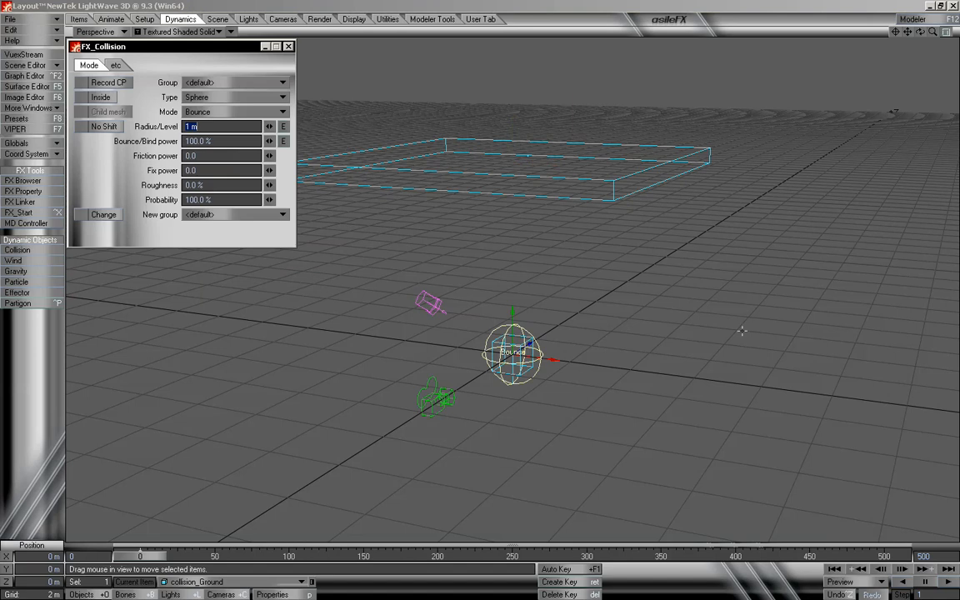
- Assign the collision_Ground effector to Group_Main, with type Plane and mode Erase
left_click(226, 83)
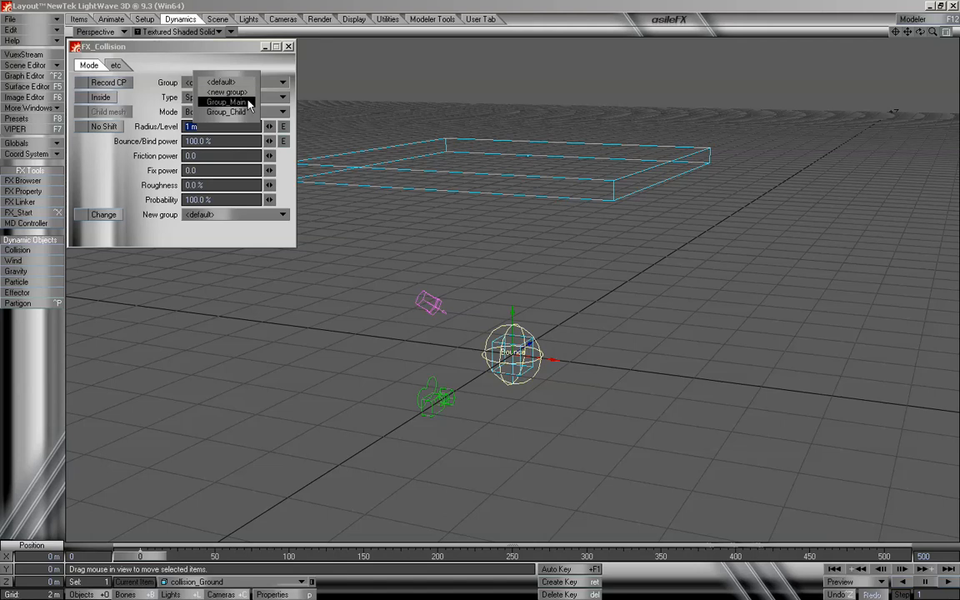
left_click(224, 103)
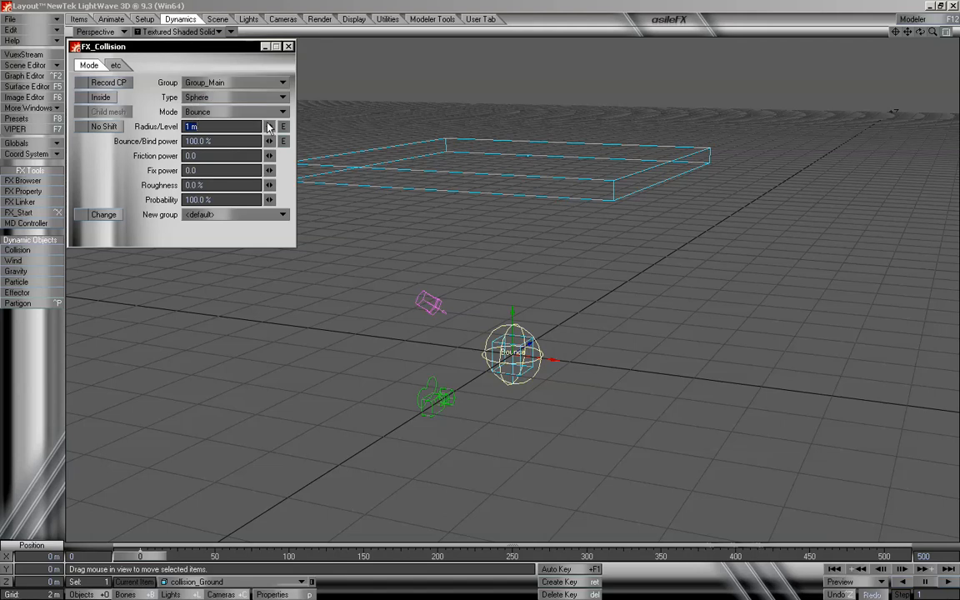
left_click(233, 97)
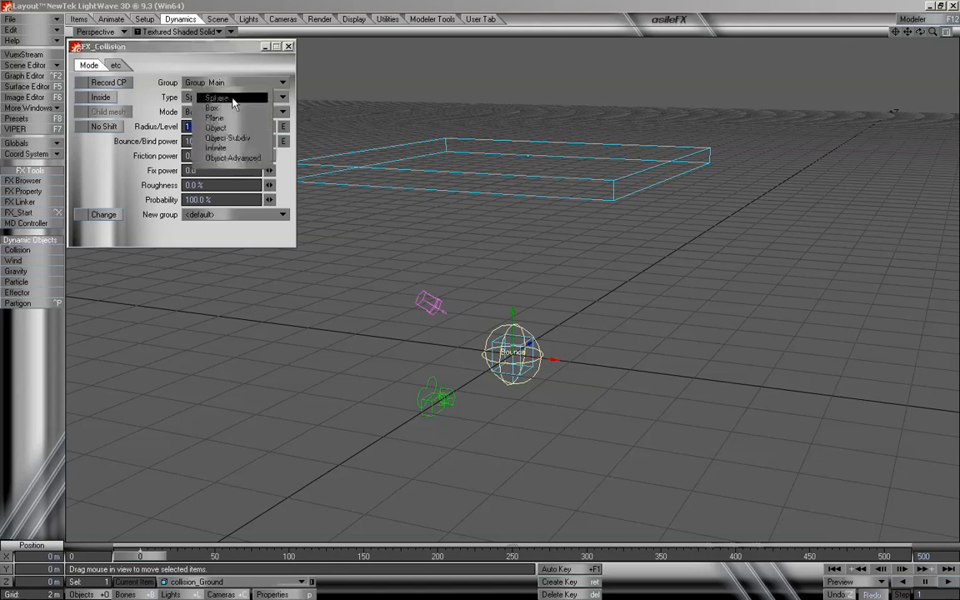
left_click(238, 107)
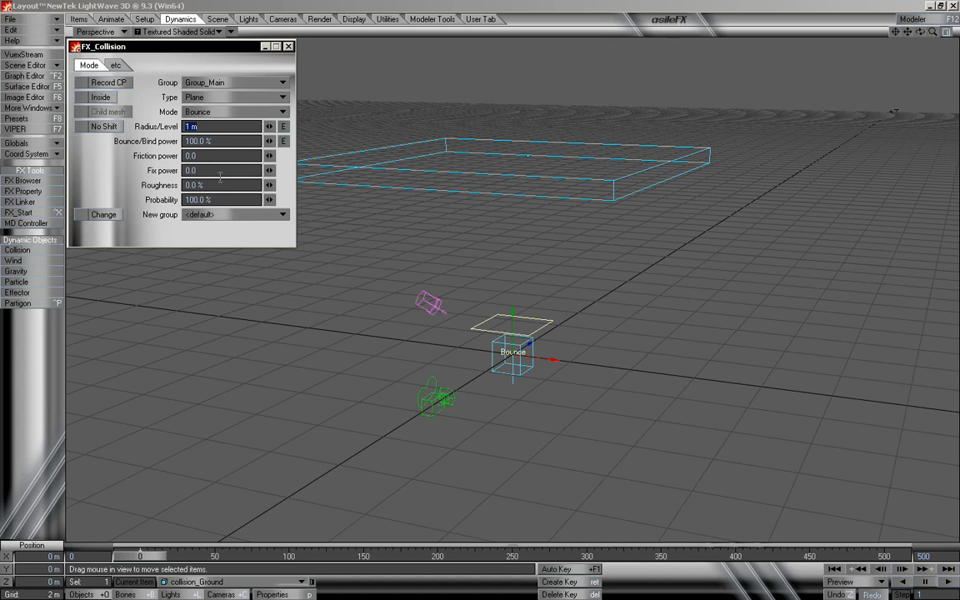
left_click(229, 111)
left_click(241, 132)
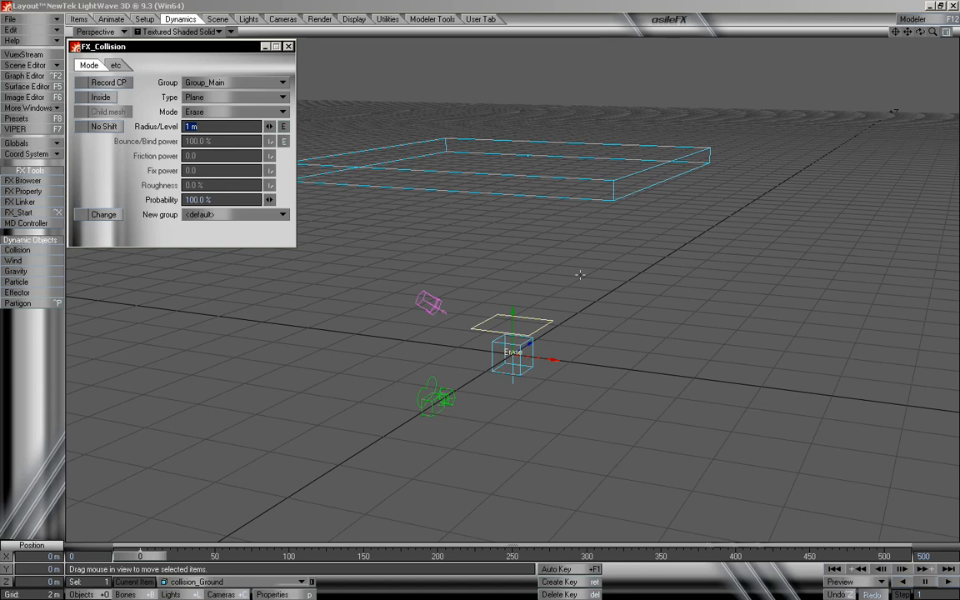
- Lower the collision_Ground effector to about -950 mm on Y so its plane meets the ground grid, and close its settings
left_click_drag(920, 31, 917, 13)
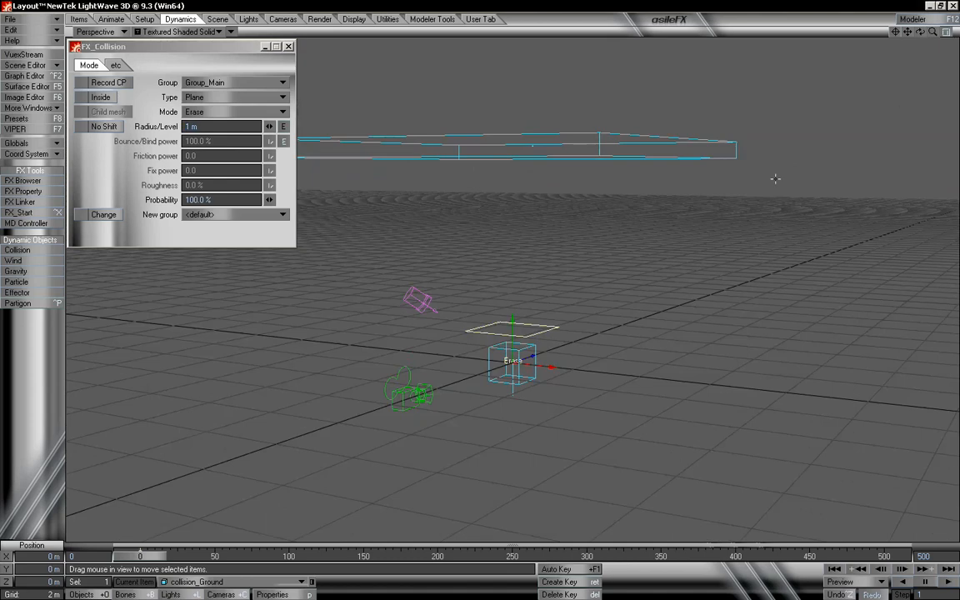
right_click_drag(584, 318, 584, 349)
left_click_drag(920, 32, 909, 17)
right_click_drag(542, 370, 543, 375)
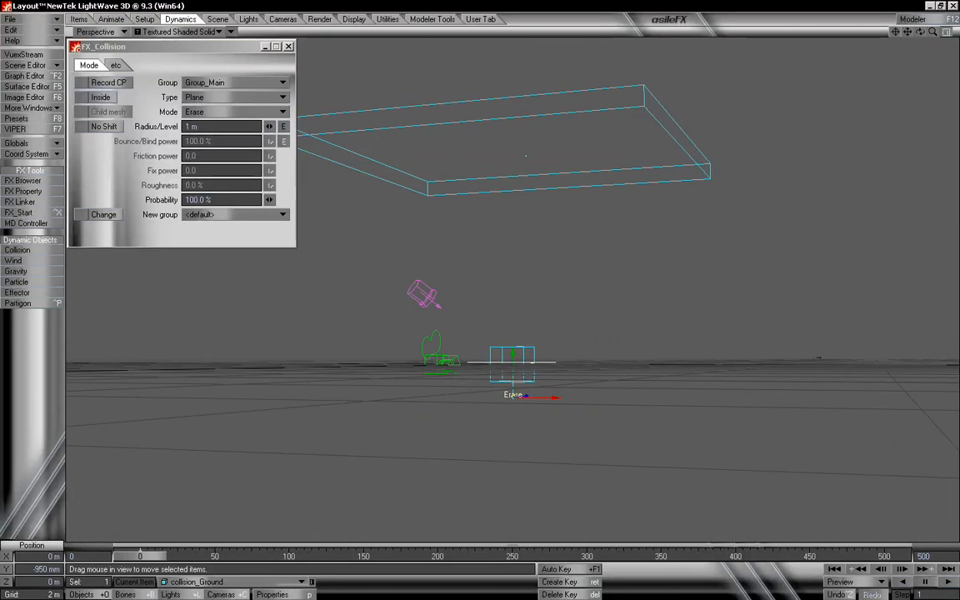
left_click_drag(564, 368, 582, 383, "alt")
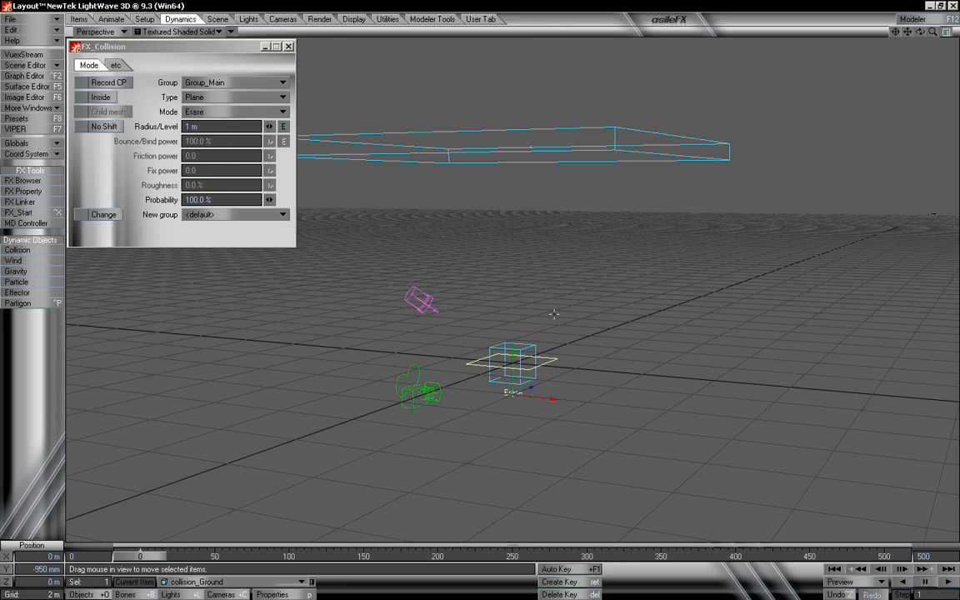
left_click(289, 47)
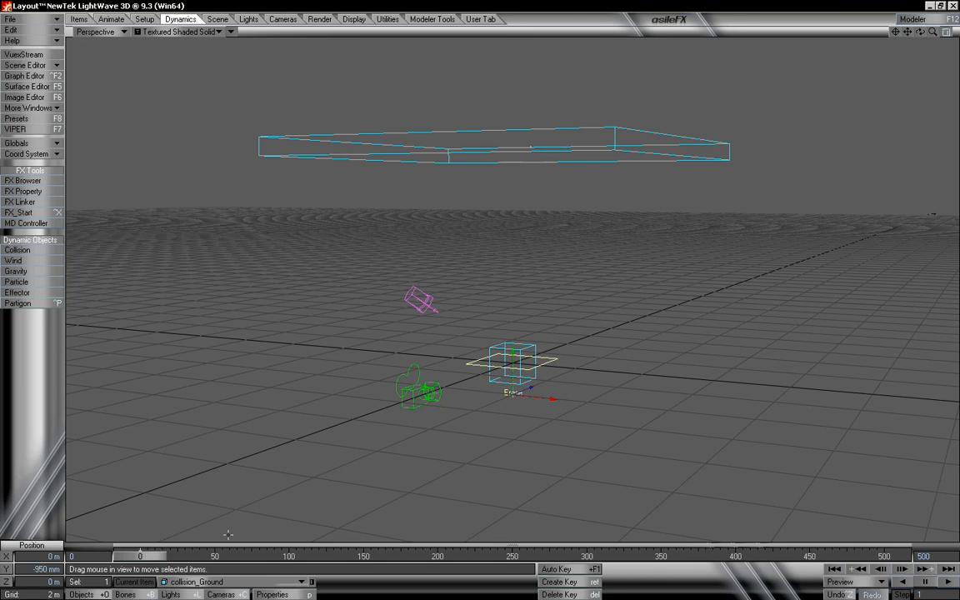
- Set the Y gravity of the gravity_Main object to -3.0 and preview the first frames
left_click(219, 582)
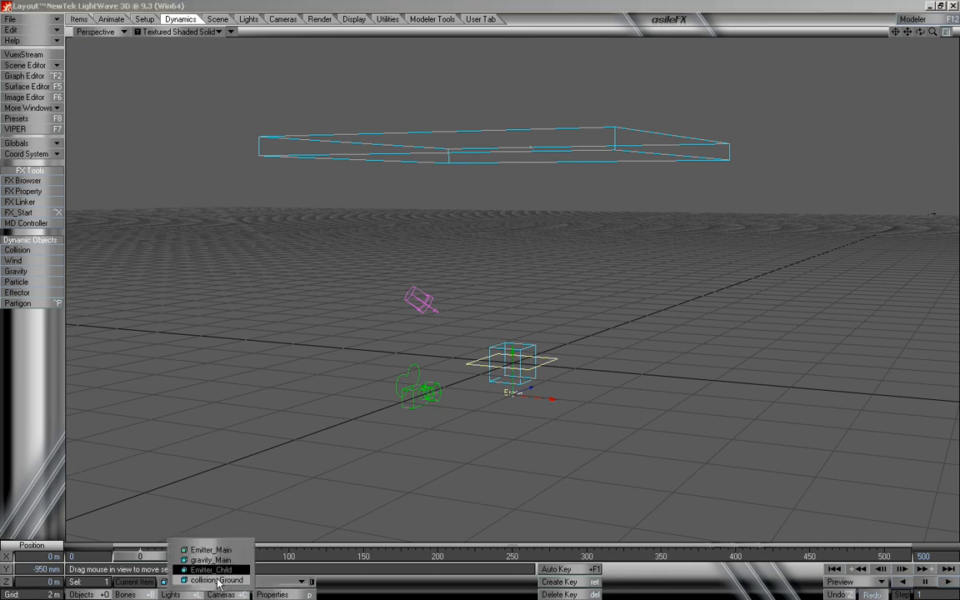
left_click(219, 560)
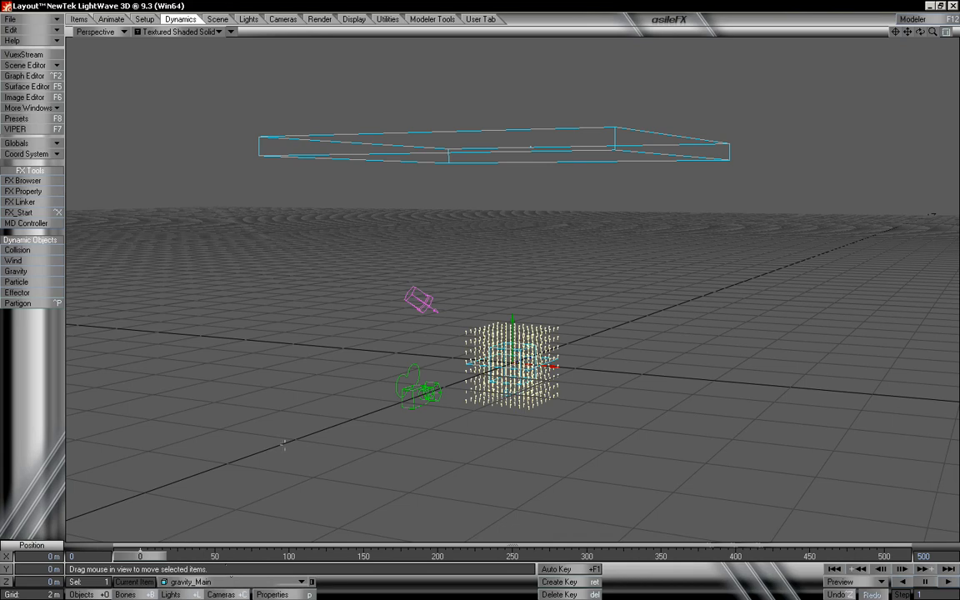
key("p")
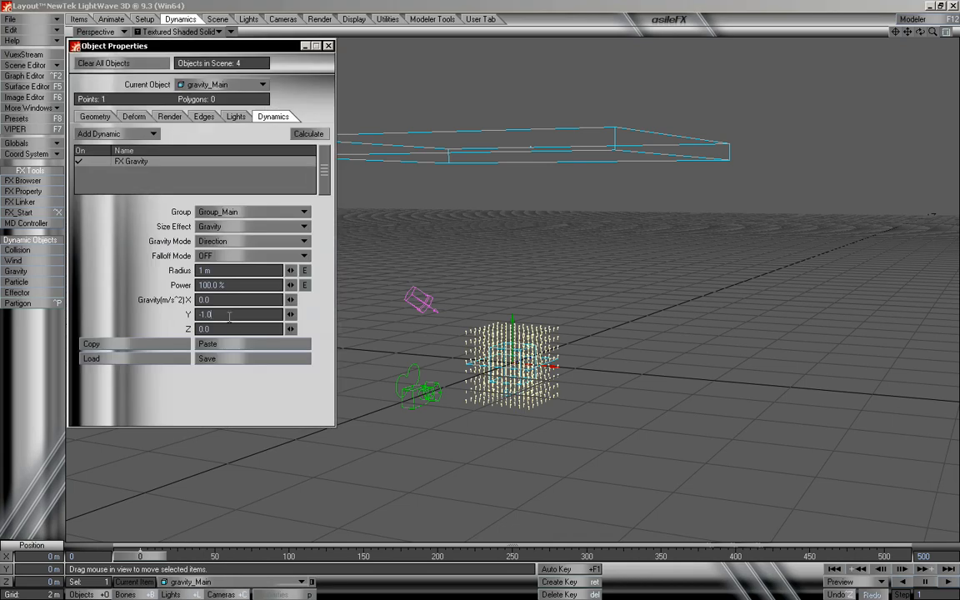
left_click_drag(229, 315, 154, 322)
type("-3")
key("Tab")
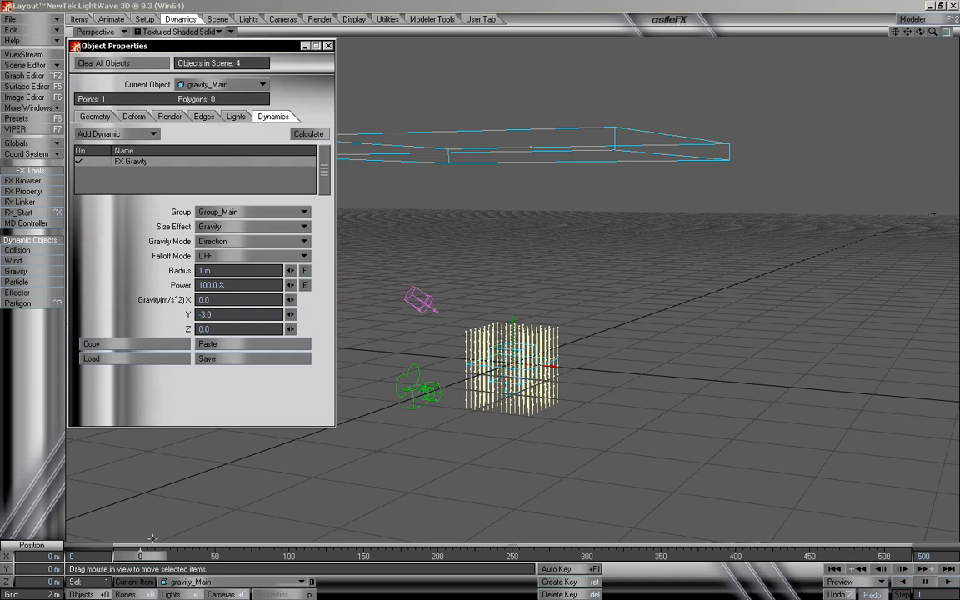
mouse_move(151, 558)
left_mouse_down()
mouse_move(813, 557)
mouse_move(140, 558)
left_mouse_up()
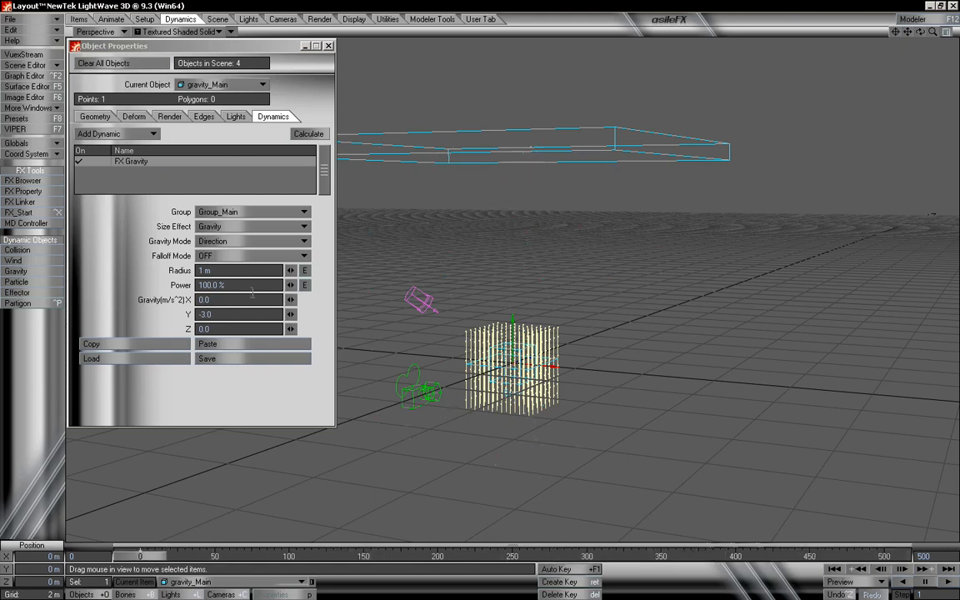
- Show the collision_Ground dynamics settings and examine from several angles how the particles behave at the plane over the early frames
left_click(207, 86)
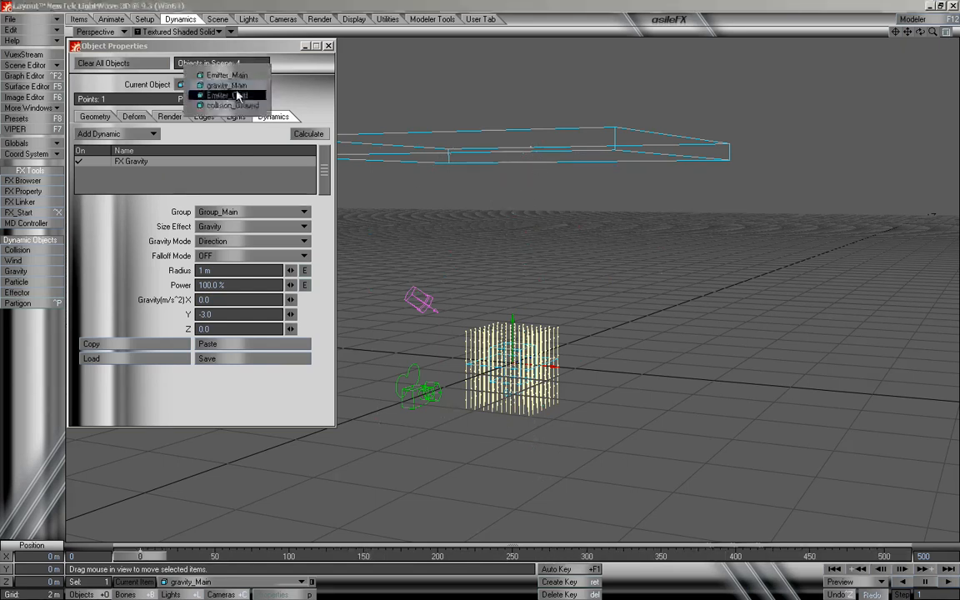
left_click(218, 99)
left_click(163, 162)
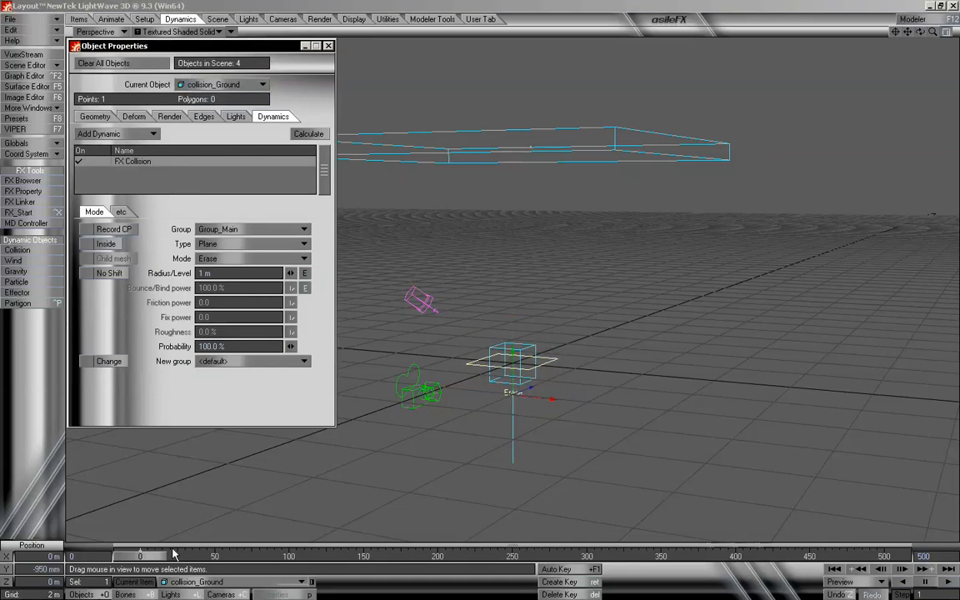
left_click_drag(146, 560, 125, 556)
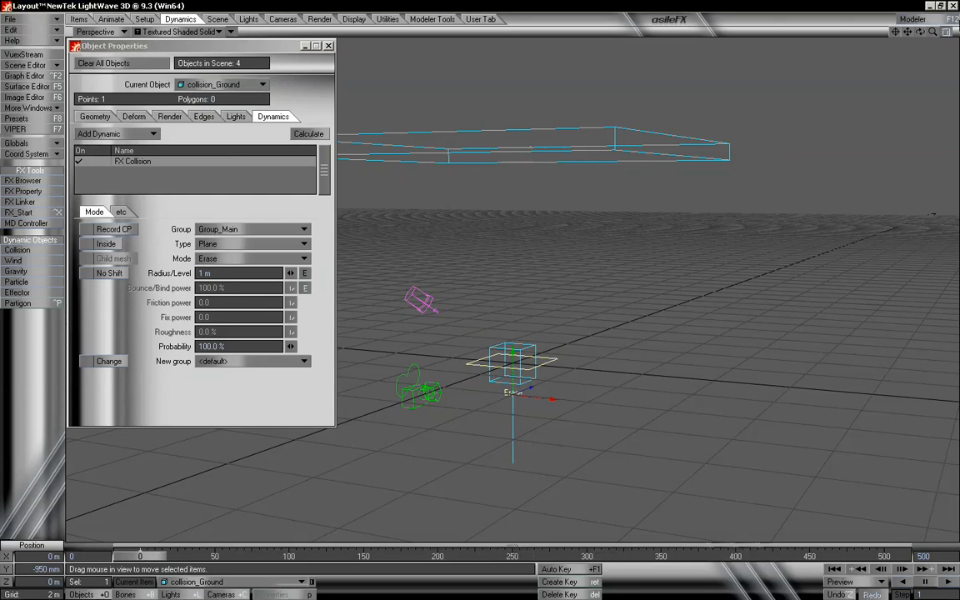
left_click_drag(935, 35, 916, 39)
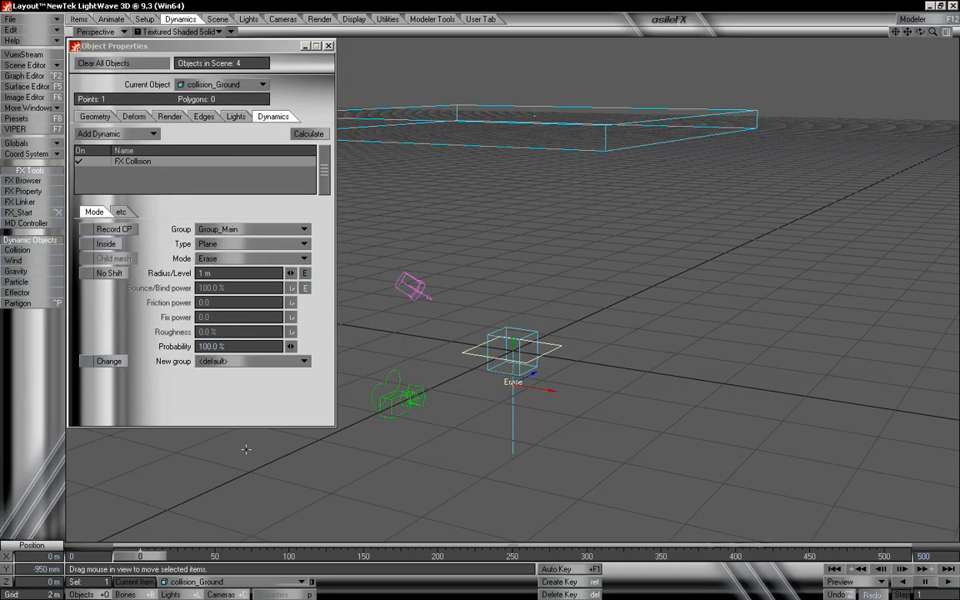
mouse_move(128, 557)
left_mouse_down()
mouse_move(883, 557)
mouse_move(140, 556)
left_mouse_up()
left_click_drag(526, 384, 583, 321, "alt")
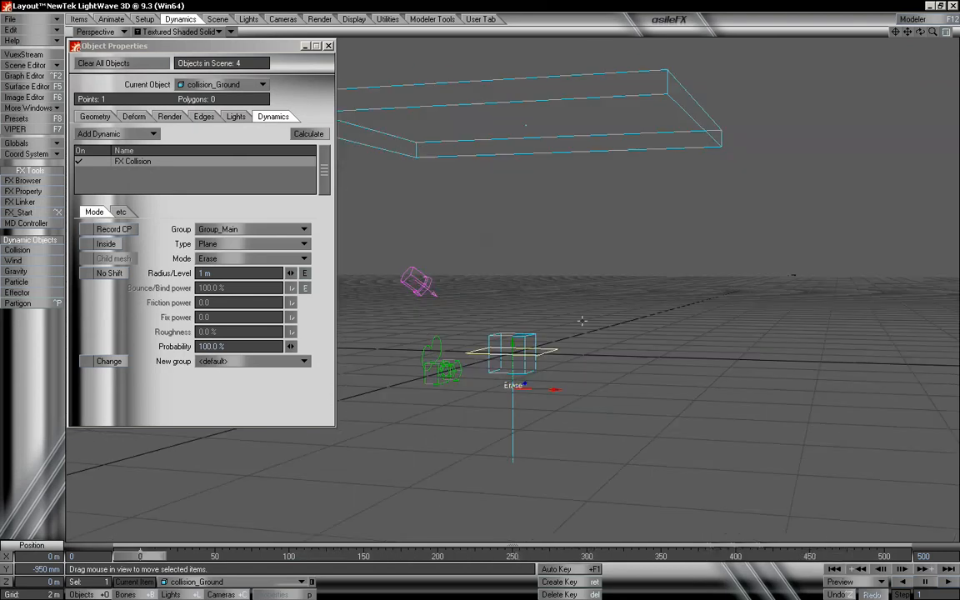
mouse_move(164, 556)
left_mouse_down()
mouse_move(819, 556)
mouse_move(154, 556)
left_mouse_up()
left_click_drag(496, 356, 464, 329, "alt")
- Try the Box collision type for collision_Ground with its radius enlarged to 5.36 m
left_click(250, 244)
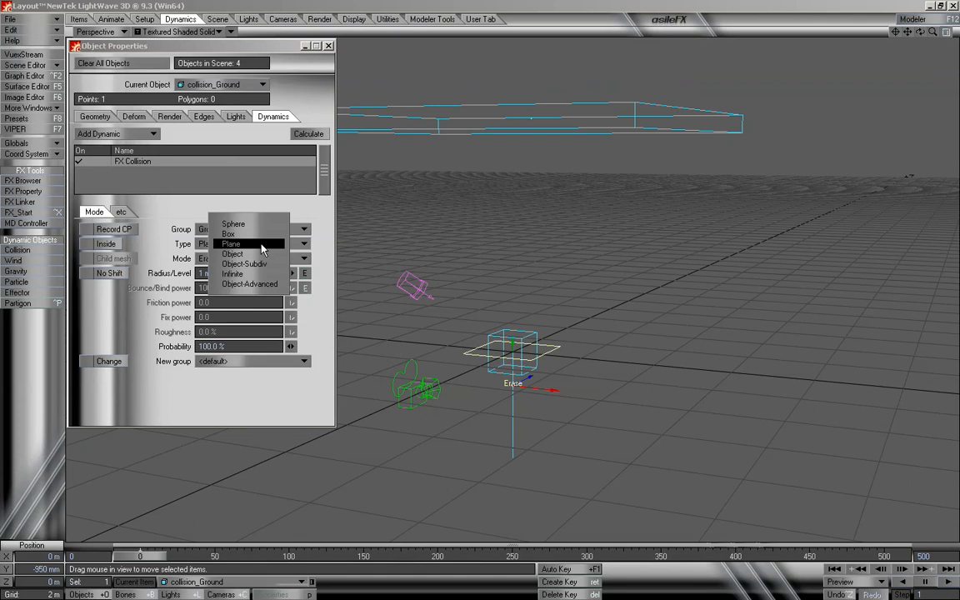
left_click(261, 234)
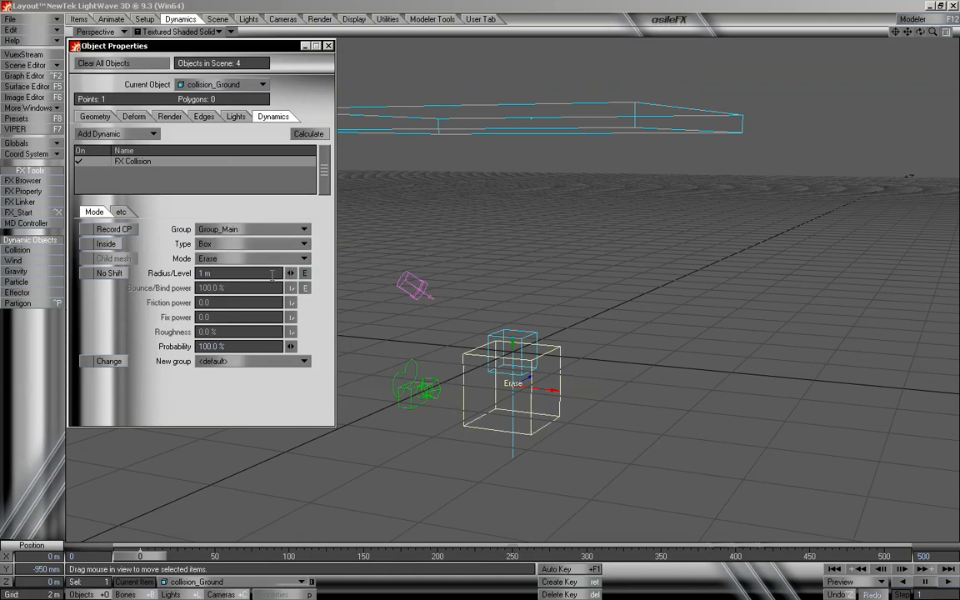
left_click_drag(290, 274, 647, 279)
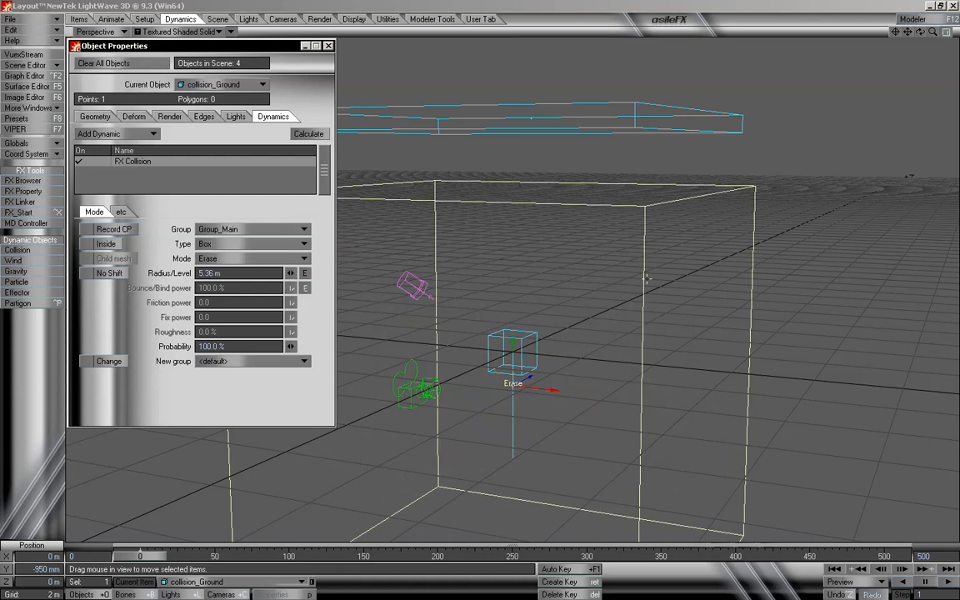
- Lower the enlarged collision box to about -5.27 m on Y and preview the early frames
right_click_drag(527, 247, 530, 242)
mouse_move(531, 243)
left_mouse_down("alt")
mouse_move(530, 200)
mouse_move(530, 223)
left_mouse_up("alt")
right_click_drag(526, 347, 525, 354)
mouse_move(148, 556)
left_mouse_down()
mouse_move(884, 556)
mouse_move(125, 556)
mouse_move(671, 556)
mouse_move(140, 556)
left_mouse_up()
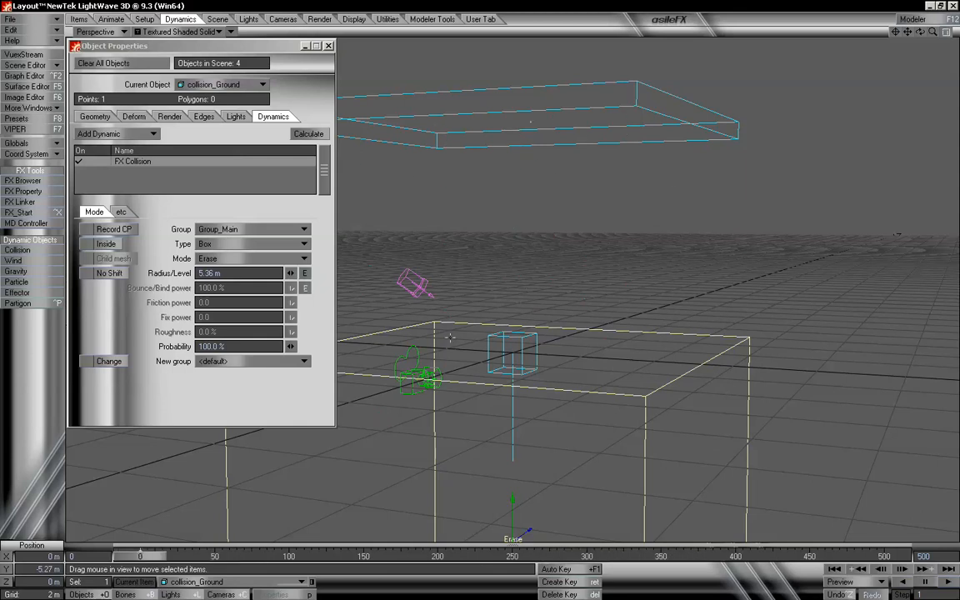
left_click_drag(628, 348, 596, 359, "alt")
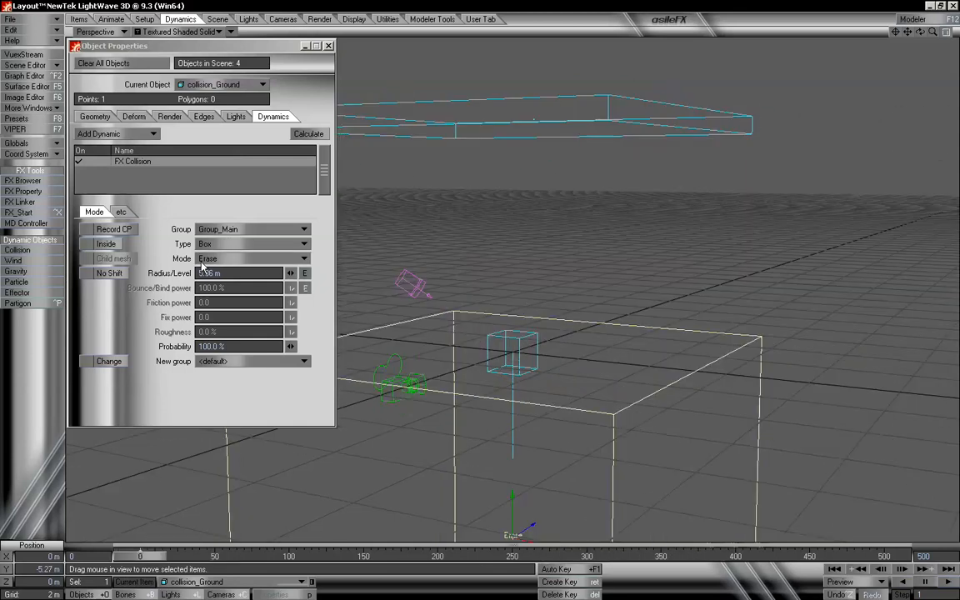
- Set the collision_Ground type back to Plane and its Radius/Level to 1 m
left_click(233, 260)
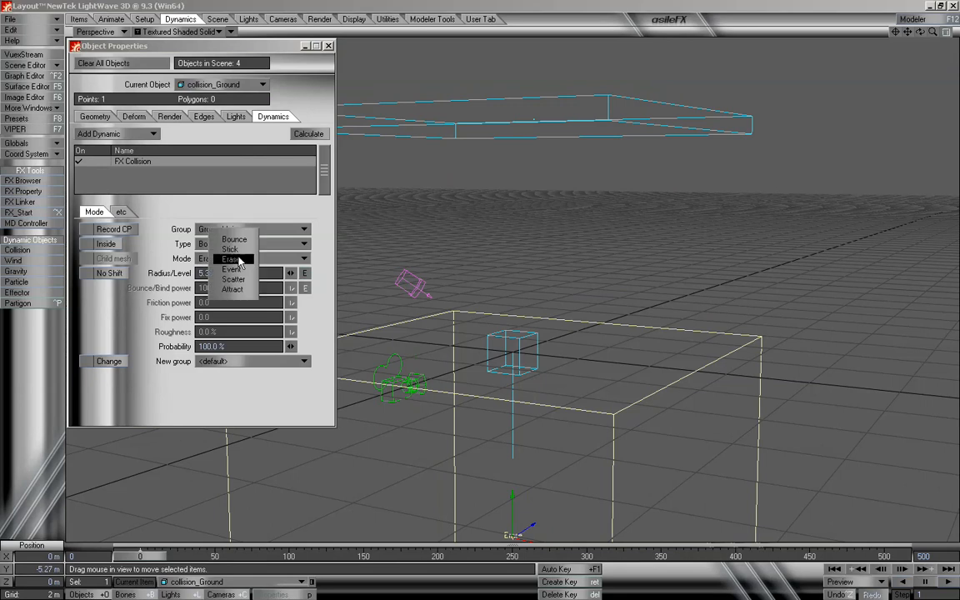
left_click(147, 262)
left_click(214, 246)
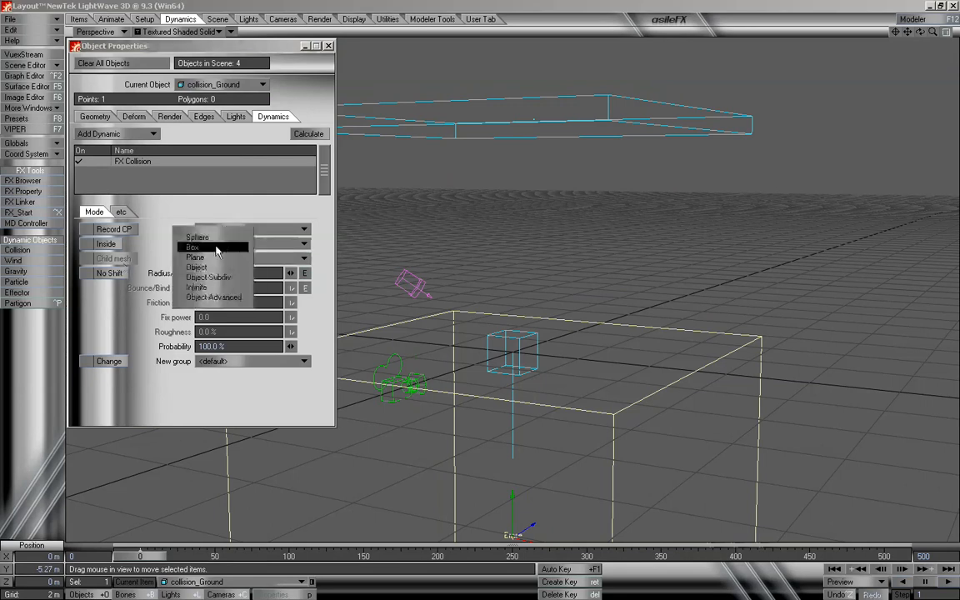
left_click(228, 257)
left_click_drag(577, 419, 505, 409, "alt")
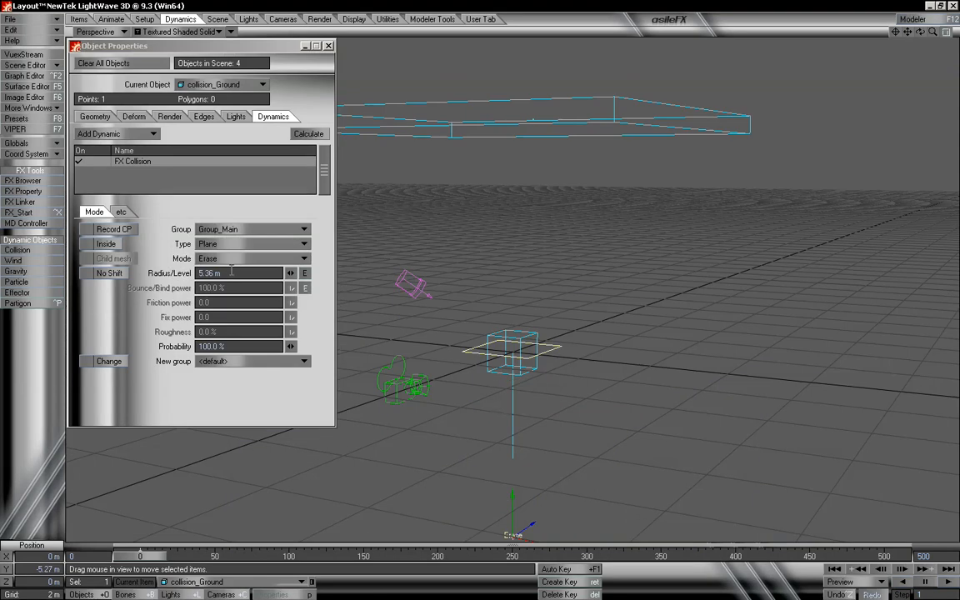
left_click_drag(233, 273, 138, 278)
type("1")
key("Tab")
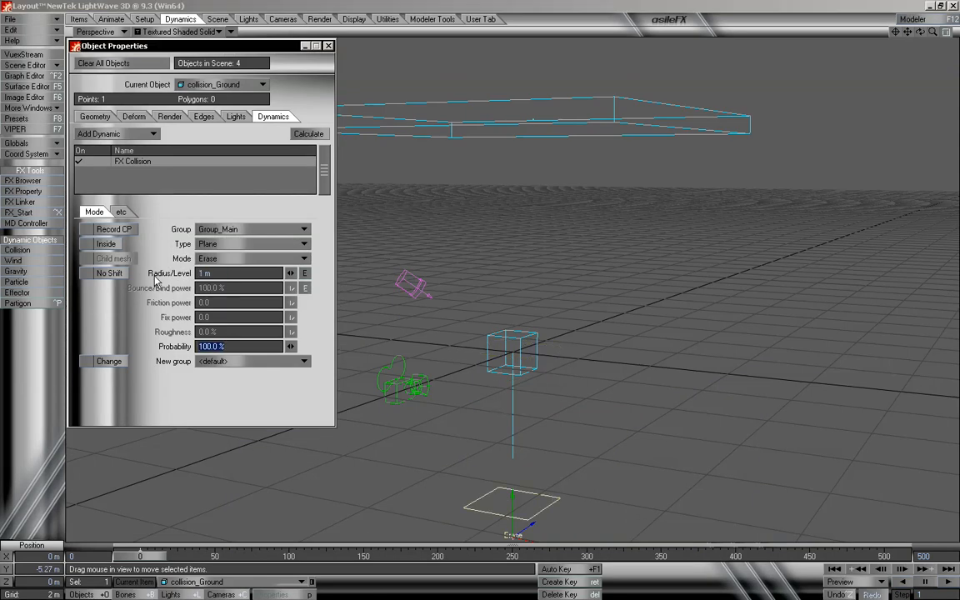
- Raise the collision_Ground plane to about -1.11 m on Y, close to ground level
left_click(198, 283)
right_click_drag(569, 497, 569, 355)
left_click_drag(569, 355, 569, 494, "alt")
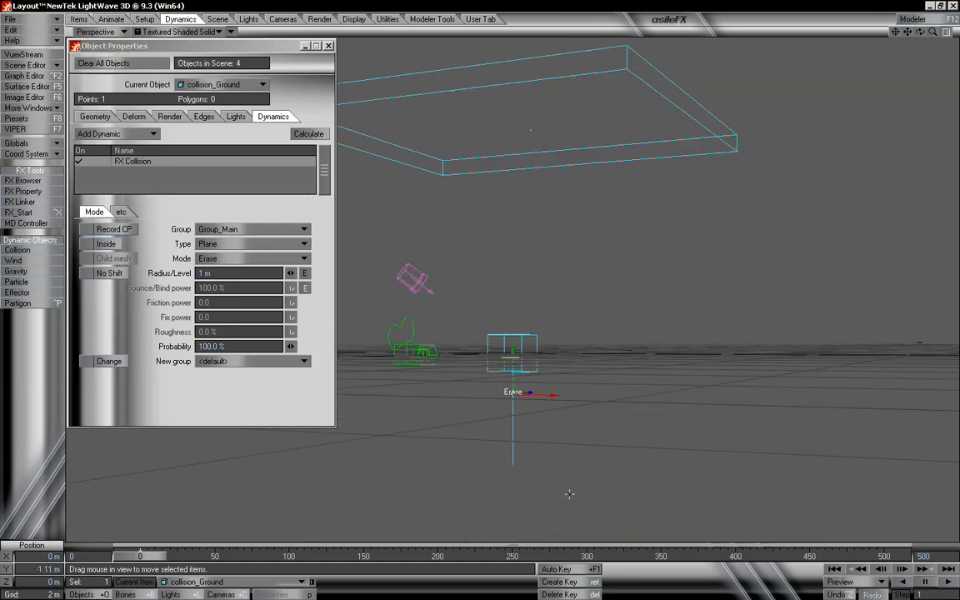
- Raise the collision_Ground plane slightly to about -0.99 m on Y
right_click_drag(575, 484, 577, 476)
left_click_drag(585, 433, 600, 422, "alt")
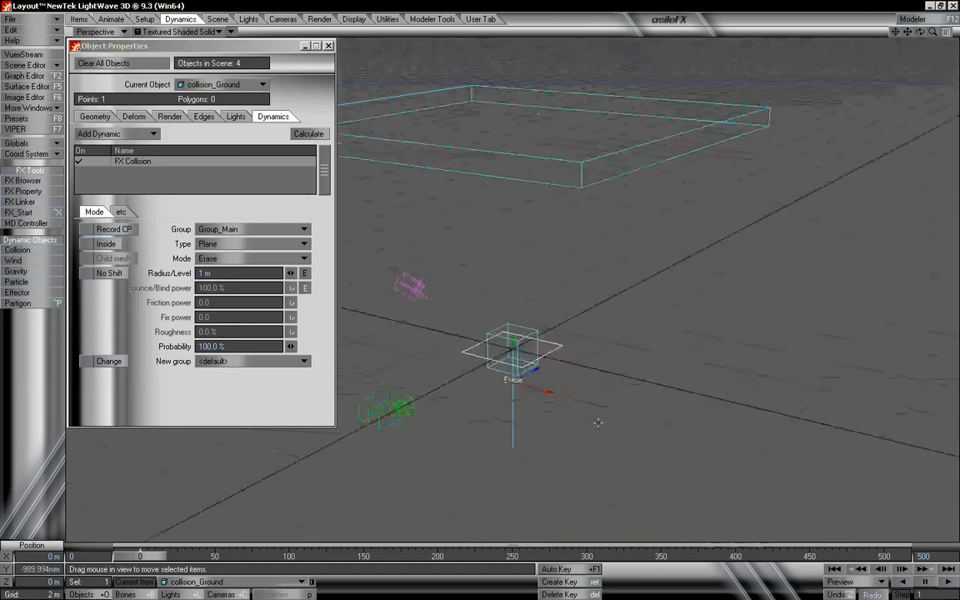
- Try the Parent-Collision nozzle for Emitter_Child and preview the animation to about frame 239
left_click(221, 84)
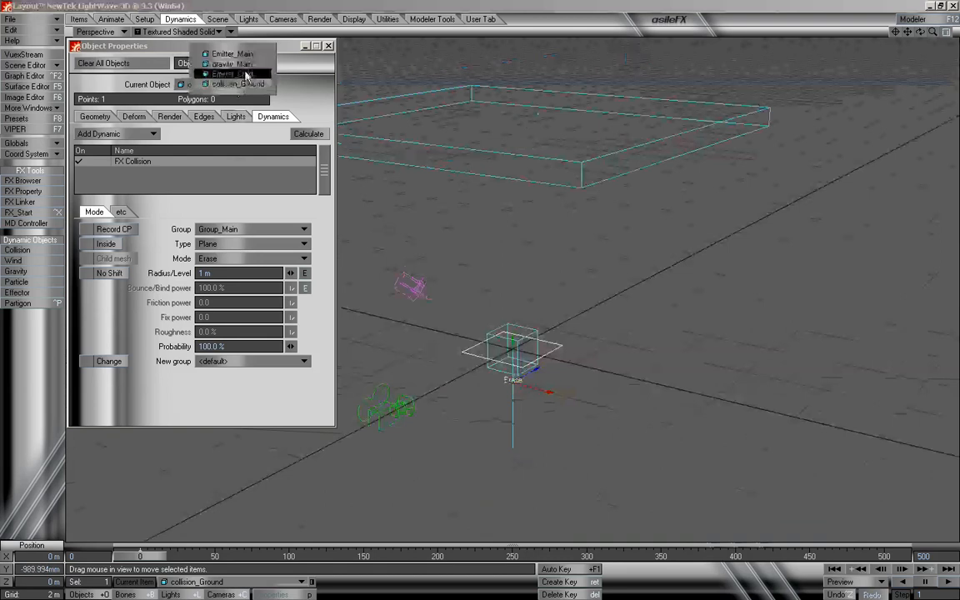
left_click(247, 76)
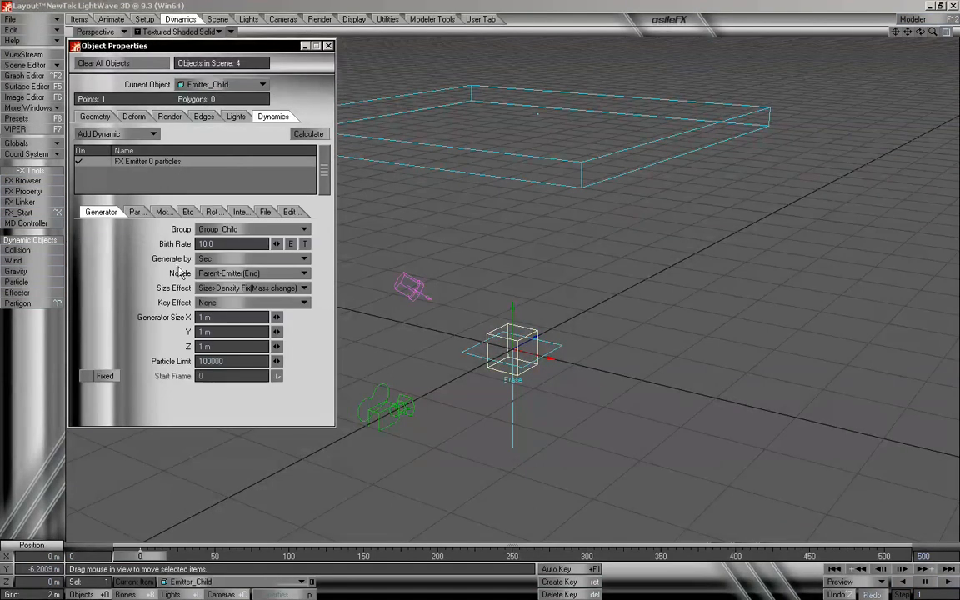
left_click(250, 277)
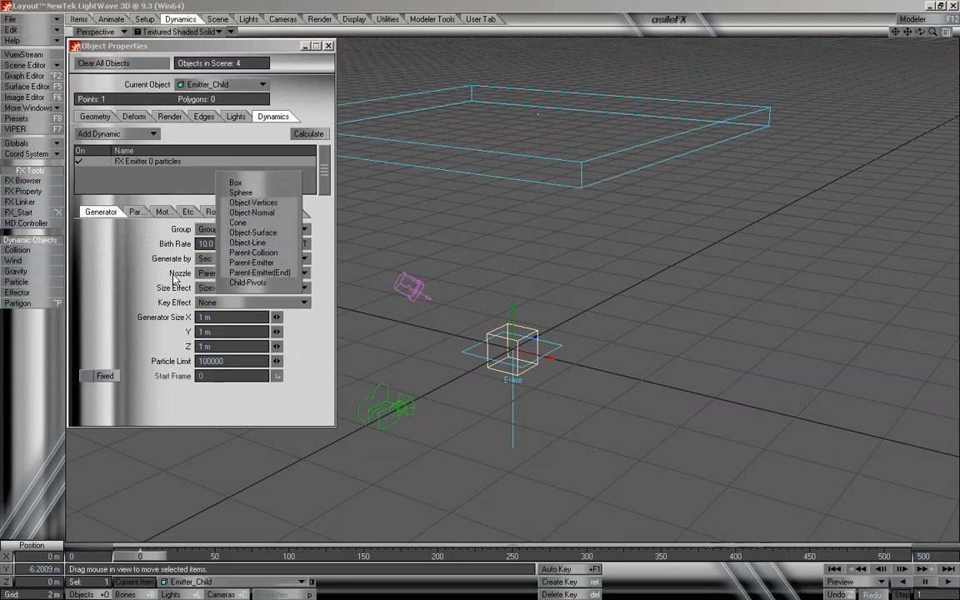
left_click(270, 258)
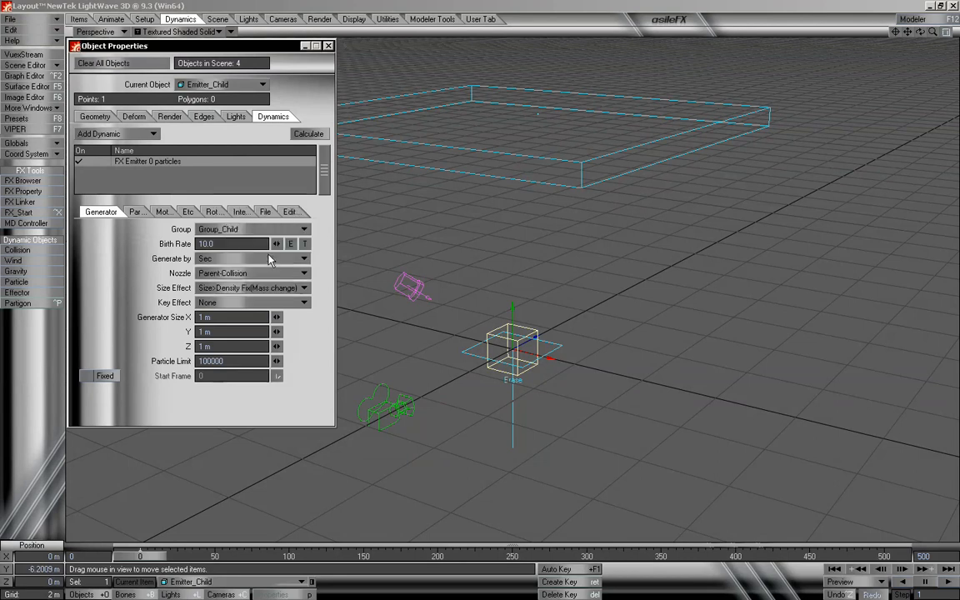
left_click_drag(146, 561, 495, 557)
left_click_drag(227, 474, 181, 422, "alt")
left_click_drag(373, 424, 375, 425, "alt")
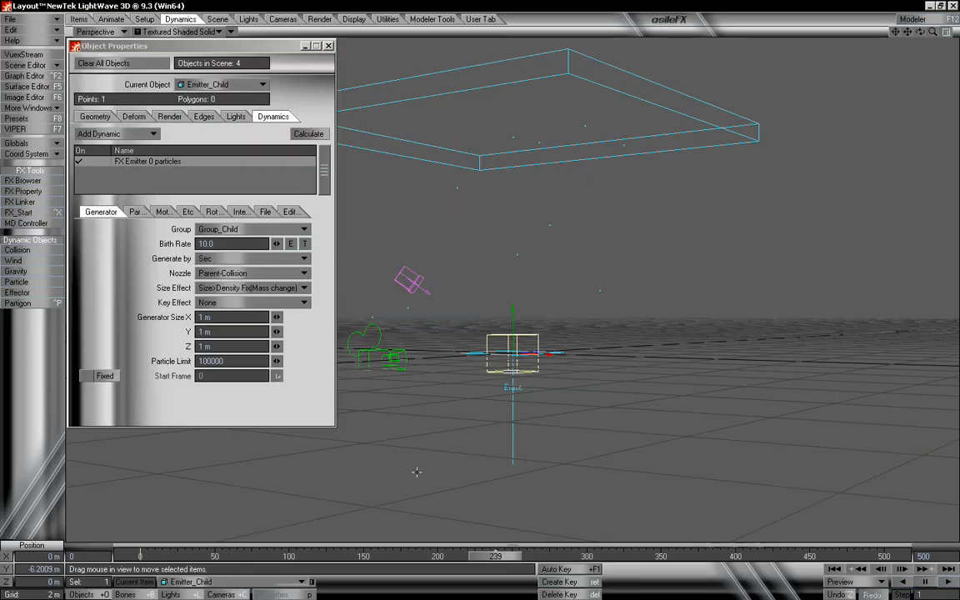
left_click_drag(495, 556, 140, 556)
left_click_drag(641, 403, 660, 450, "alt")
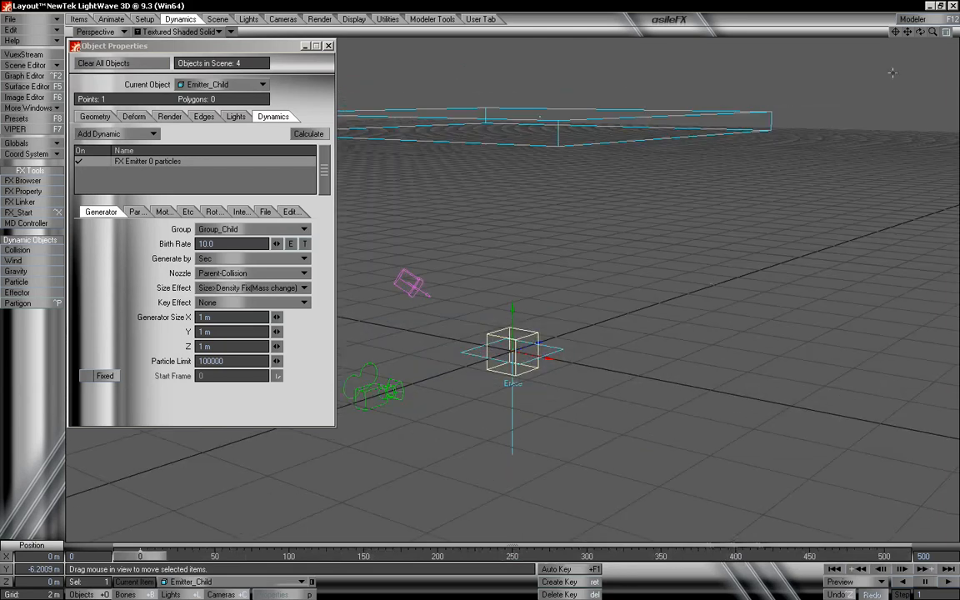
left_click_drag(922, 34, 923, 35)
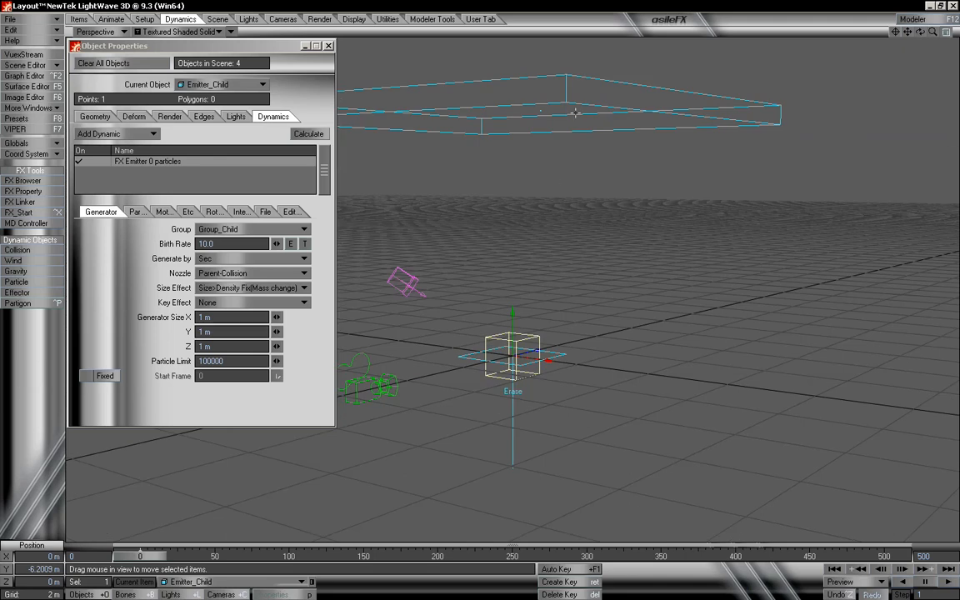
- Lower Emitter_Main to about 4.79 m on Y
left_click(512, 108)
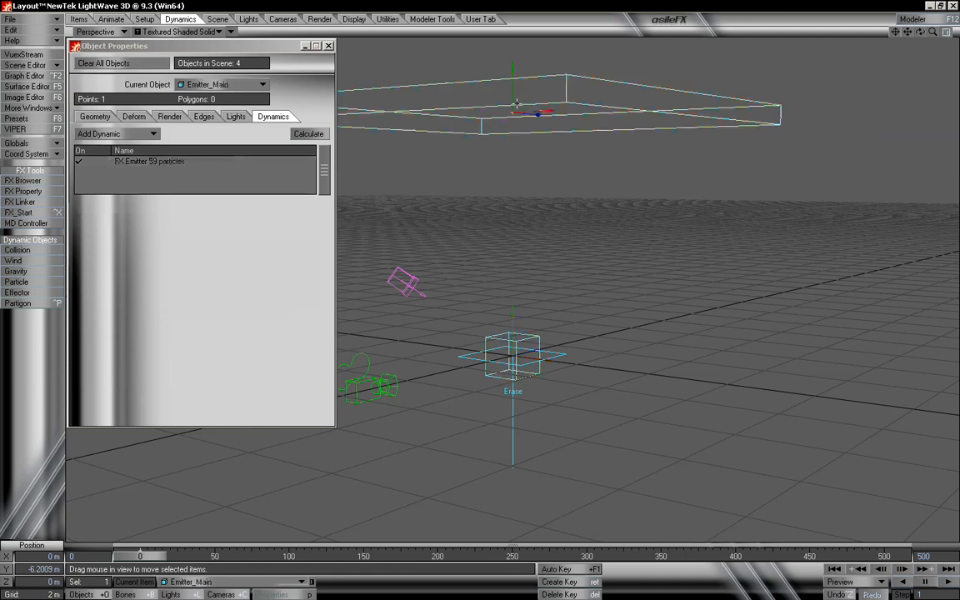
left_click_drag(574, 156, 574, 217)
left_click_drag(655, 255, 654, 243)
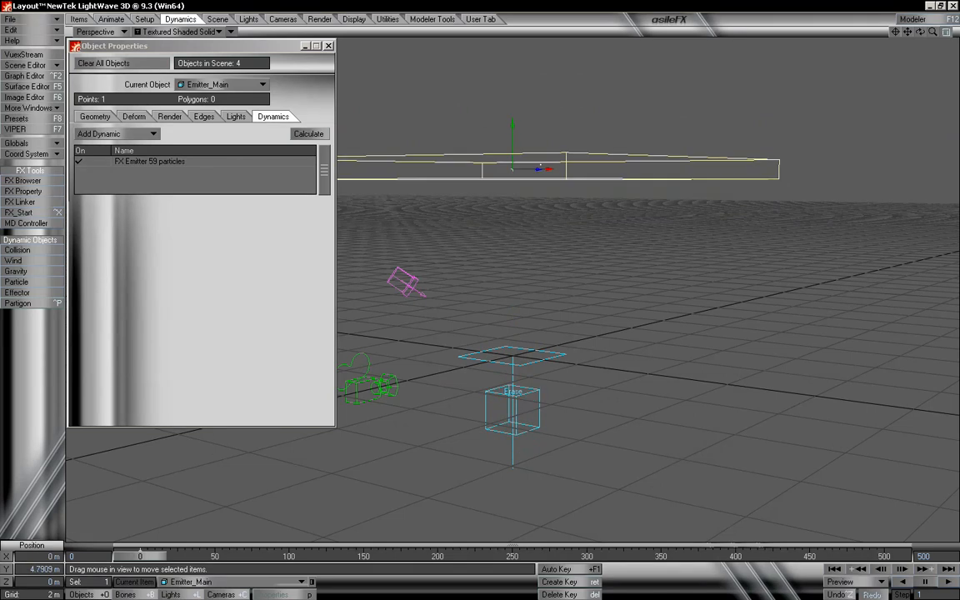
- Try a generator size of 5 m on X, Y and Z for Emitter_Main
left_click(173, 164)
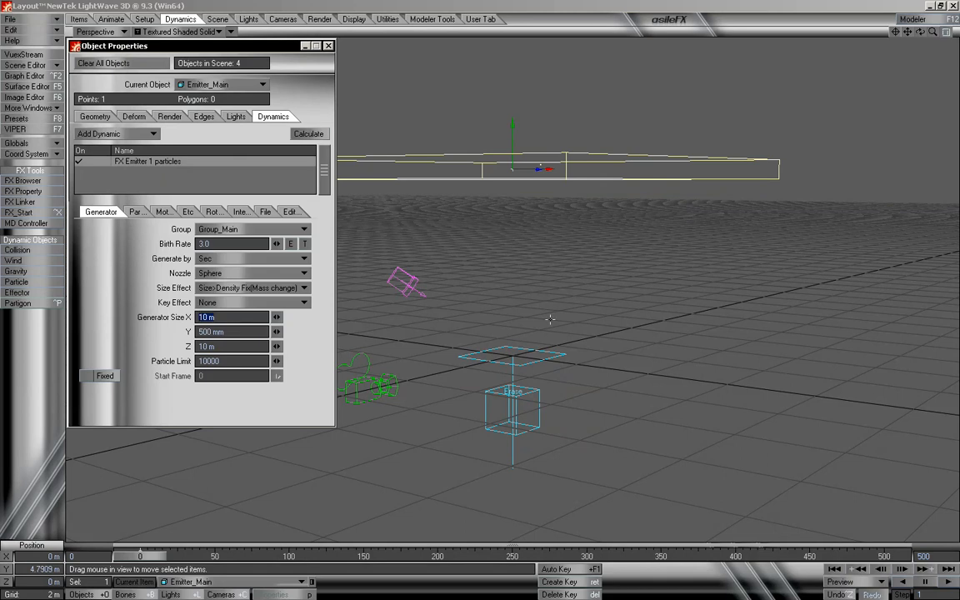
left_click_drag(566, 264, 564, 293, "alt")
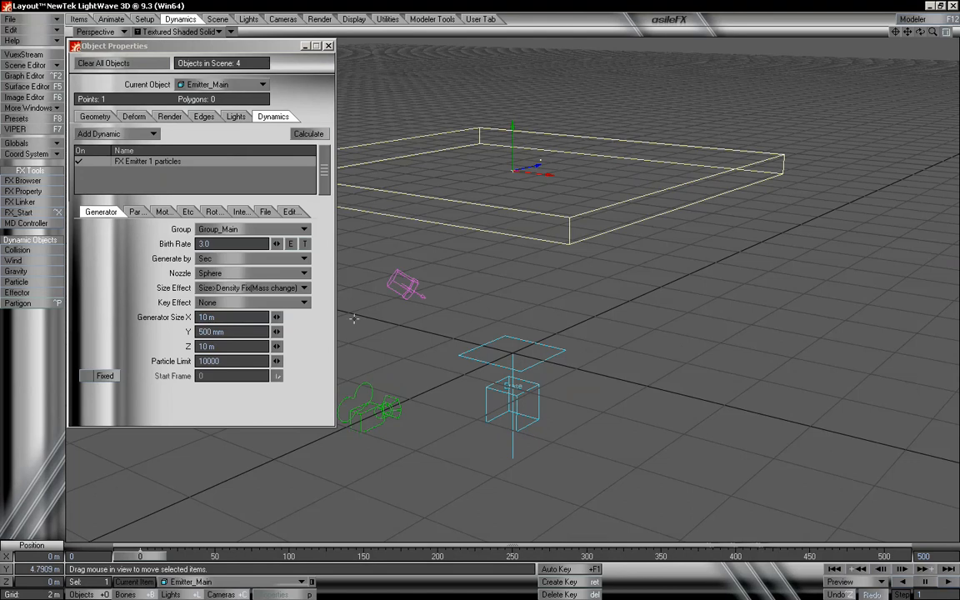
left_click(221, 316)
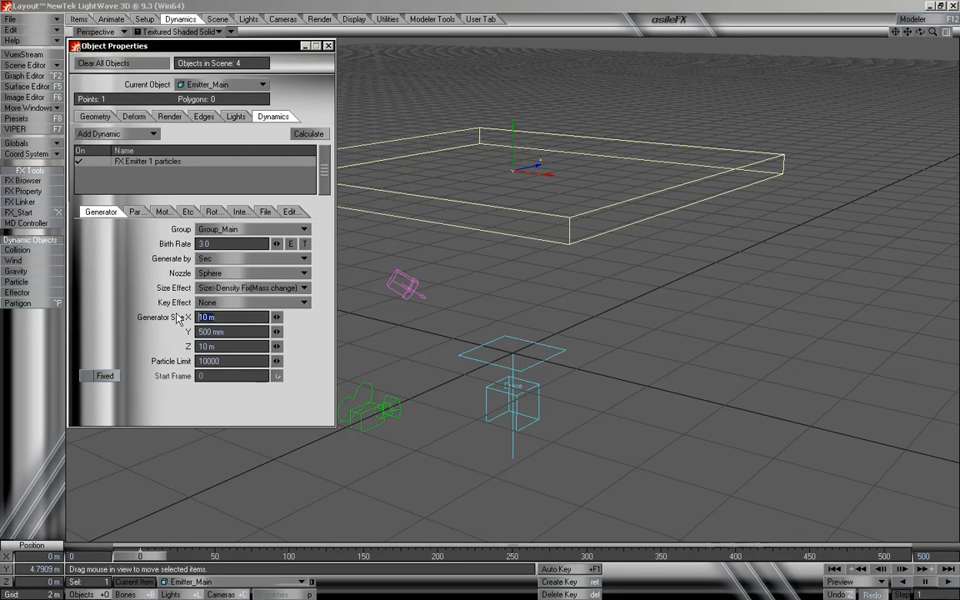
type("5")
key("Tab")
type("5")
key("Tab")
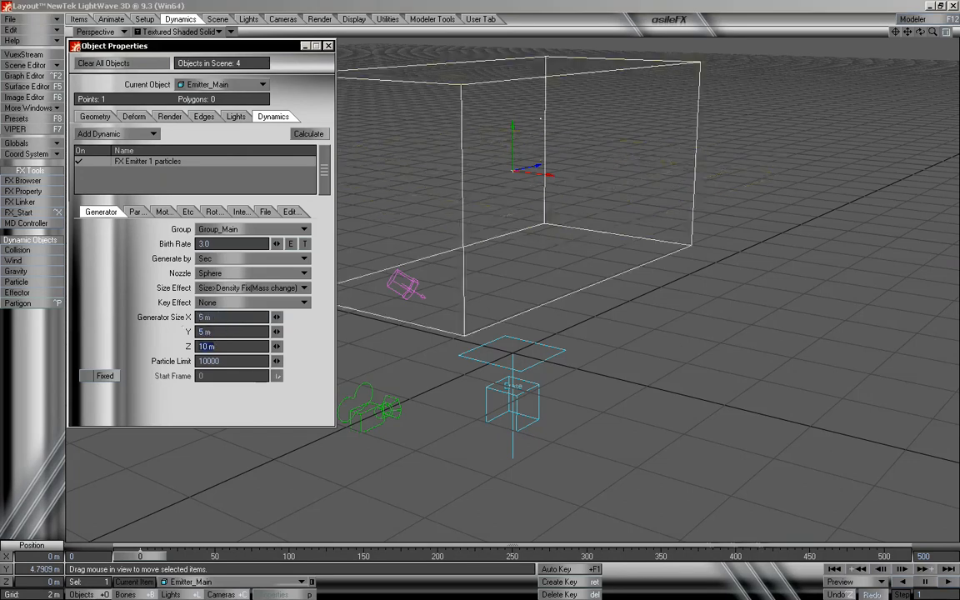
type("5")
key("Tab")
- Set Emitter_Main's generator Y size back to 500 mm and preview the falling particles
left_click(201, 331)
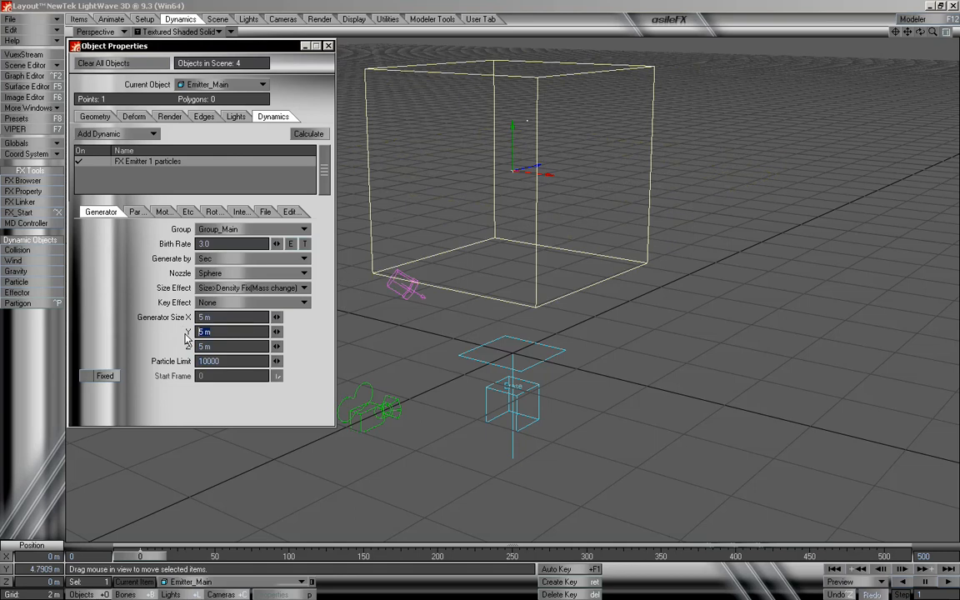
type(".5")
key("Tab")
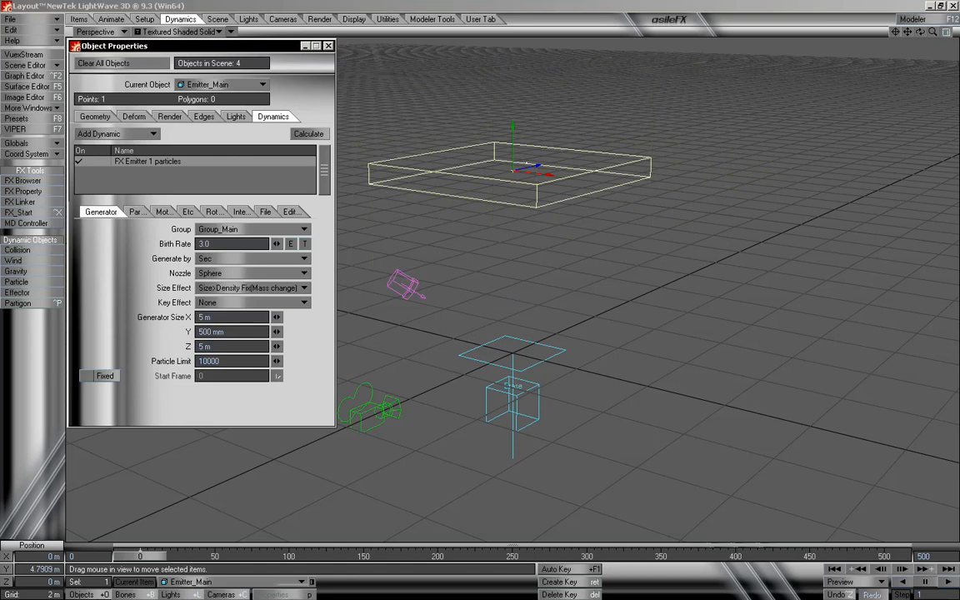
mouse_move(150, 559)
left_mouse_down()
mouse_move(783, 558)
mouse_move(125, 559)
mouse_move(543, 558)
mouse_move(140, 559)
left_mouse_up()
left_click_drag(526, 367, 519, 317, "alt")
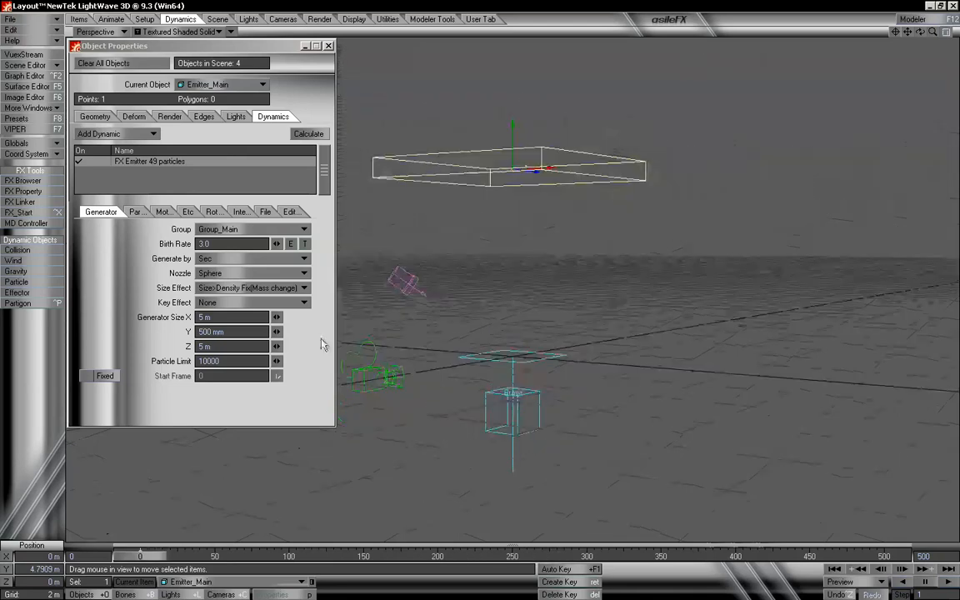
- Set Emitter_Main's generator size back to 10 m on X and Z and preview the emission
left_click(213, 317)
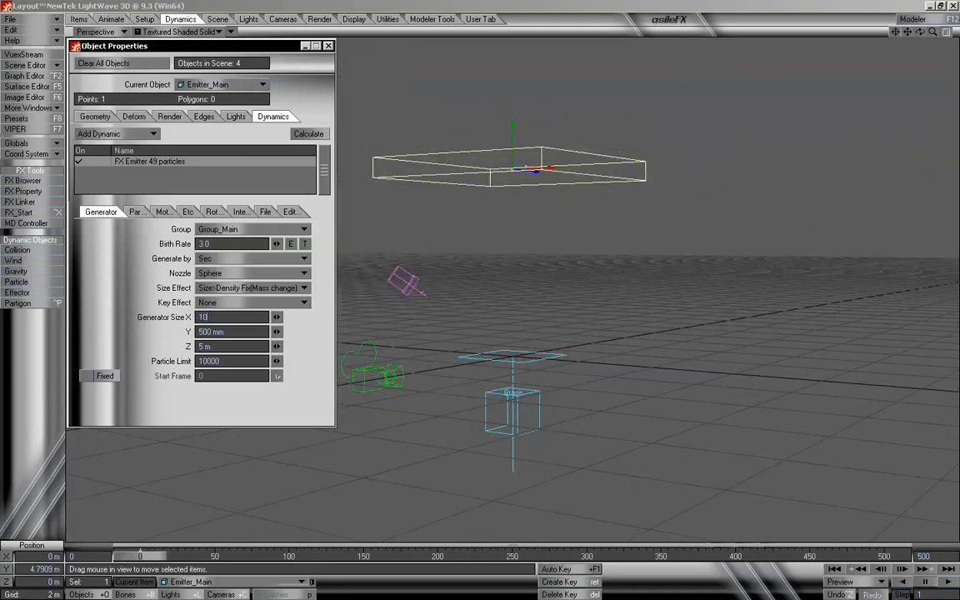
key("Tab")
key("Tab")
type("10")
key("Return")
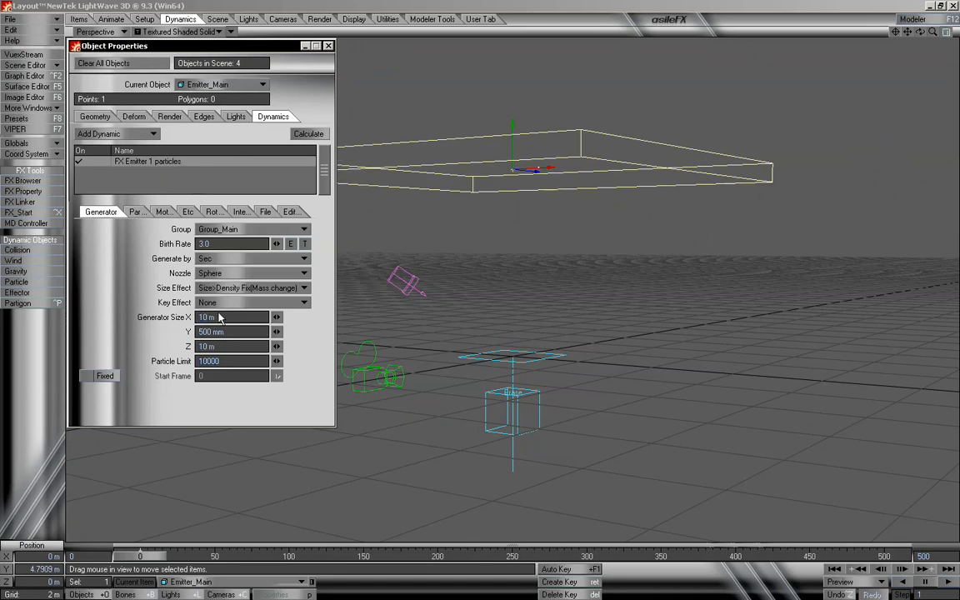
mouse_move(156, 555)
left_mouse_down()
mouse_move(505, 555)
mouse_move(157, 555)
left_mouse_up()
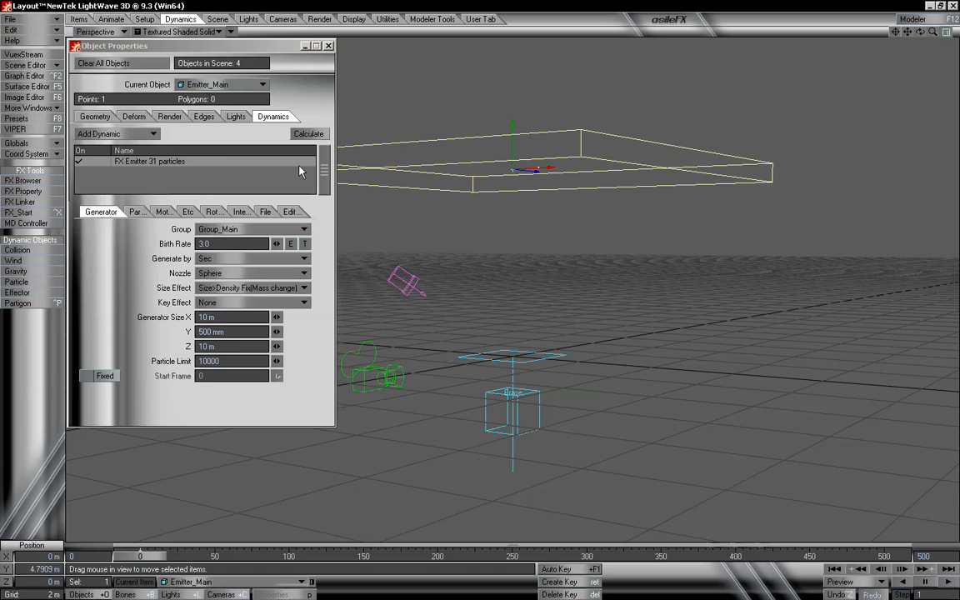
mouse_move(156, 557)
left_mouse_down()
mouse_move(660, 557)
mouse_move(140, 557)
left_mouse_up()
- Set the Emitter_Child nozzle back to Parent-Emitter(End) and preview the particles born on impact
left_click(215, 84)
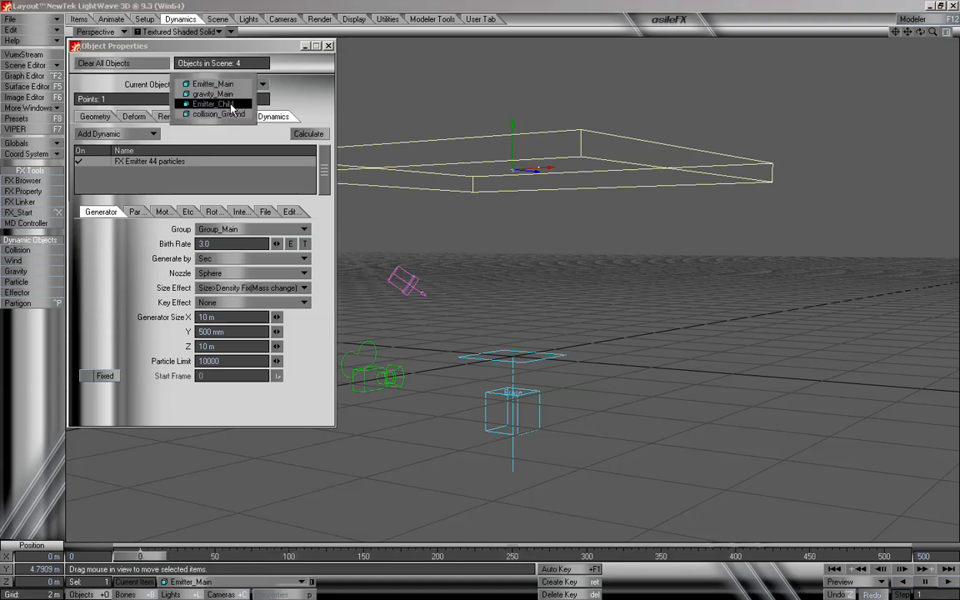
left_click(213, 104)
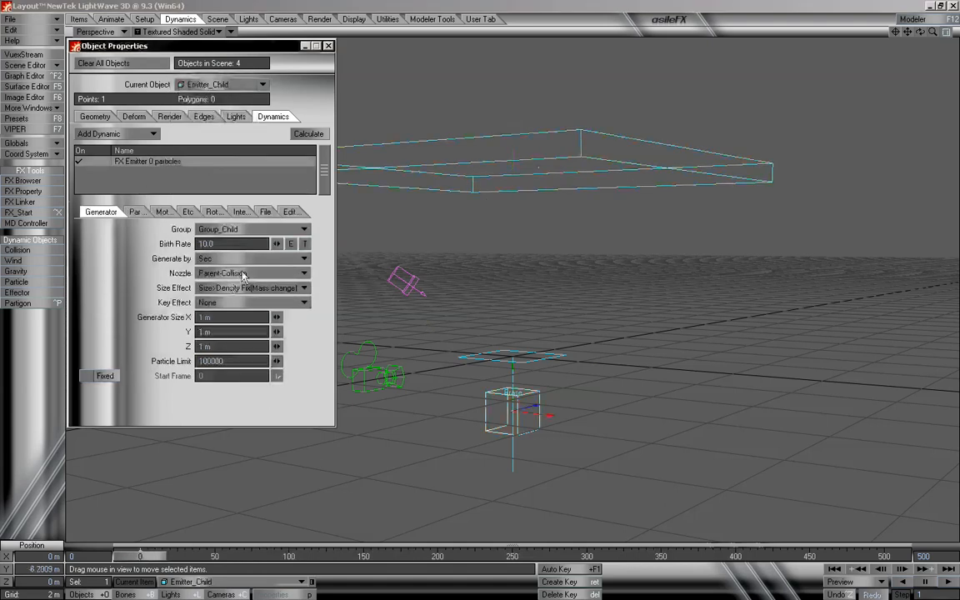
left_click(242, 274)
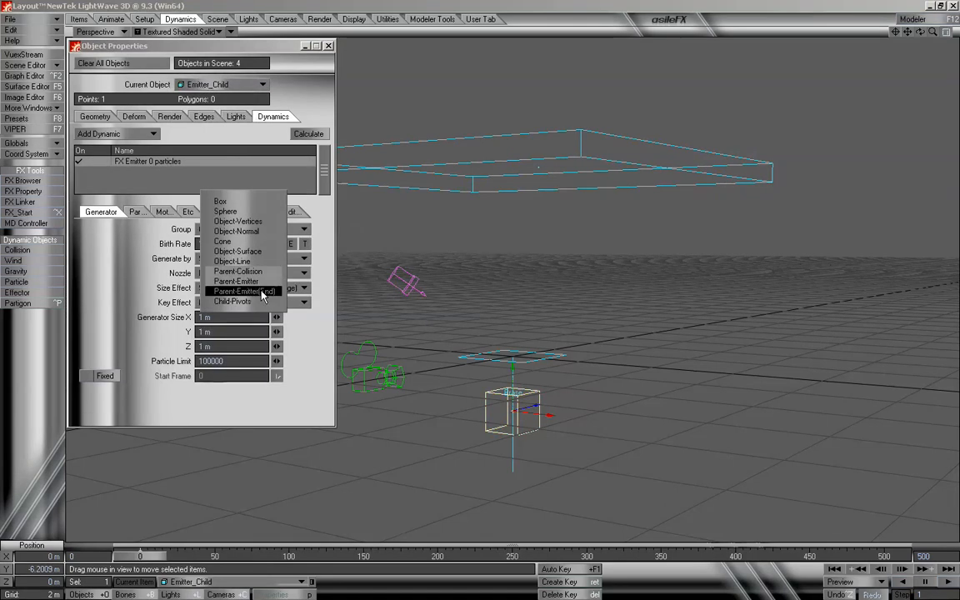
left_click(262, 292)
mouse_move(156, 556)
left_mouse_down()
mouse_move(883, 556)
mouse_move(137, 556)
left_mouse_up()
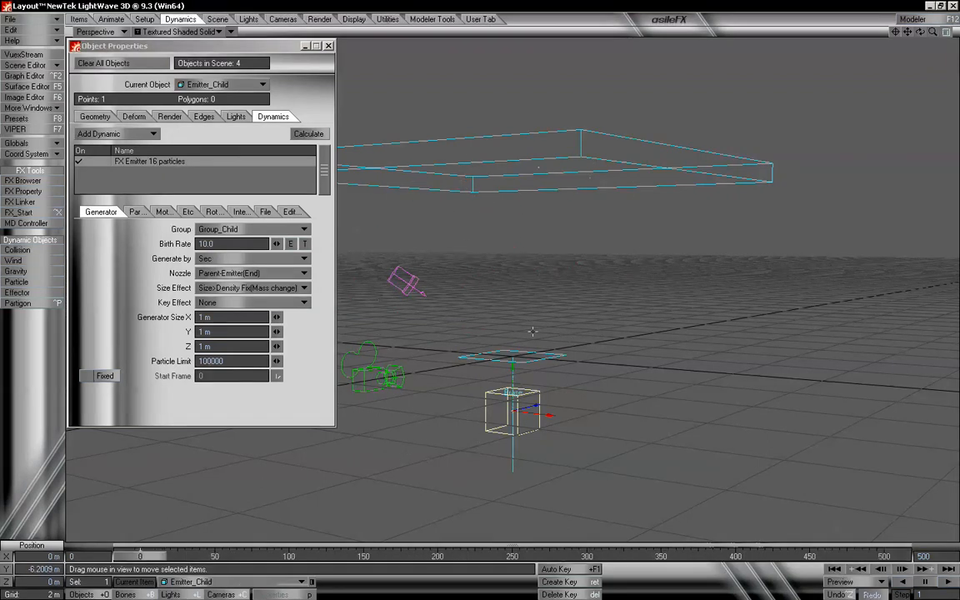
left_click_drag(587, 310, 587, 342, "alt")
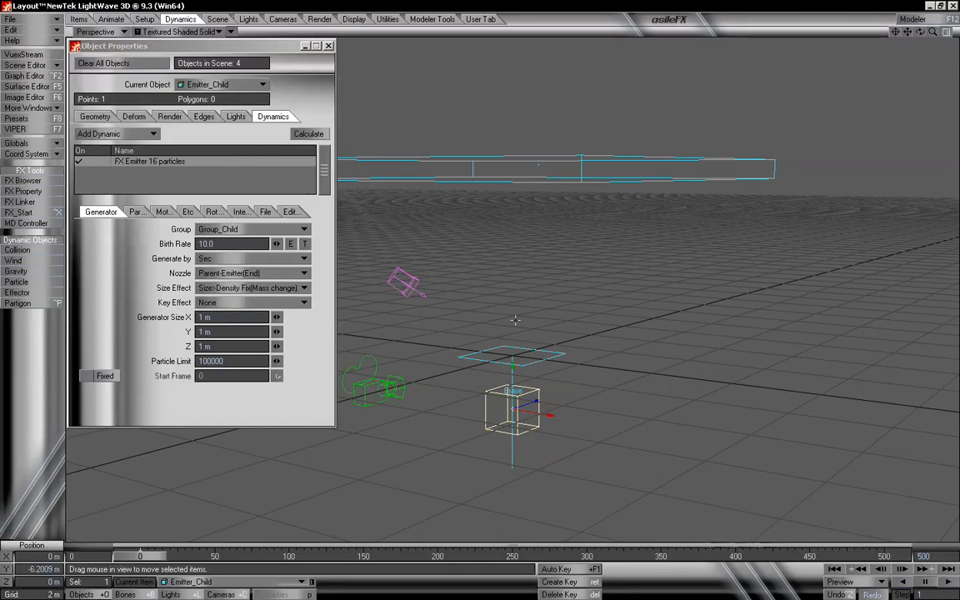
mouse_move(153, 559)
left_mouse_down()
mouse_move(584, 556)
mouse_move(140, 556)
left_mouse_up()
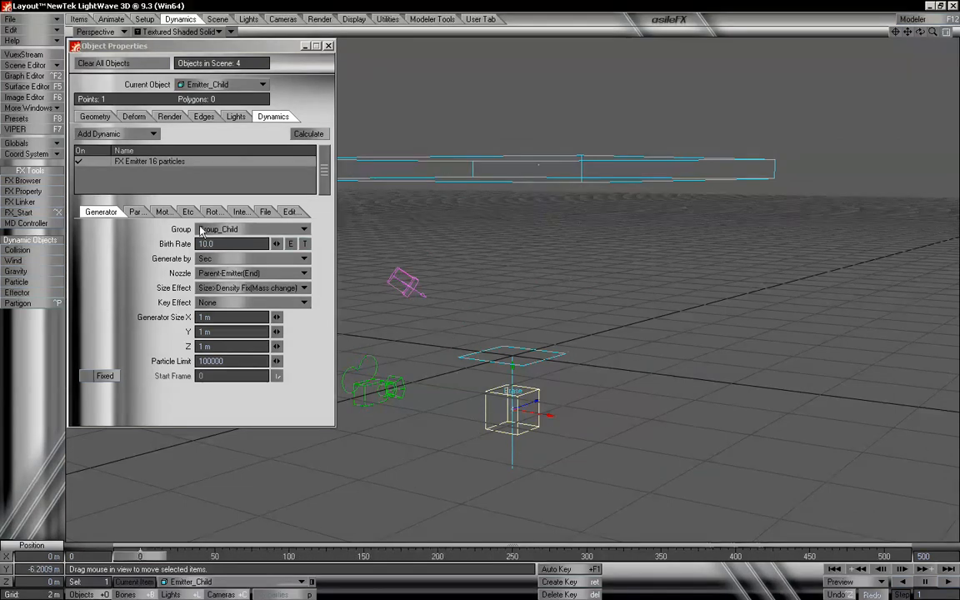
- Try a birth rate of 100 for Emitter_Child and preview the impact particles repeatedly
left_click_drag(229, 242, 172, 250)
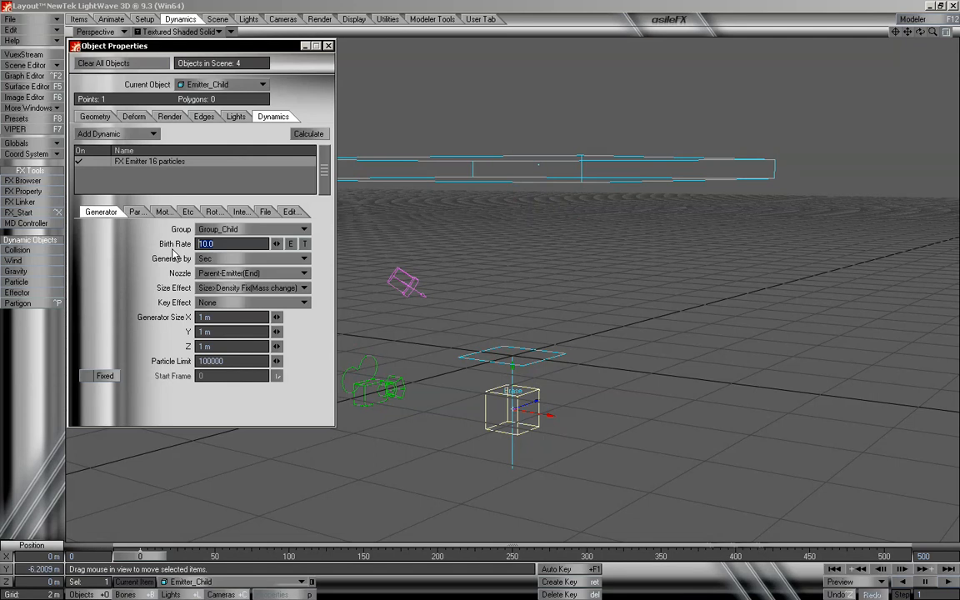
type("100")
key("Tab")
key("Tab")
key("Tab")
mouse_move(155, 556)
left_mouse_down()
mouse_move(851, 556)
mouse_move(139, 556)
left_mouse_up()
left_click_drag(660, 304, 650, 292, "alt")
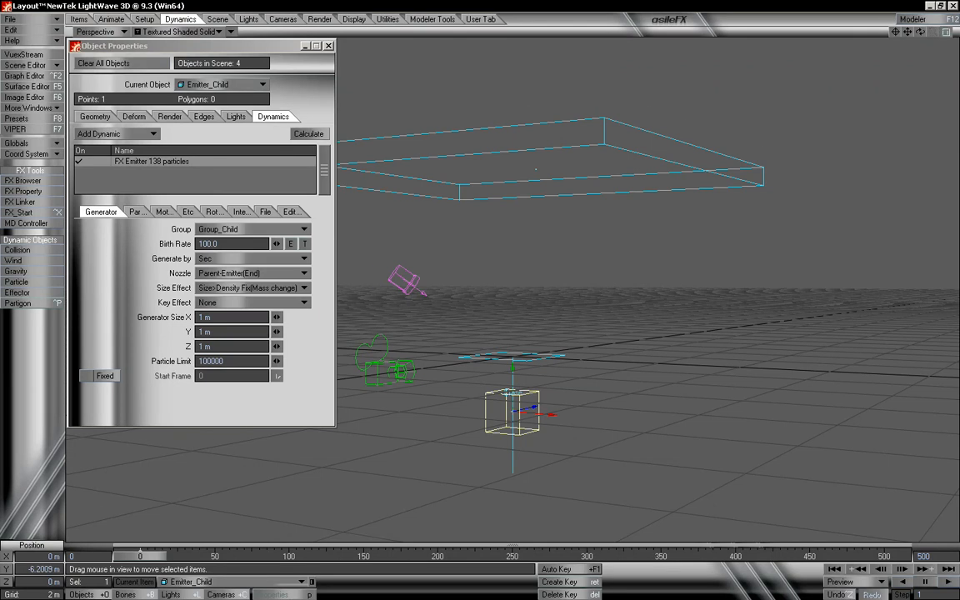
left_click_drag(933, 32, 949, 32)
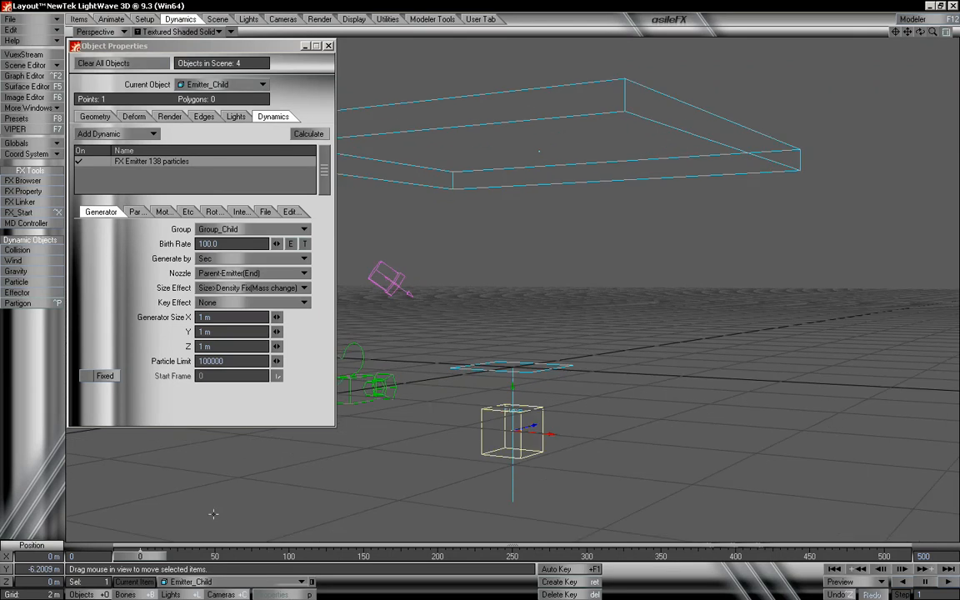
left_click_drag(149, 560, 129, 557)
left_click_drag(664, 299, 662, 299, "alt")
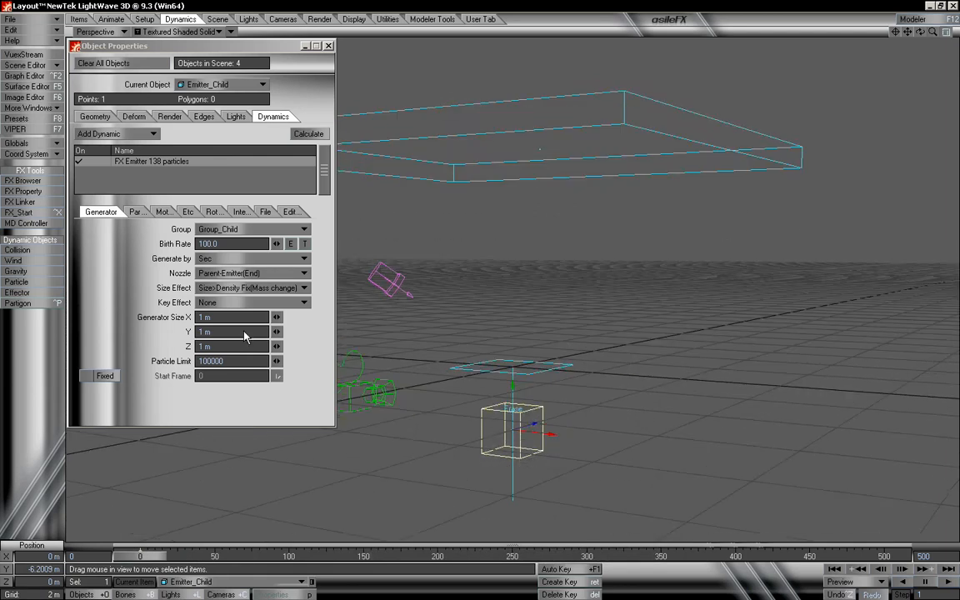
left_click_drag(149, 563, 125, 559)
- Set Emitter_Child's birth rate to 500 and preview the impact particles along the timeline
left_click(213, 244)
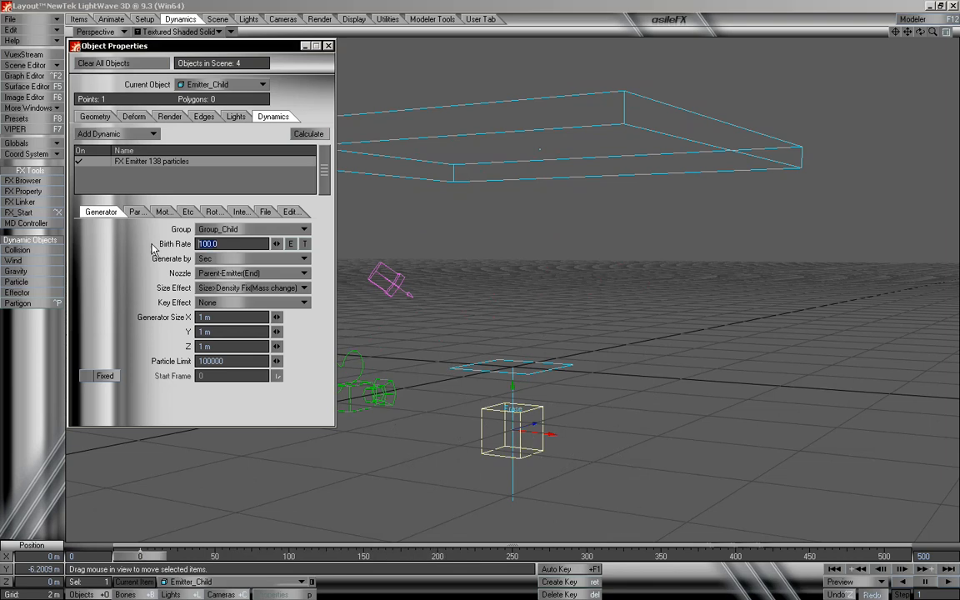
type("500")
key("Tab")
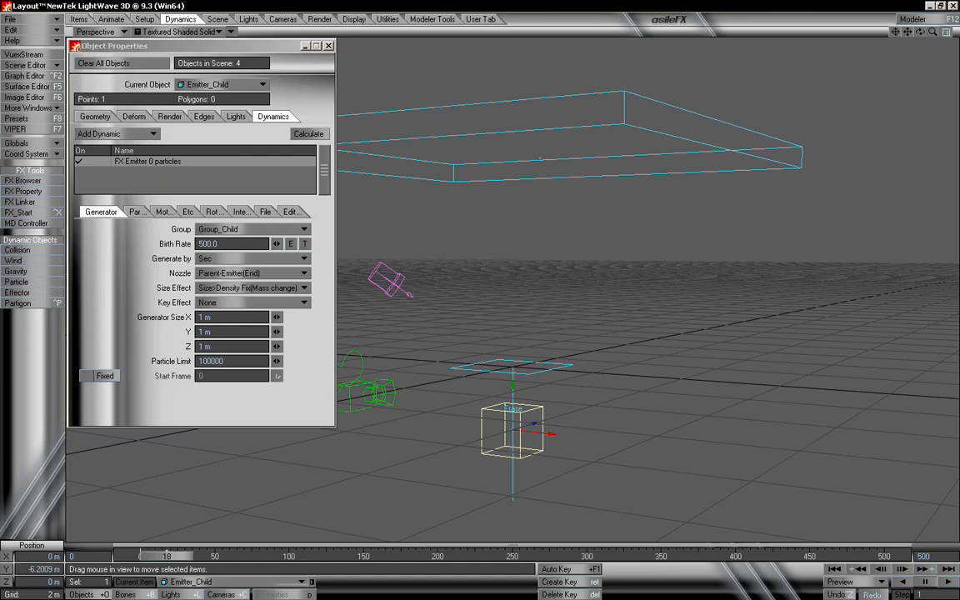
left_click_drag(140, 556, 554, 556)
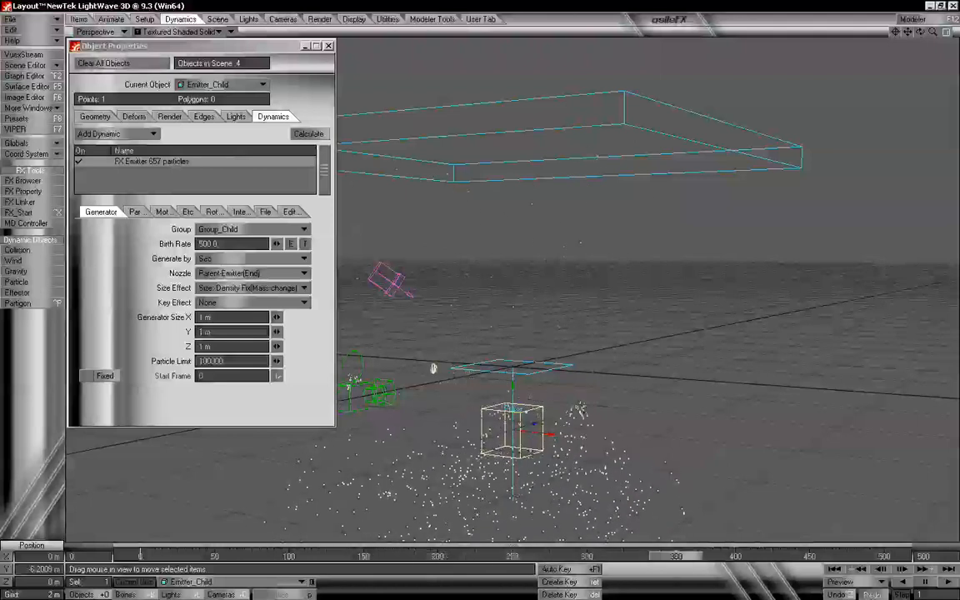
left_click_drag(571, 556, 140, 556)
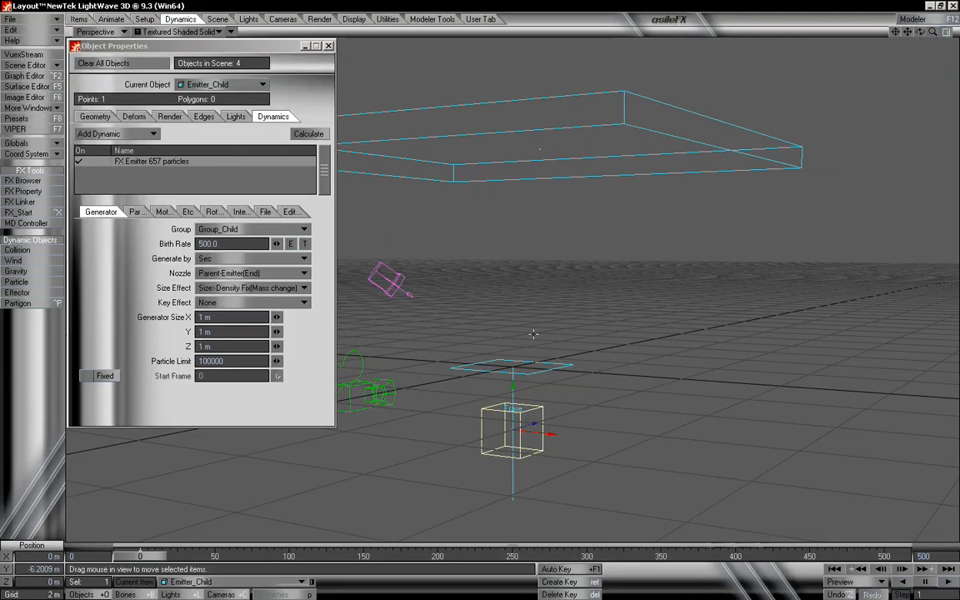
- Add a collision effector named collision_GroudCollide to the scene
left_click(486, 366)
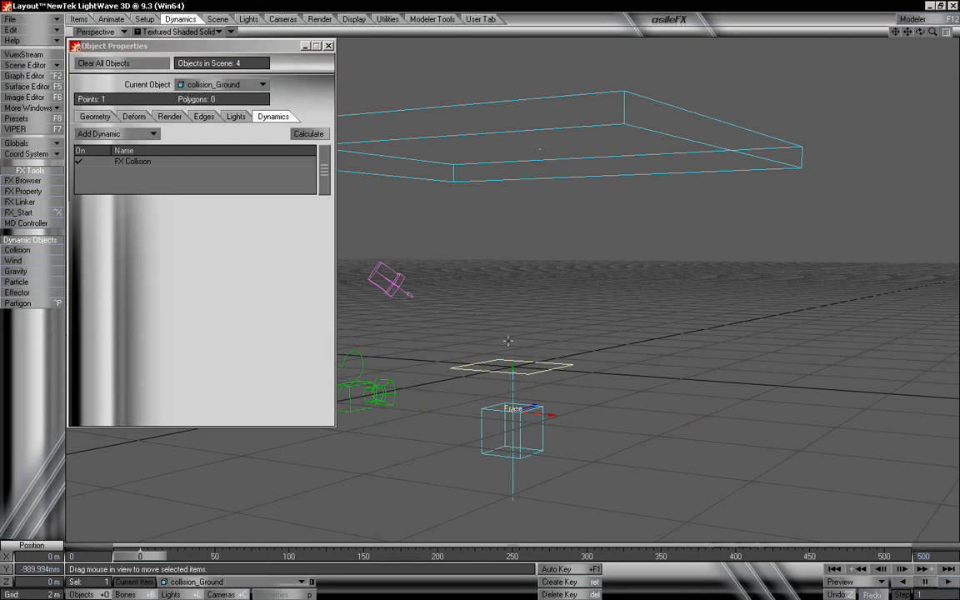
left_click(329, 46)
left_click_drag(353, 346, 353, 362, "alt")
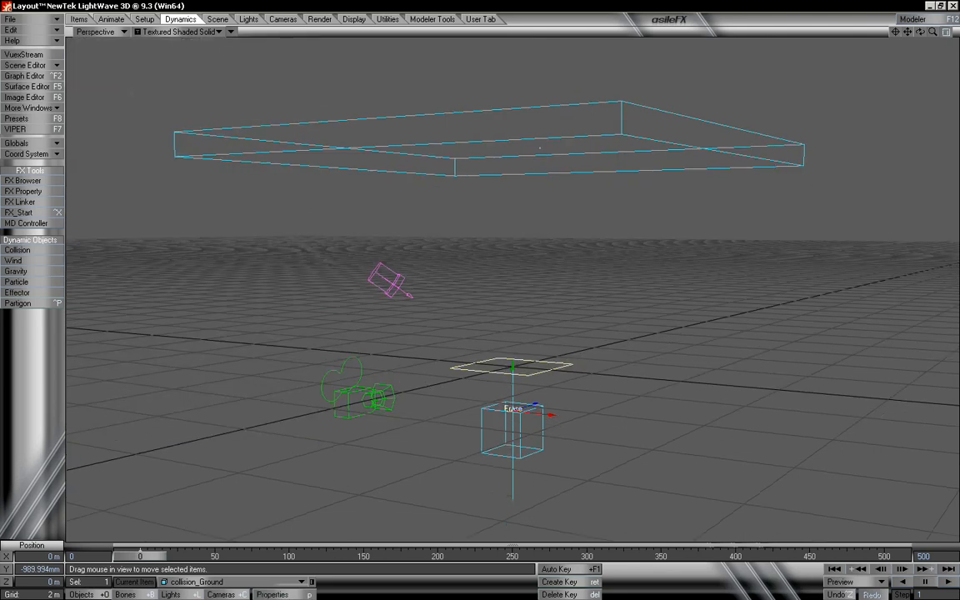
left_click(34, 252)
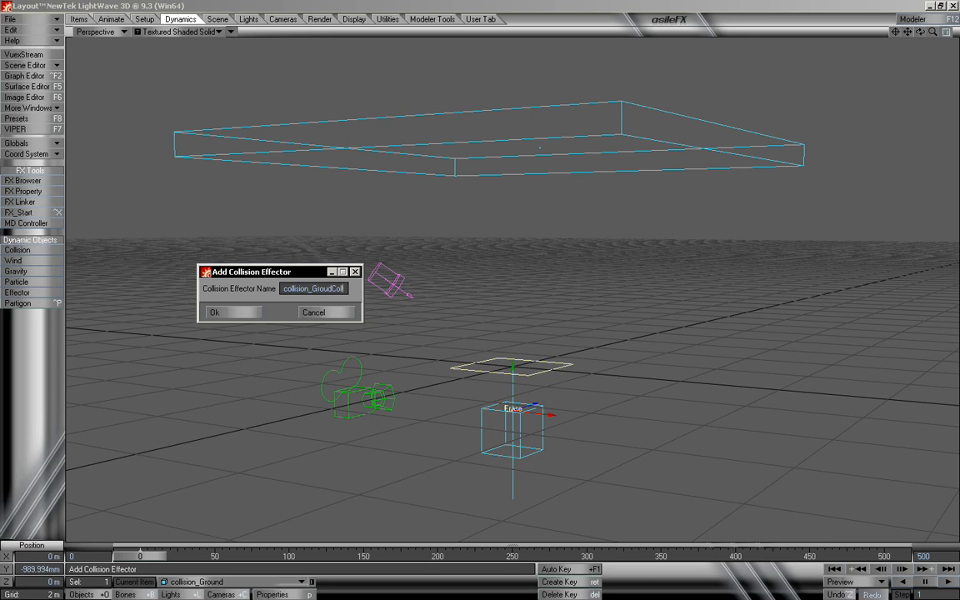
left_click(232, 313)
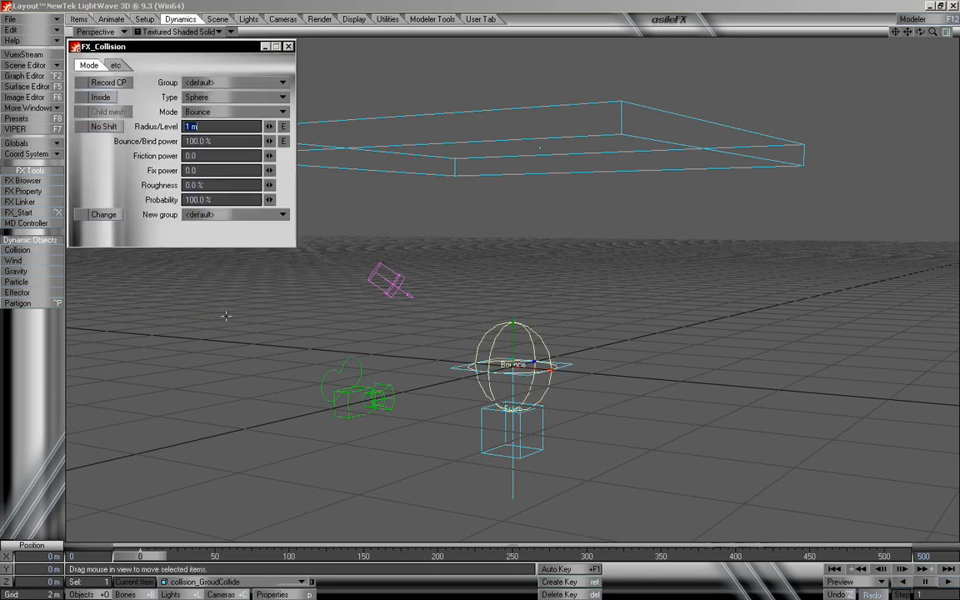
- Assign collision_GroudCollide to Group_Child and set its collision type to Plane
left_click(228, 83)
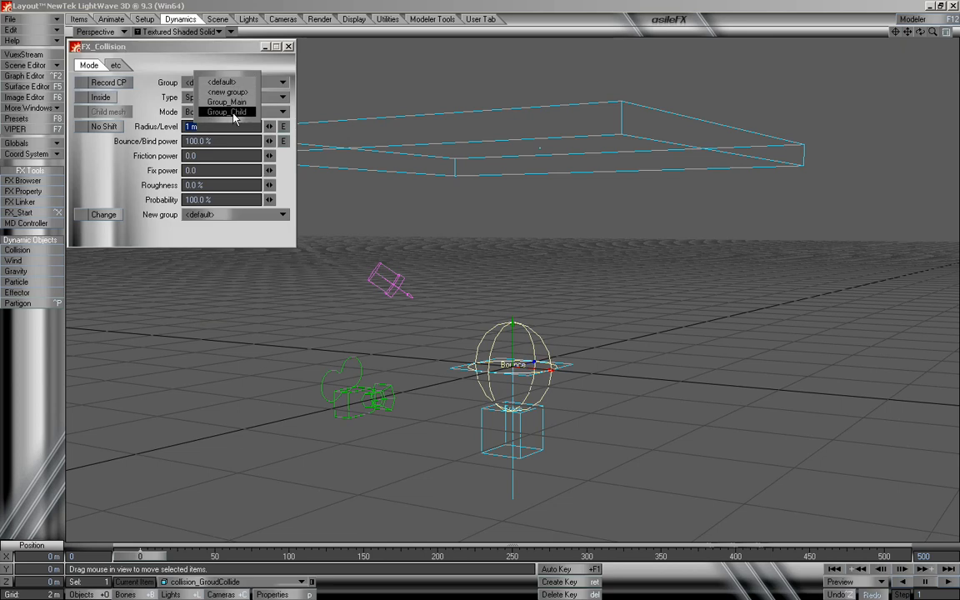
left_click(236, 114)
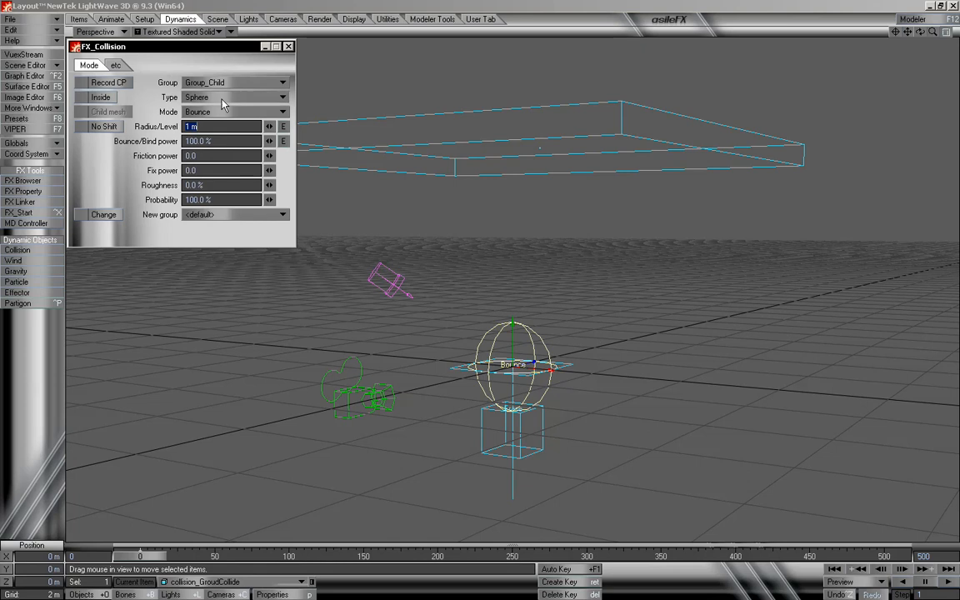
left_click(223, 99)
left_click(233, 117)
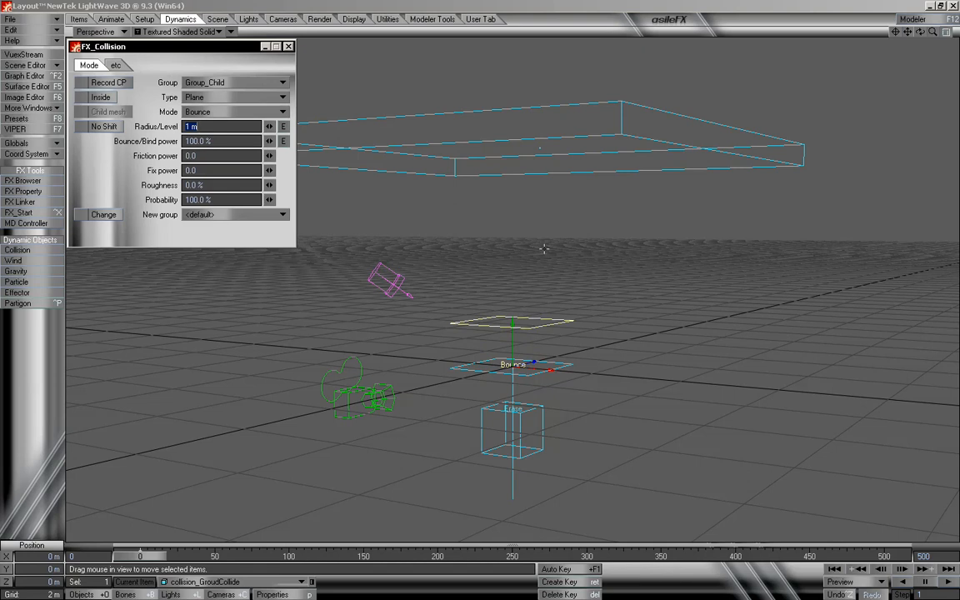
- Lower the collision_GroudCollide plane to about -1.05 m on Y, slightly below the existing erase plane
right_click_drag(543, 248, 543, 320)
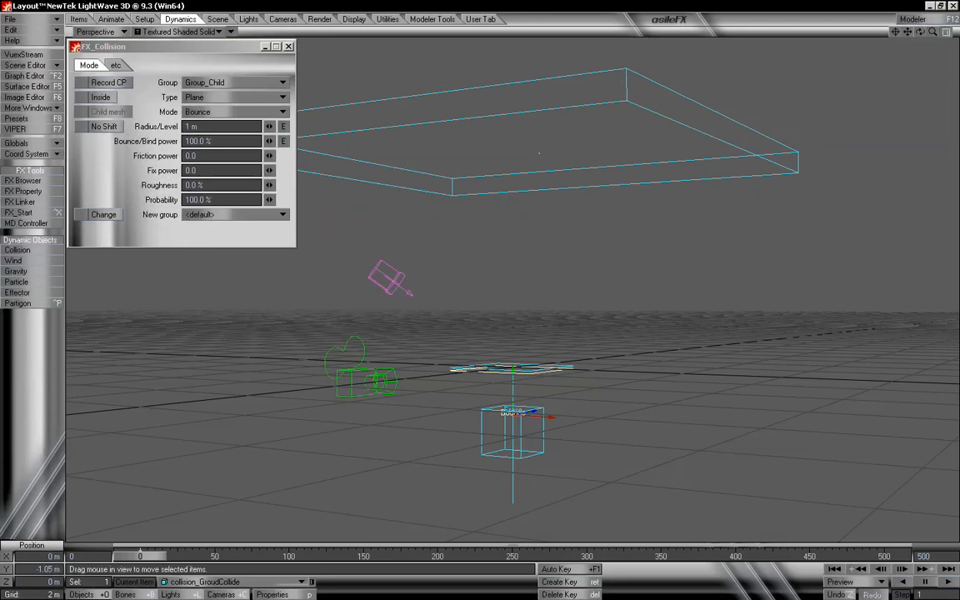
left_click_drag(539, 154, 567, 335, "alt")
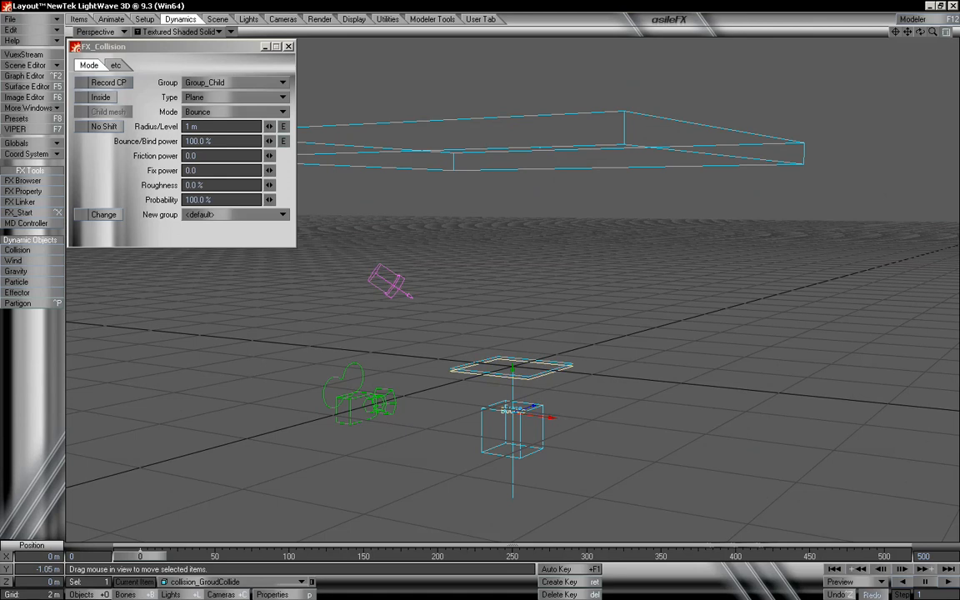
left_click_drag(554, 383, 547, 384, "alt")
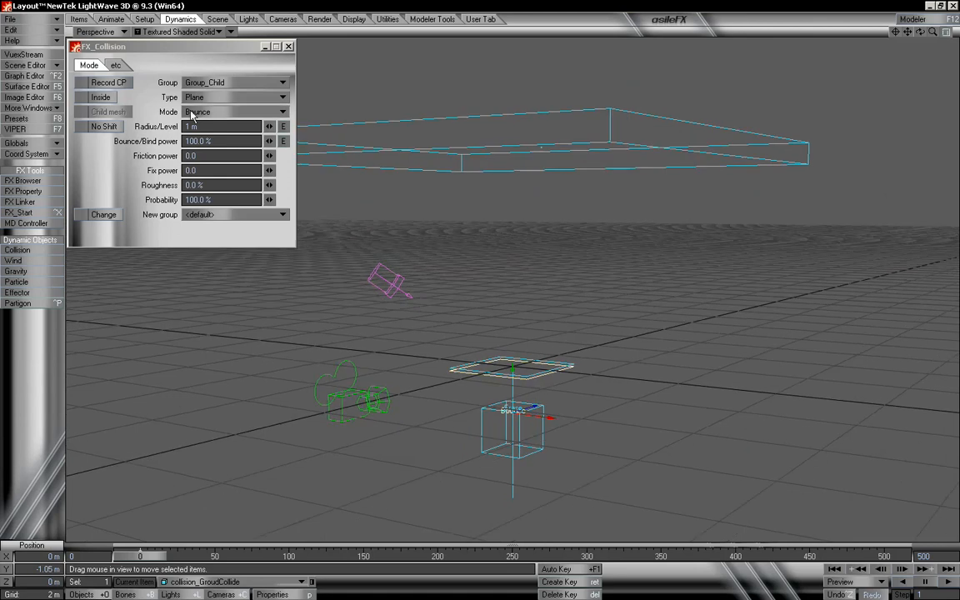
- Preview how the child particles bounce on the ground along the timeline, with Emitter_Main highlighted
left_click_drag(155, 558, 403, 556)
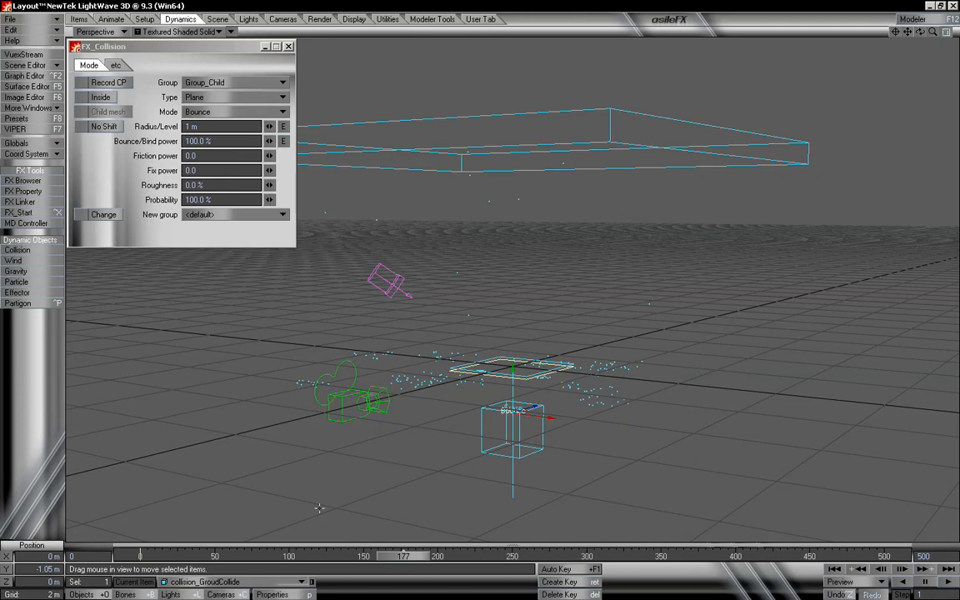
left_click(233, 581)
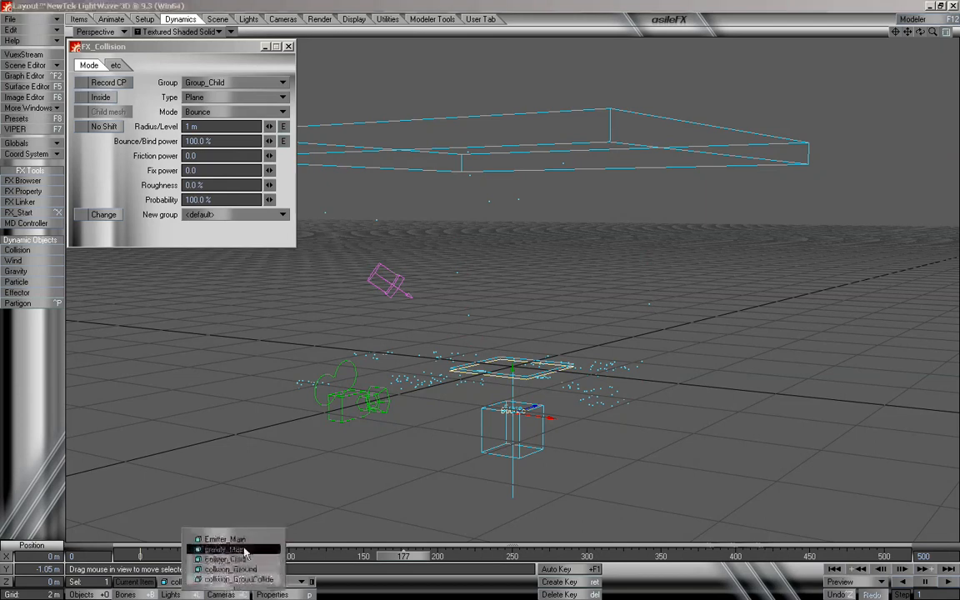
left_click(241, 540)
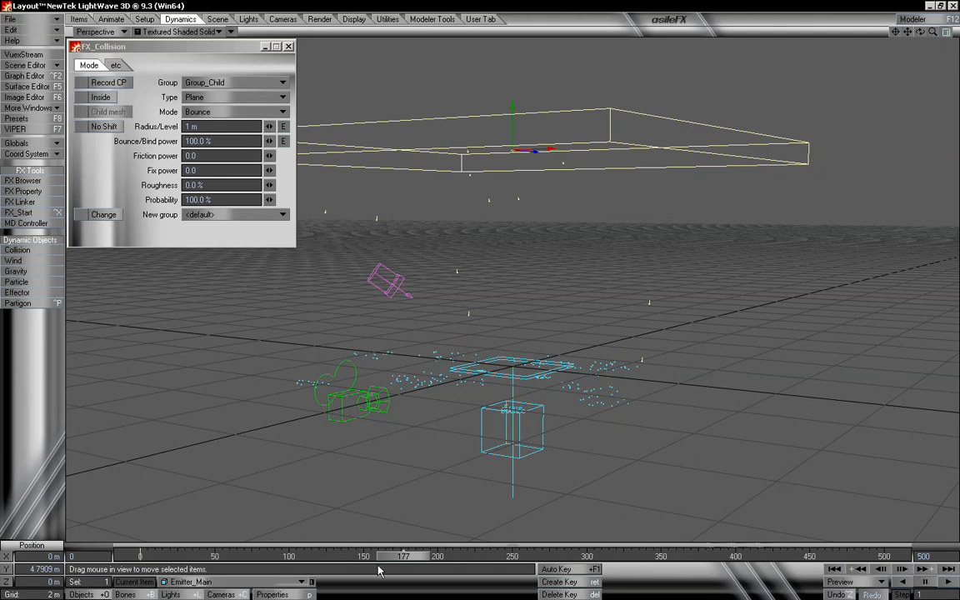
left_click_drag(399, 564, 431, 558)
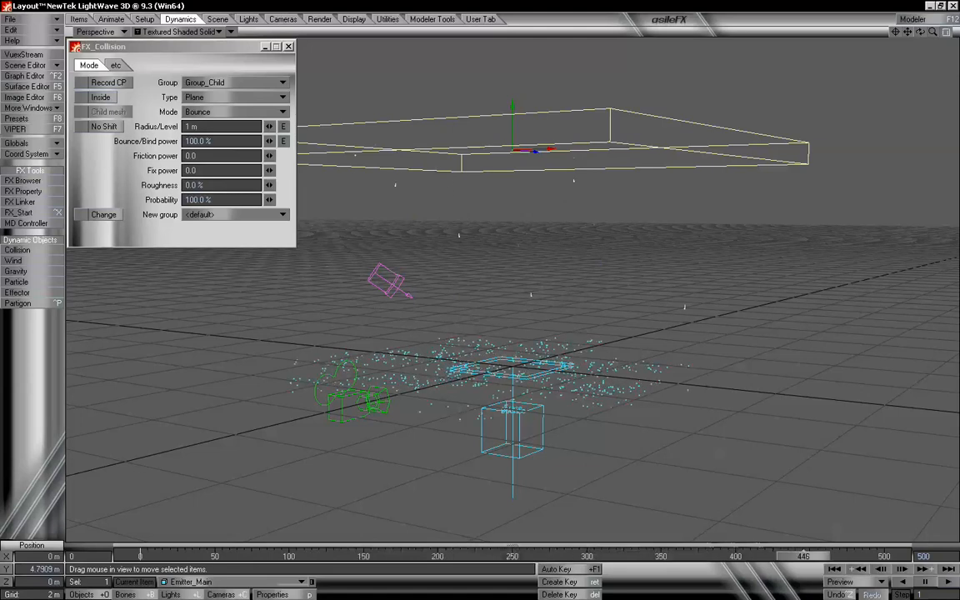
left_click_drag(834, 556, 140, 557)
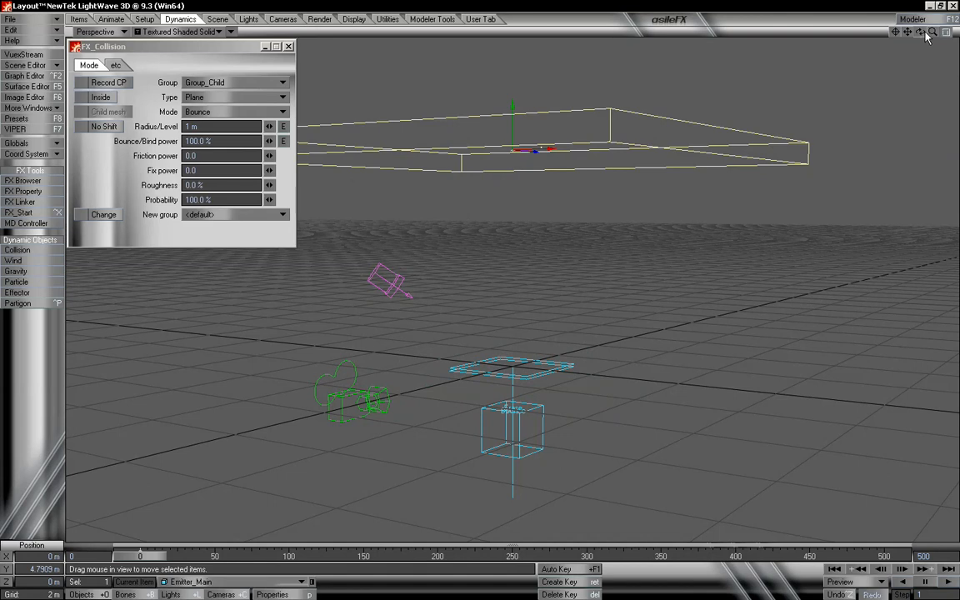
mouse_move(931, 37)
left_mouse_down()
mouse_move(947, 37)
mouse_move(939, 37)
left_mouse_up()
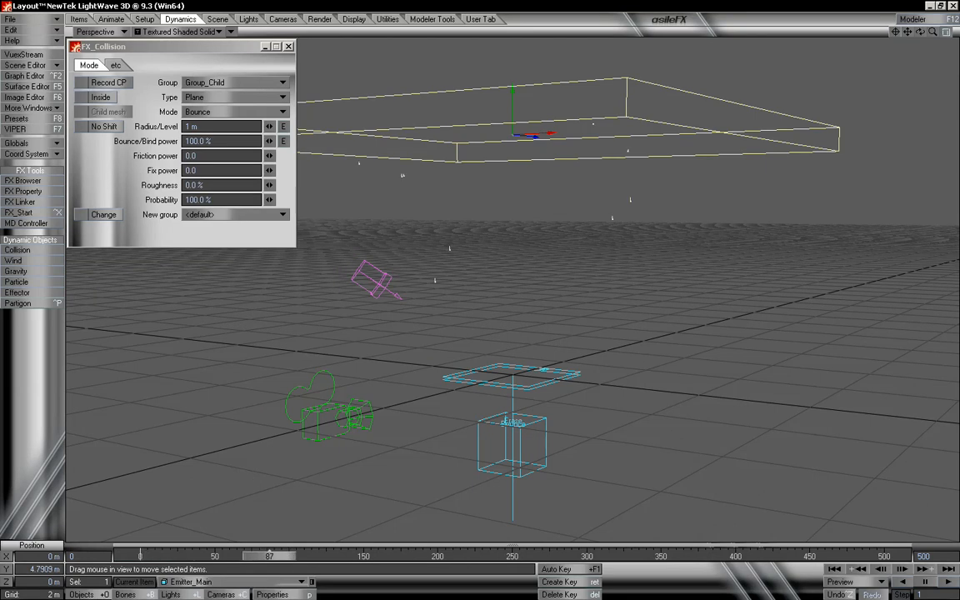
left_click_drag(498, 556, 153, 556)
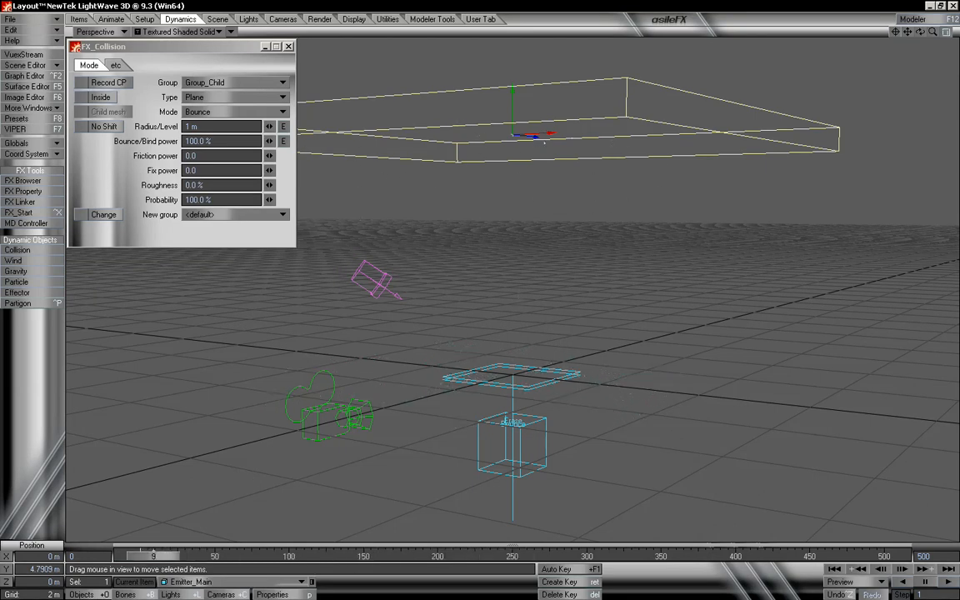
- Set the Y gravity of gravity_Main to -5 and preview the falling particles
left_click(201, 582)
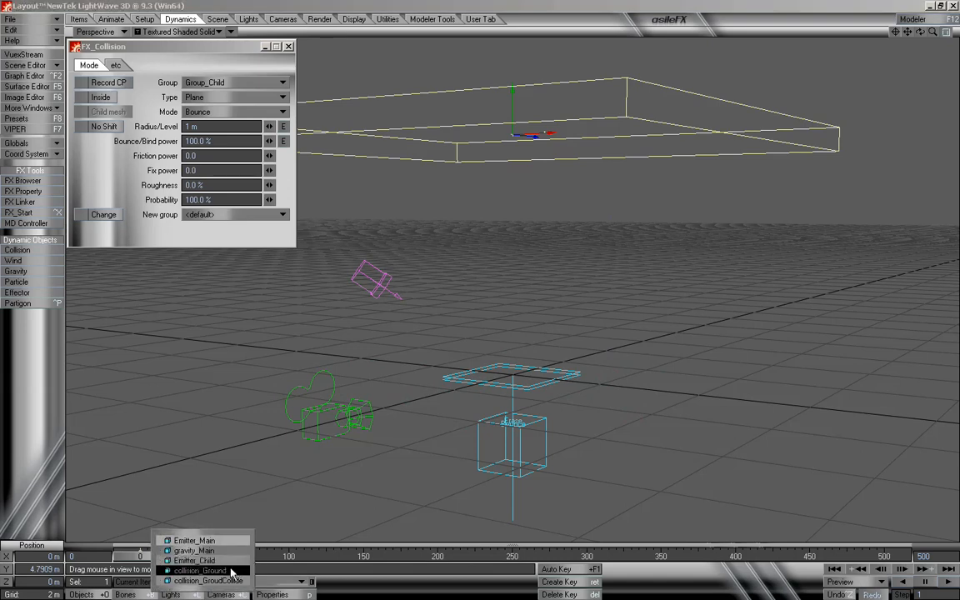
left_click(193, 541)
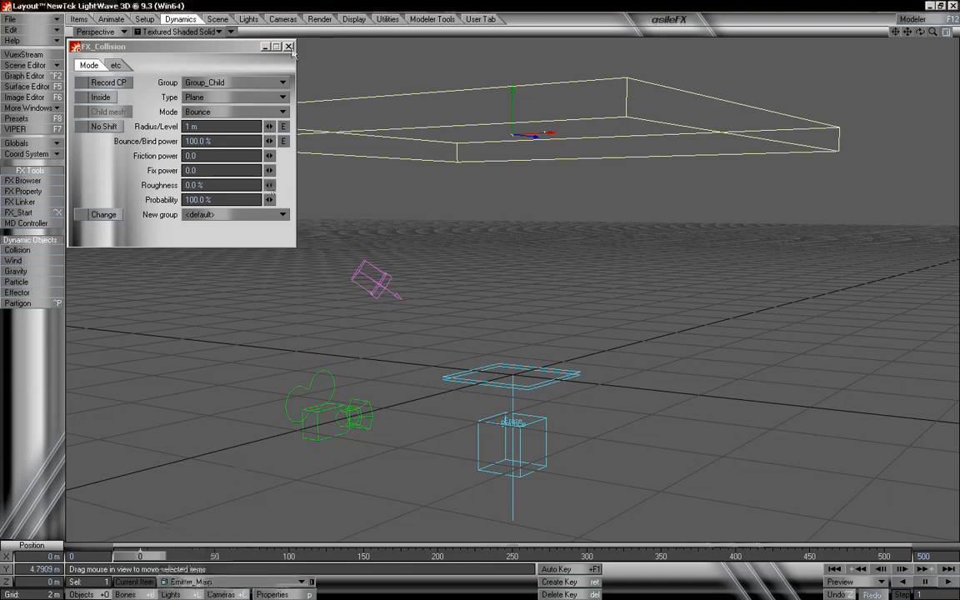
left_click(289, 47)
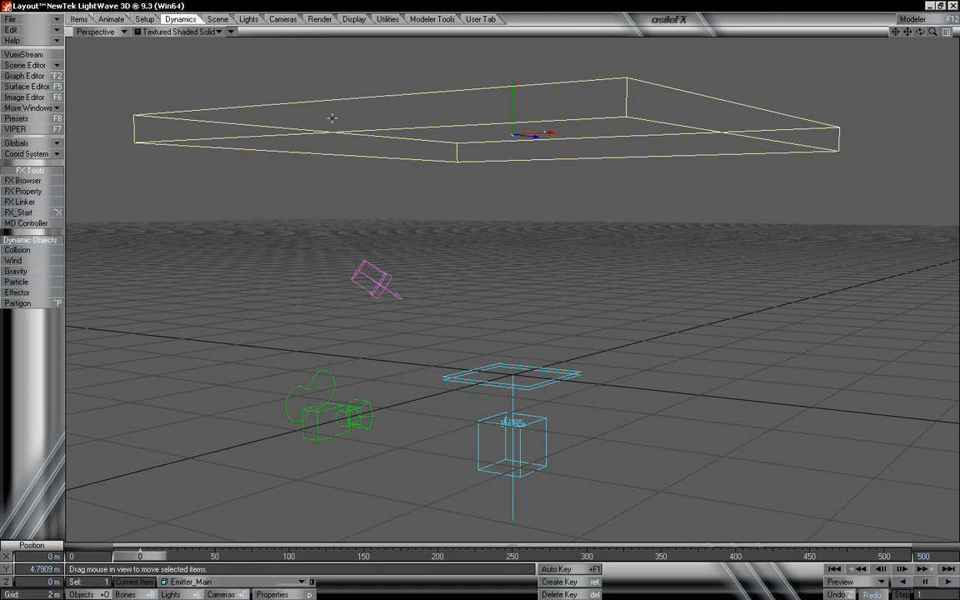
key("p")
left_click(247, 84)
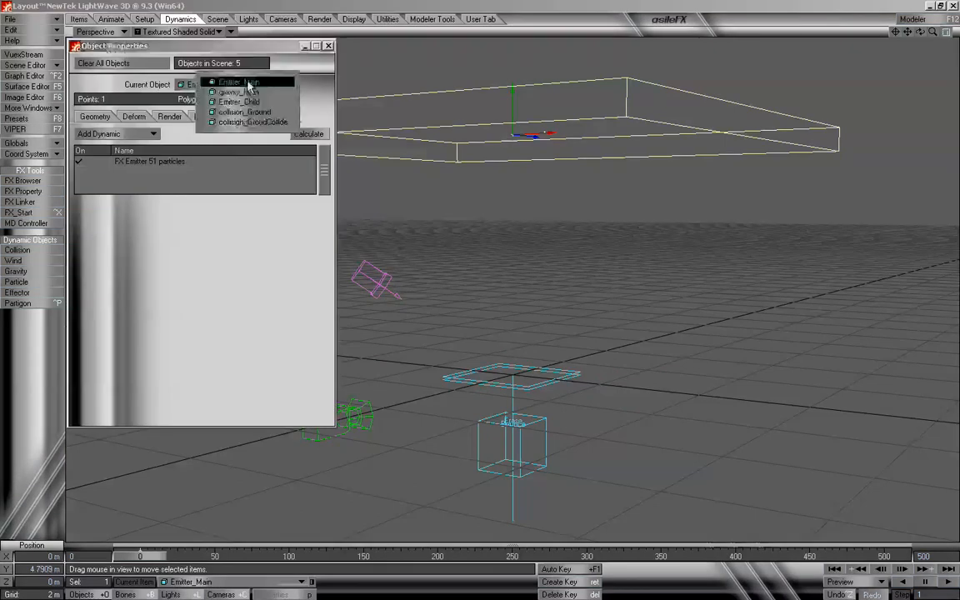
left_click(254, 98)
left_click(162, 163)
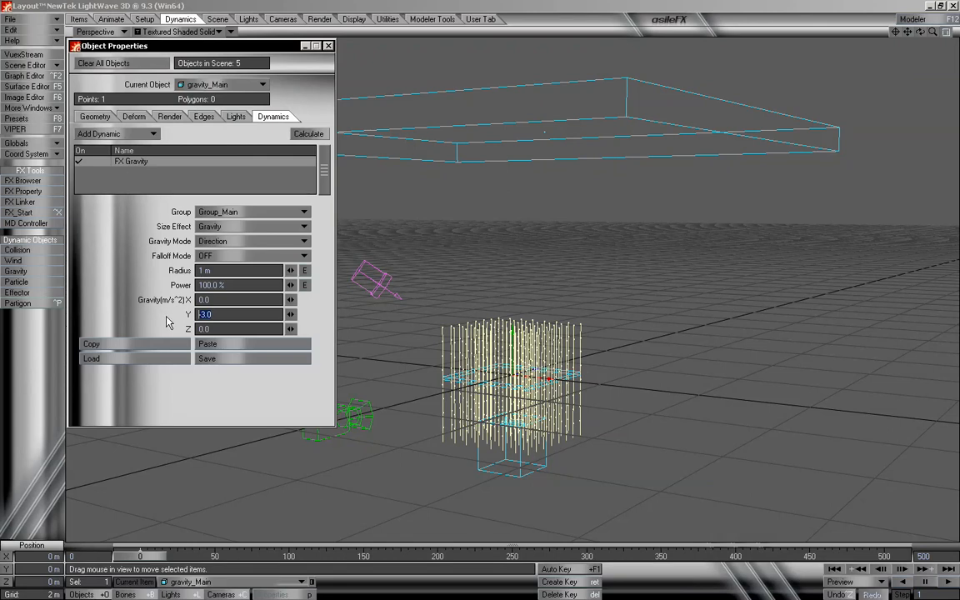
key("Tab")
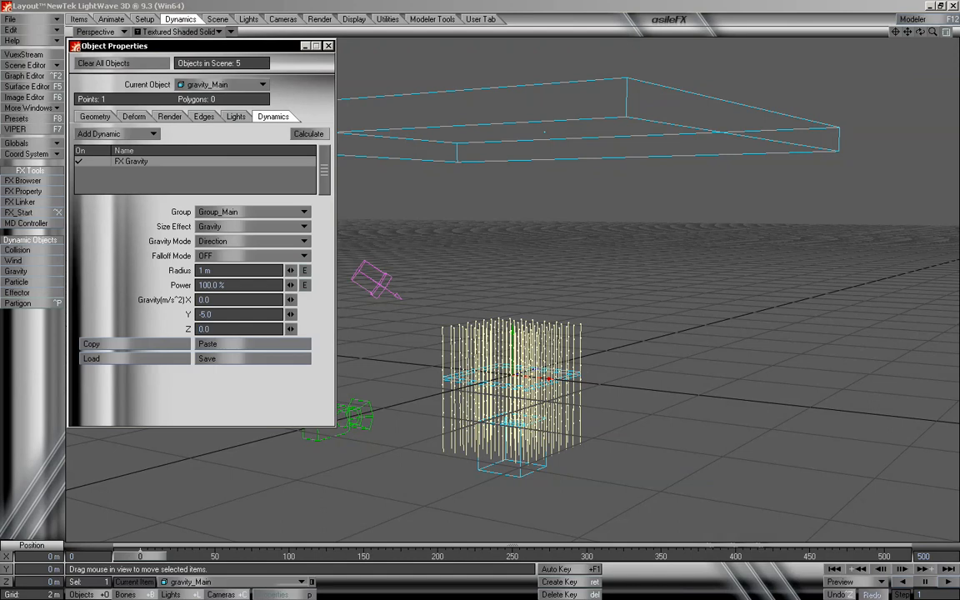
mouse_move(155, 559)
left_mouse_down()
mouse_move(883, 556)
mouse_move(140, 556)
left_mouse_up()
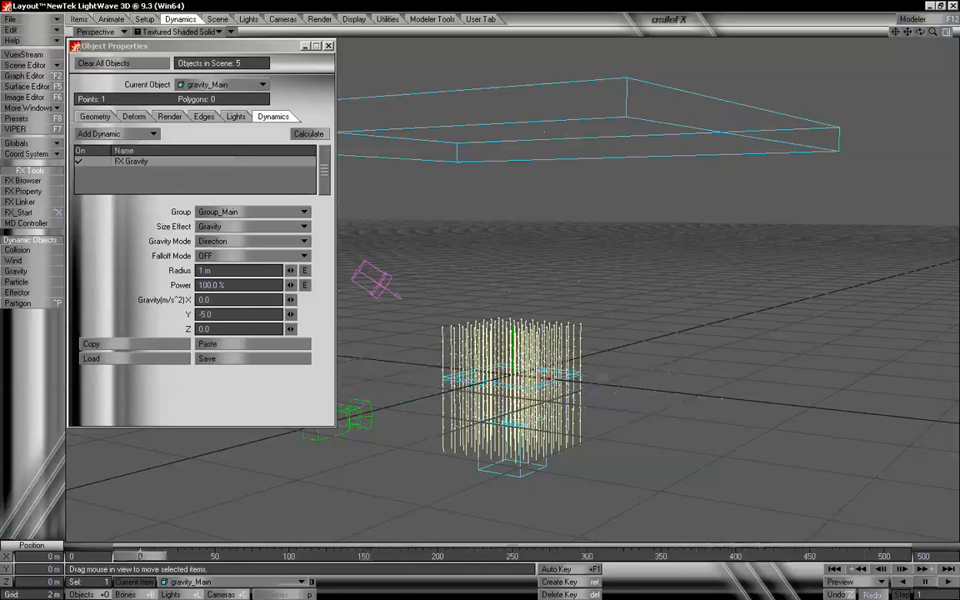
- Set the Y gravity of gravity_Main to -6 and preview the faster fall
left_click(221, 314)
type("-6")
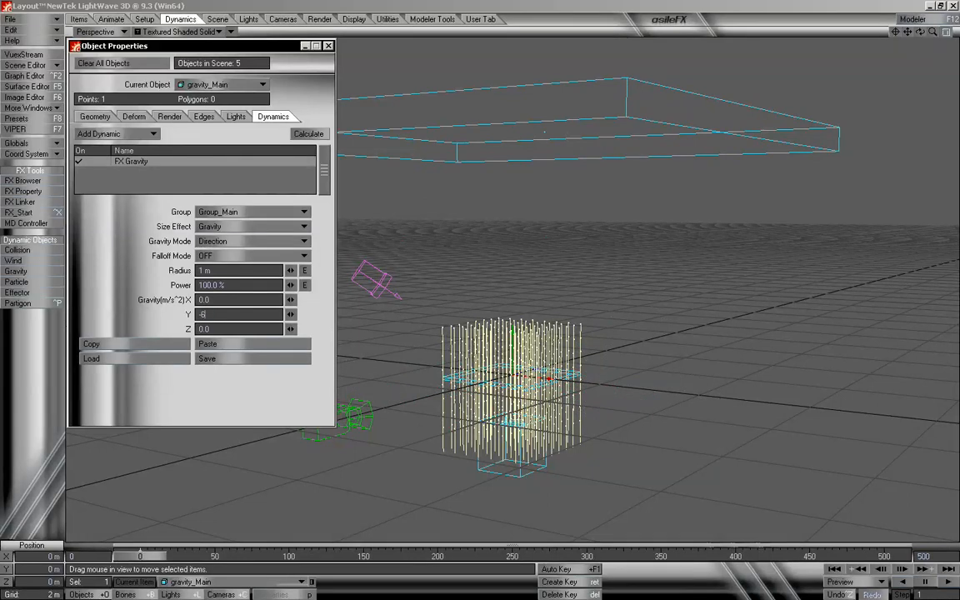
key("Return")
mouse_move(150, 559)
left_mouse_down()
mouse_move(821, 556)
mouse_move(139, 556)
left_mouse_up()
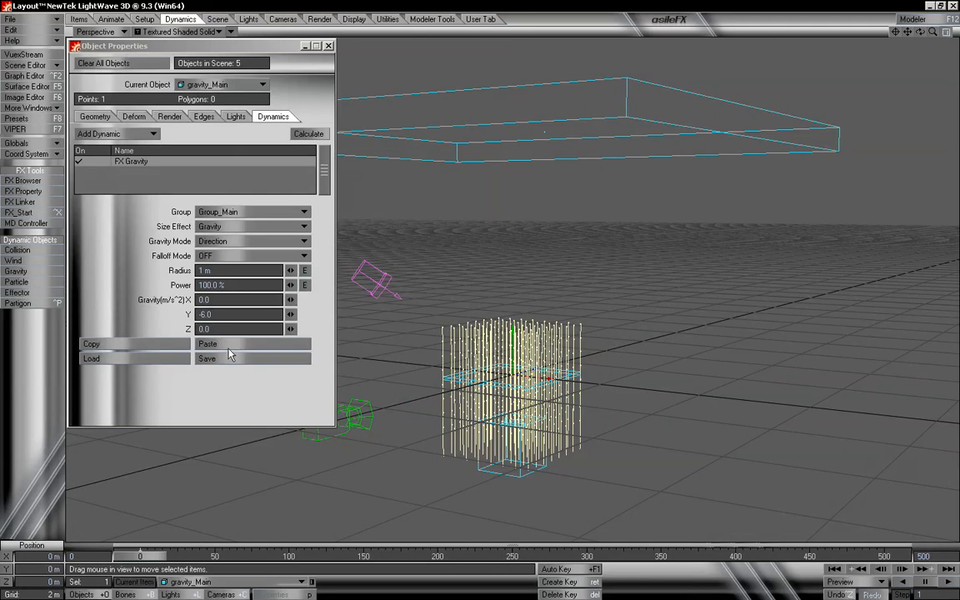
left_click(330, 46)
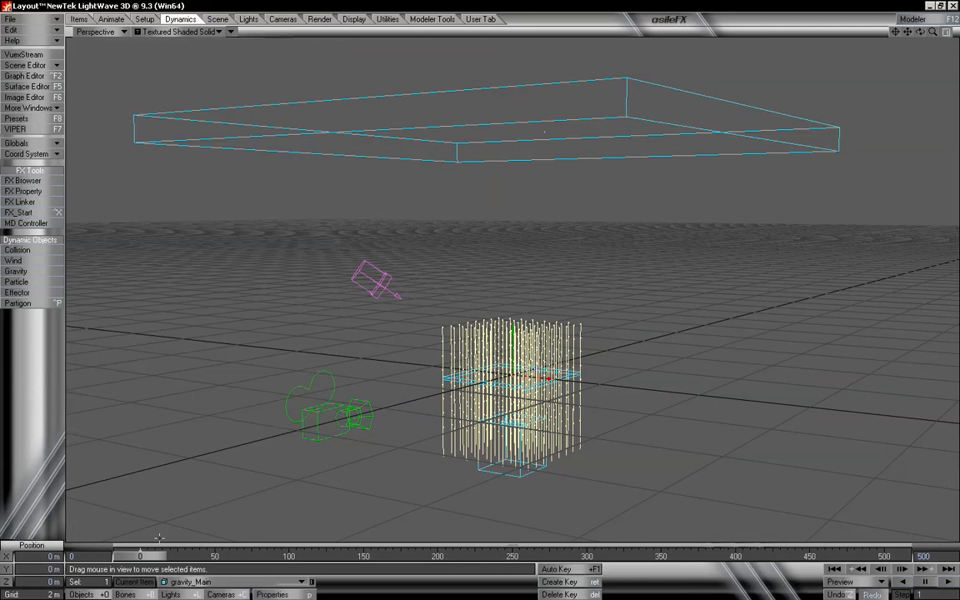
mouse_move(146, 556)
left_mouse_down()
mouse_move(421, 556)
mouse_move(139, 556)
left_mouse_up()
- Try a bounce/bind power of 150% for collision_GroudCollide and preview the splash
left_click(215, 581)
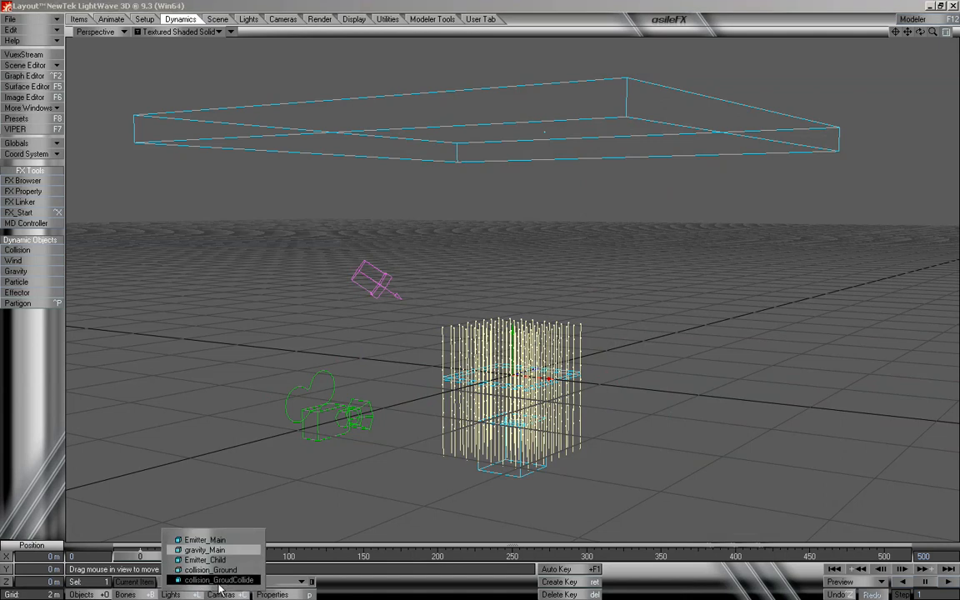
left_click(213, 581)
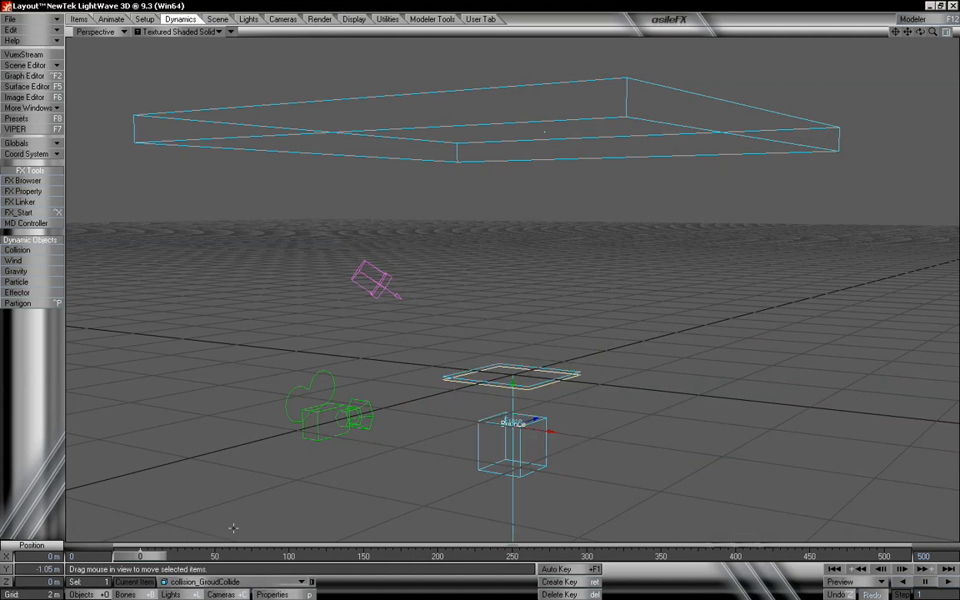
key("p")
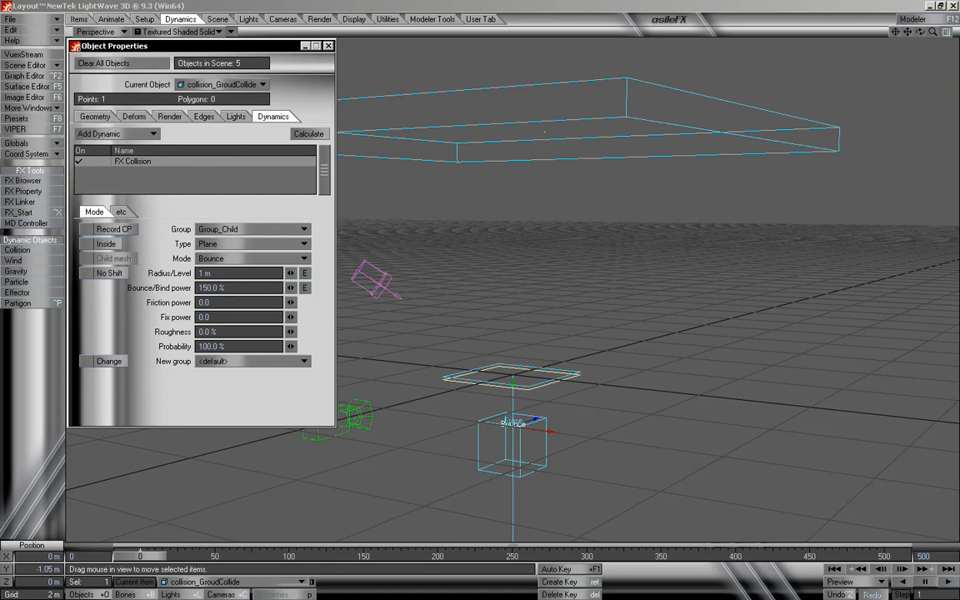
left_click_drag(153, 559, 127, 557)
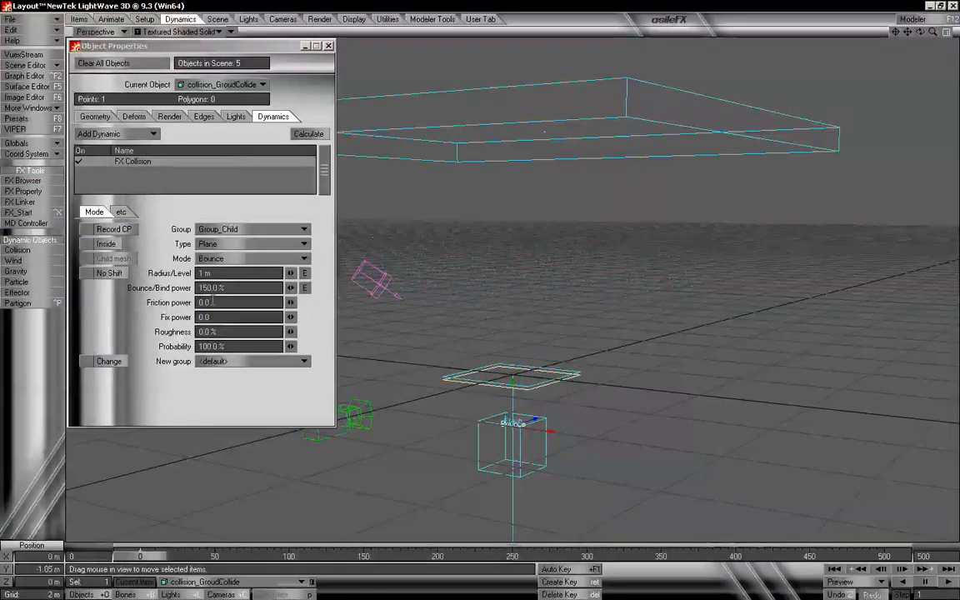
- Set the bounce/bind power of collision_GroudCollide to 110% and examine the splash along the timeline from several view angles
left_click(234, 287)
type("110")
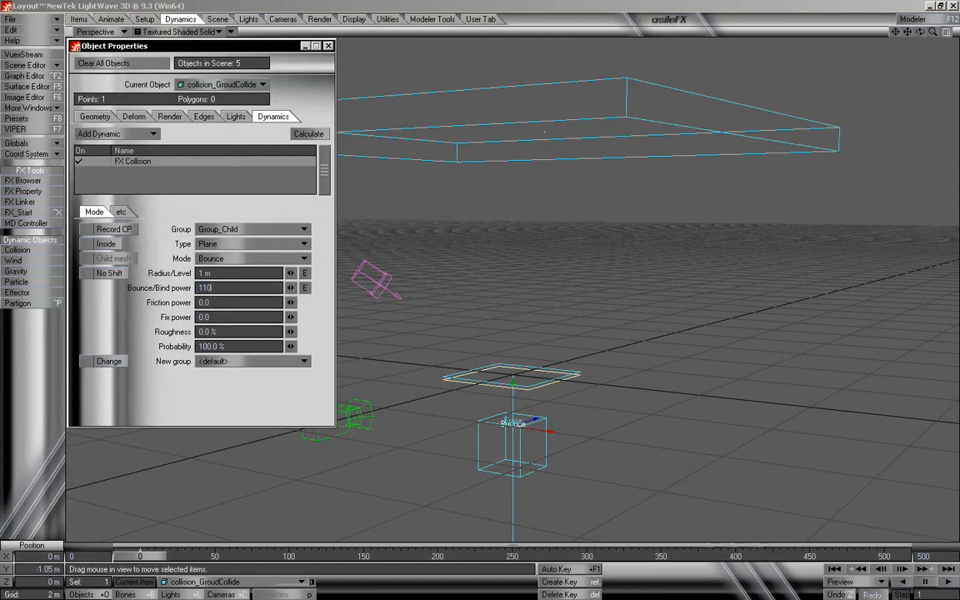
key("Tab")
key("Tab")
key("Tab")
key("Tab")
left_click_drag(156, 557, 504, 557)
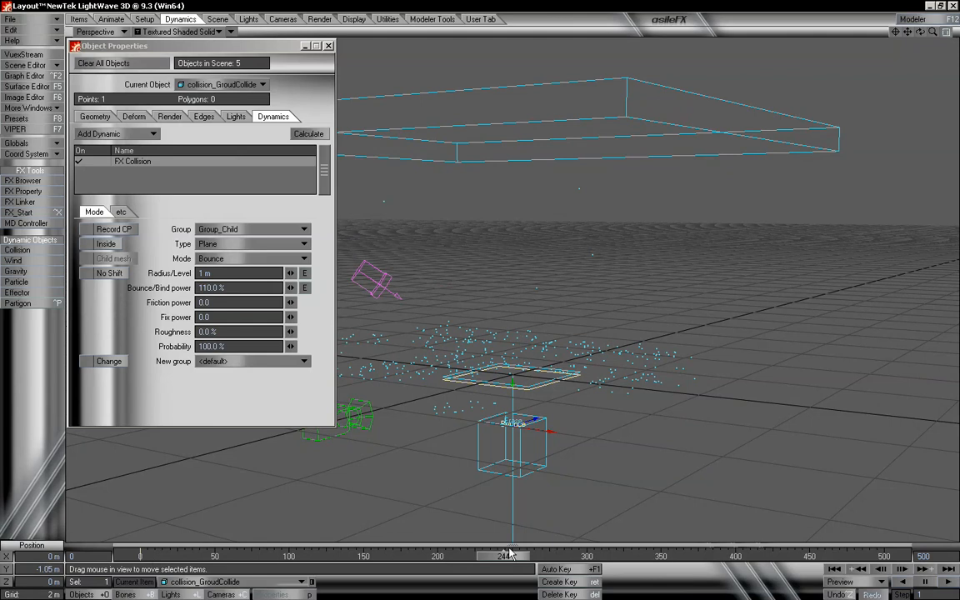
left_click_drag(503, 557, 435, 557)
left_click_drag(590, 405, 589, 364, "alt")
left_click_drag(439, 556, 140, 556)
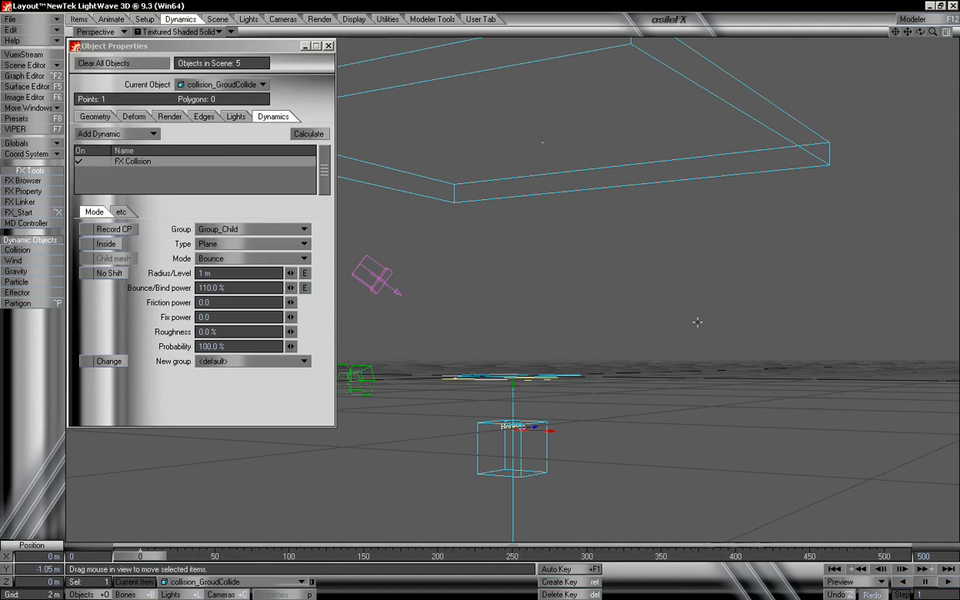
left_click_drag(698, 322, 459, 406, "alt")
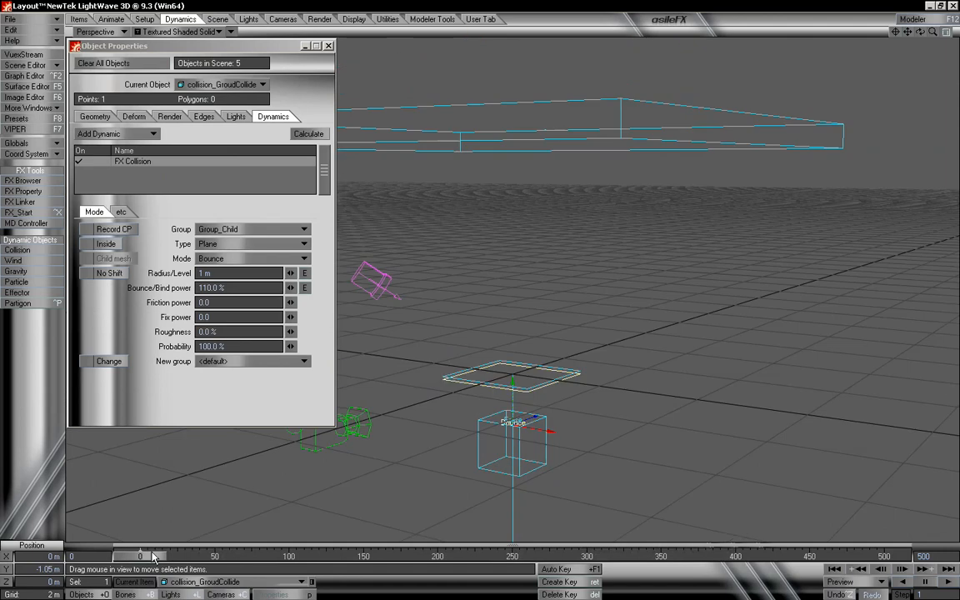
- Review the splash along the timeline, close the properties of collision_GroudCollide and return to frame 0
left_click_drag(142, 556, 595, 556)
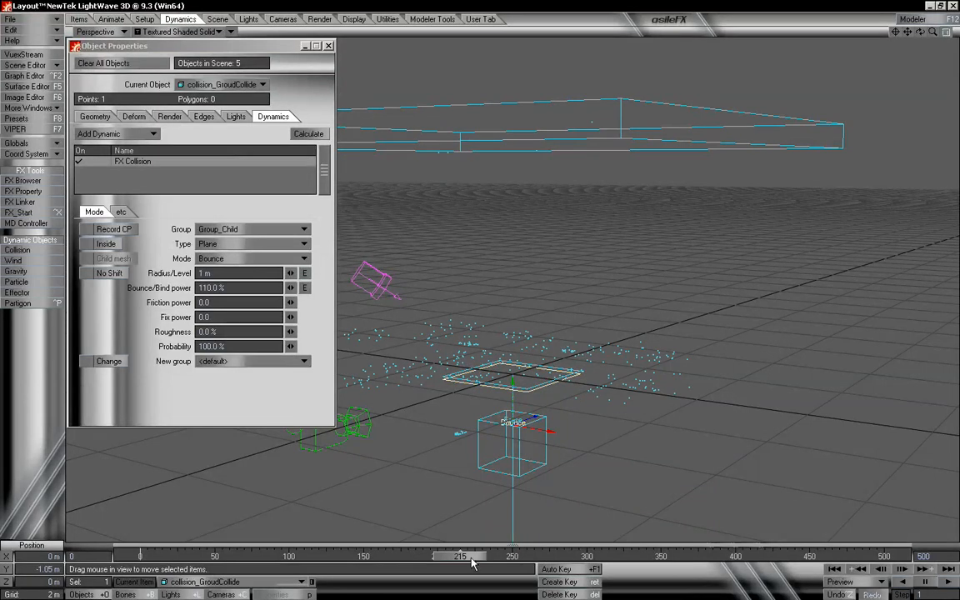
left_click_drag(475, 556, 153, 557)
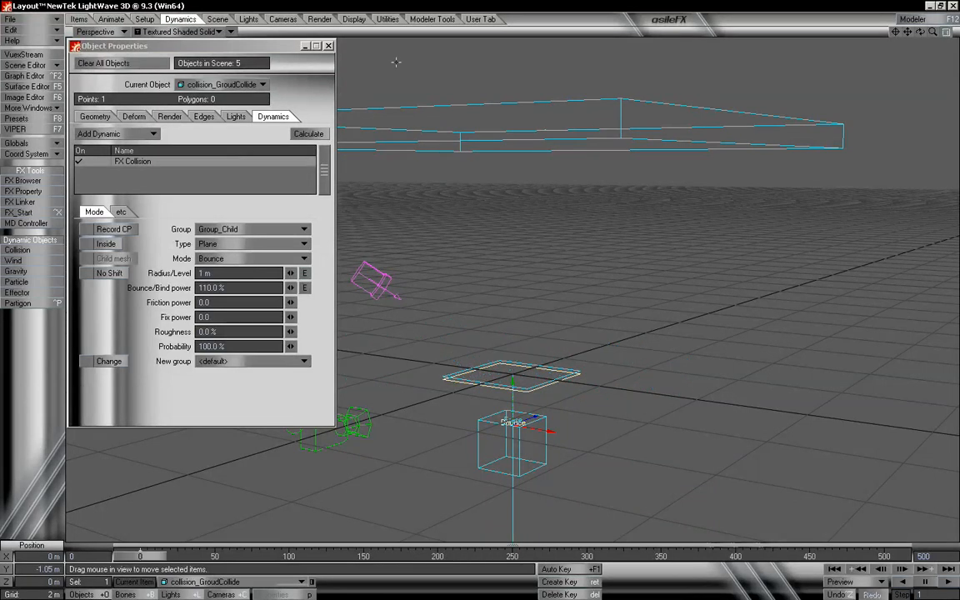
left_click(329, 45)
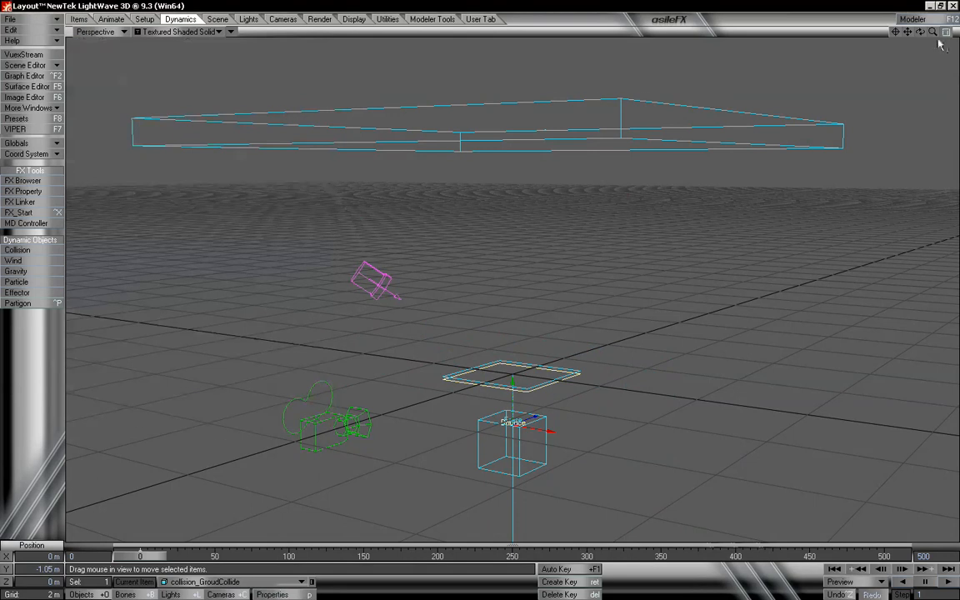
mouse_move(933, 32)
left_mouse_down()
mouse_move(952, 31)
mouse_move(921, 25)
left_mouse_up()
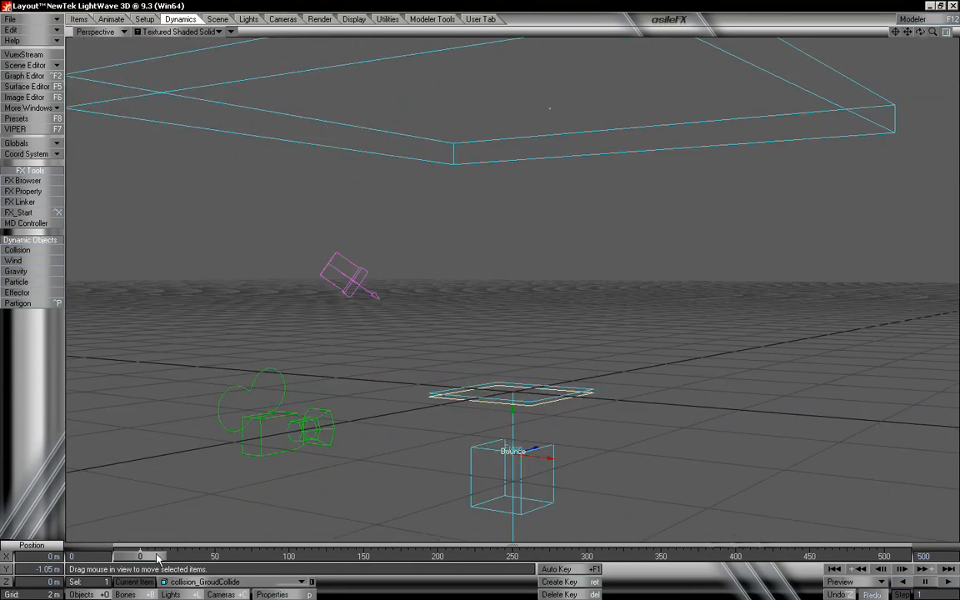
mouse_move(157, 557)
left_mouse_down()
mouse_move(278, 557)
mouse_move(156, 557)
left_mouse_up()
- Add HyperVoxels as a volumetric effect to the scene
key("ctrl+F6")
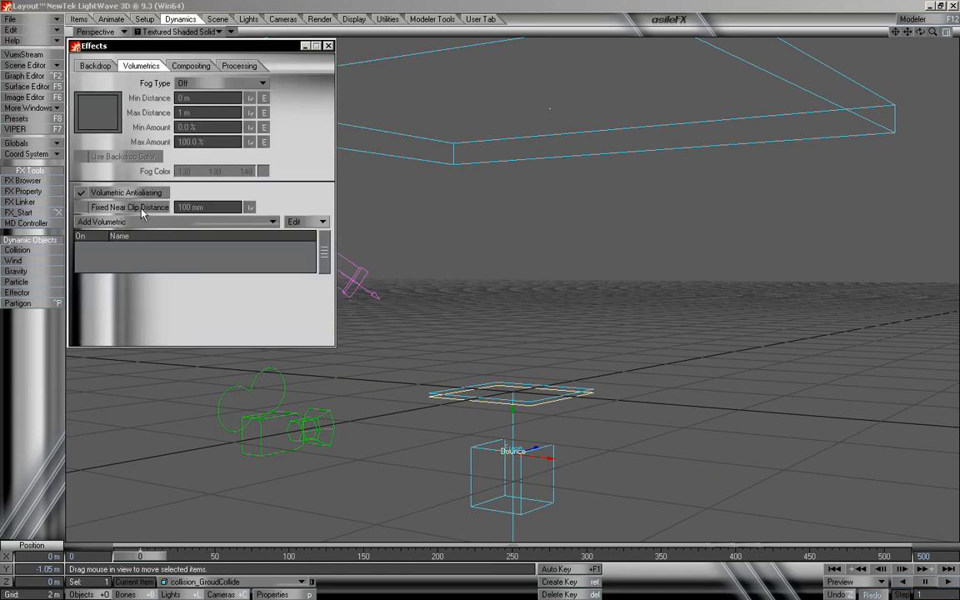
left_click(188, 221)
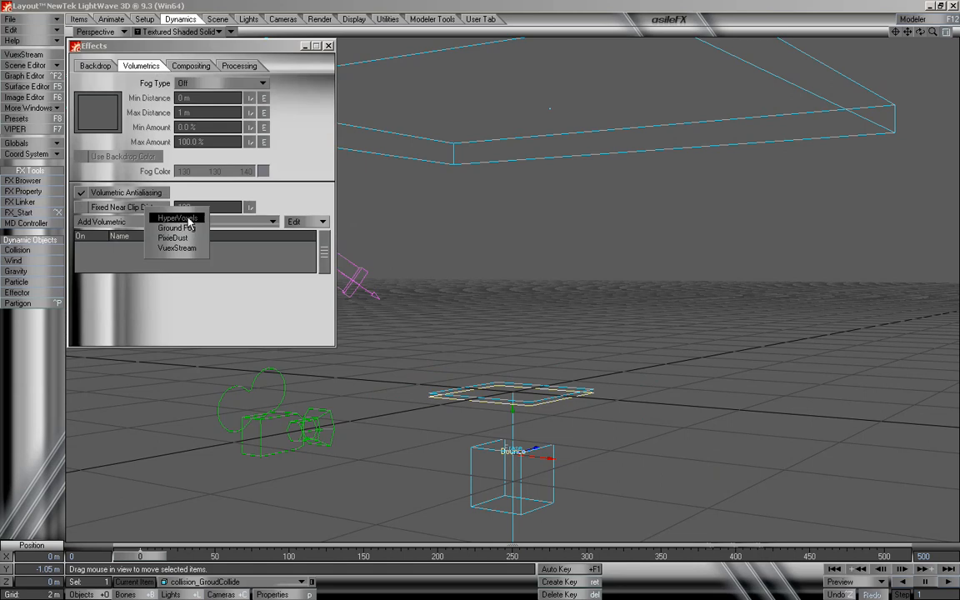
left_click(189, 220)
- Open the VIPER preview, set its size to 320x240 and place it beside the Effects window
left_click(46, 130)
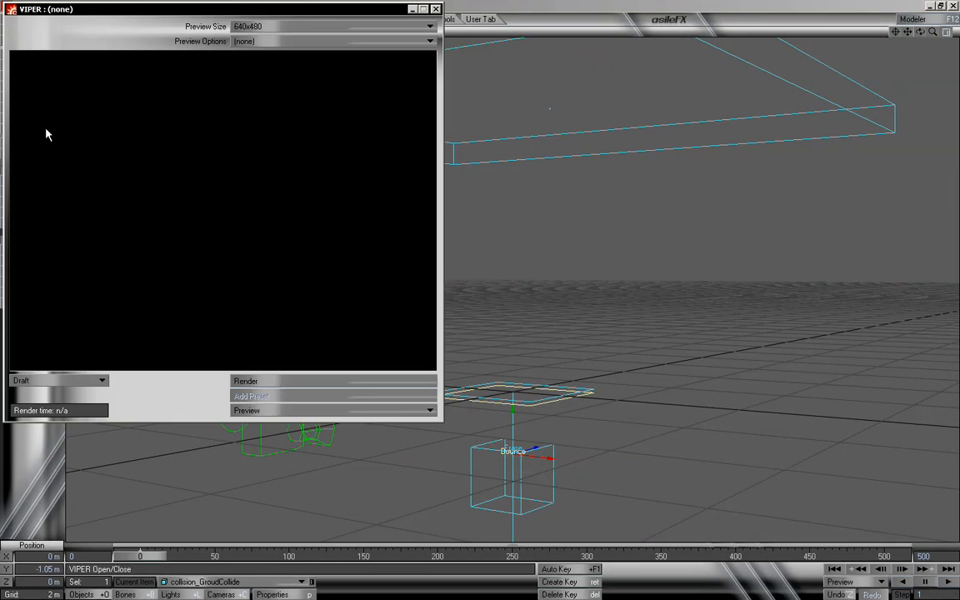
left_click(248, 25)
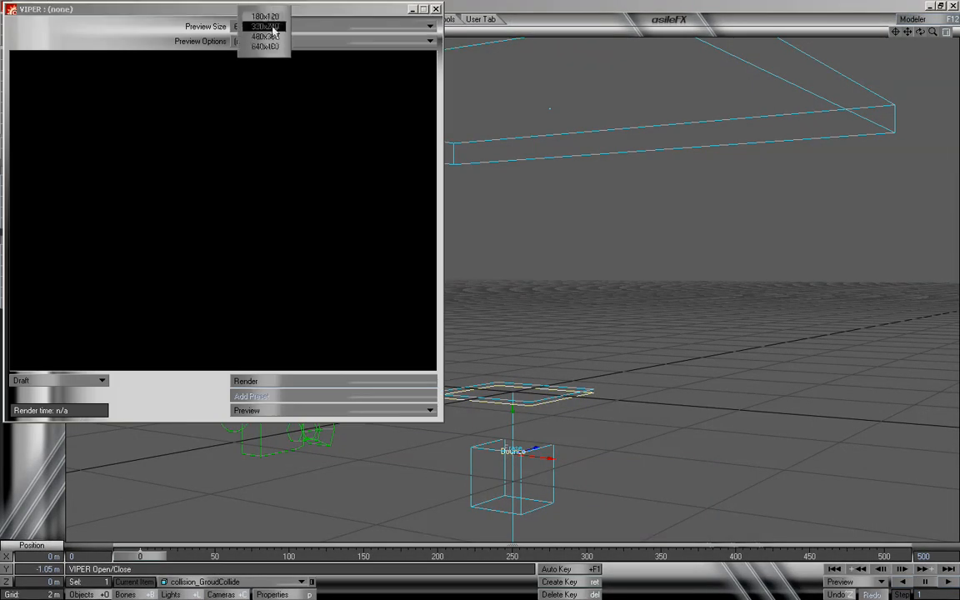
left_click(265, 27)
left_click_drag(149, 11, 490, 52)
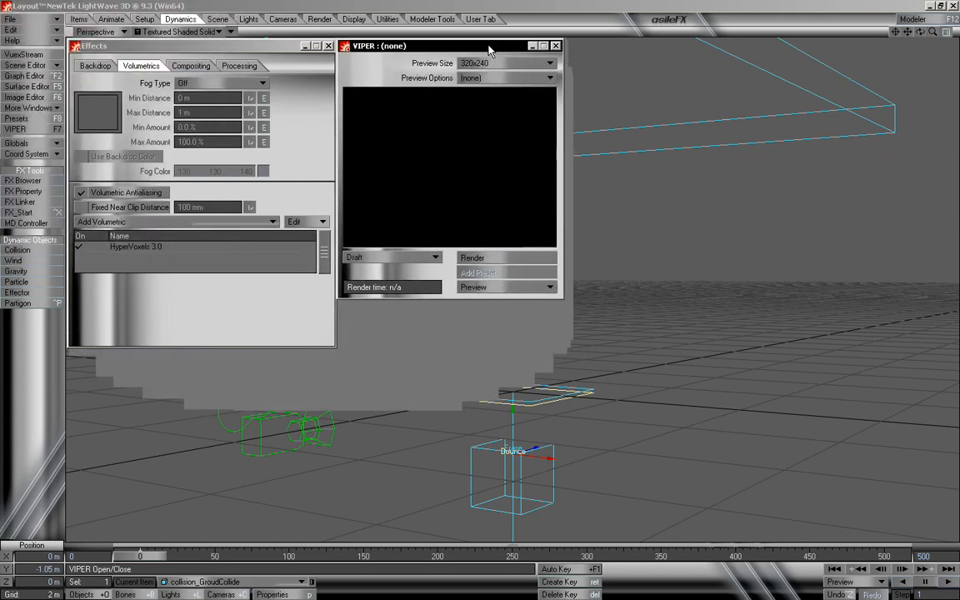
- Open the HyperVoxels 3.0 settings and arrange them with the VIPER preview so the viewport and timeline stay accessible
double_click(180, 247)
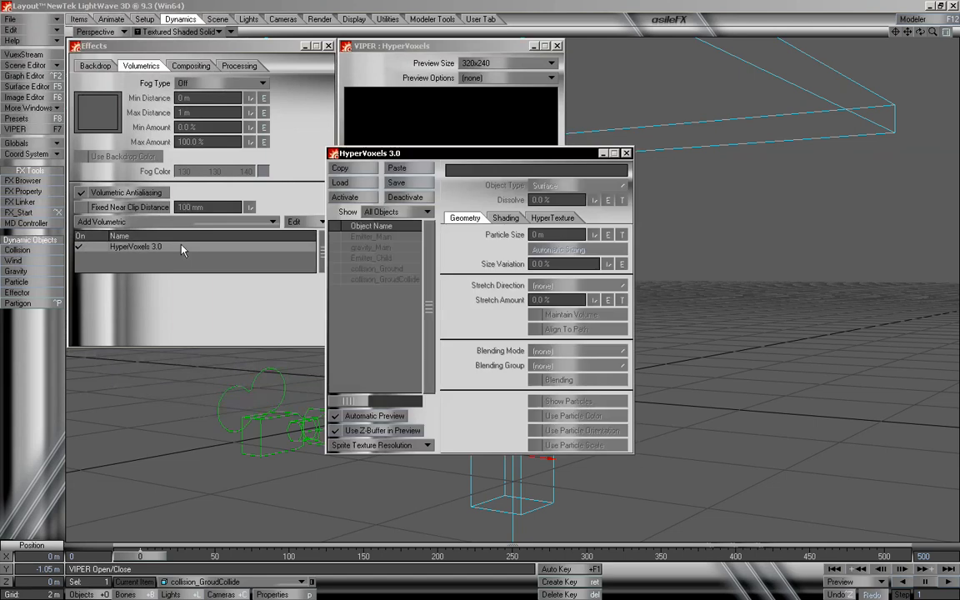
left_click_drag(418, 47, 150, 48)
left_click_drag(434, 154, 109, 305)
left_click_drag(181, 49, 117, 40)
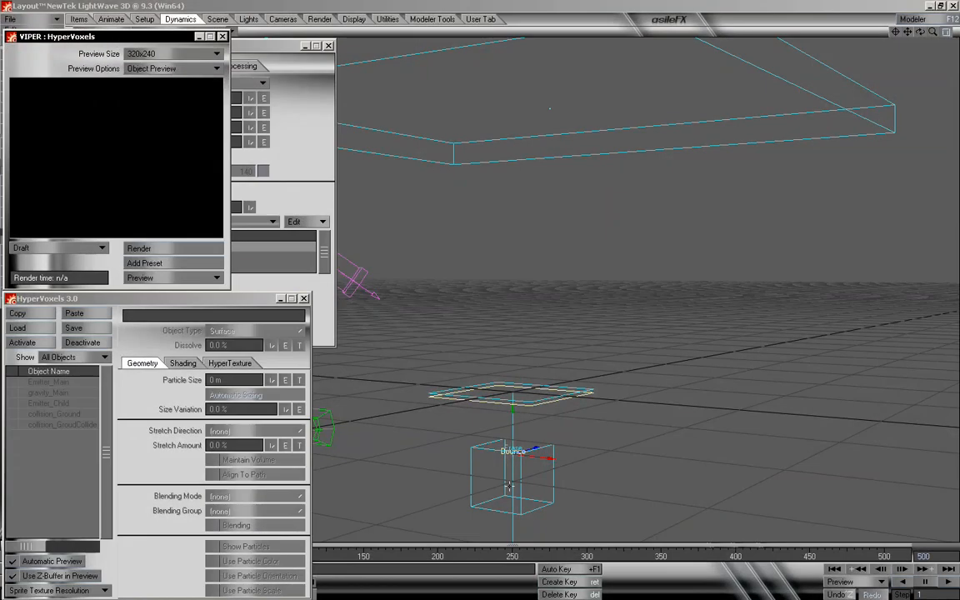
left_click_drag(237, 303, 237, 244)
left_click_drag(162, 38, 157, 11)
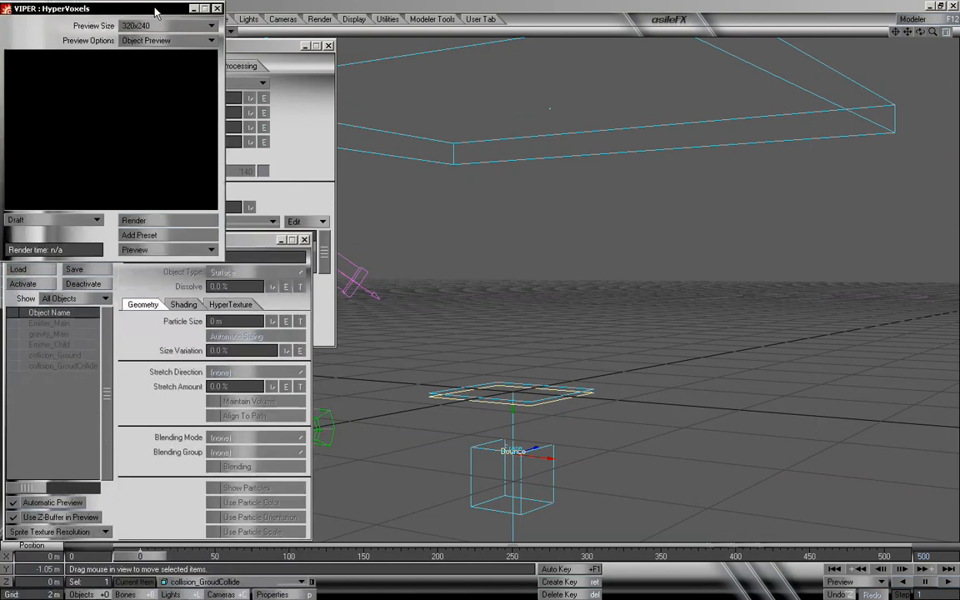
- Go to frame 129, activate HyperVoxels on Emitter_Main and render the VIPER preview
left_click_drag(160, 555, 332, 555)
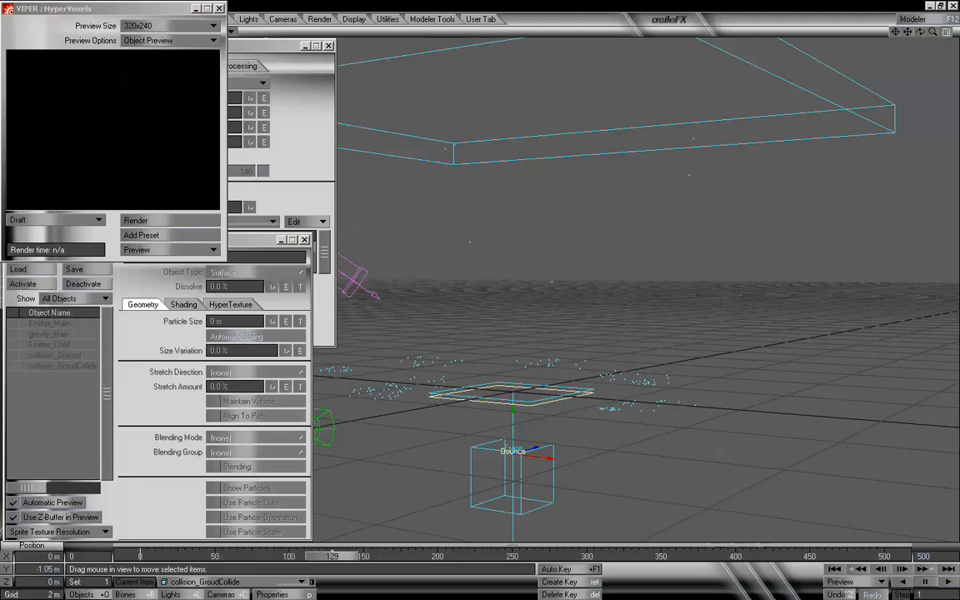
left_click(248, 242)
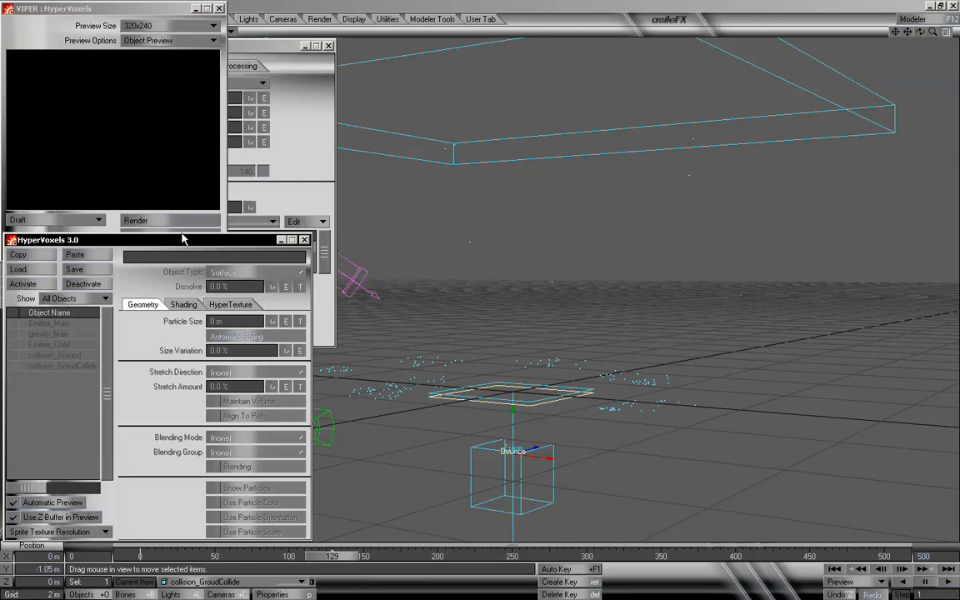
left_click(64, 325)
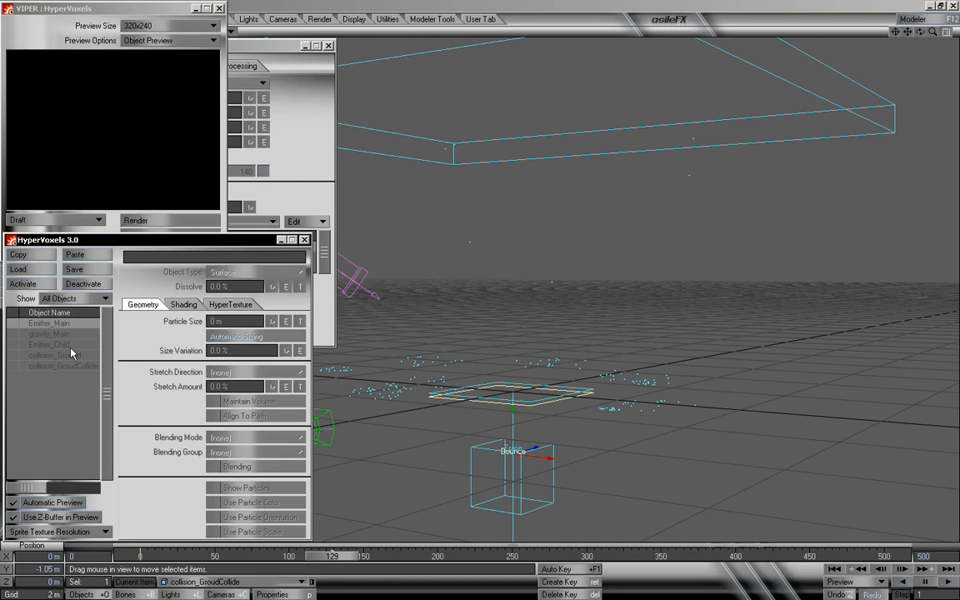
double_click(79, 324)
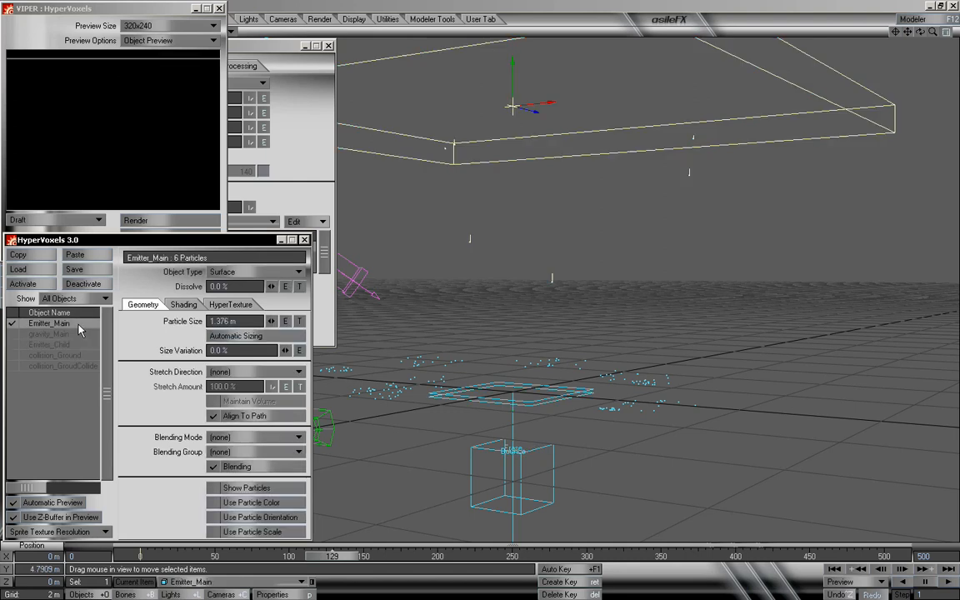
left_click(164, 10)
left_click(140, 220)
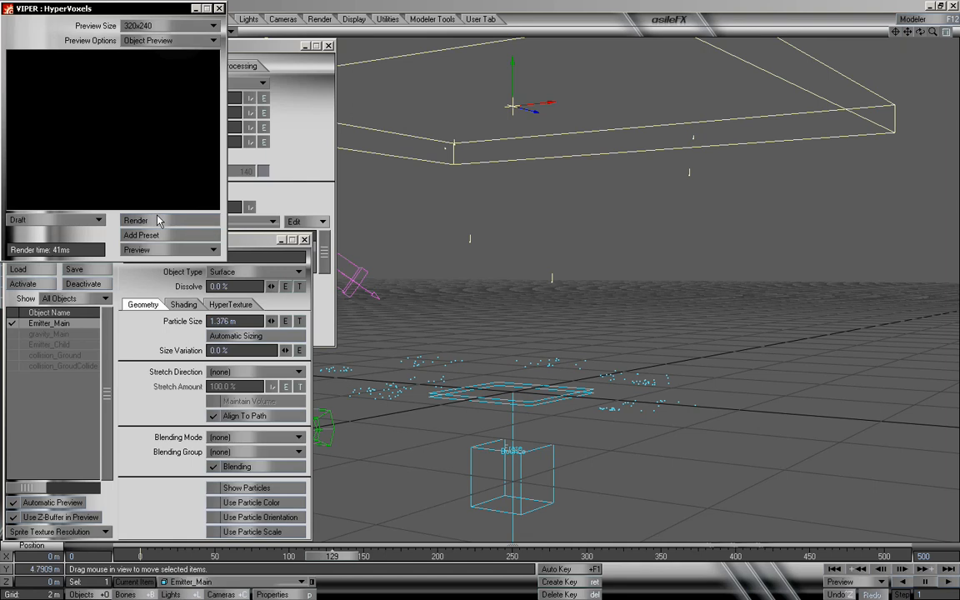
- Move to frame 148 and render the VIPER preview of Emitter_Main again
left_click(241, 242)
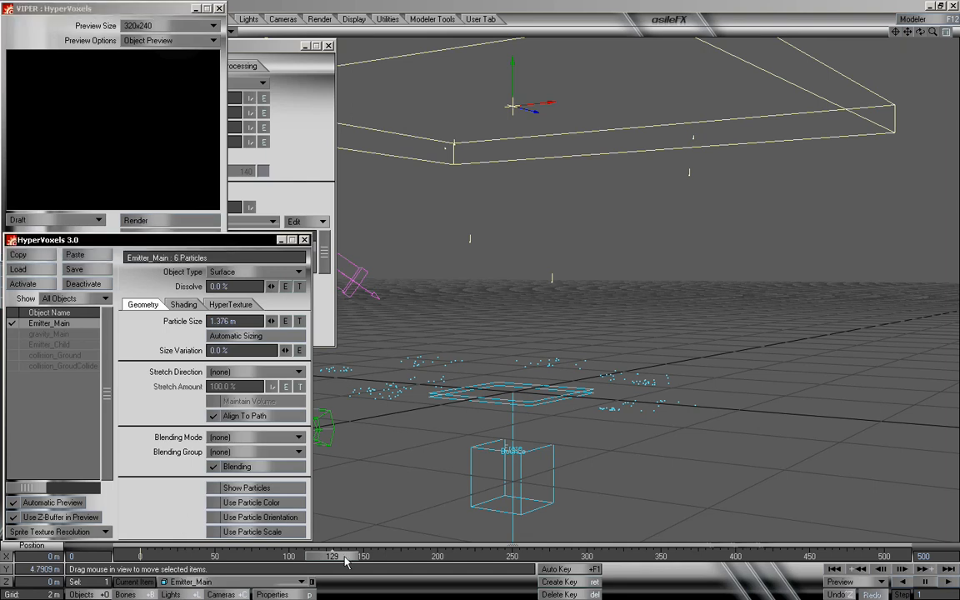
left_click_drag(347, 561, 360, 560)
left_click(187, 224)
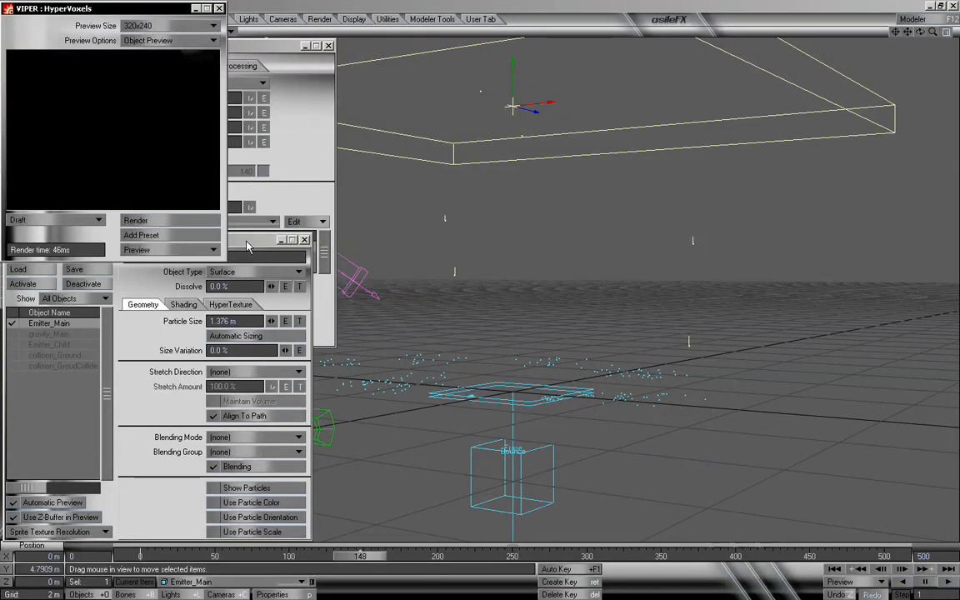
- Reduce the HyperVoxels particle size of Emitter_Main to about 296 mm and render the VIPER preview, including at frame 173
left_click(248, 242)
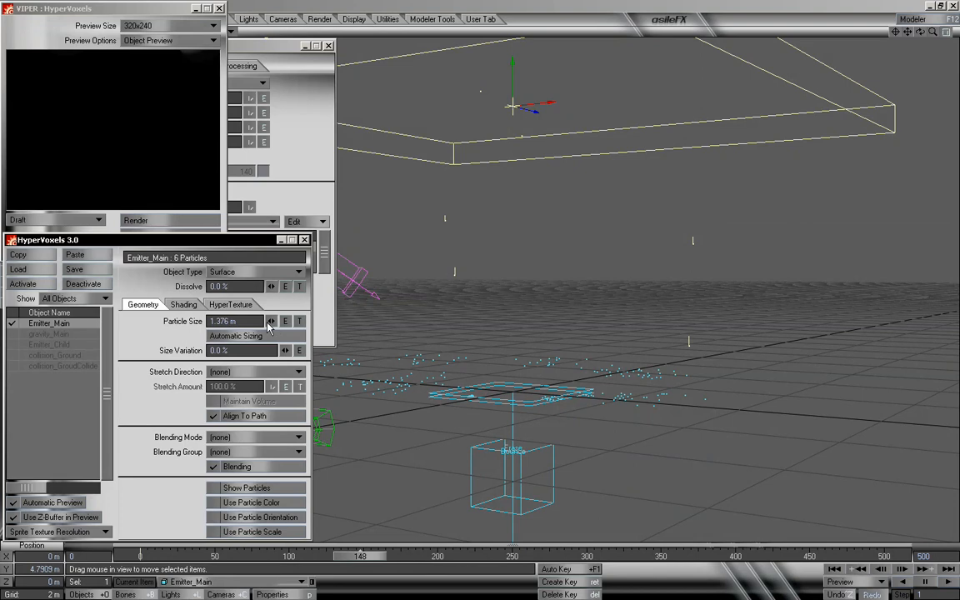
left_click_drag(269, 322, 234, 322)
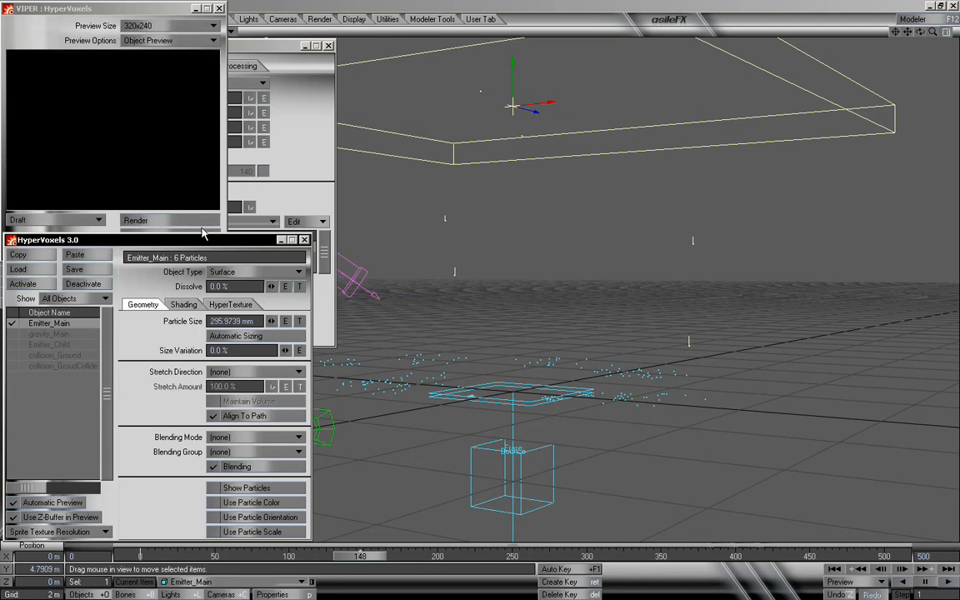
left_click(185, 219)
left_click(247, 278)
left_click_drag(380, 563, 418, 557)
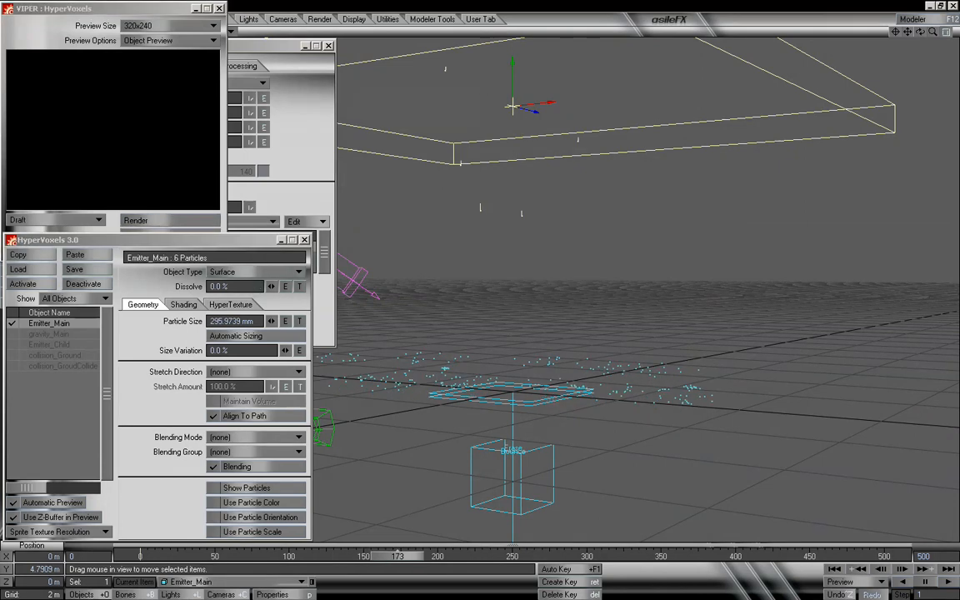
left_click(187, 221)
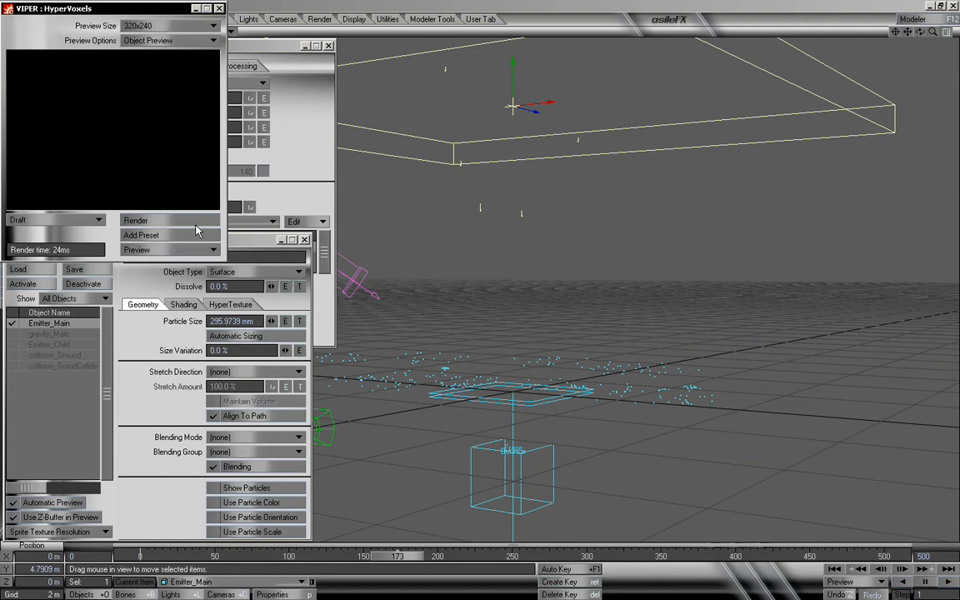
left_click(242, 242)
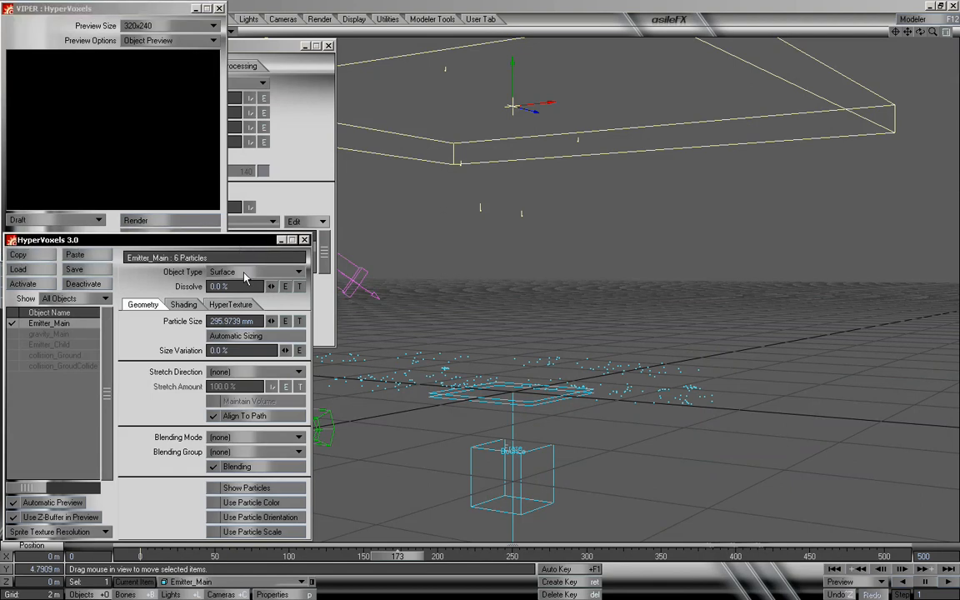
left_click(244, 275)
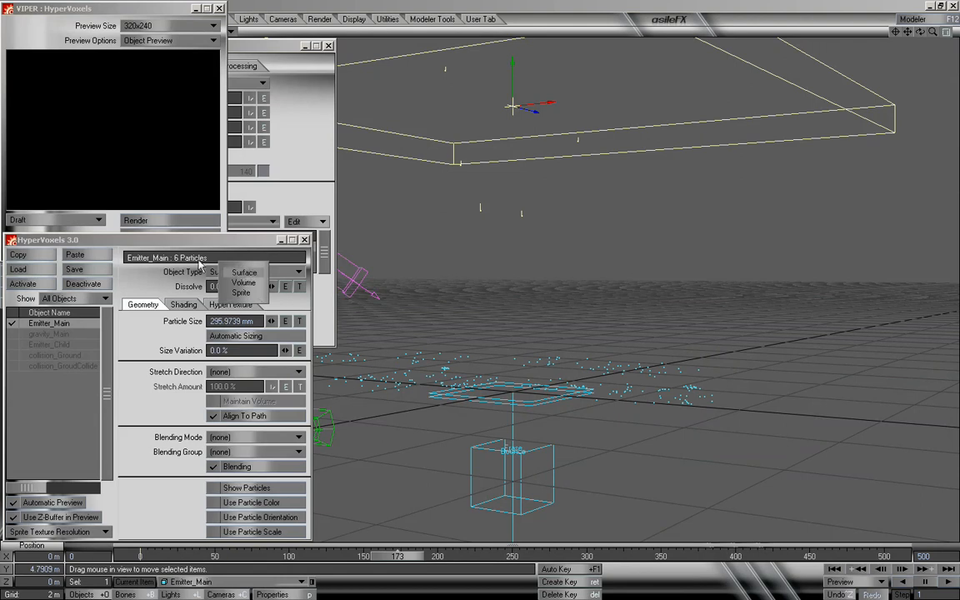
left_click(200, 245)
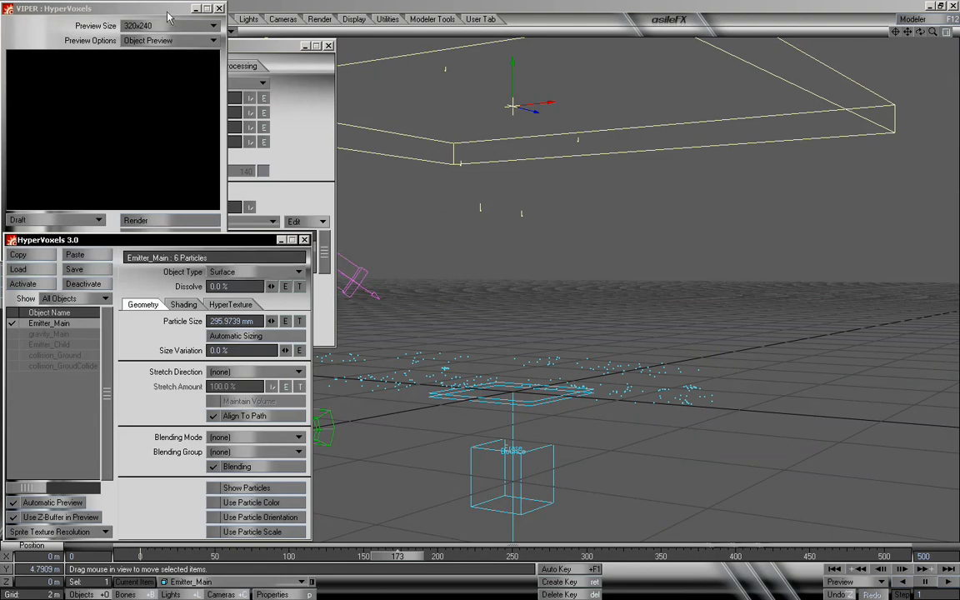
- Move the VIPER preview aside and display the Fire&Smoke category of the HyperVoxels presets
left_click_drag(170, 11, 236, 17)
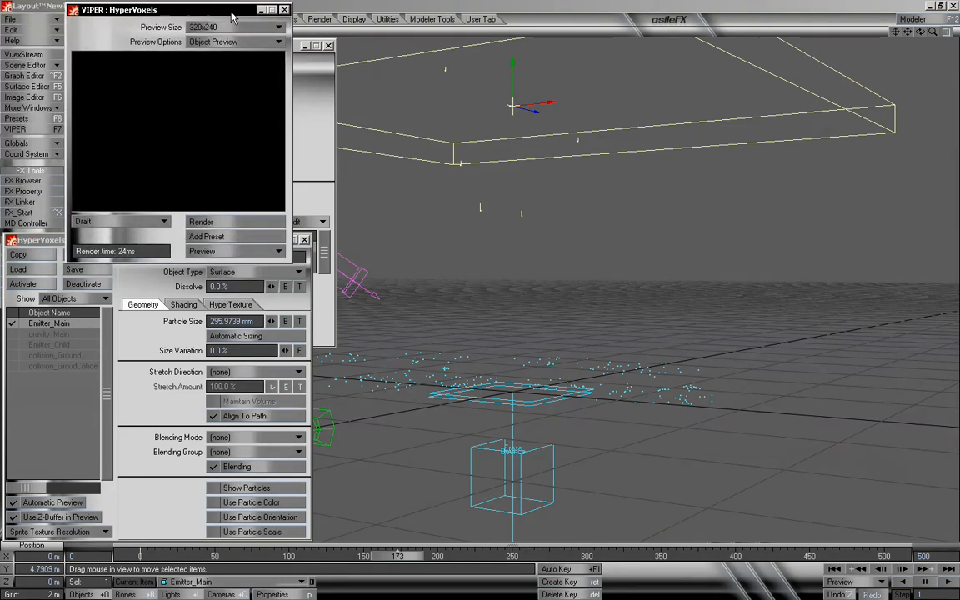
left_click(38, 239)
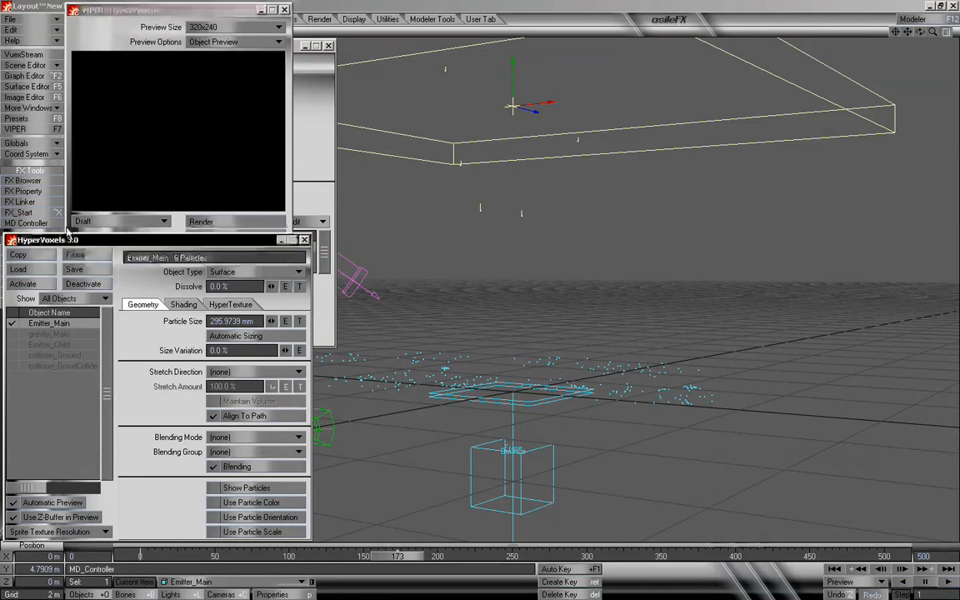
left_click(33, 118)
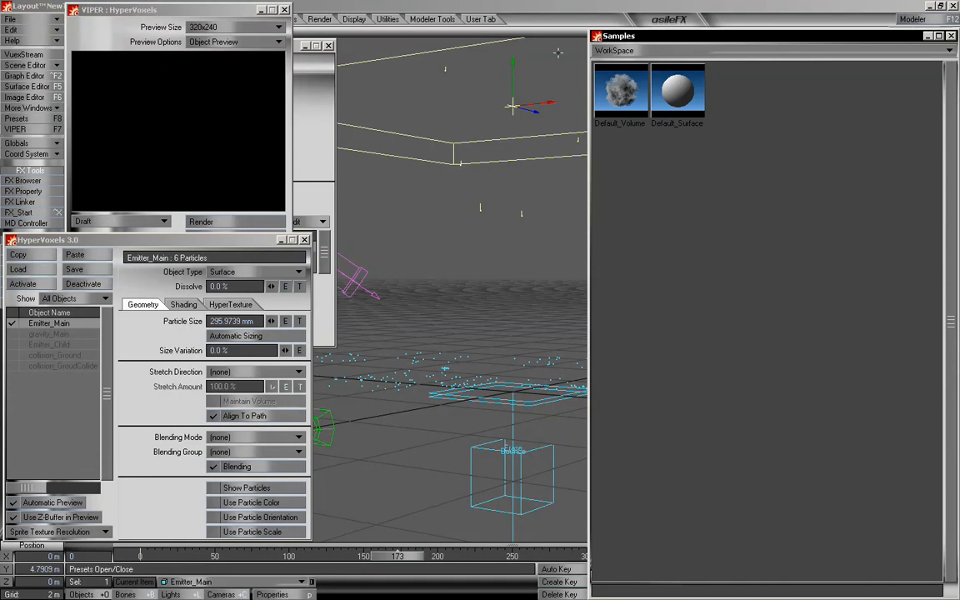
left_click_drag(589, 29, 662, 63)
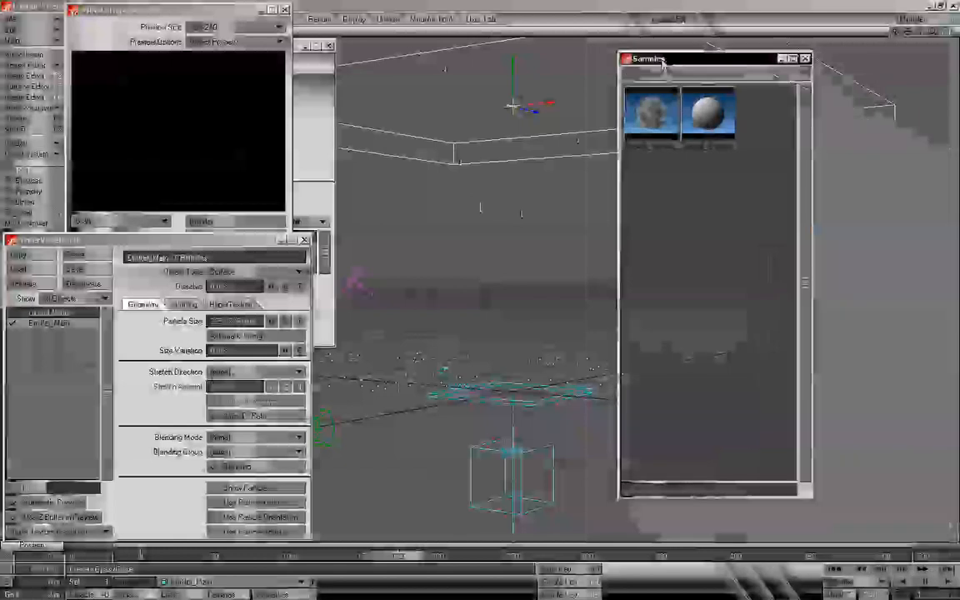
left_click(674, 75)
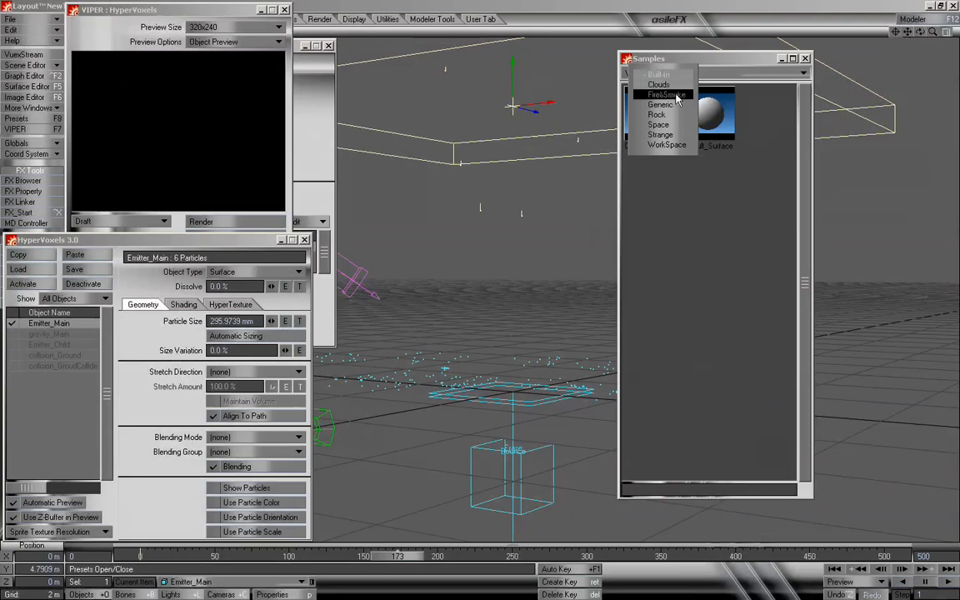
left_click(667, 94)
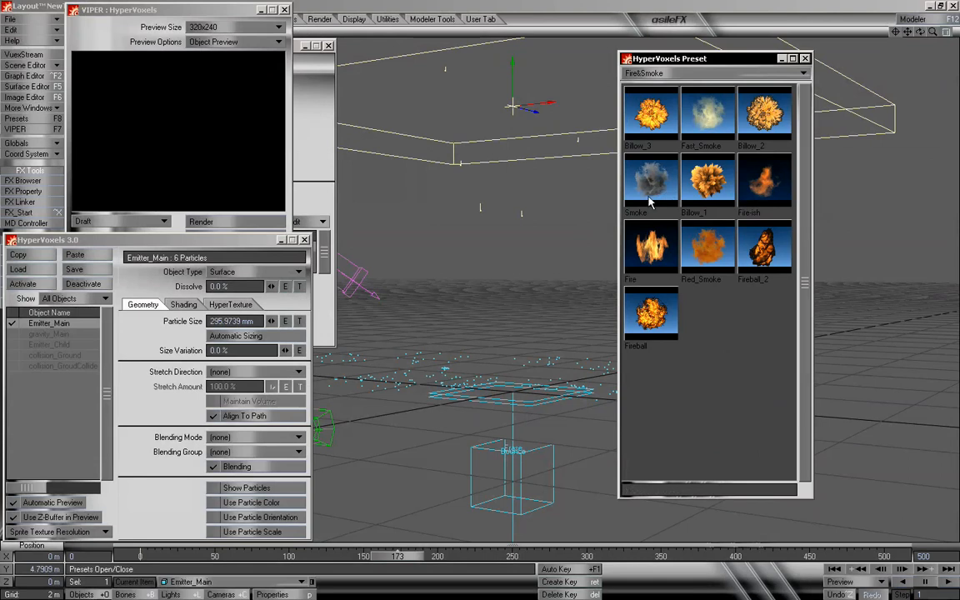
- Load the Fire preset onto Emitter_Main, keeping the current particle size
double_click(665, 252)
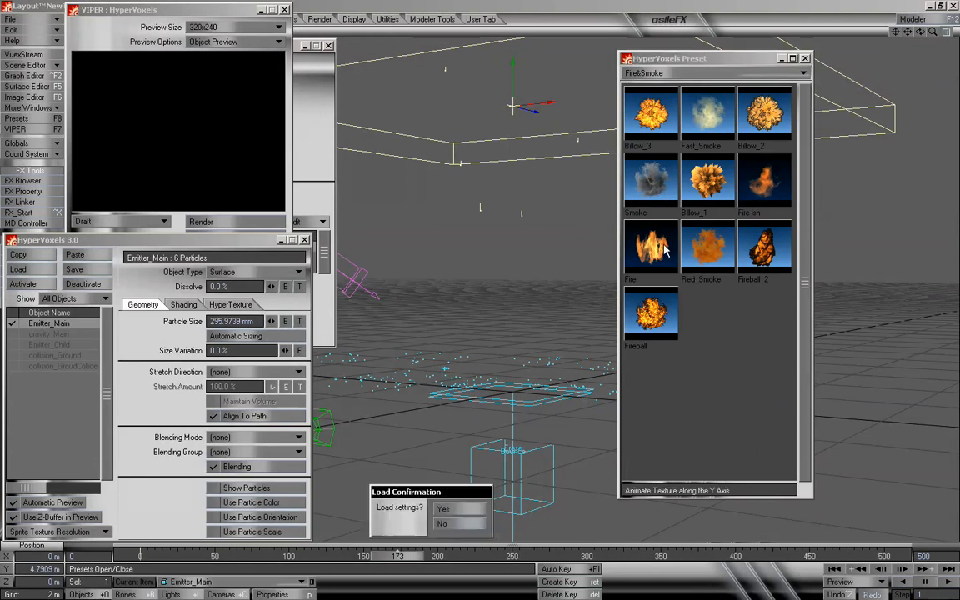
left_click(448, 511)
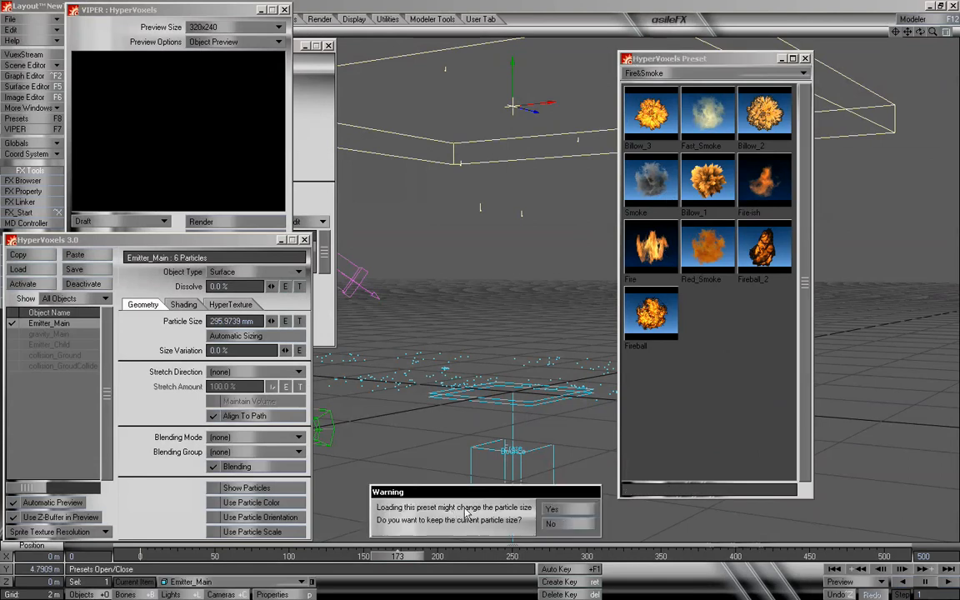
left_click(563, 513)
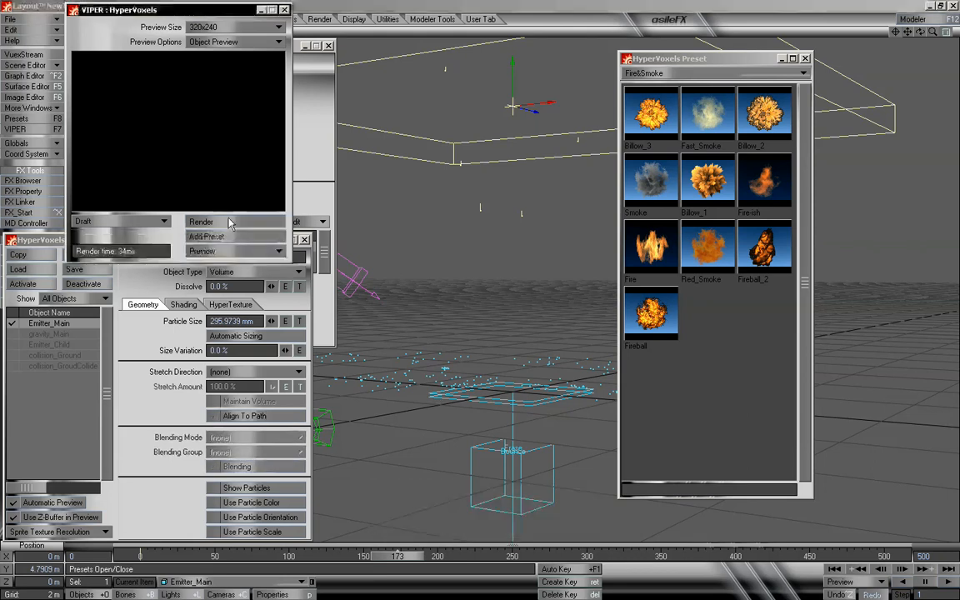
- Review the Basic and Advanced shading settings of Emitter_Main, including its light choice, and return to the geometry settings
left_click(184, 305)
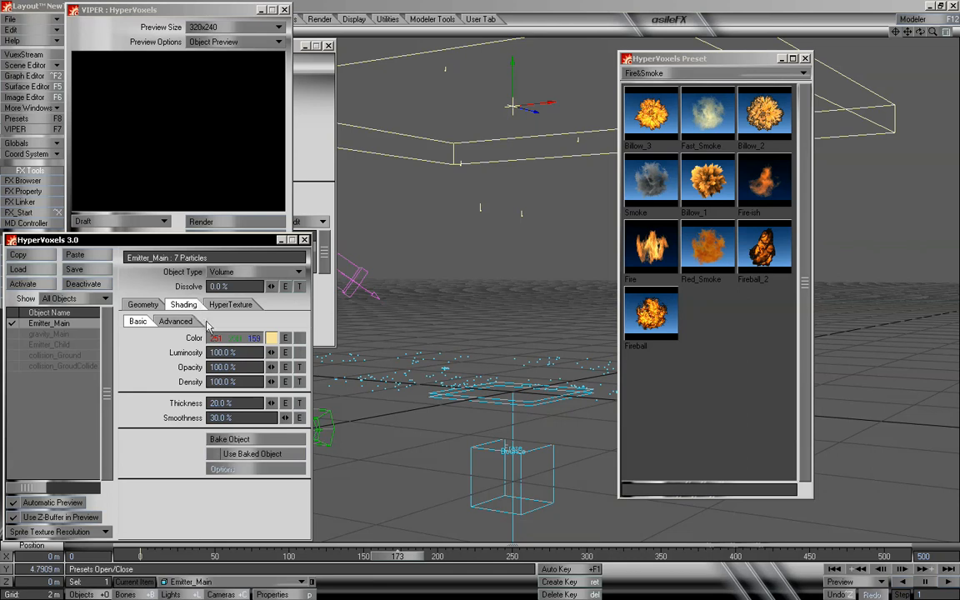
left_click(177, 322)
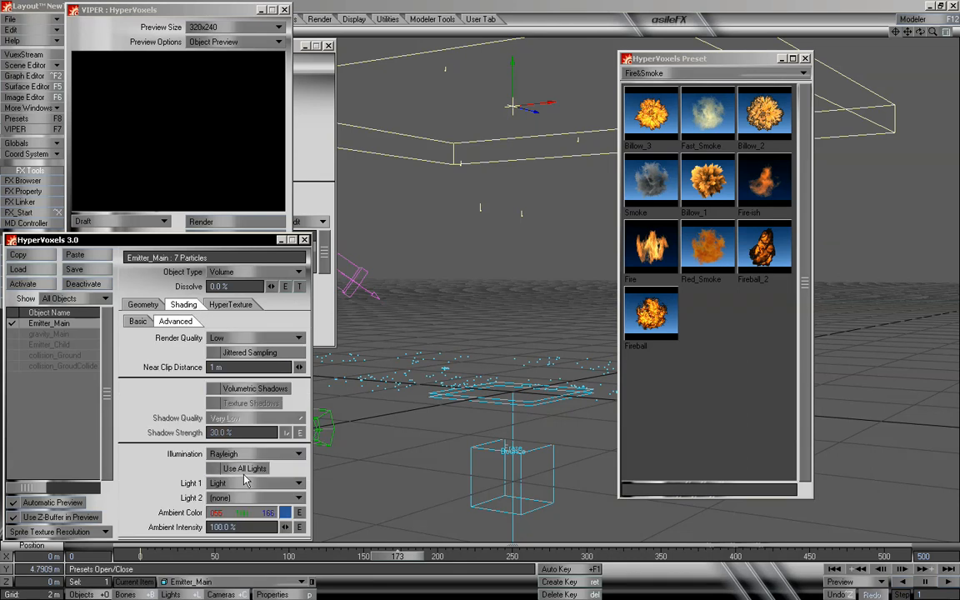
left_click(242, 484)
left_click(240, 485)
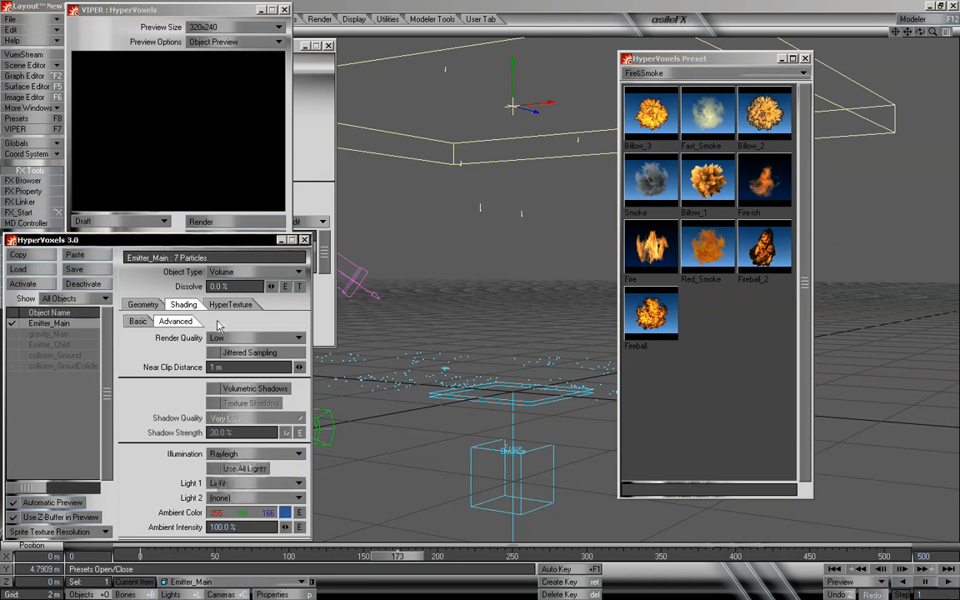
left_click(138, 322)
left_click(144, 305)
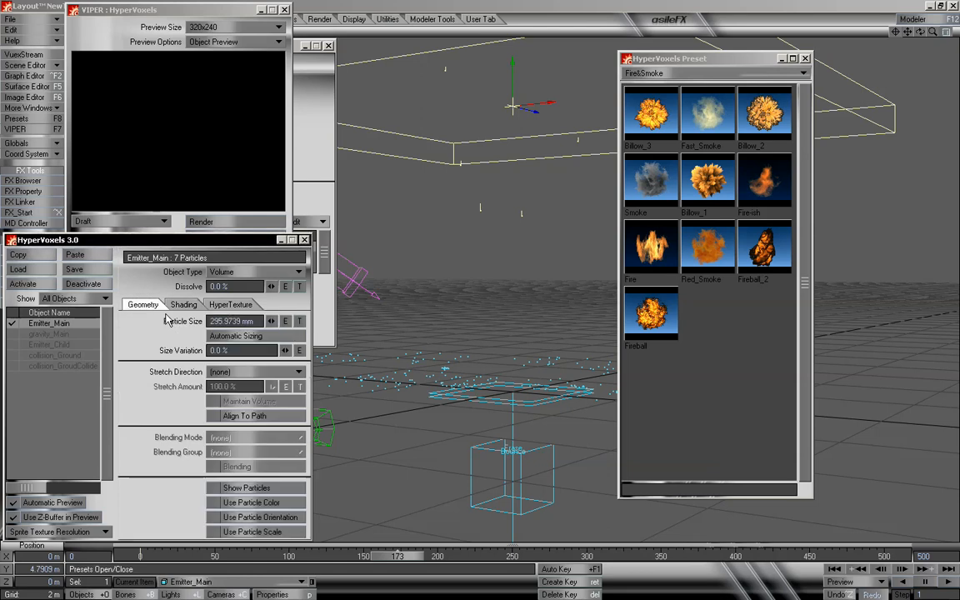
- Enlarge the HyperVoxels particle size of Emitter_Main to about 711 mm and render the VIPER preview, including at frames 243 and 263
left_click_drag(271, 322, 280, 322)
left_click(241, 222)
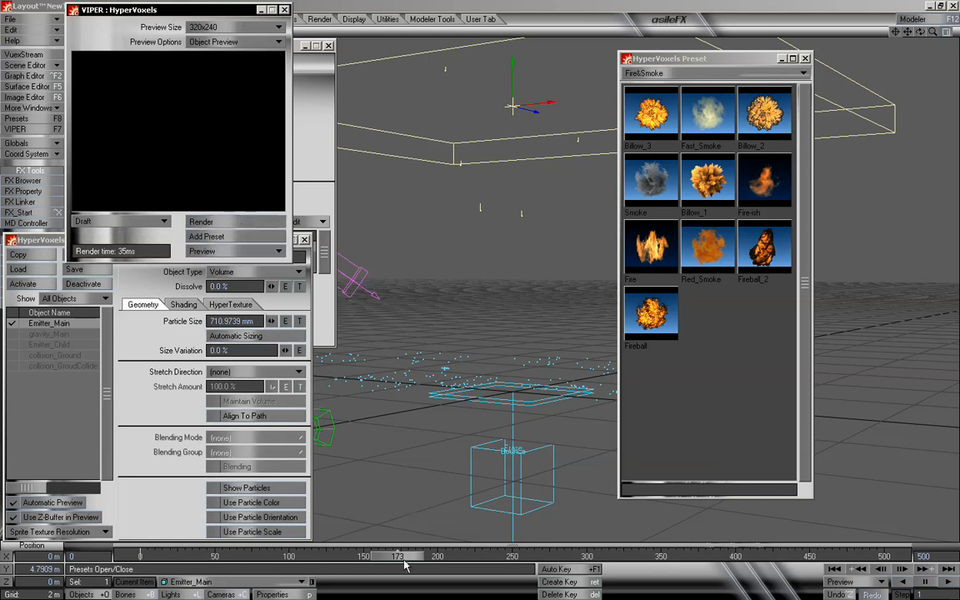
left_click_drag(402, 559, 504, 560)
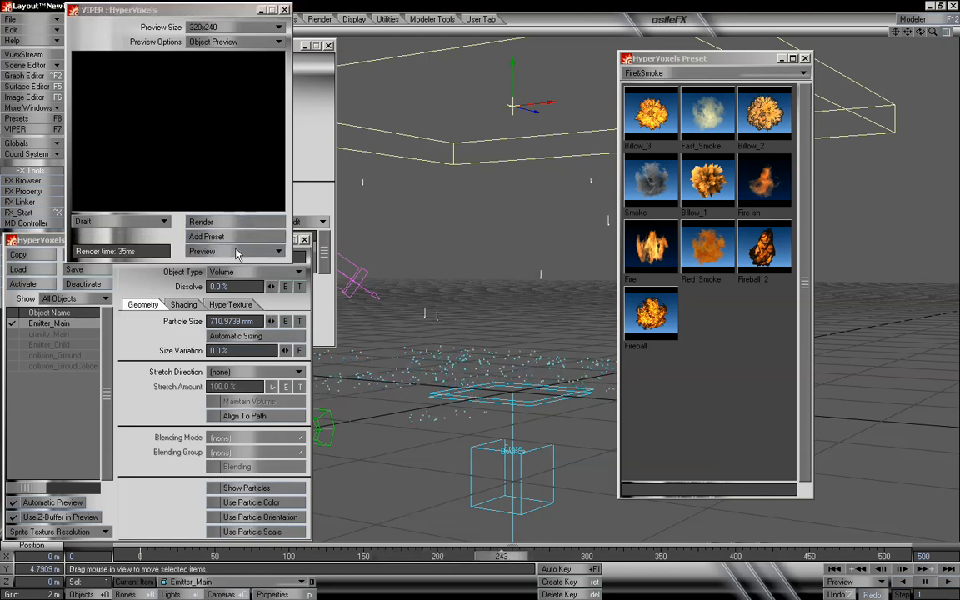
left_click(210, 222)
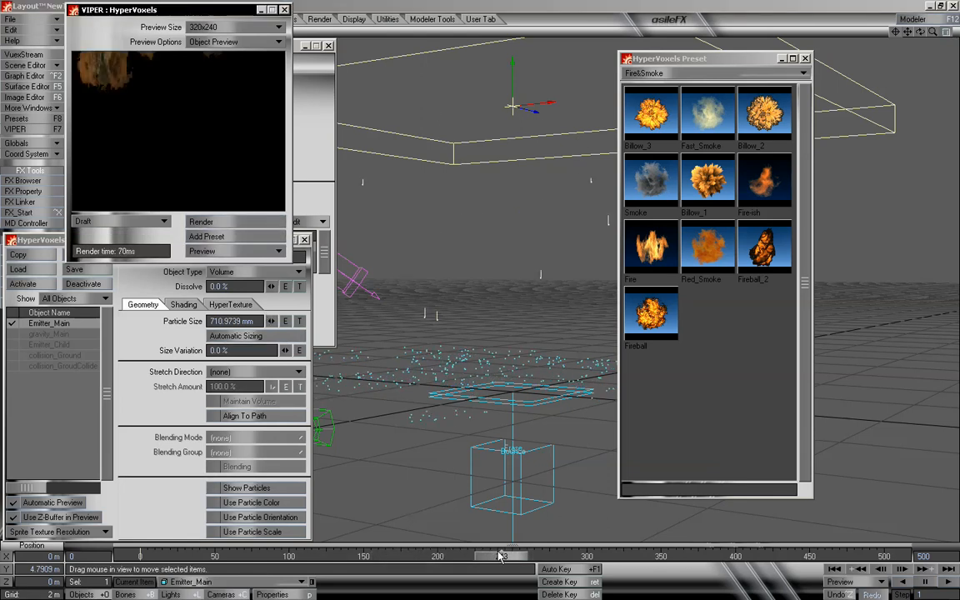
left_click_drag(502, 557, 532, 557)
left_click(241, 225)
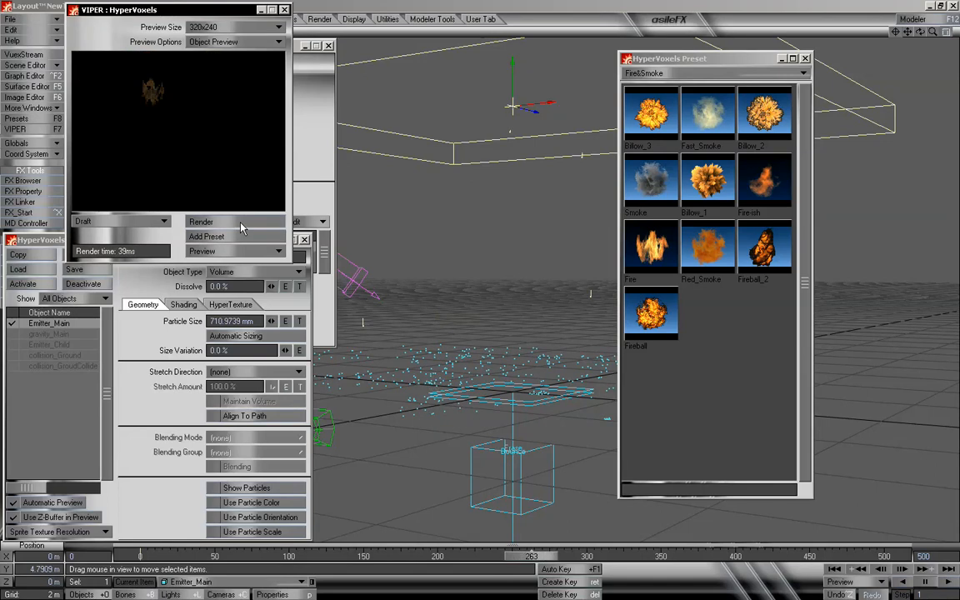
- Return to frame 0, uncover the viewport controls and show the scene through the camera
left_click_drag(533, 557, 140, 557)
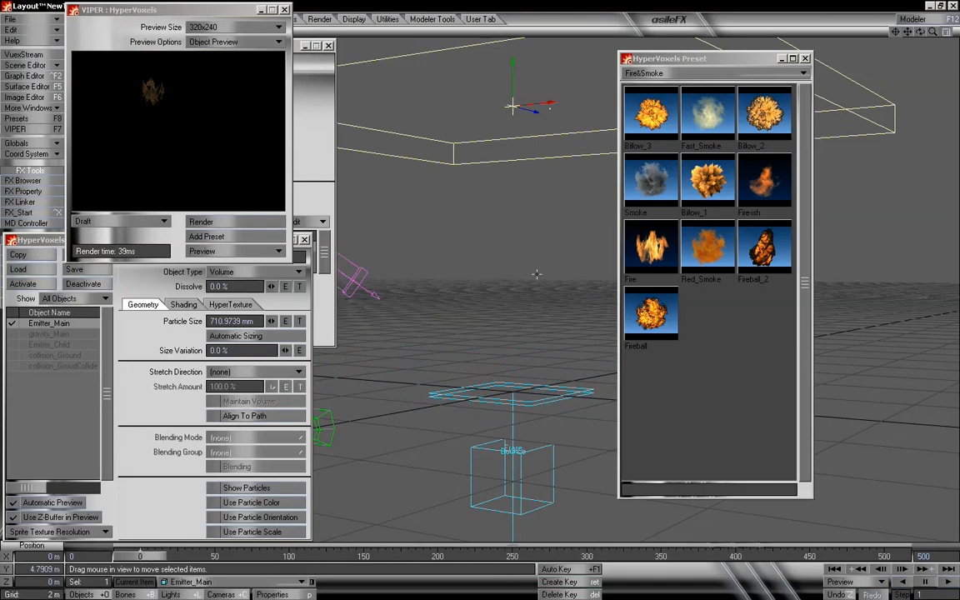
left_click_drag(230, 12, 231, 57)
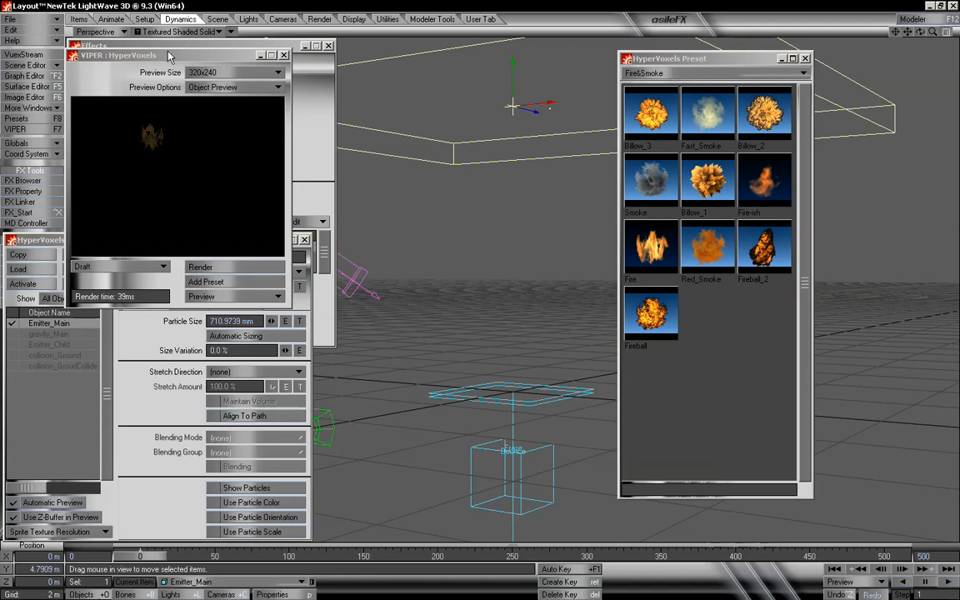
left_click(108, 34)
left_click(100, 47)
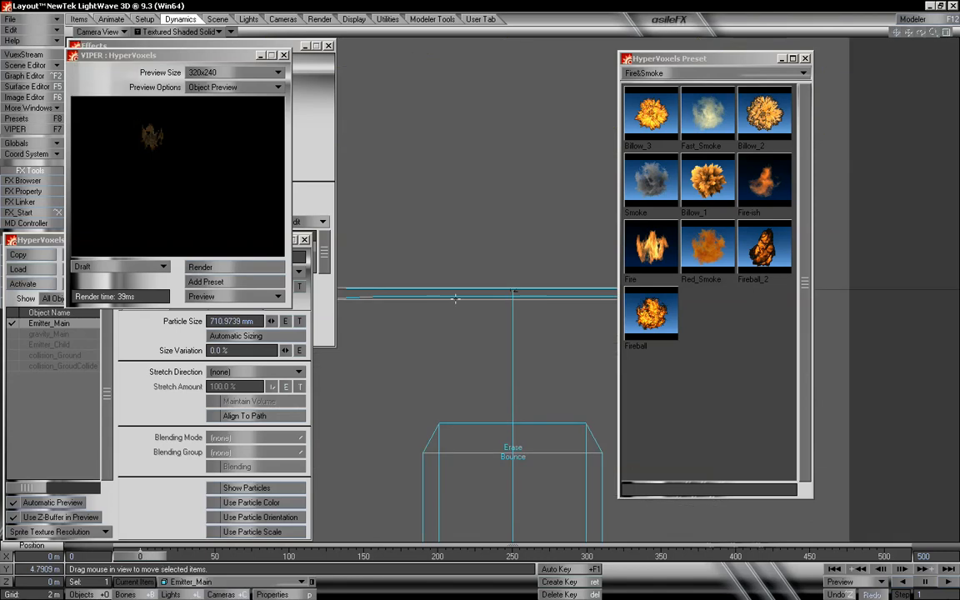
- Move and rotate the camera to frame the emitter and collision ground, placing it at about X 4.36 m, Y 2.98 m, Z -12.2 m
key("shift+c")
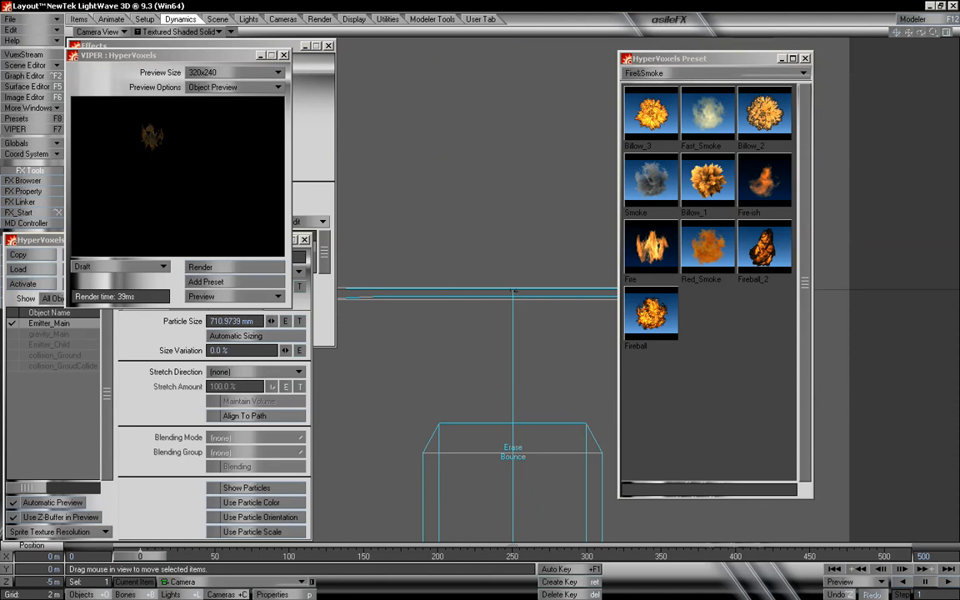
left_click_drag(513, 291, 514, 54)
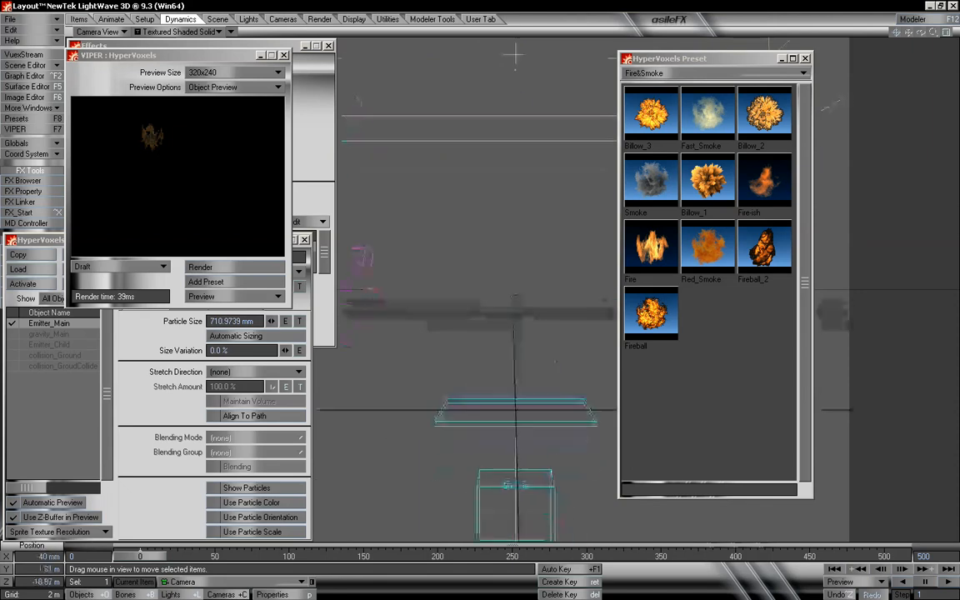
left_click_drag(415, 223, 458, 294)
right_click_drag(458, 295, 457, 274)
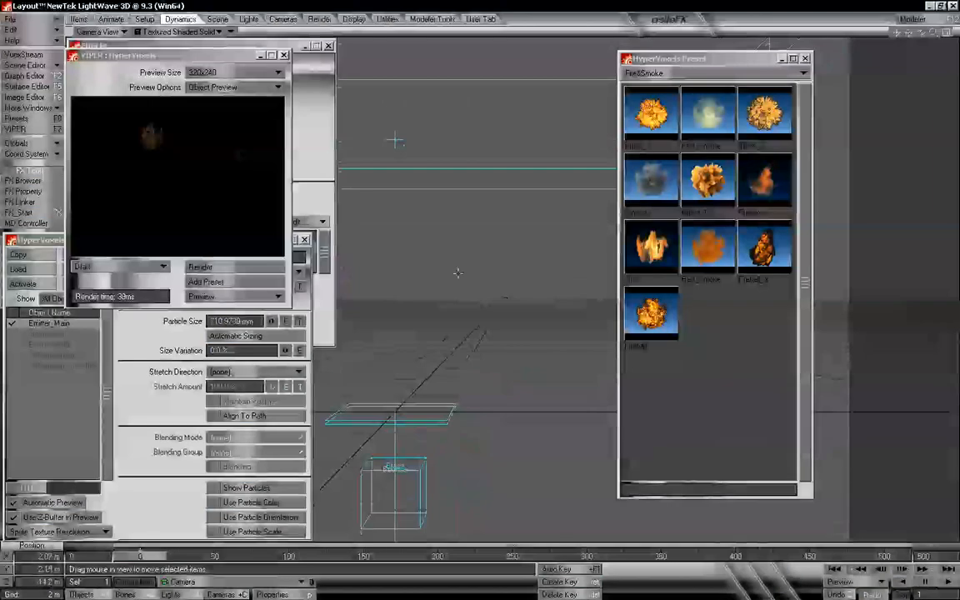
key("y")
left_click_drag(478, 253, 475, 232)
key("t")
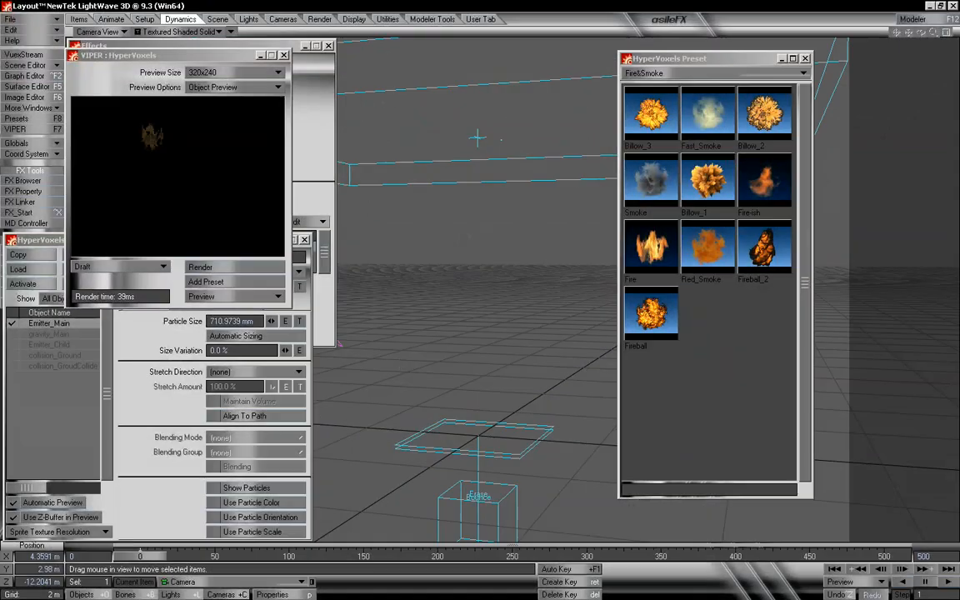
- Render the VIPER preview at frame 81 and reduce the particle size of Emitter_Main to about 516 mm
left_click_drag(162, 558, 282, 558)
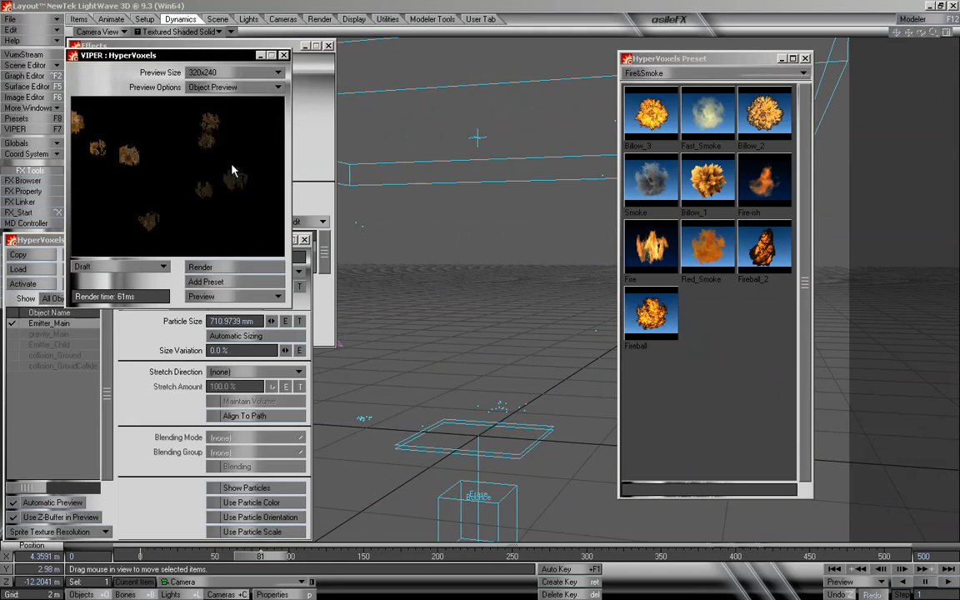
left_click(150, 337)
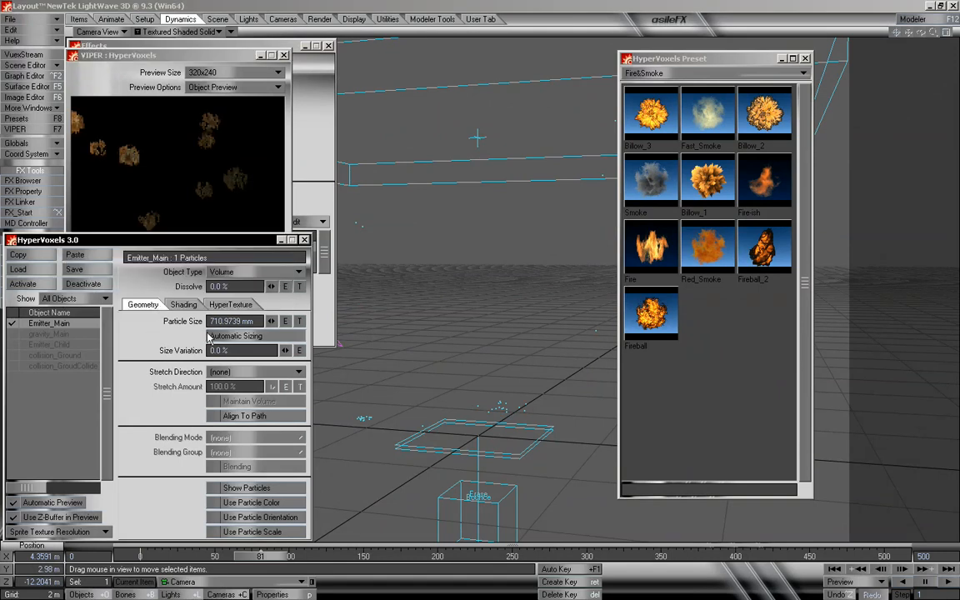
left_click_drag(274, 322, 270, 322)
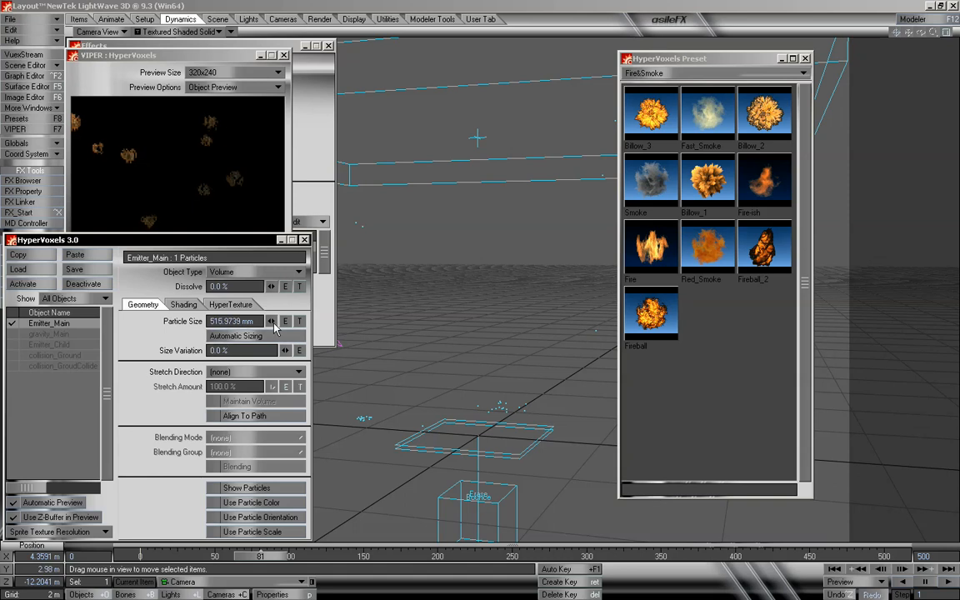
- Raise the HyperVoxels Luminosity of Emitter_Main to 223% and render the VIPER preview
left_click(185, 306)
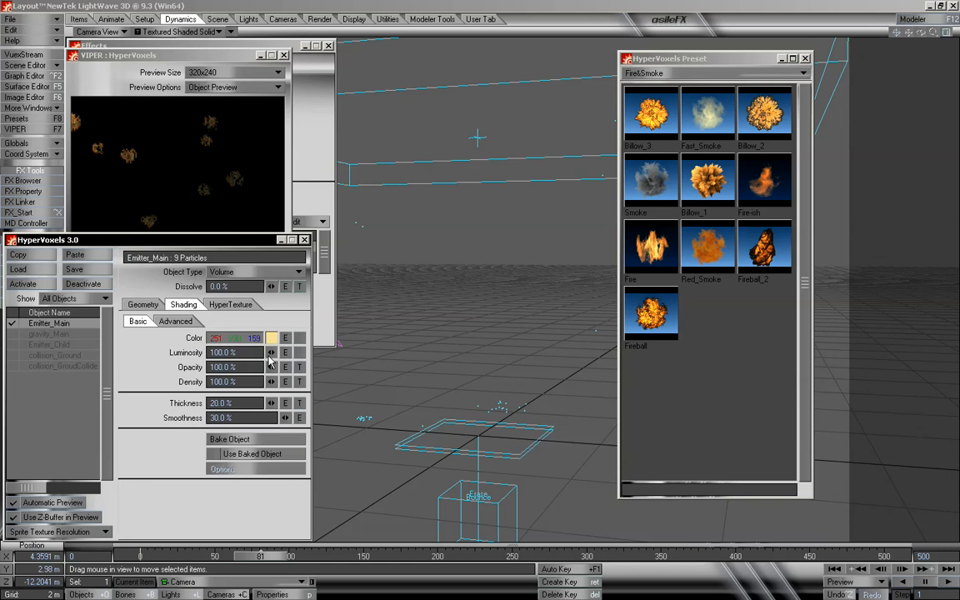
left_click_drag(271, 352, 296, 352)
left_click(214, 142)
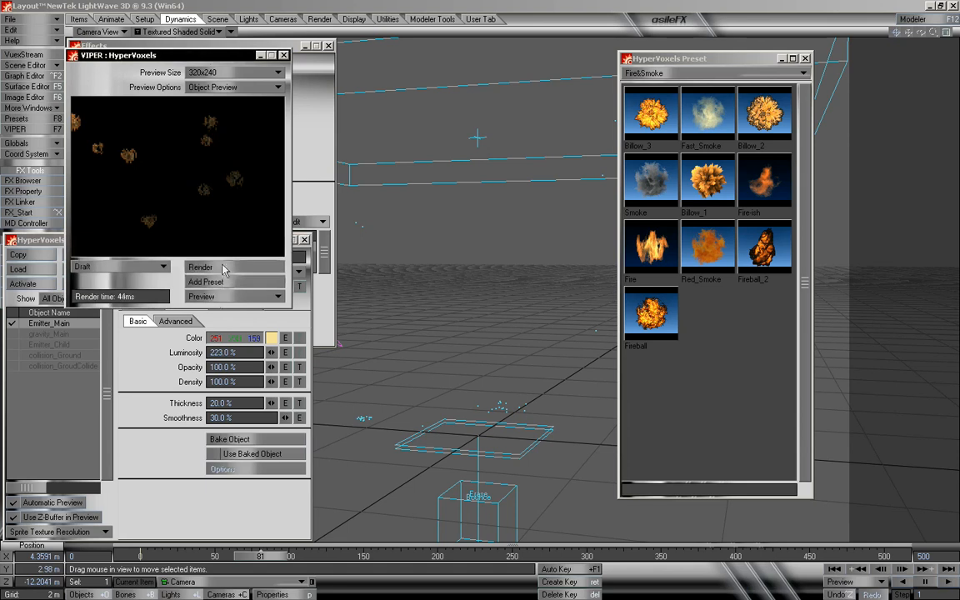
- Open the Luminosity texture of Emitter_Main and set the value of the gradient's first key, at parameter 0%, to 300%
left_click(142, 350)
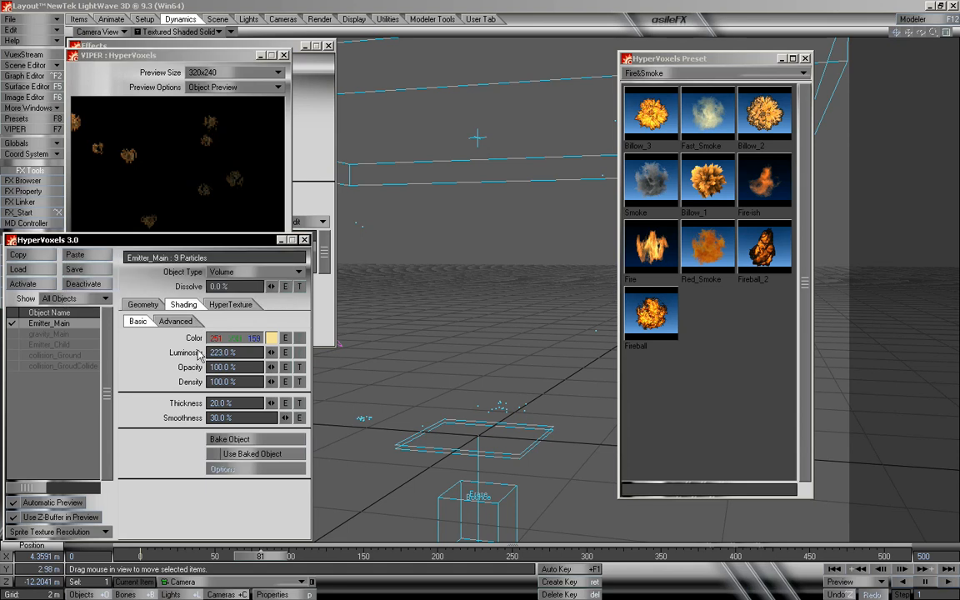
left_click(299, 352)
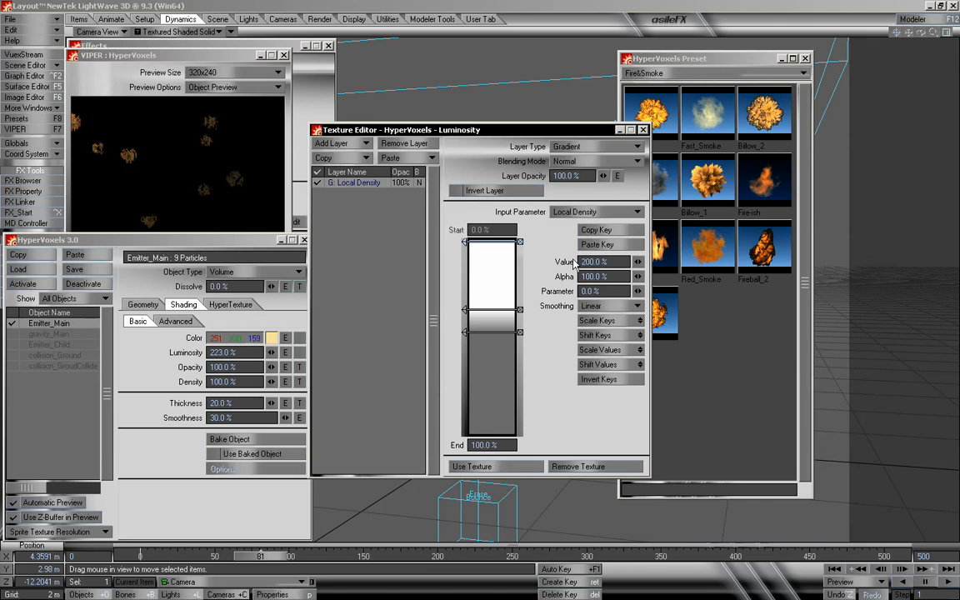
left_click(492, 315)
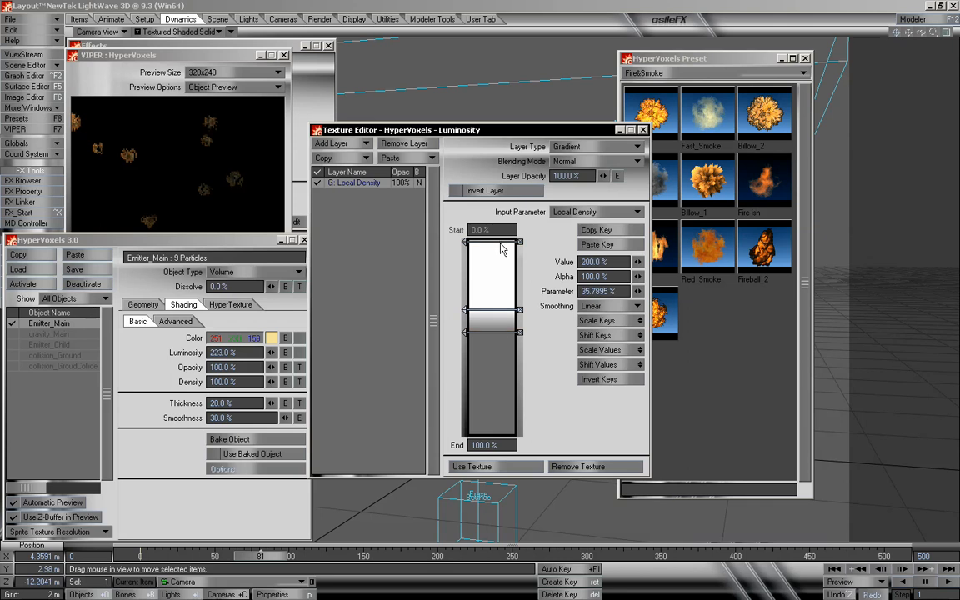
left_click(501, 248)
left_click(604, 262)
type("300")
key("Tab")
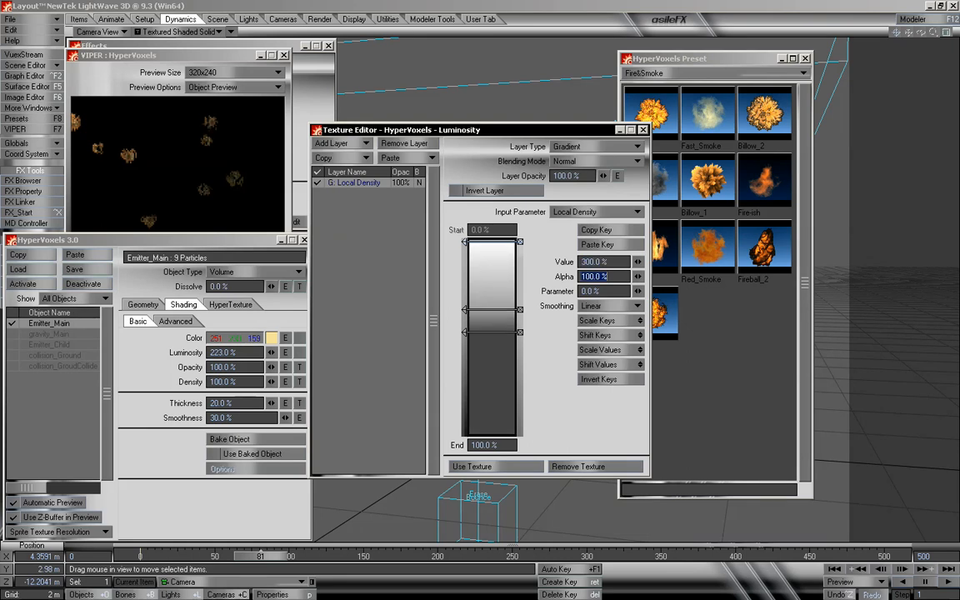
- Set the value of the Luminosity gradient's middle key to 300% and apply the texture
left_click(501, 311)
left_click_drag(613, 263, 544, 266)
type("3")
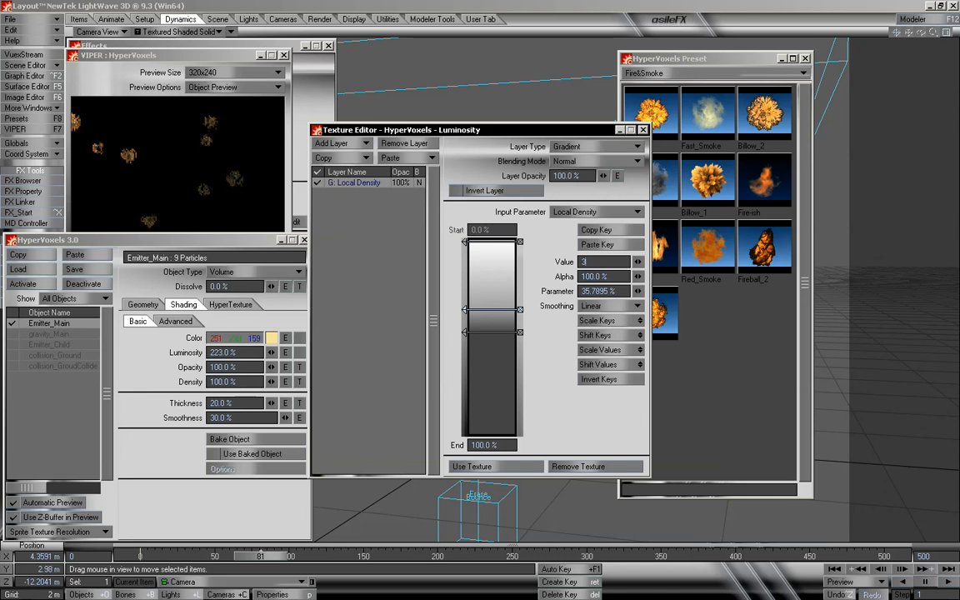
type("0.0")
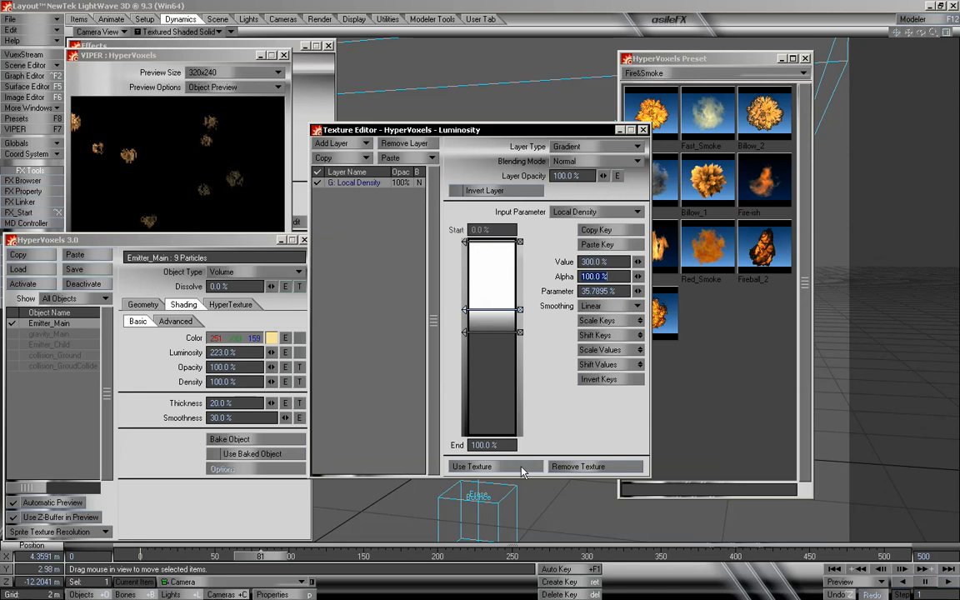
left_click(492, 466)
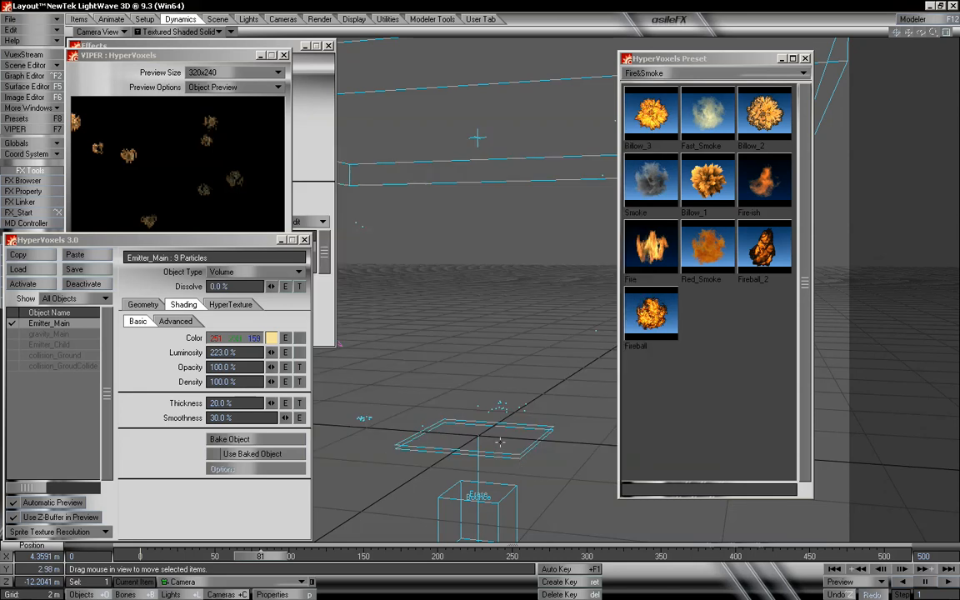
- Reduce the particle size of Emitter_Main to about 236 mm and return to its shading settings
left_click(144, 306)
left_click_drag(271, 324, 267, 323)
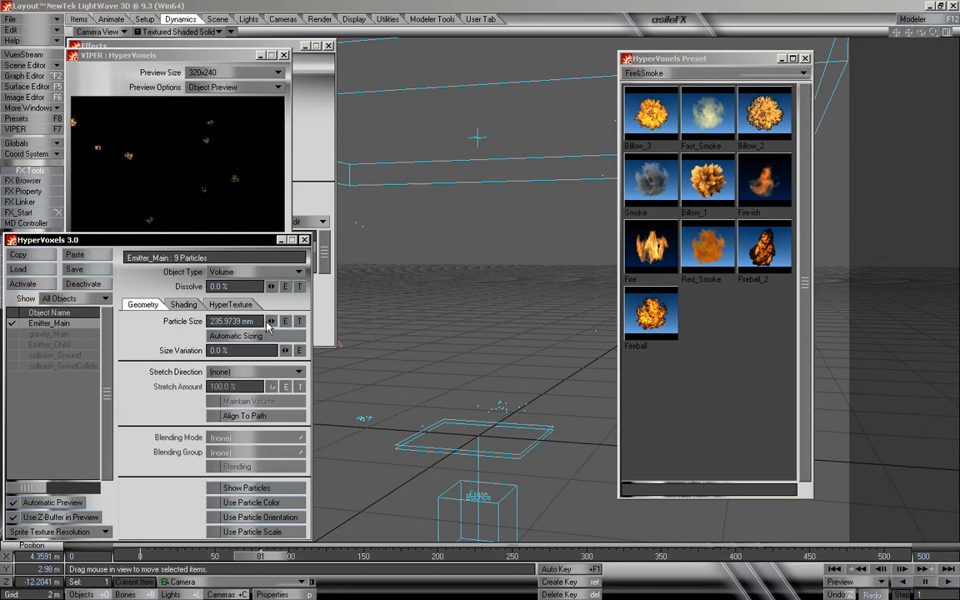
left_click(181, 305)
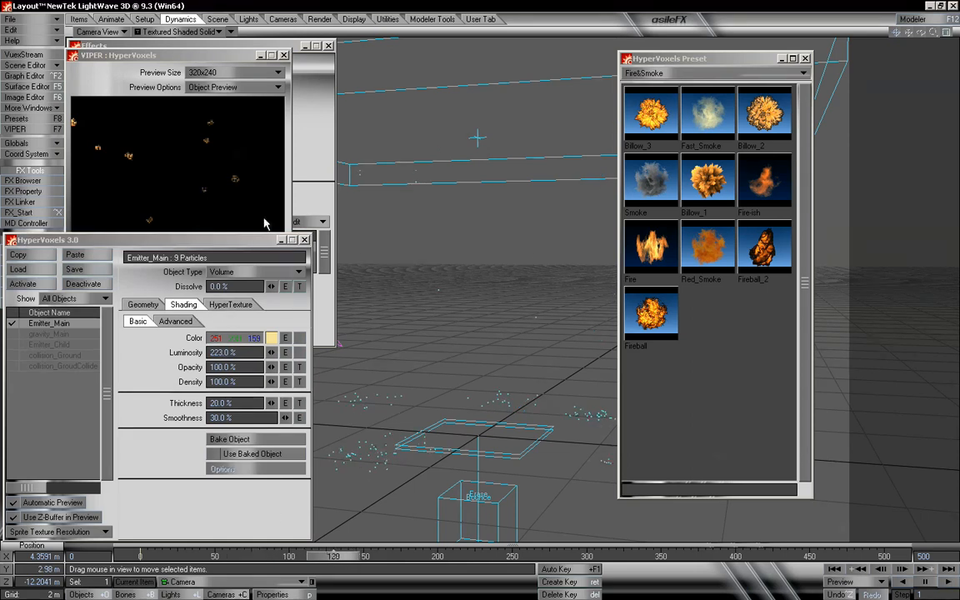
- Render the VIPER preview at several frames, including frames 94 and 73
left_click(235, 167)
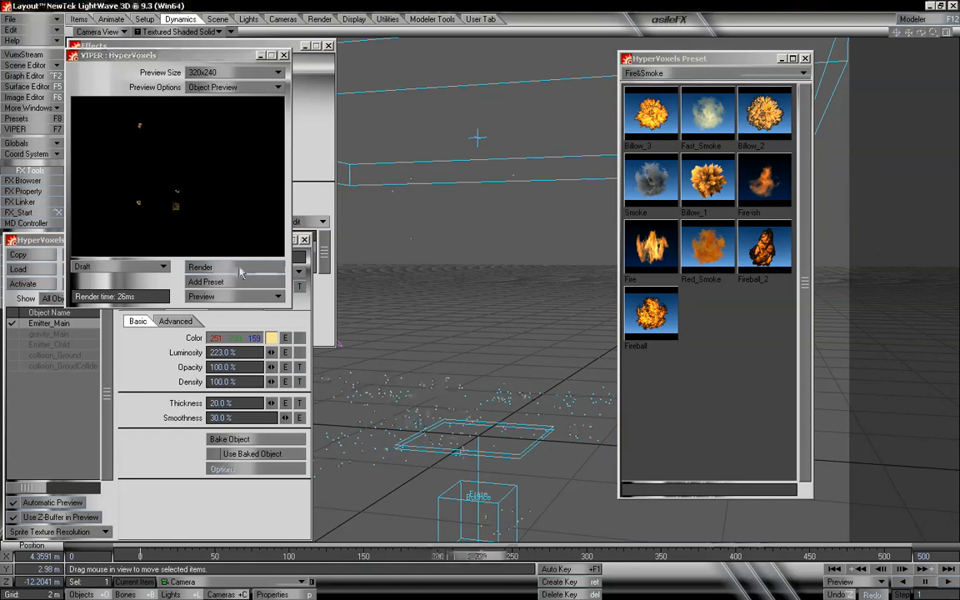
left_click_drag(488, 556, 287, 557)
left_click(272, 269)
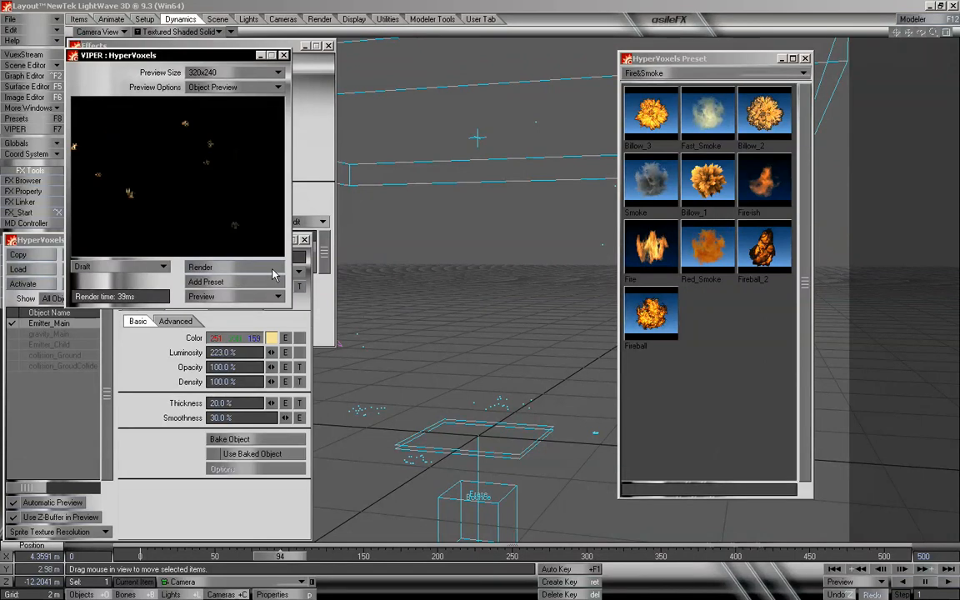
left_click_drag(279, 557, 250, 557)
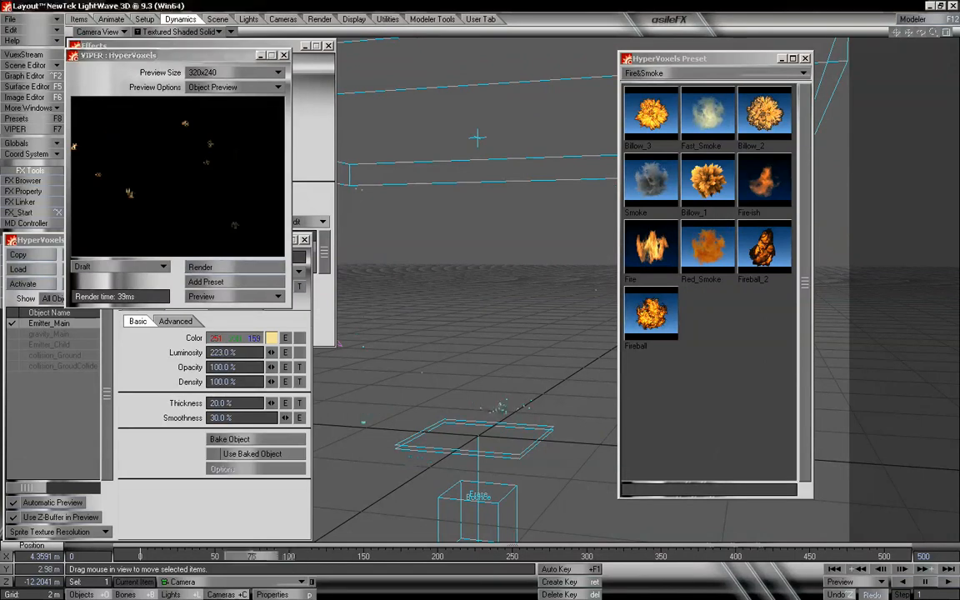
left_click(258, 265)
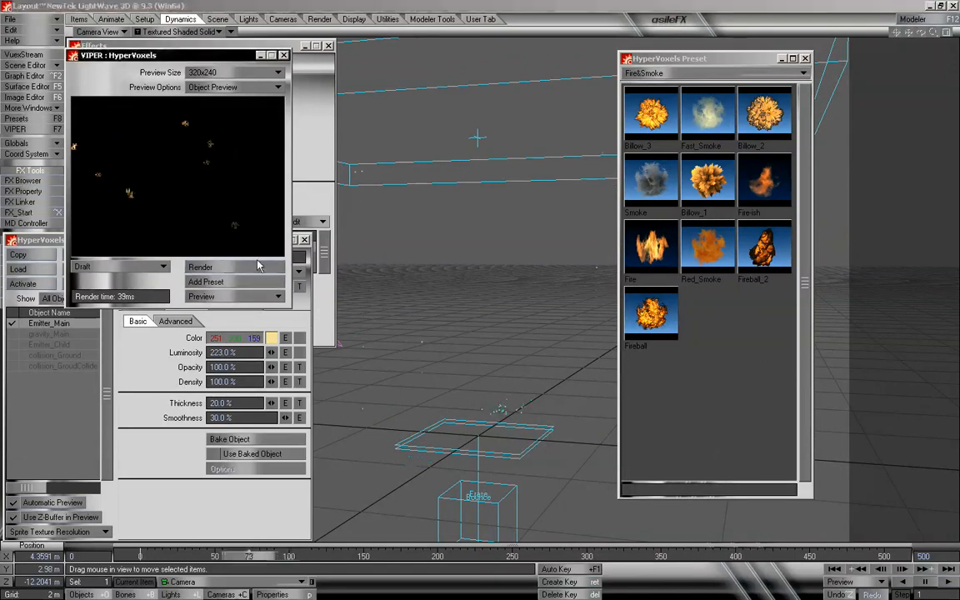
- Raise the HyperVoxels Density of Emitter_Main to 165.5% and bring the VIPER preview forward
left_click(161, 392)
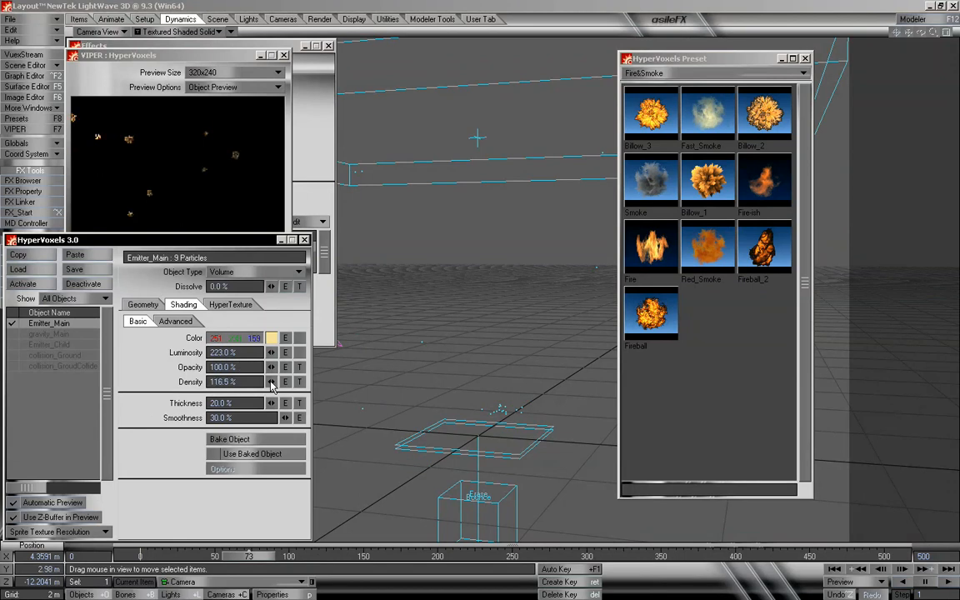
left_click_drag(270, 382, 273, 384)
left_click(177, 55)
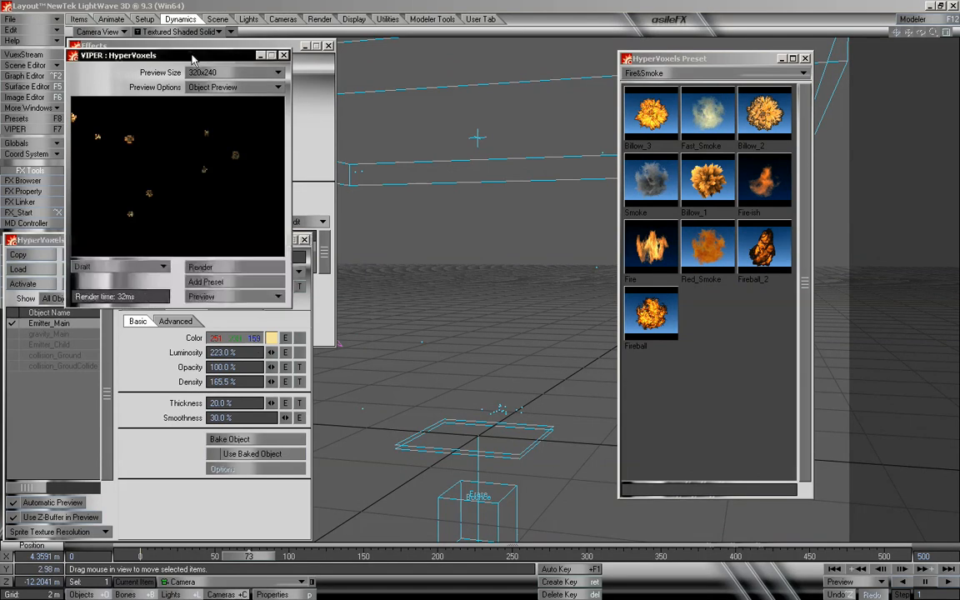
- Set the VIPER preview to Normal quality at 640x480 and place its window clear of the HyperVoxels settings
left_click(139, 268)
left_click(125, 238)
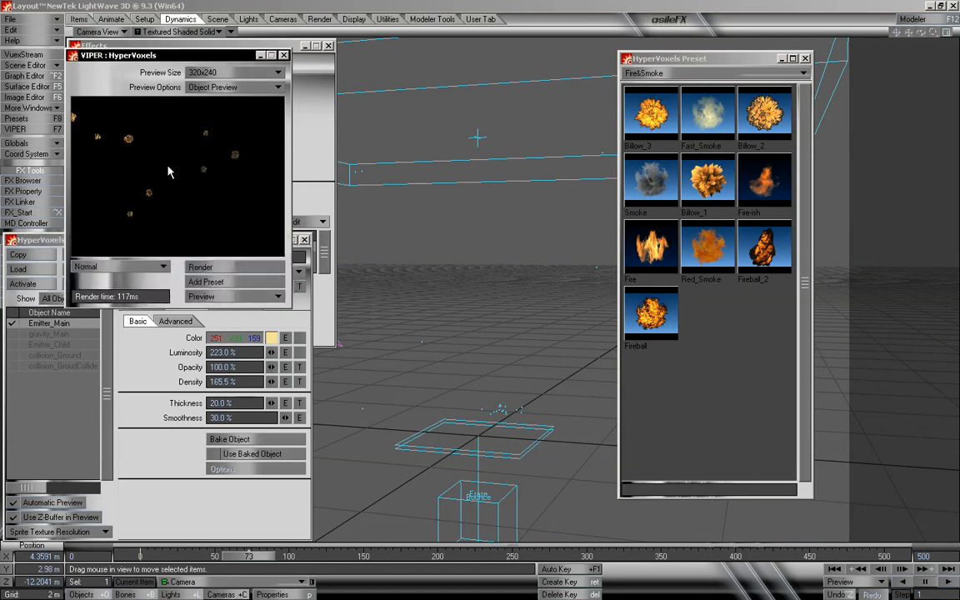
left_click(188, 73)
left_click(209, 90)
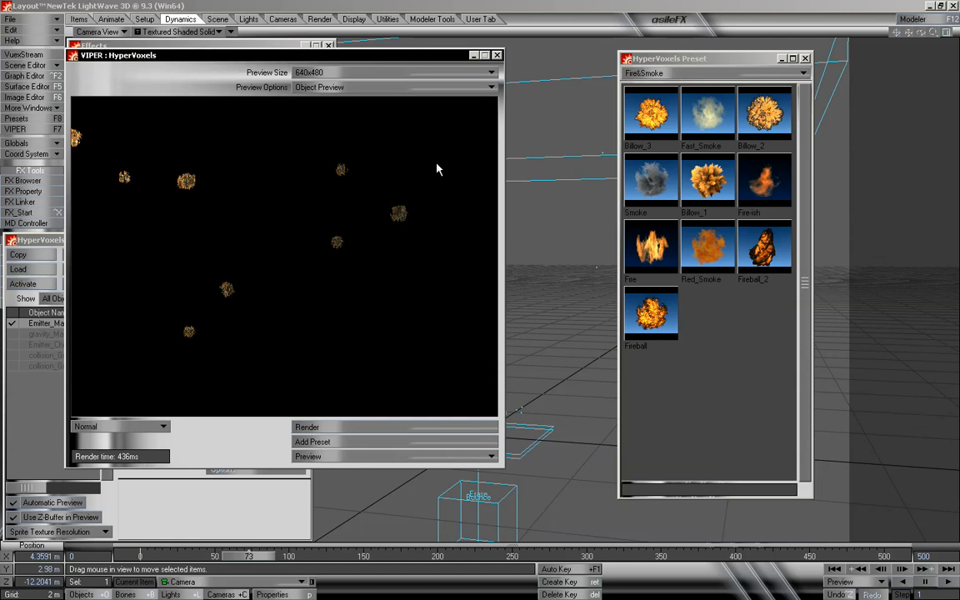
left_click(497, 55)
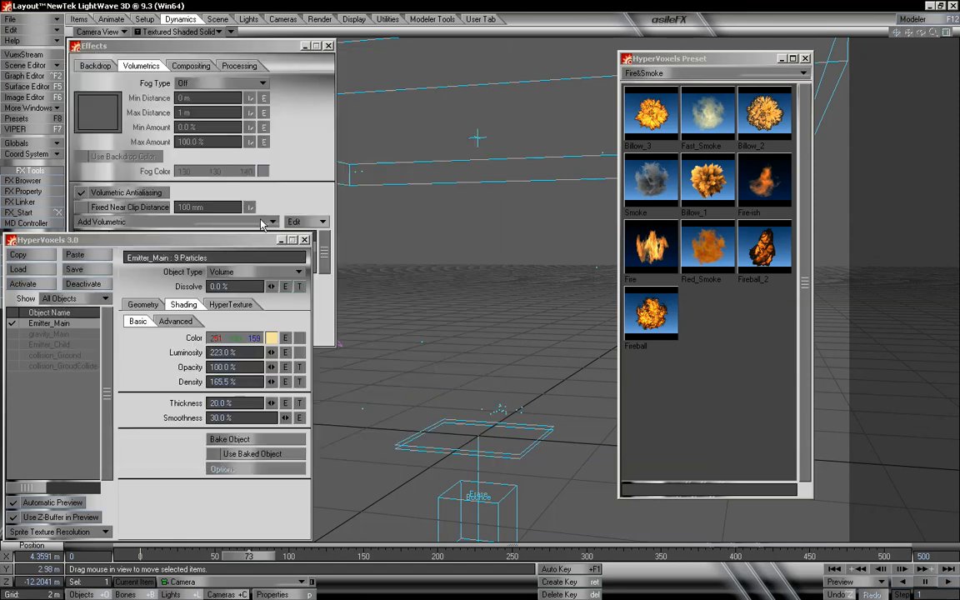
left_click(39, 128)
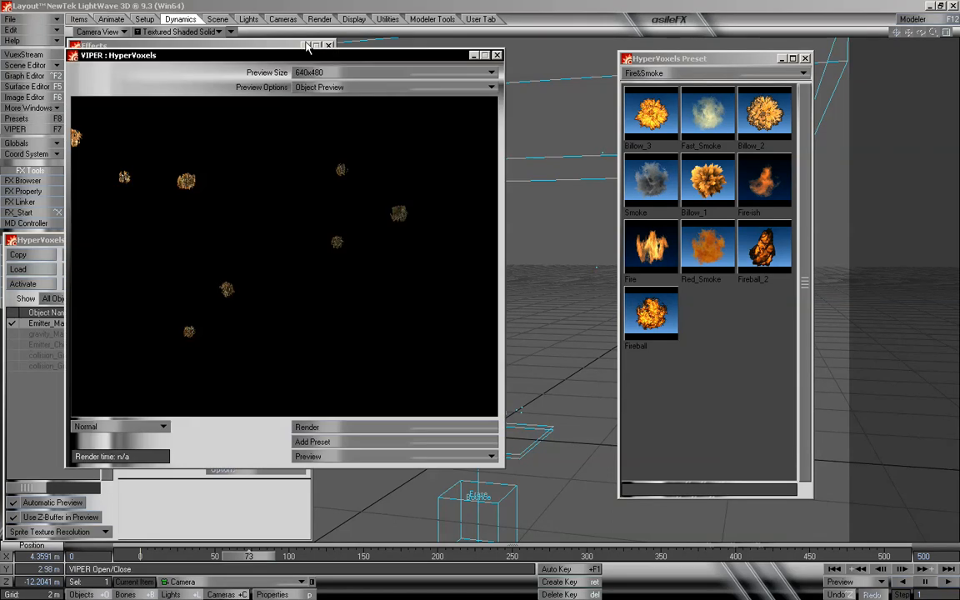
left_click_drag(317, 60, 570, 48)
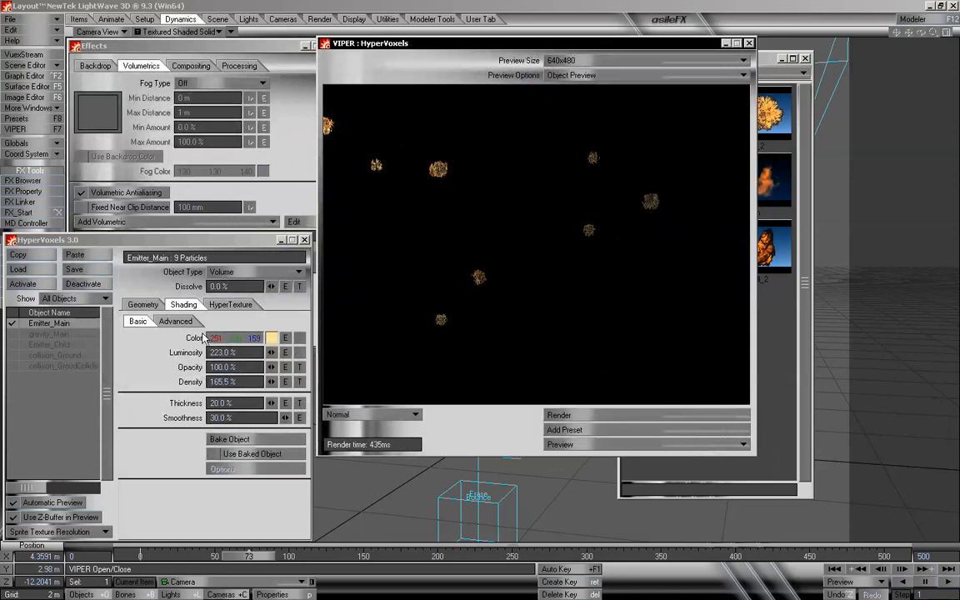
- Change the Illumination of Emitter_Main to Constant and reduce its particle size to about 141 mm
left_click(178, 324)
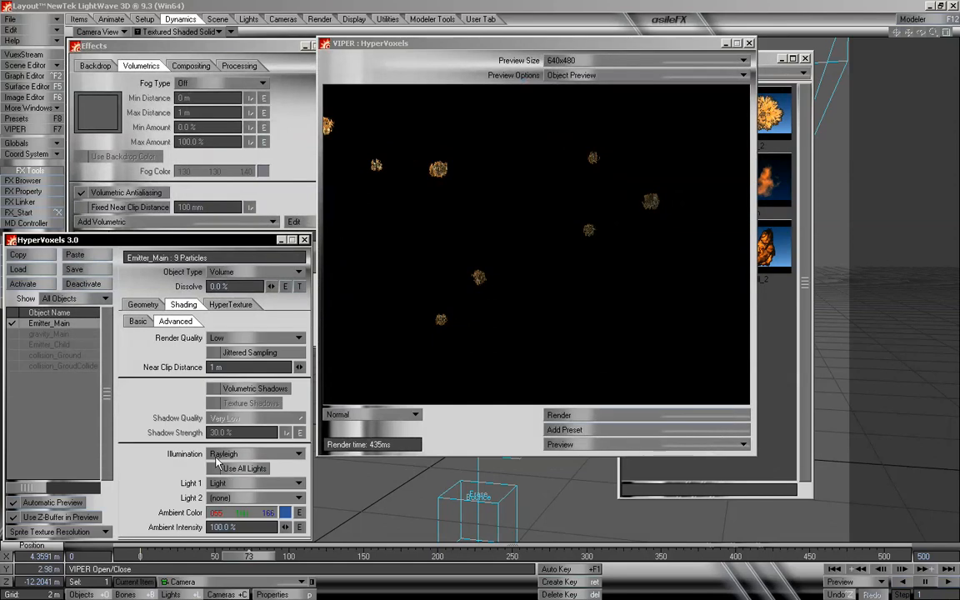
left_click(250, 455)
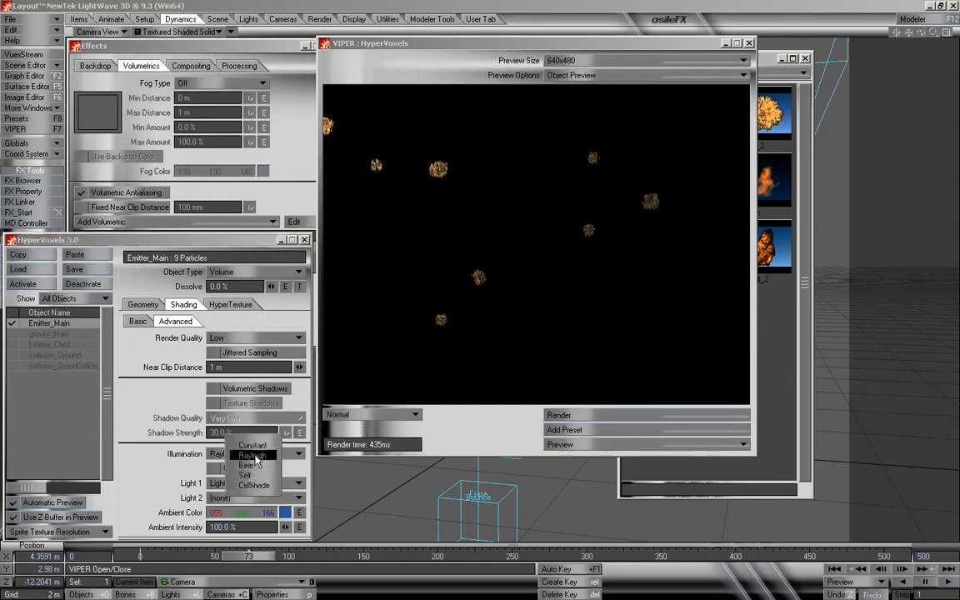
left_click(263, 450)
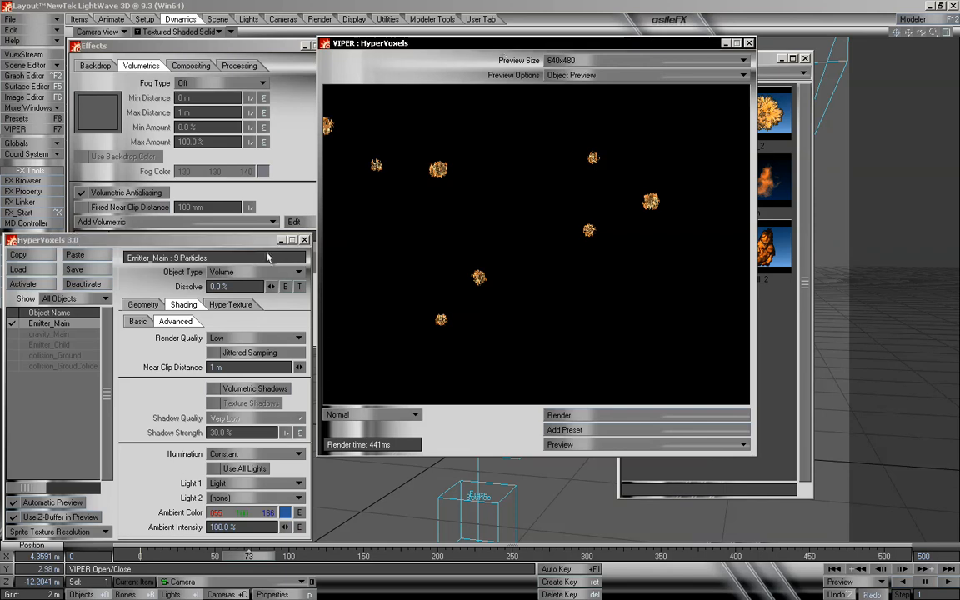
left_click(143, 304)
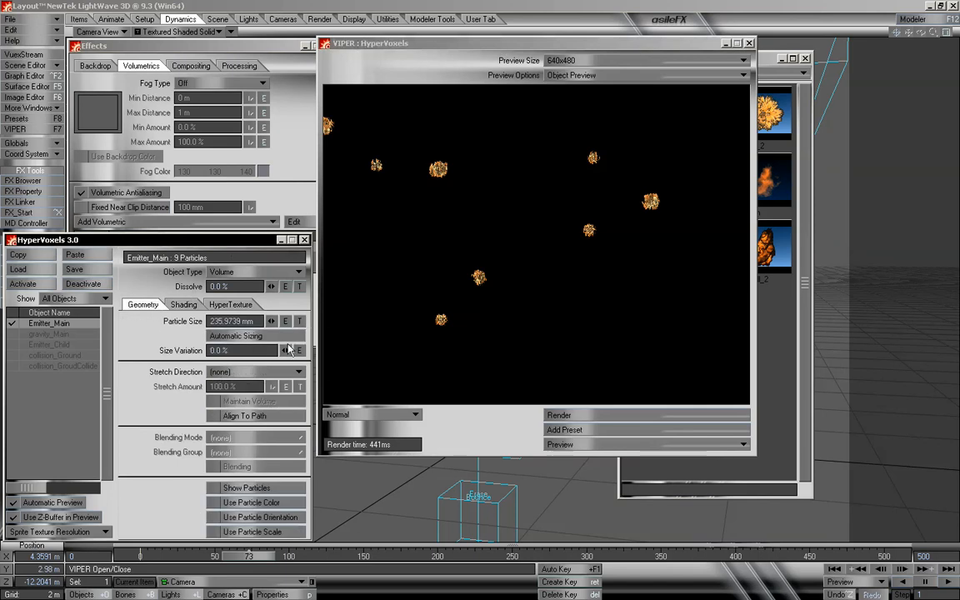
left_click_drag(272, 327, 222, 327)
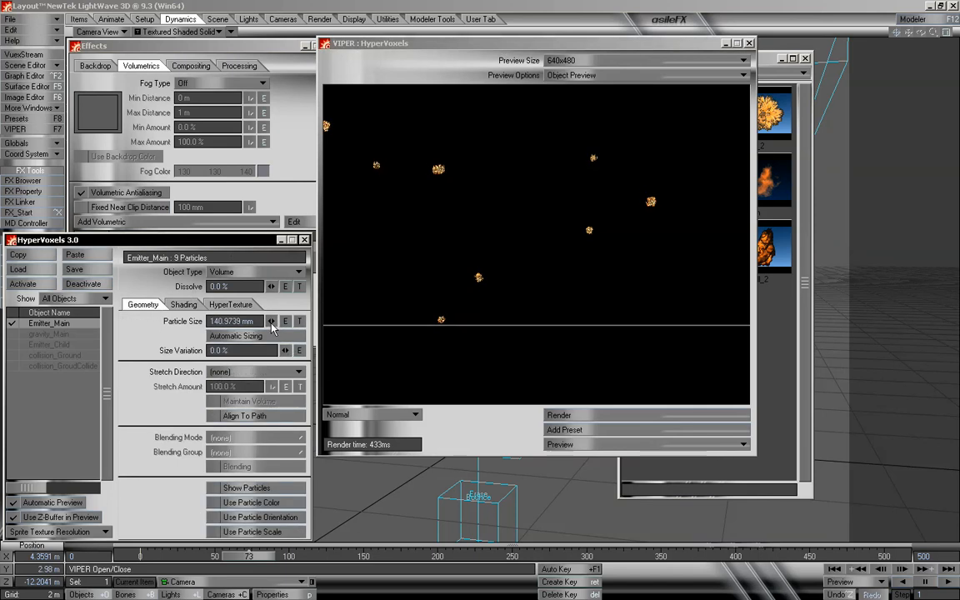
- Raise the basic shading values of Emitter_Main to Opacity 154.5%, Density 219% and Thickness 43%
left_click(184, 305)
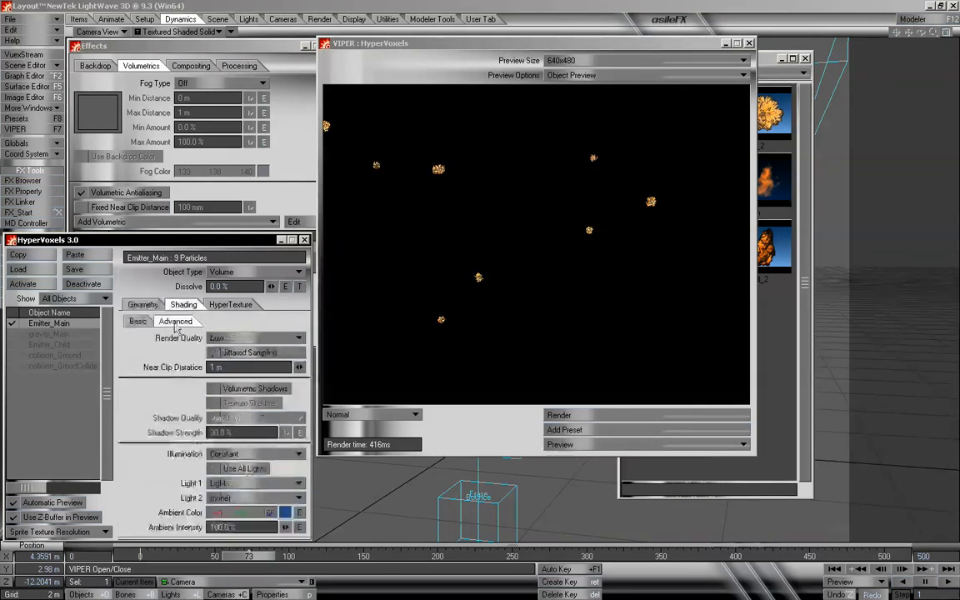
left_click(137, 322)
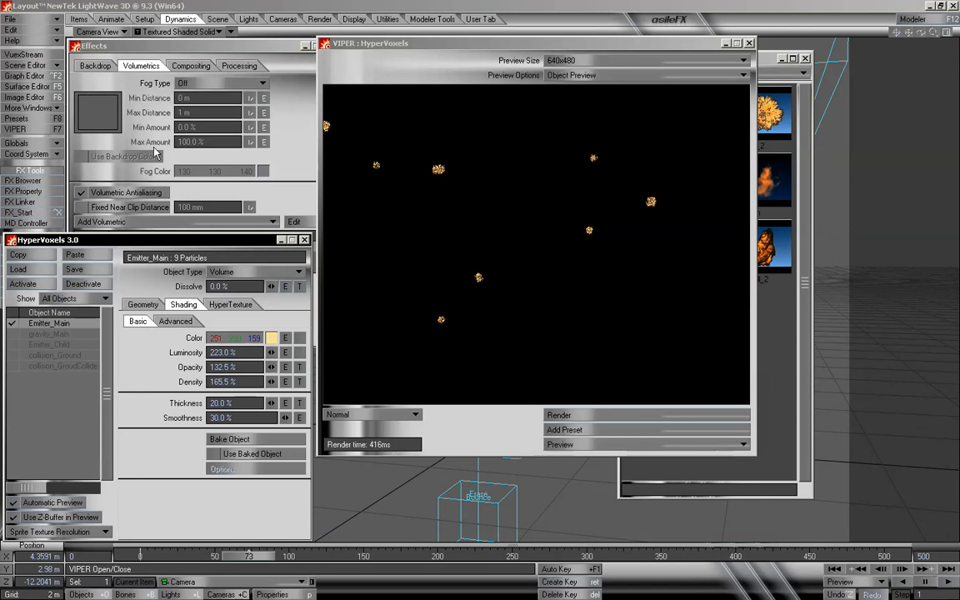
left_click_drag(270, 367, 259, 402)
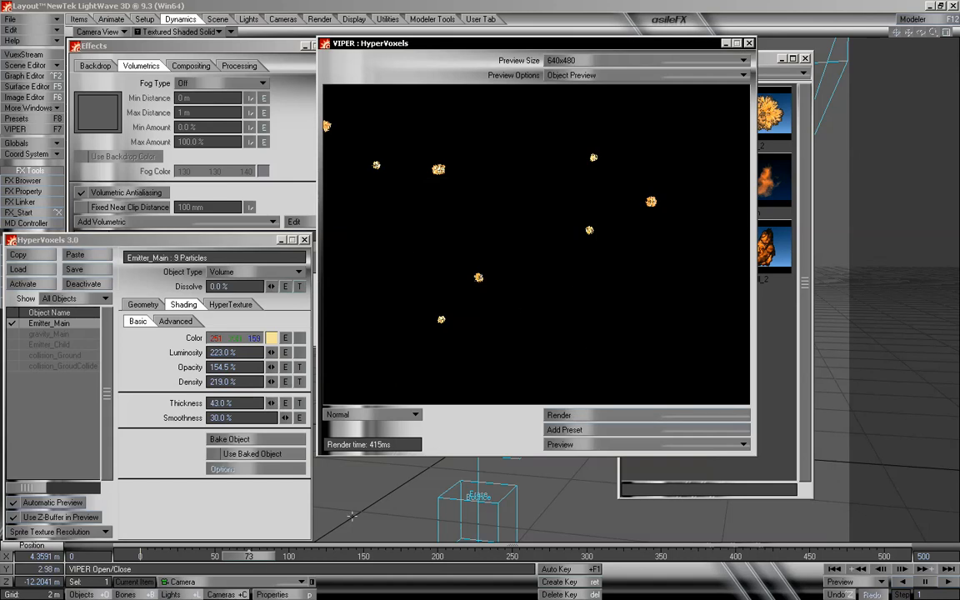
- Render the VIPER preview of Emitter_Main at frames 132 and 149
left_click_drag(258, 563, 346, 558)
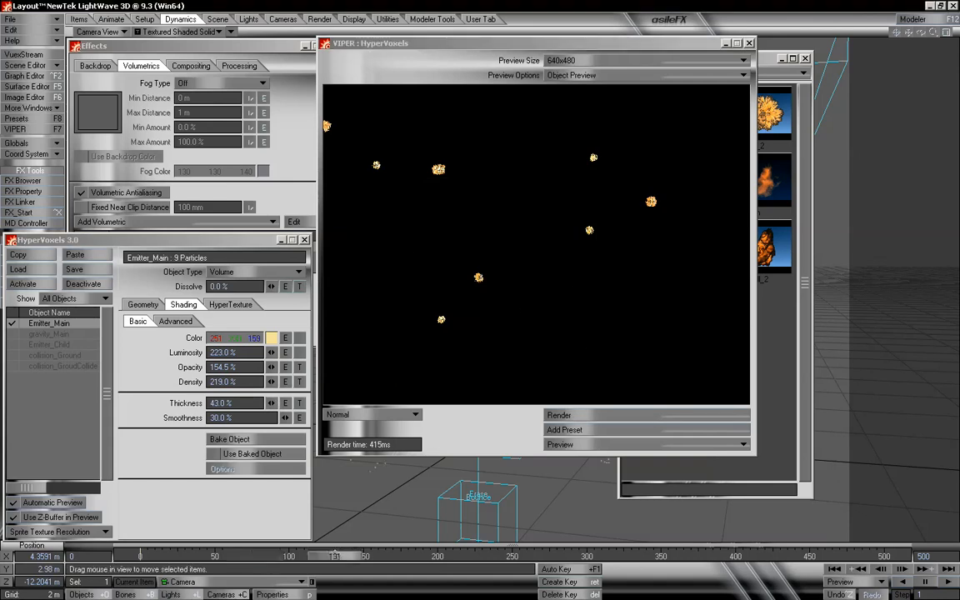
left_click(604, 417)
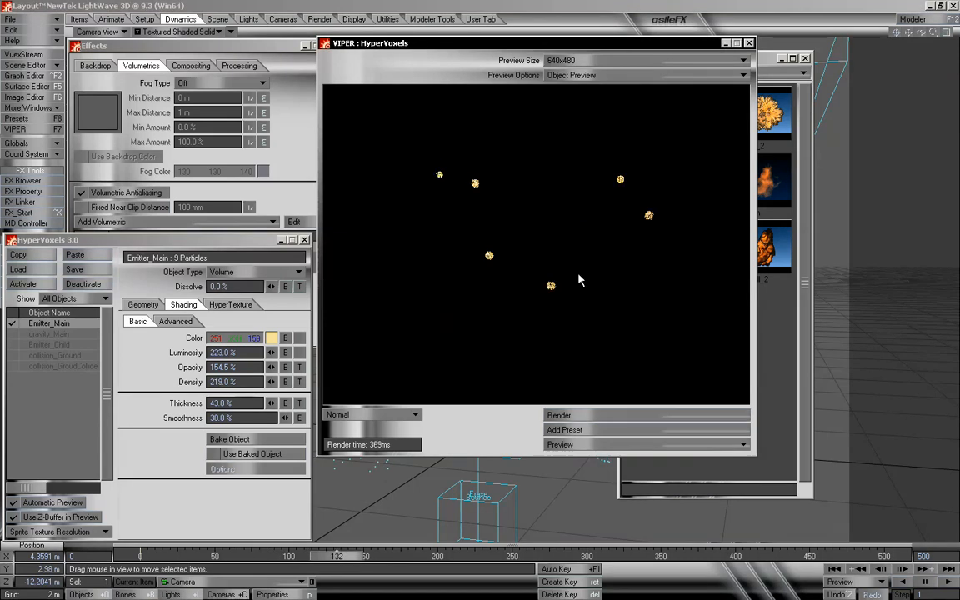
mouse_move(362, 555)
left_mouse_down()
mouse_move(418, 555)
mouse_move(142, 555)
mouse_move(362, 555)
left_mouse_up()
left_click(603, 417)
left_click(640, 415)
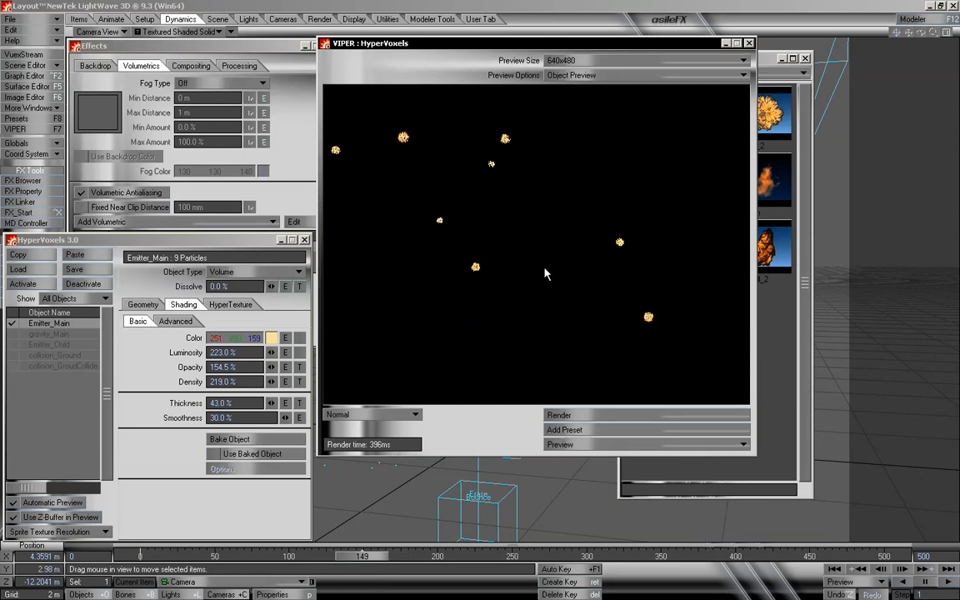
- Activate Emitter_Child in HyperVoxels and apply the Smoke preset to it, keeping its current particle size
left_click(63, 345)
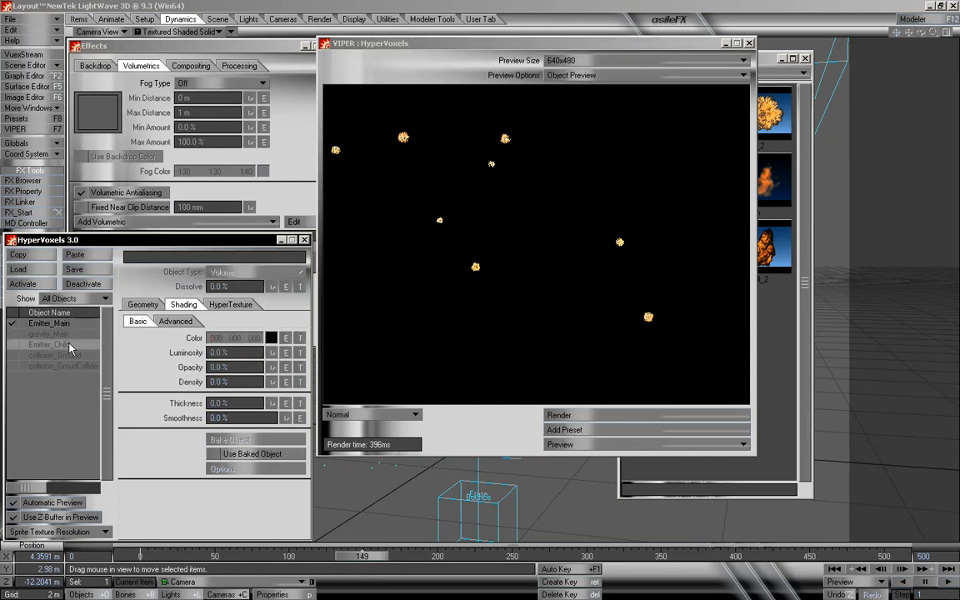
double_click(69, 345)
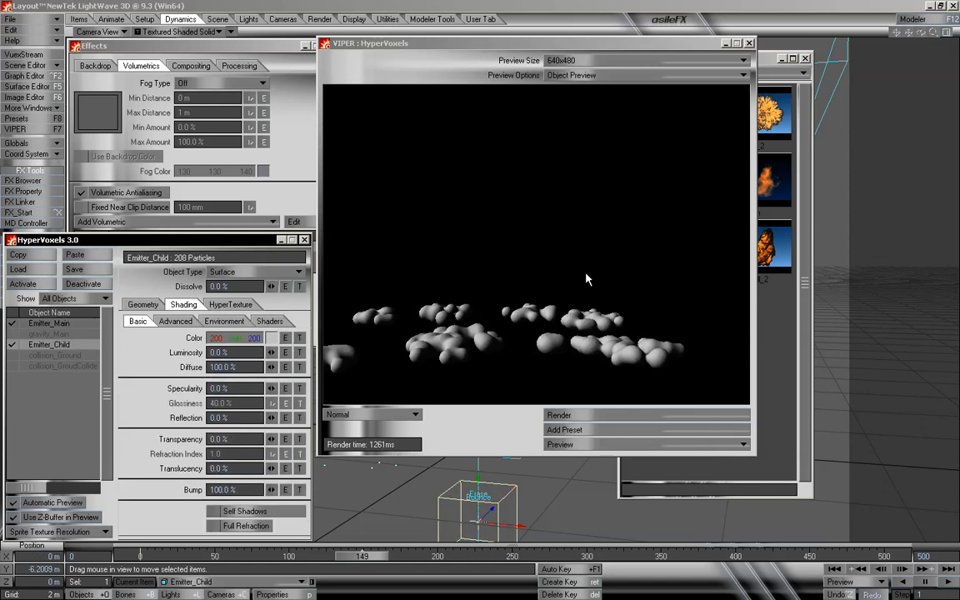
left_click(767, 61)
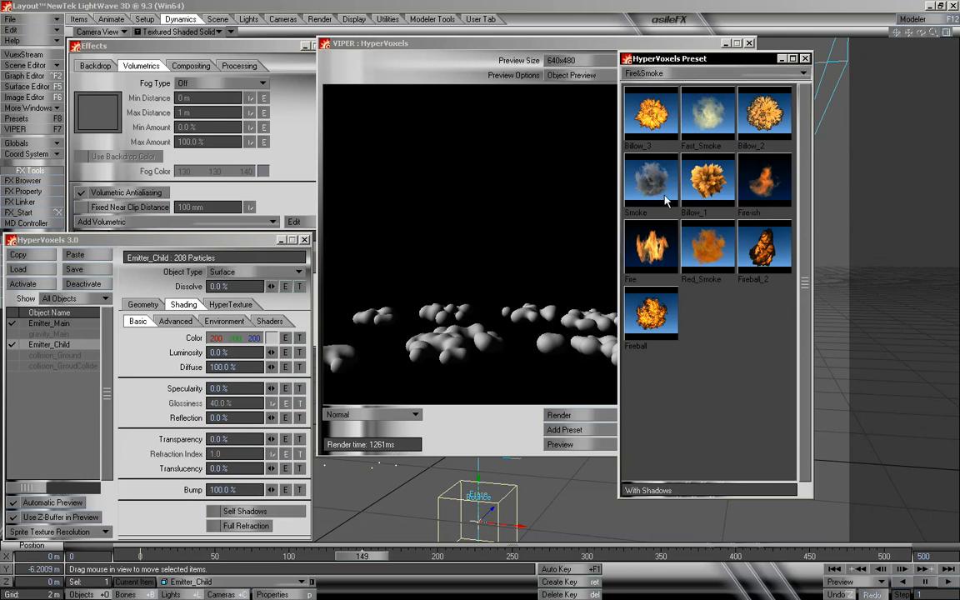
double_click(660, 189)
left_click(477, 512)
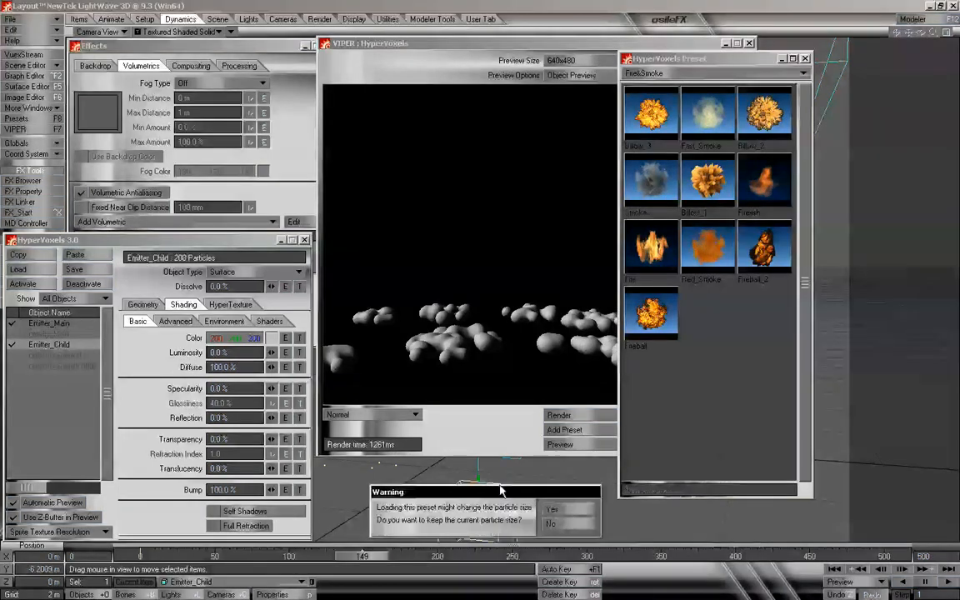
left_click(551, 511)
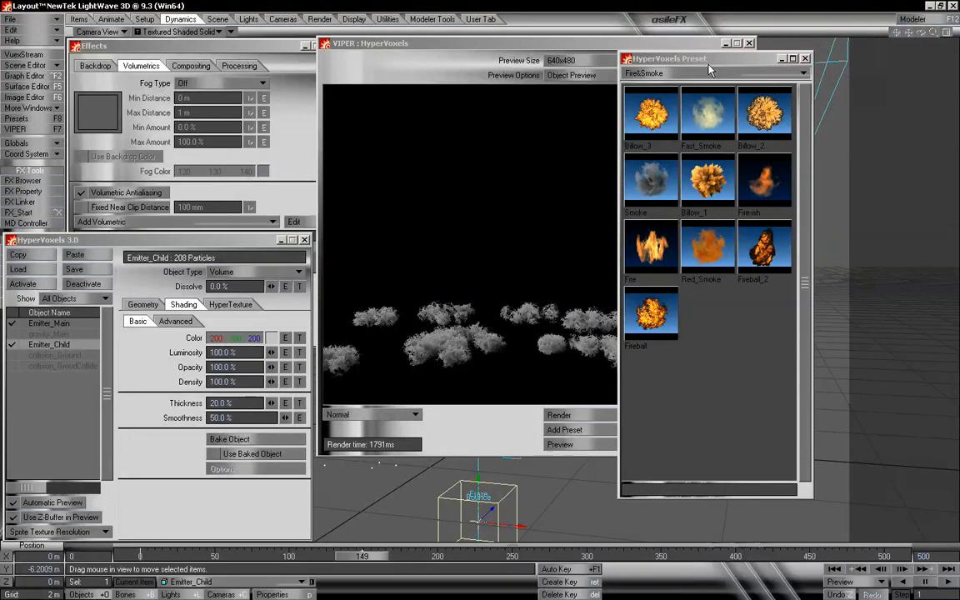
- Move the preset window off the VIPER preview and switch the preview to Scene Preview
left_click_drag(638, 57, 758, 91)
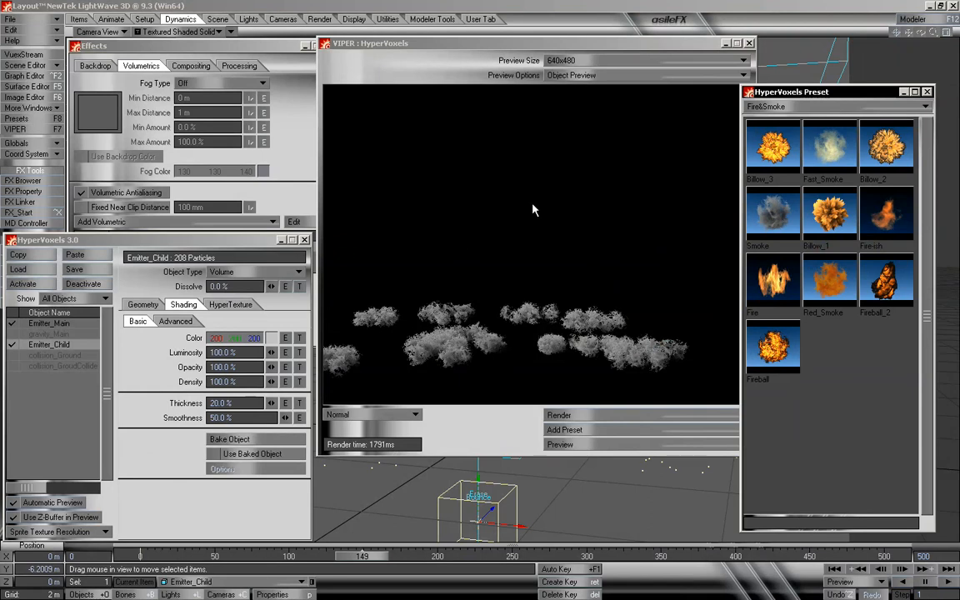
left_click(571, 75)
left_click(572, 85)
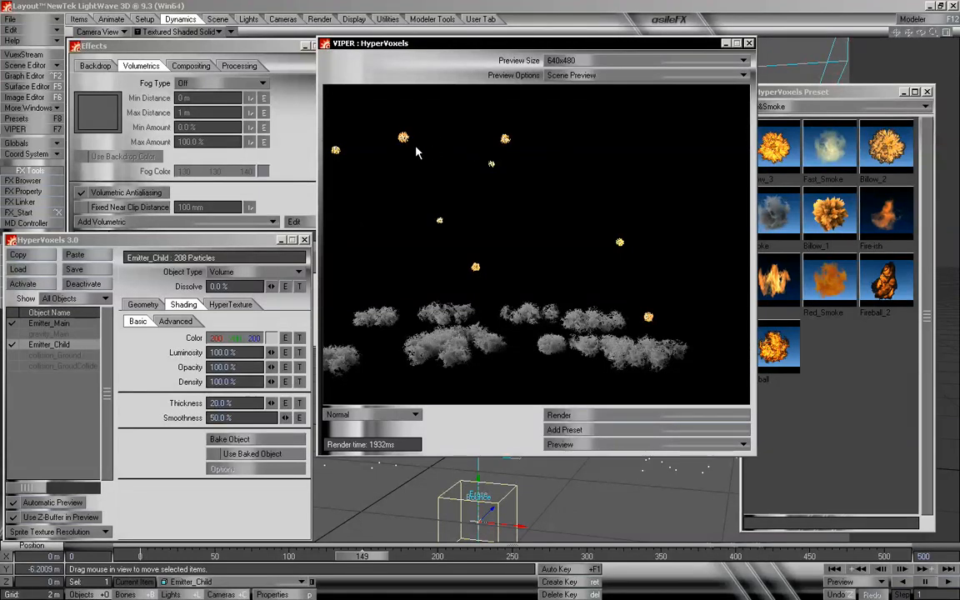
- Render the VIPER scene preview at several frames, including 84, 152, 196 and 296, to examine both emitters together
left_click_drag(366, 562, 266, 557)
left_click(584, 417)
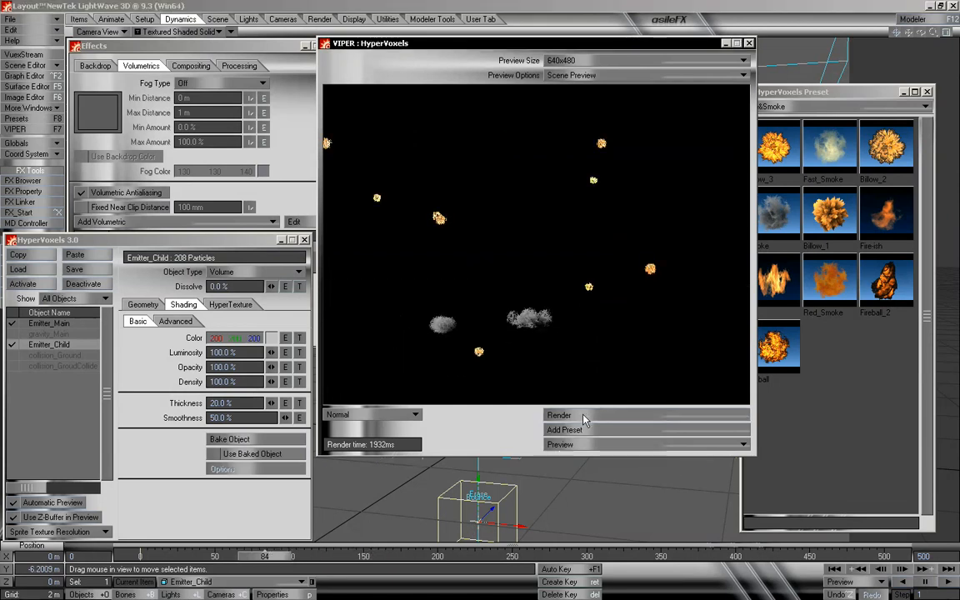
left_click_drag(277, 557, 364, 557)
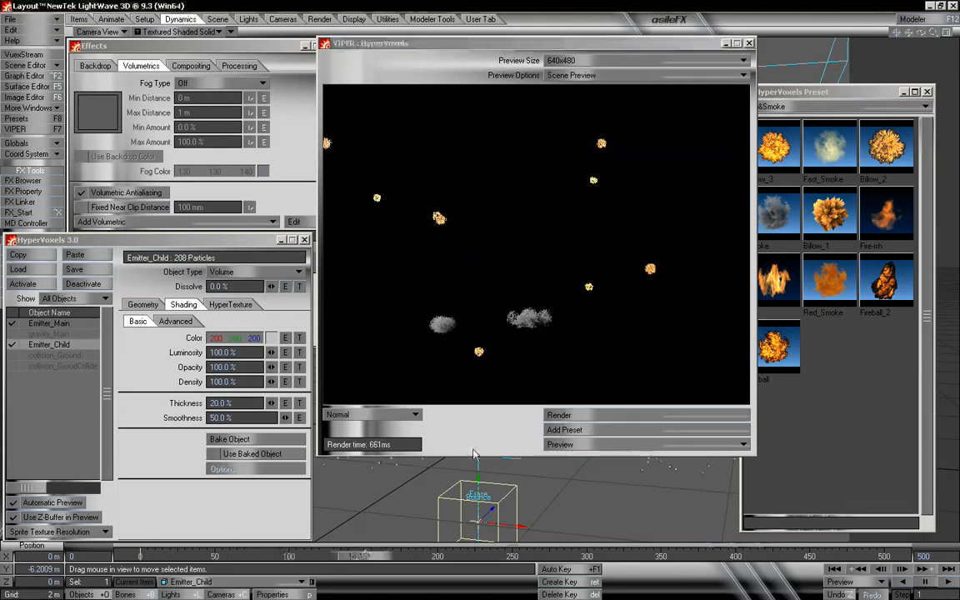
left_click(569, 421)
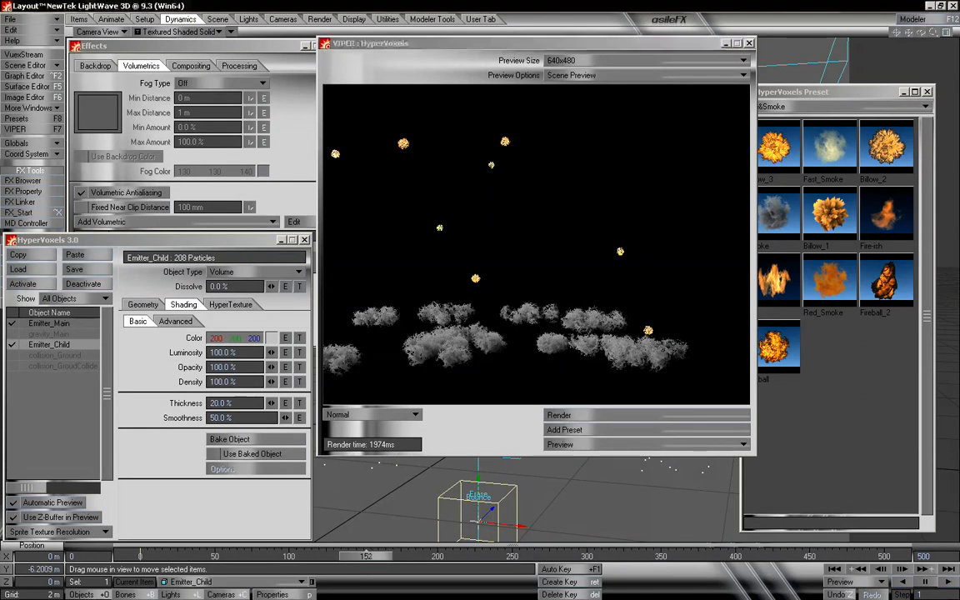
left_click(559, 415)
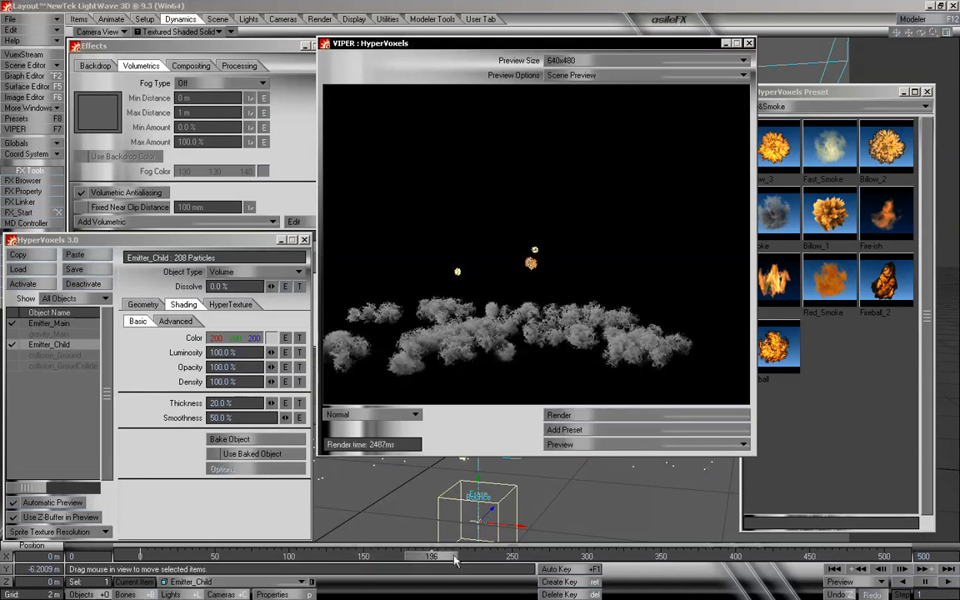
left_click_drag(445, 565, 586, 565)
left_click(602, 416)
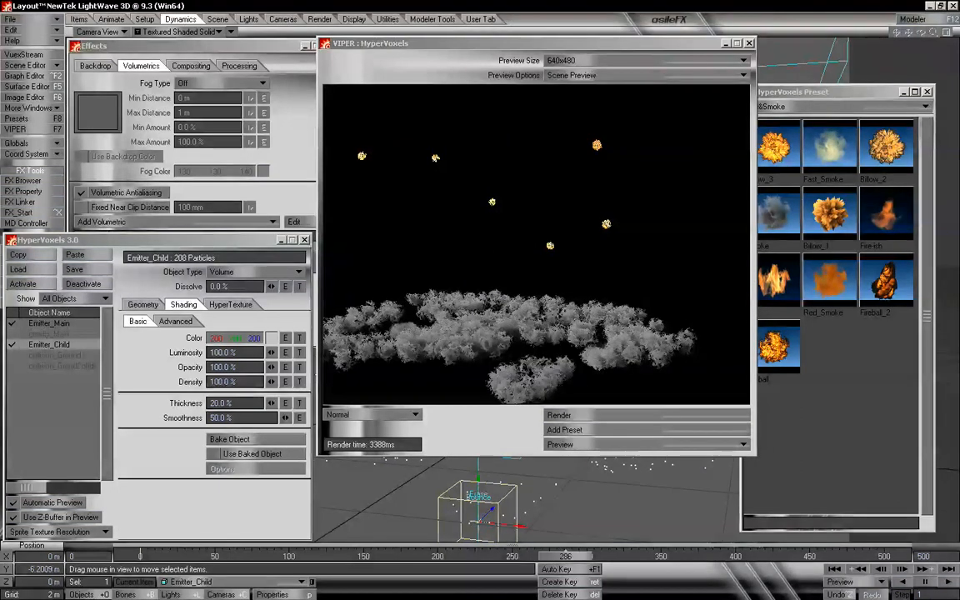
left_click(614, 419)
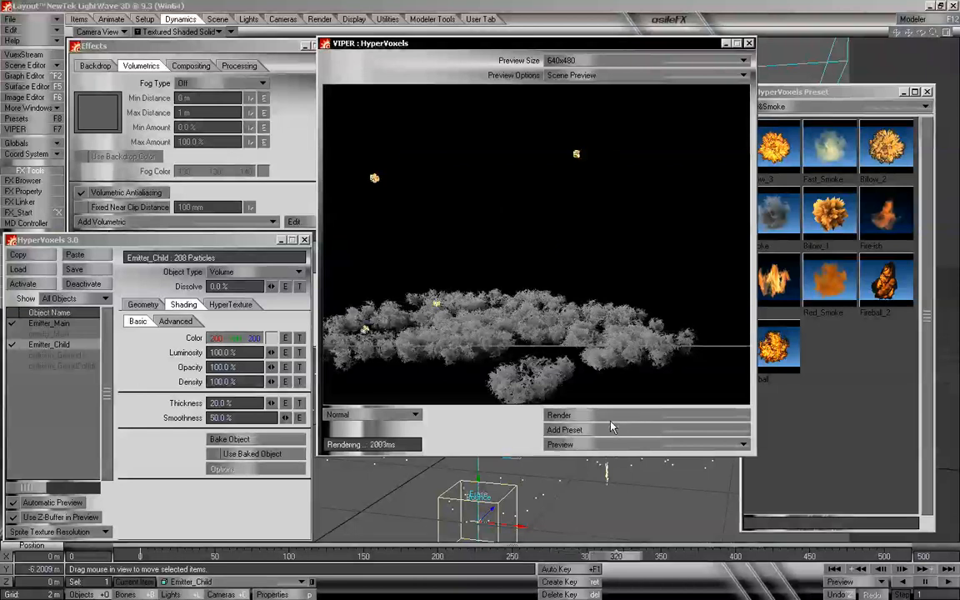
- Render the VIPER preview at frames 105 and 134 and set the HyperTexture Texture Effect of Emitter_Child to Dissolve
left_click_drag(618, 556, 233, 557)
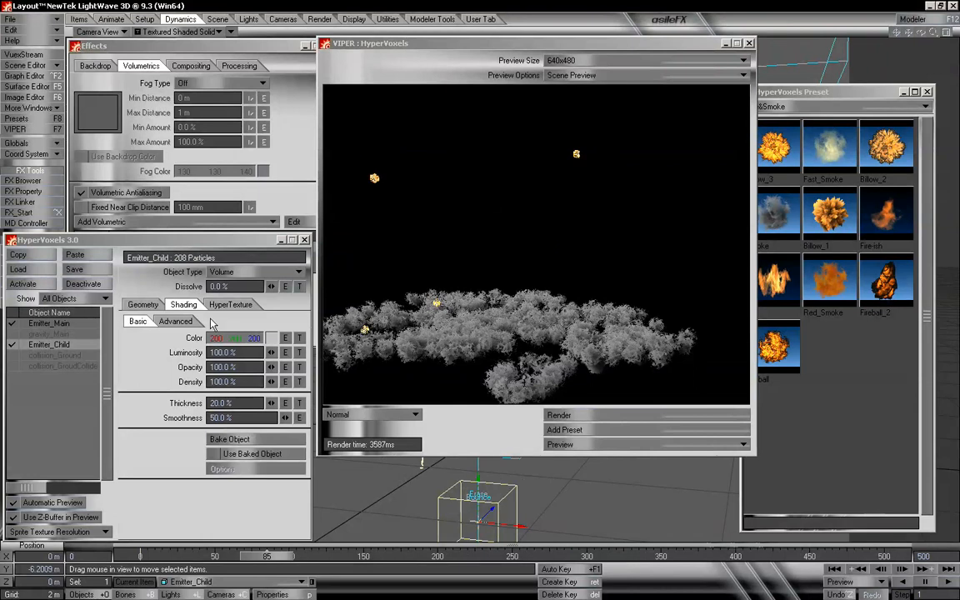
left_click(231, 305)
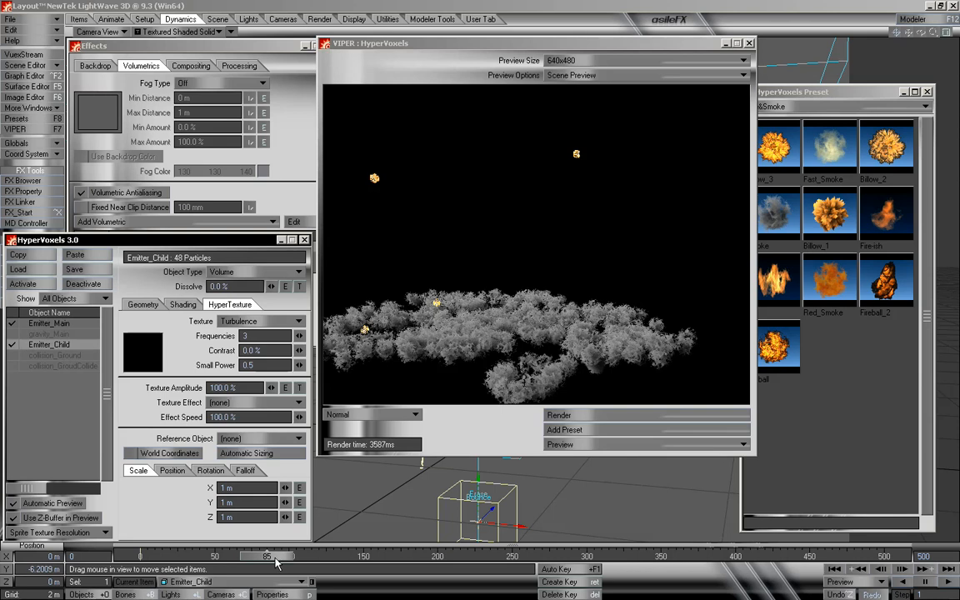
left_click_drag(276, 558, 277, 559)
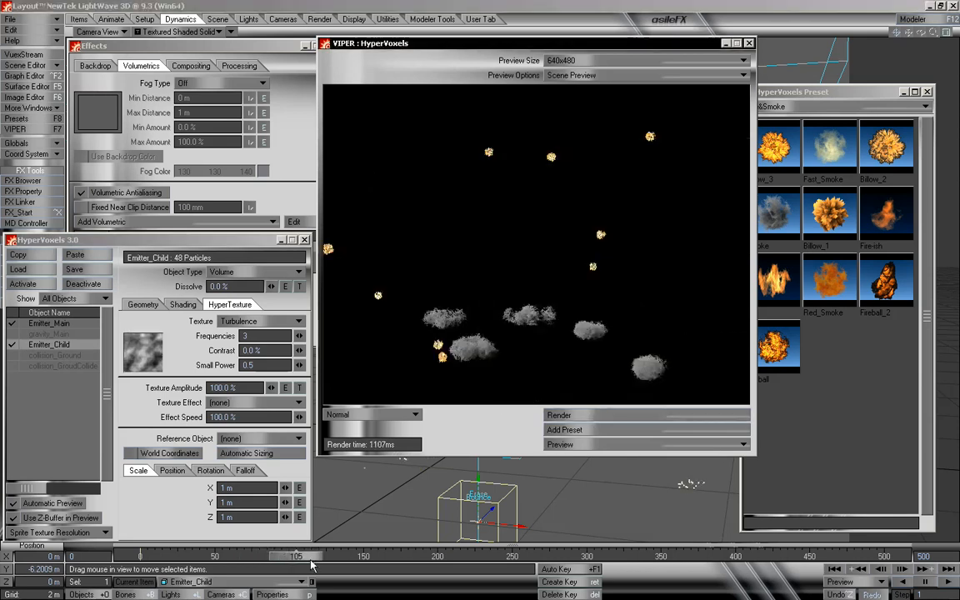
left_click_drag(312, 559, 337, 559)
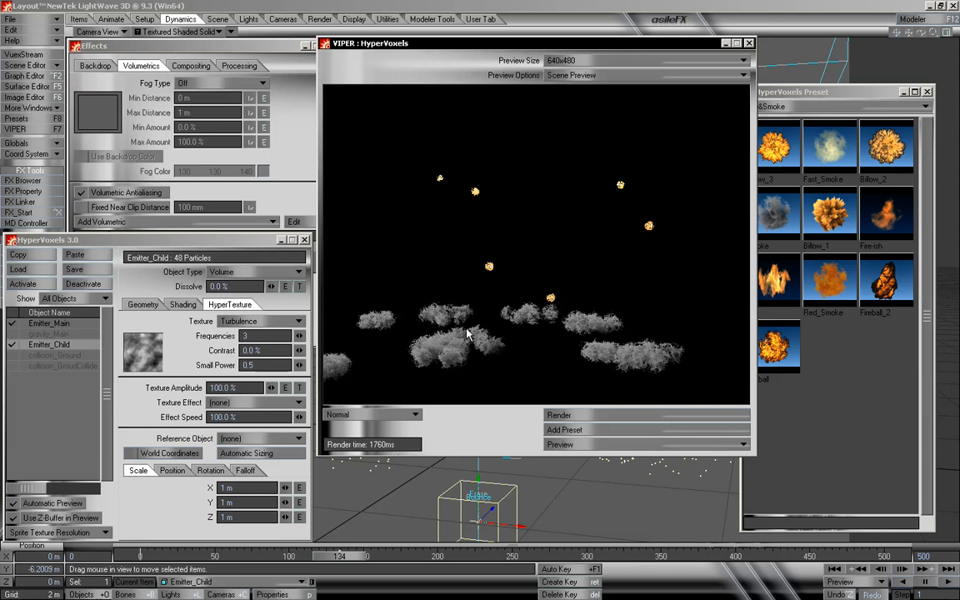
left_click(247, 403)
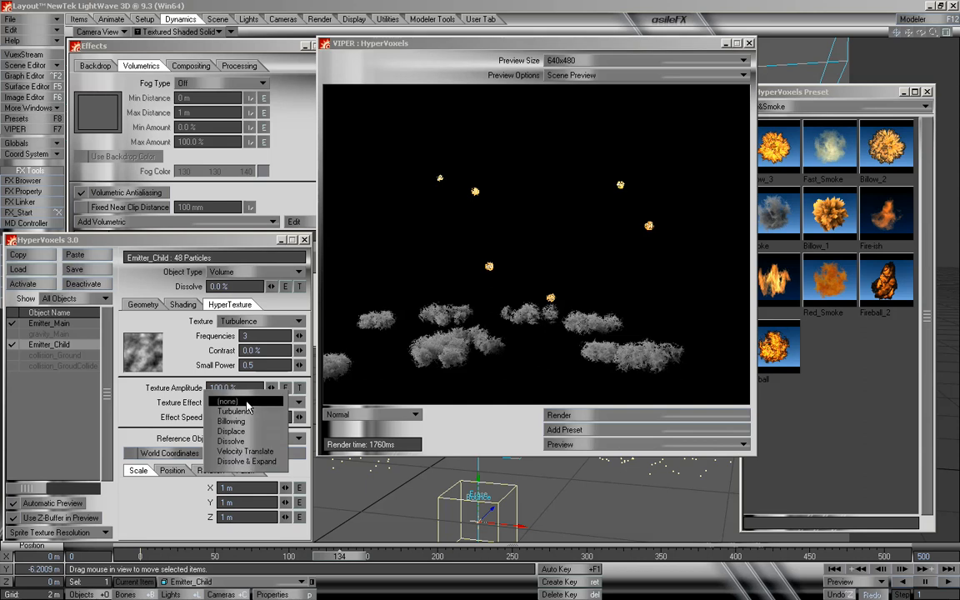
left_click(262, 441)
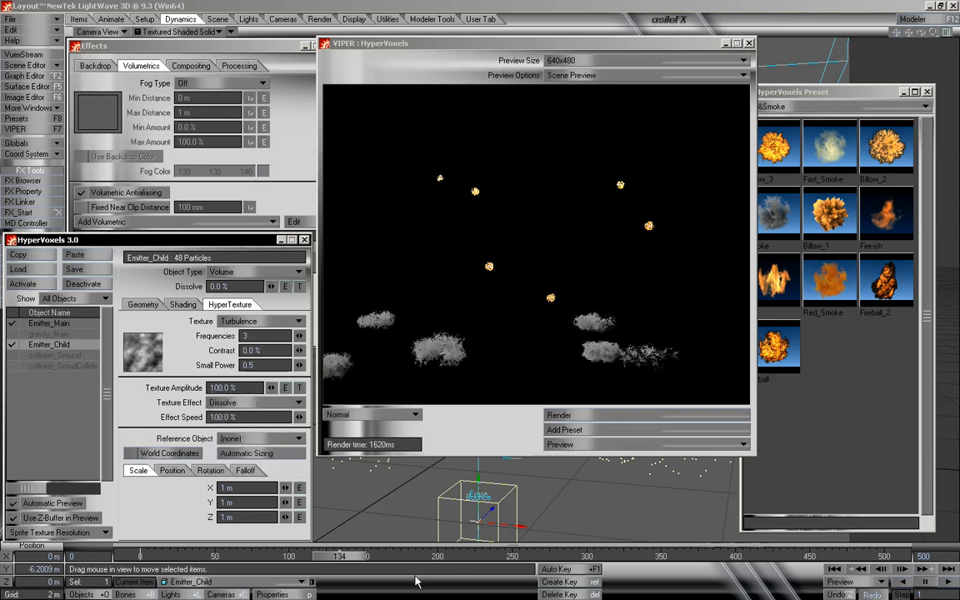
- Render the VIPER scene preview at frames 155 and 179 to examine the dissolving smoke of Emitter_Child
left_click_drag(341, 560, 372, 557)
left_click(572, 416)
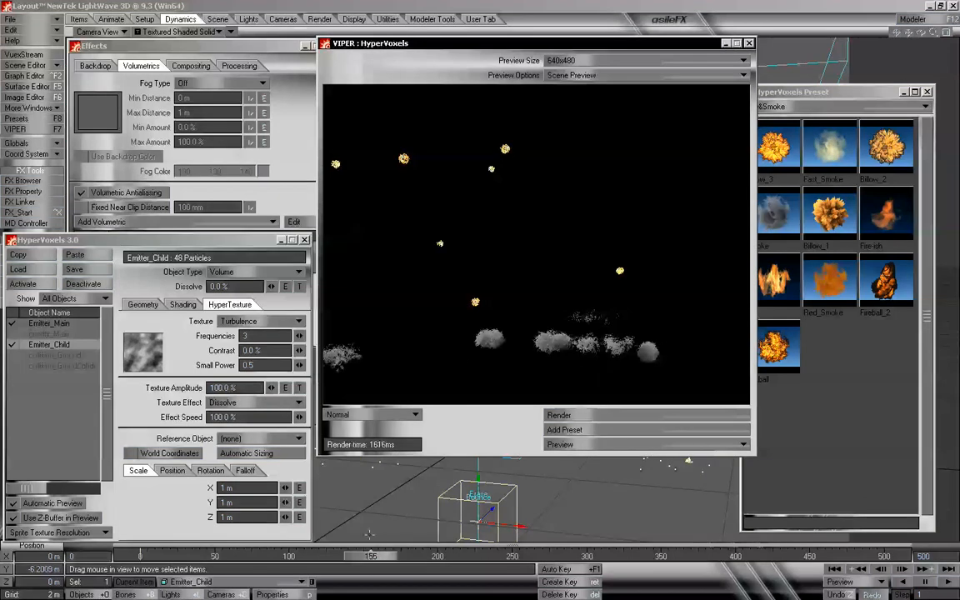
left_click_drag(372, 566, 404, 565)
left_click(572, 416)
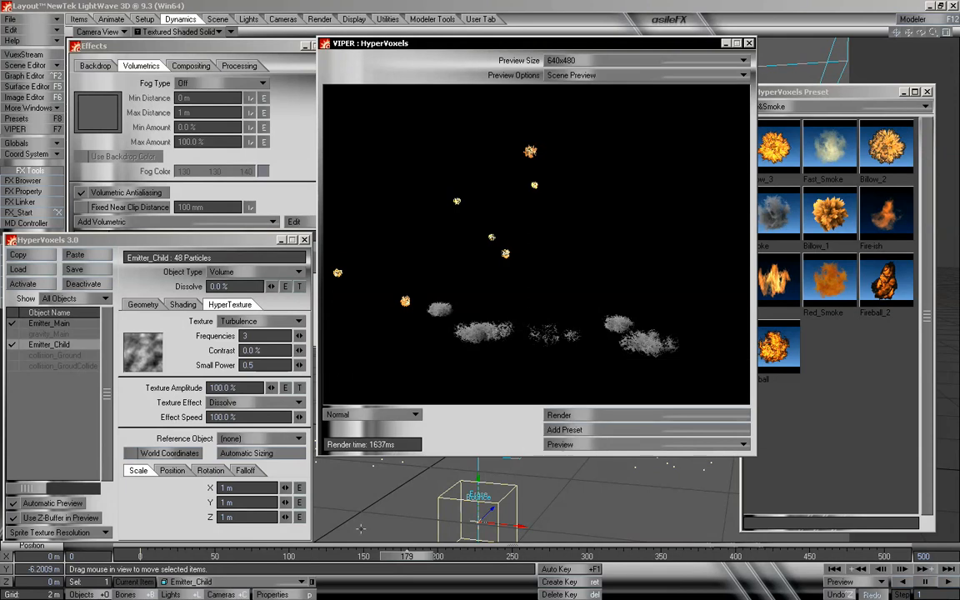
- Set the HyperTexture Effect Speed of Emitter_Child to 50% and render the VIPER preview at frames 115 and 0
left_click(248, 417)
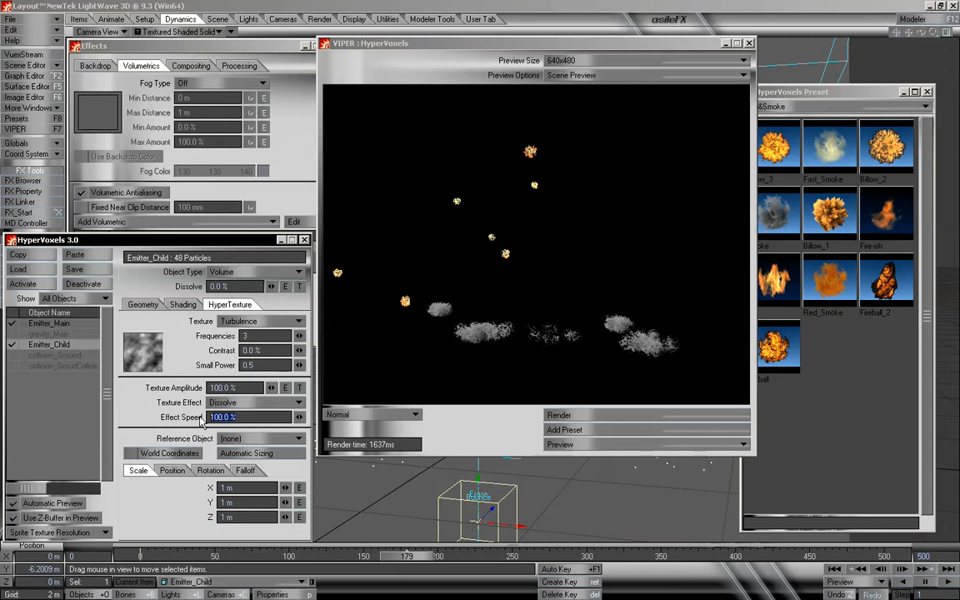
type("50")
key("Tab")
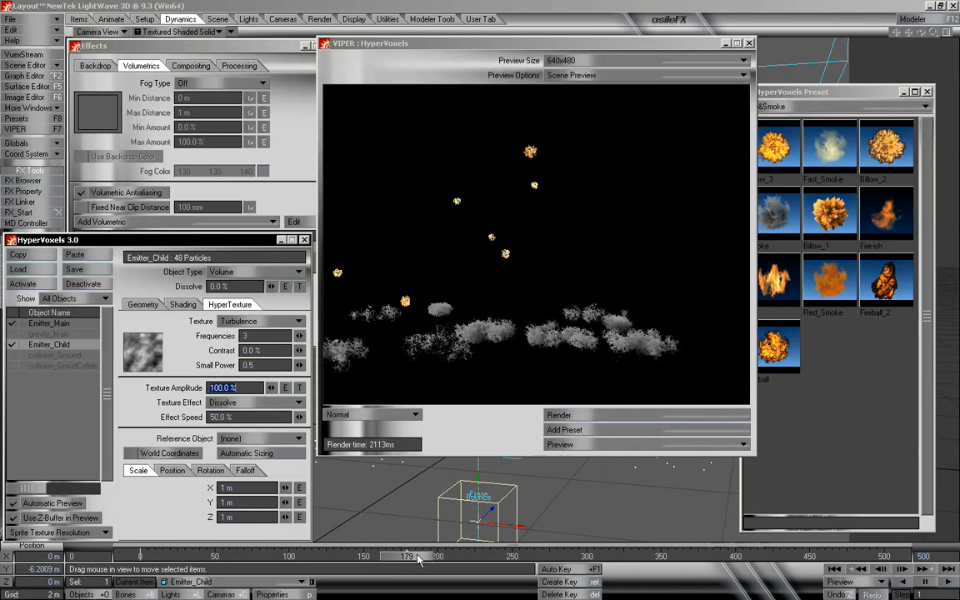
left_click_drag(420, 560, 314, 560)
left_click(611, 415)
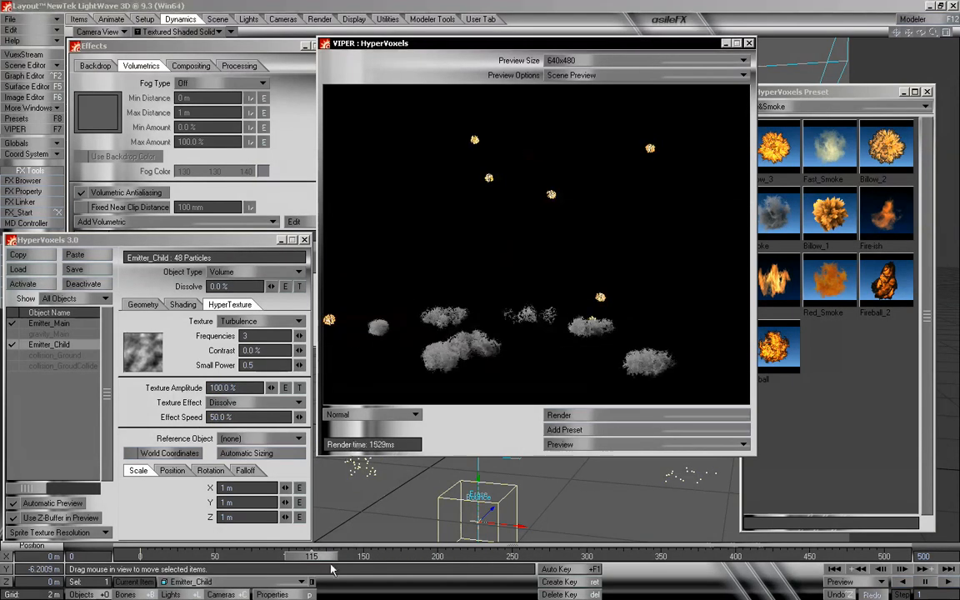
left_click_drag(324, 560, 142, 560)
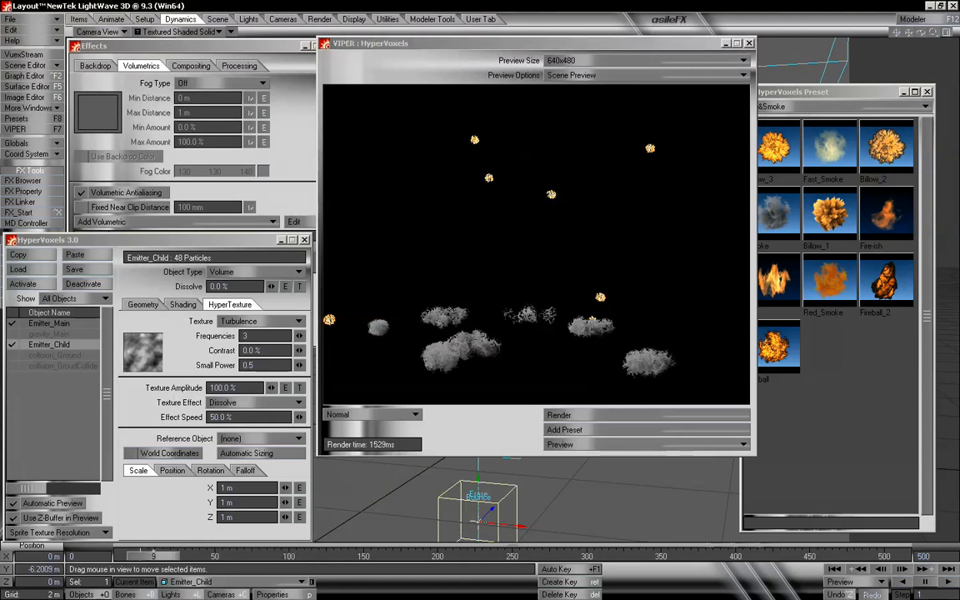
left_click(617, 415)
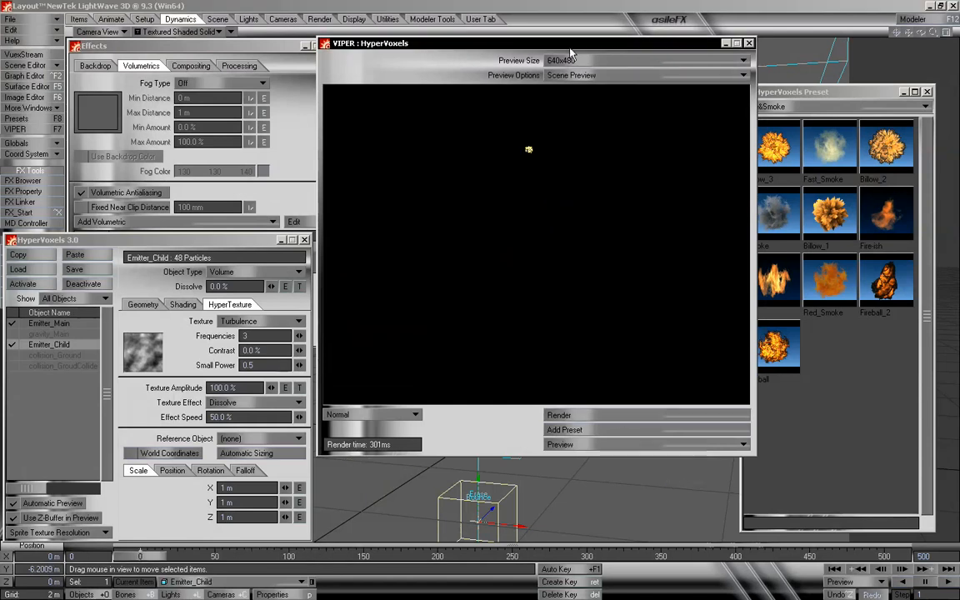
- Reduce the VIPER preview size to 320x240, reposition its window and render the preview again
left_click_drag(569, 45, 554, 51)
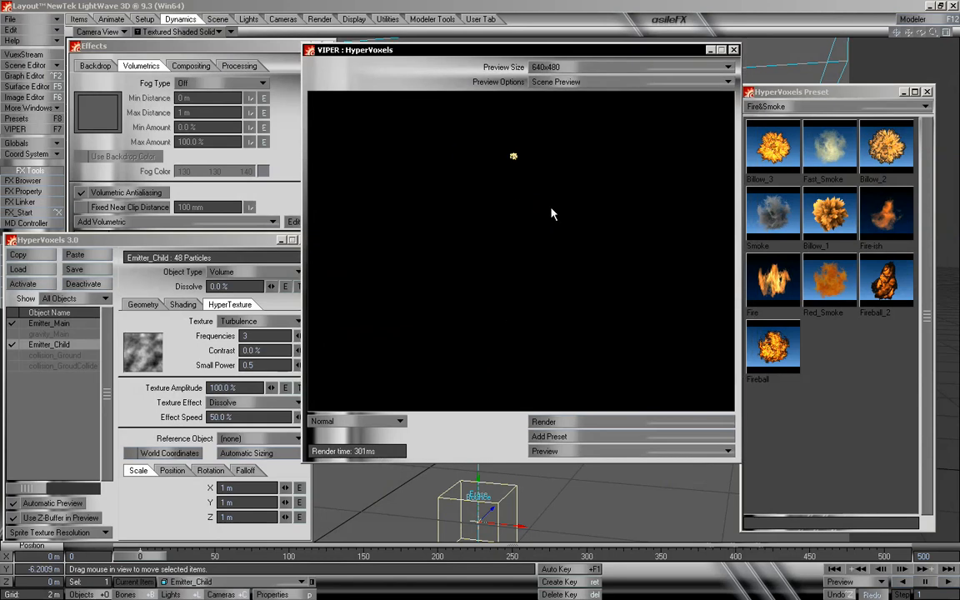
left_click(559, 69)
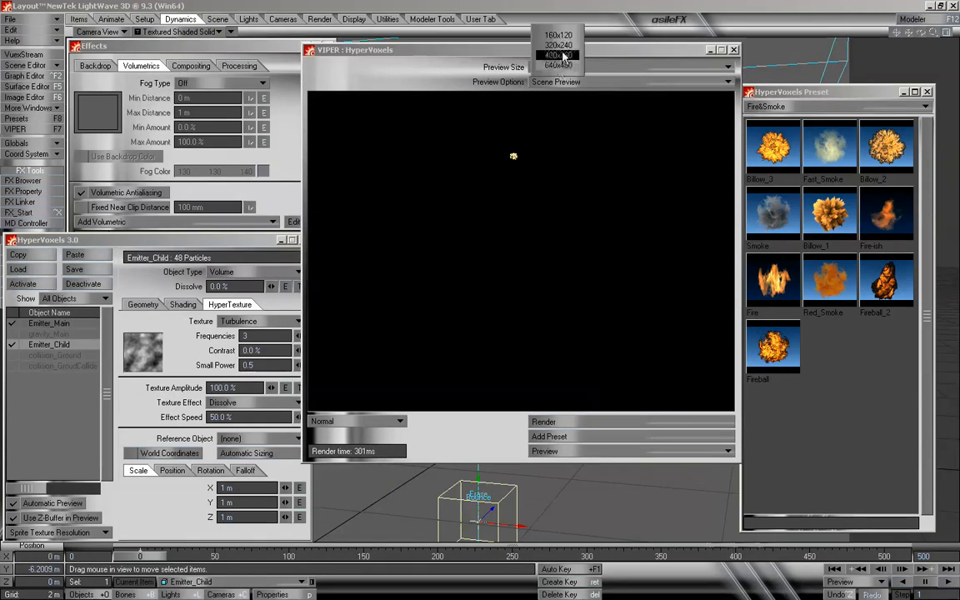
left_click(557, 37)
left_click_drag(442, 53, 477, 74)
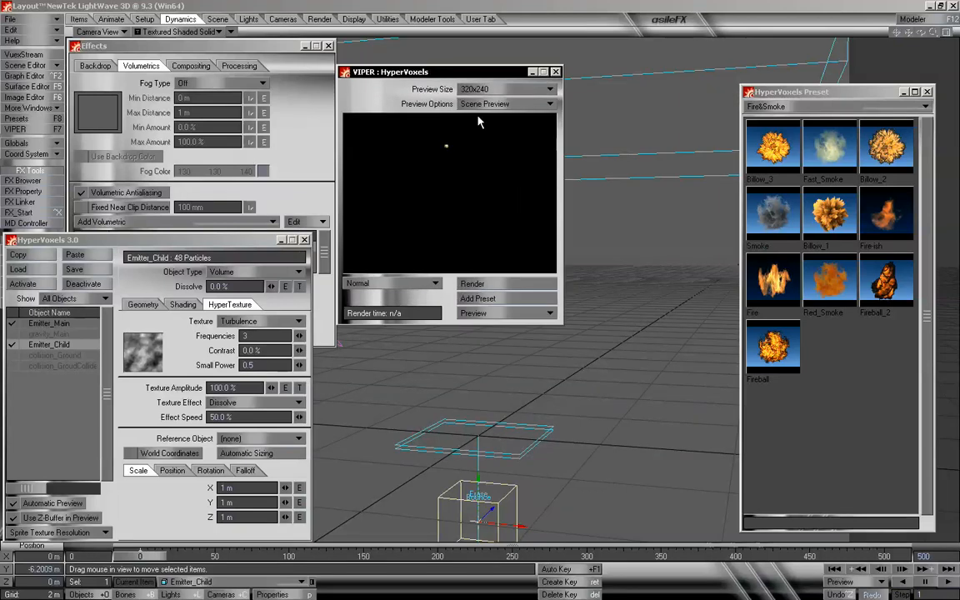
left_click(489, 285)
- Examine the VIPER Preview Options dialog and close it without changing anything
left_click(510, 315)
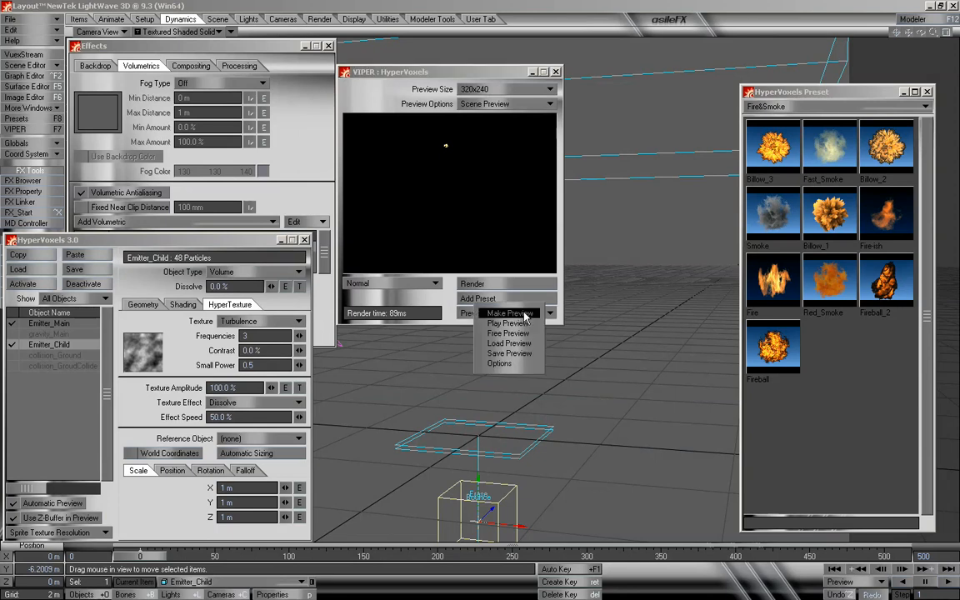
left_click(510, 363)
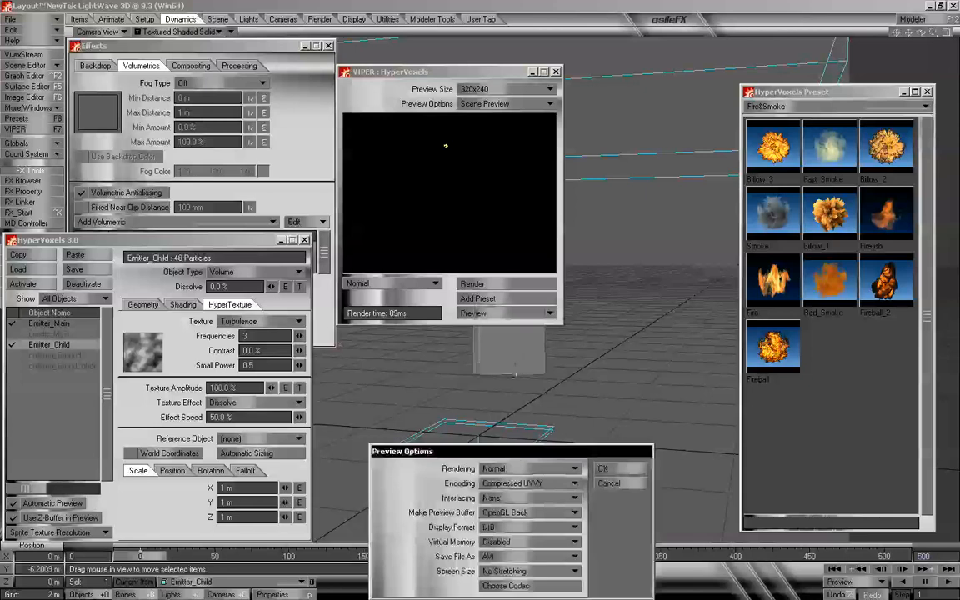
left_click_drag(515, 456, 505, 348)
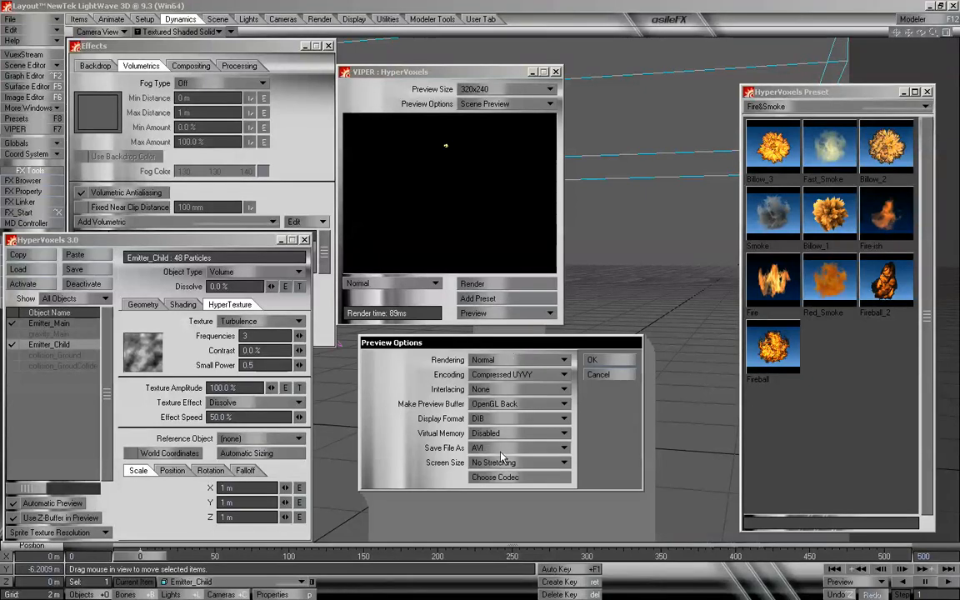
left_click(613, 376)
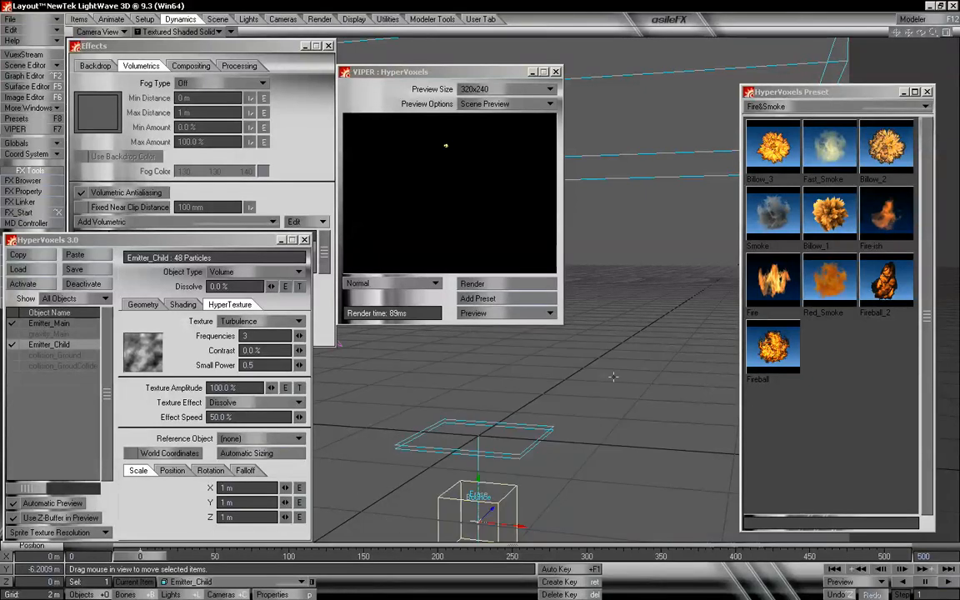
- Make an animated VIPER preview of the scene and play it back
left_click(493, 313)
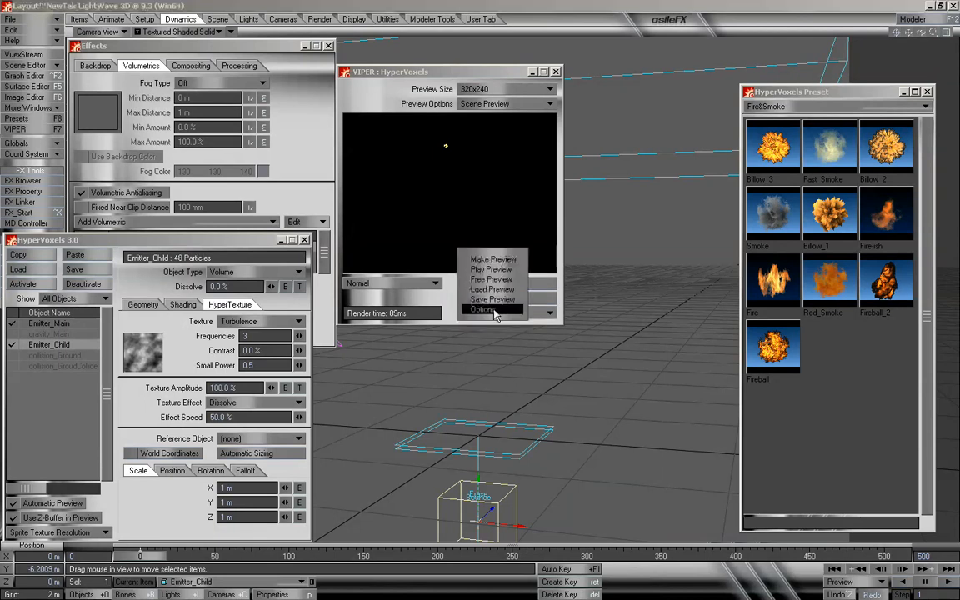
left_click(487, 262)
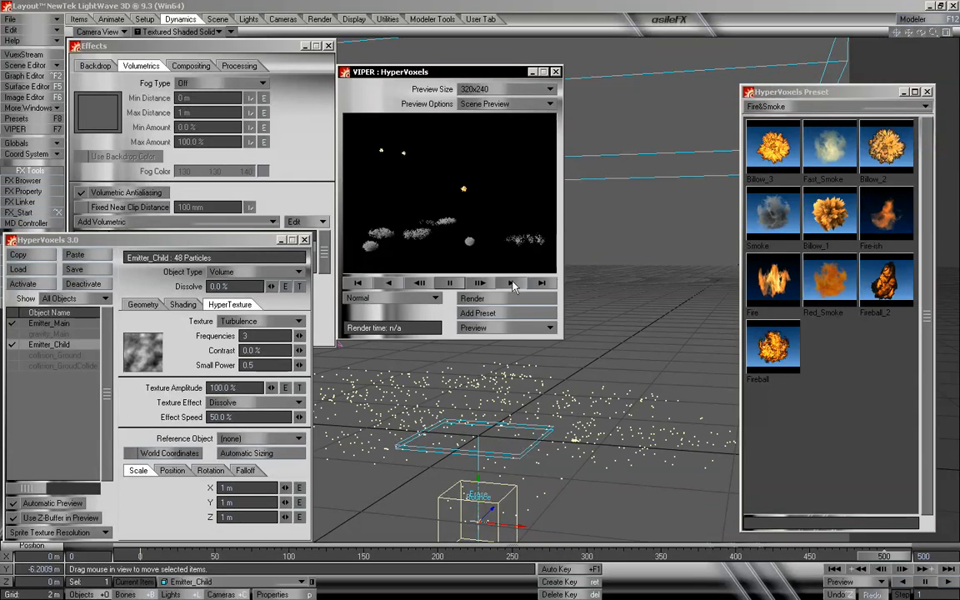
left_click(512, 283)
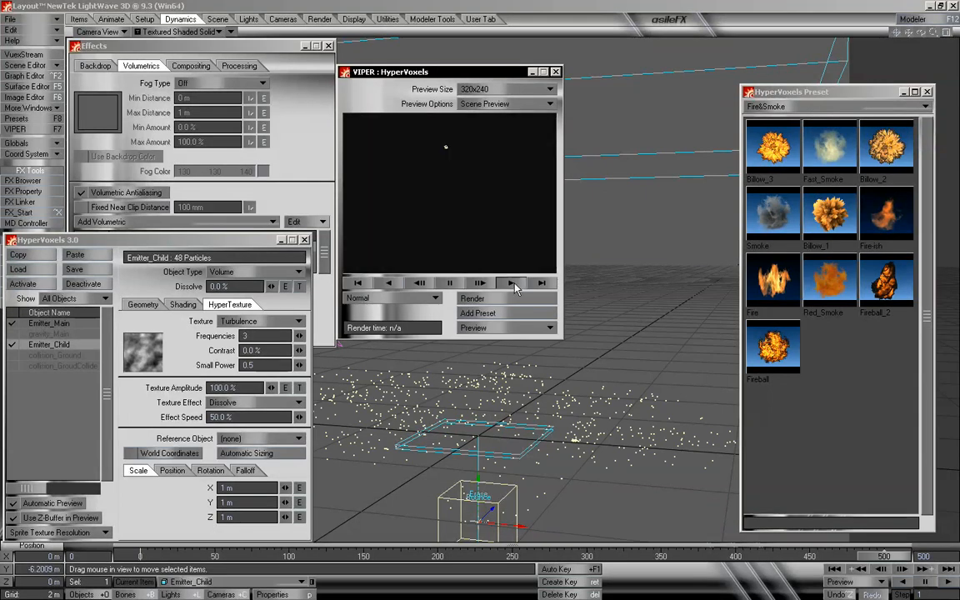
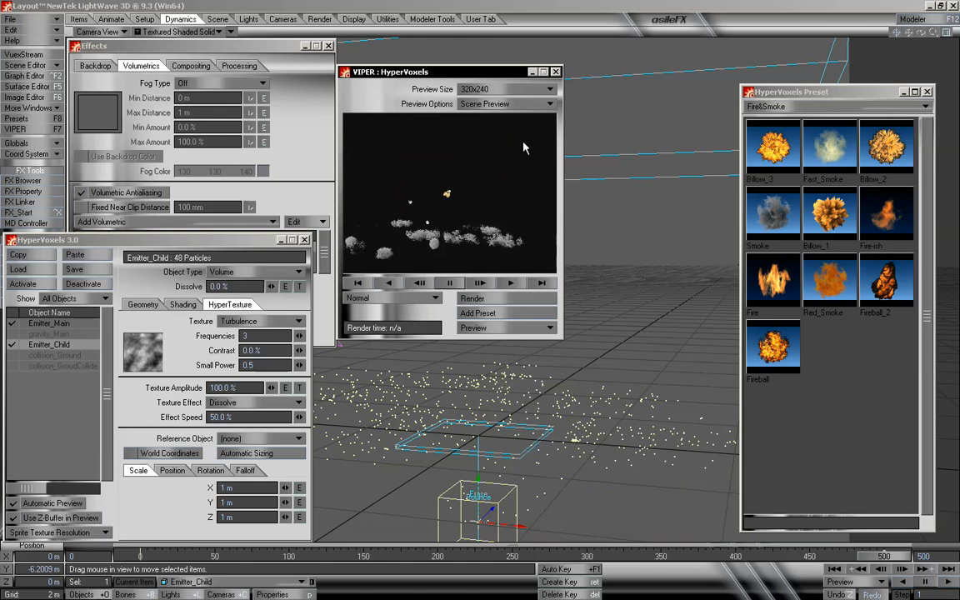
- Close VIPER and the HyperVoxels settings, and remove HyperVoxels 3.0 from the scene's volumetric effects
left_click(556, 72)
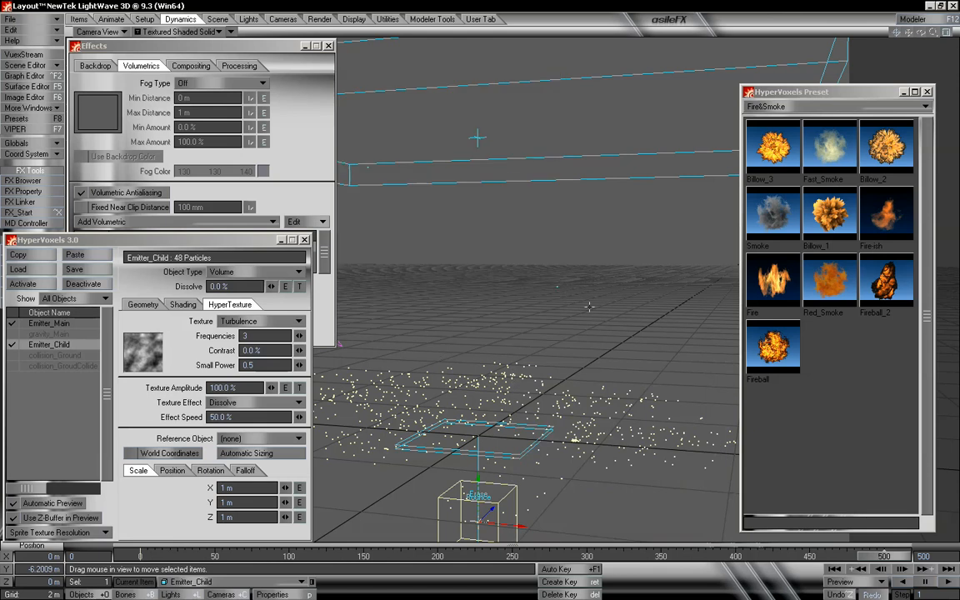
left_click(305, 241)
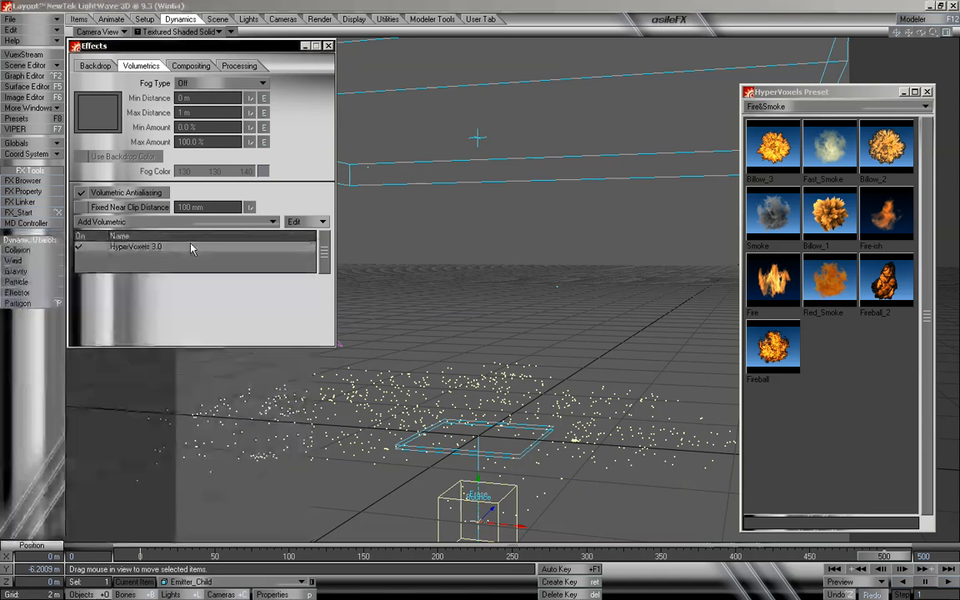
left_click(309, 222)
left_click(317, 252)
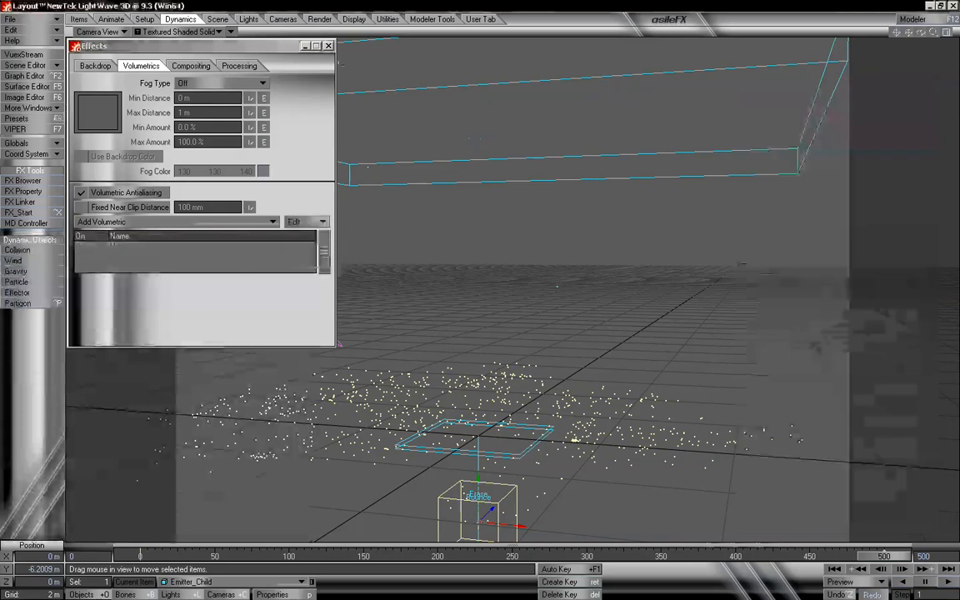
left_click(328, 46)
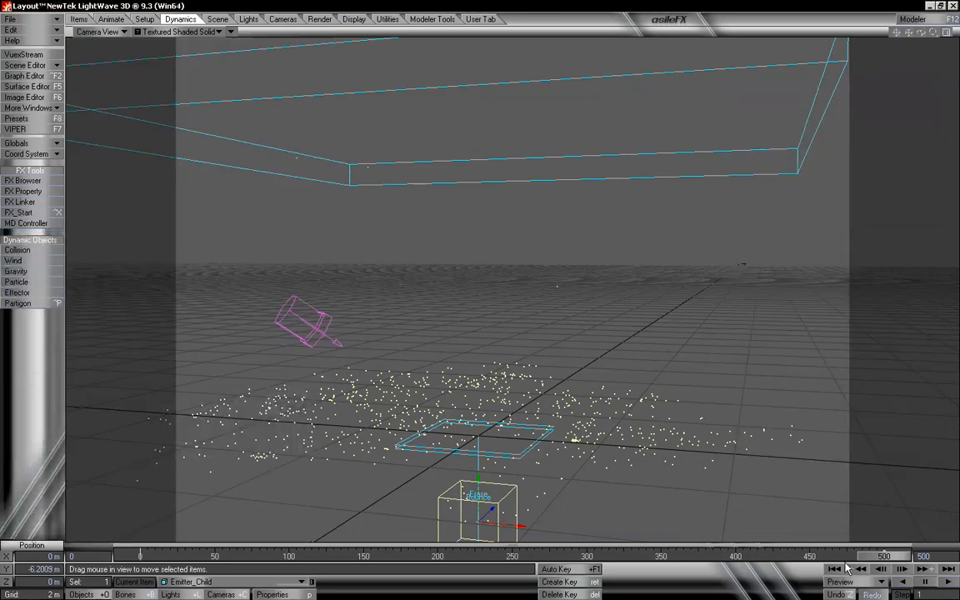
- Return to frame 0 and add an HV particle emitter named Emitter_Child_Collide, closing its FX_Emitter settings
left_click_drag(885, 556, 866, 556)
left_click_drag(747, 556, 137, 556)
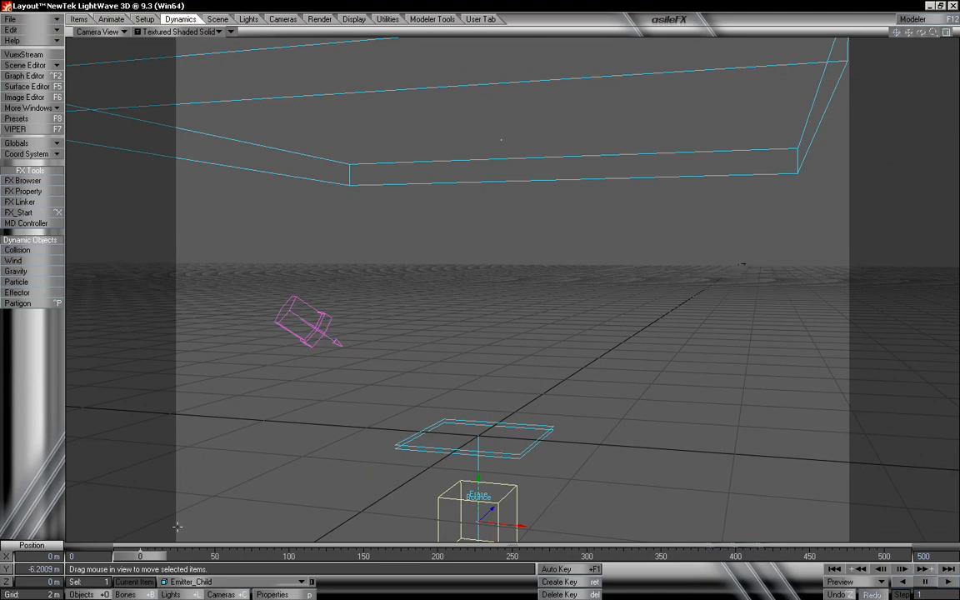
mouse_move(157, 557)
left_mouse_down()
mouse_move(711, 556)
mouse_move(140, 556)
left_mouse_up()
left_click(38, 288)
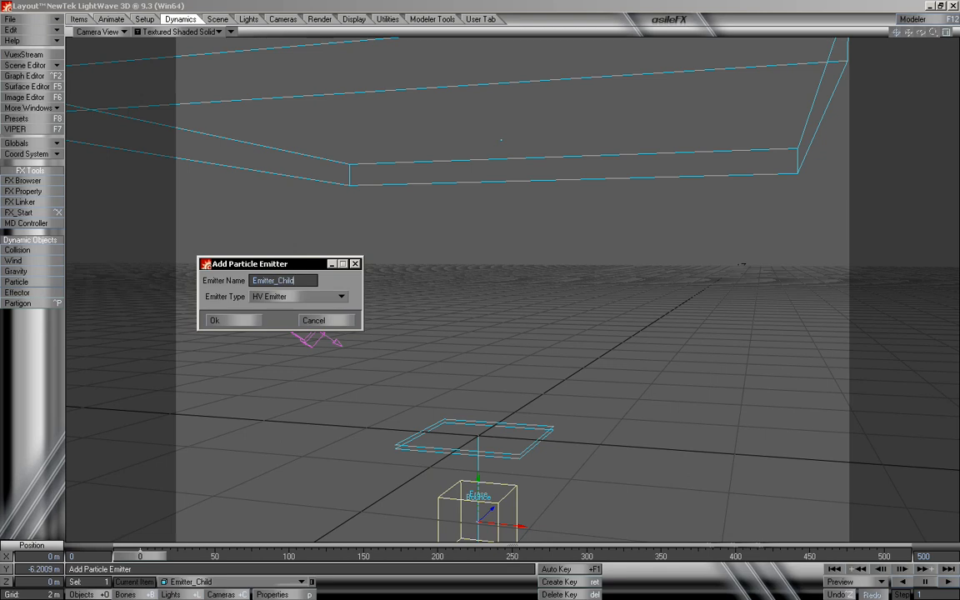
type("_Child_Collide")
left_click(248, 320)
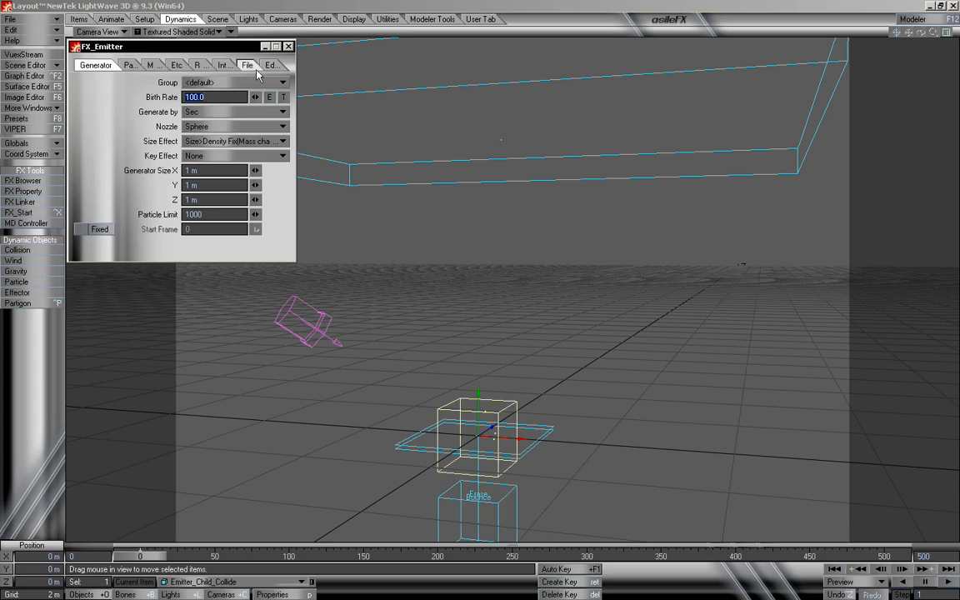
left_click(288, 46)
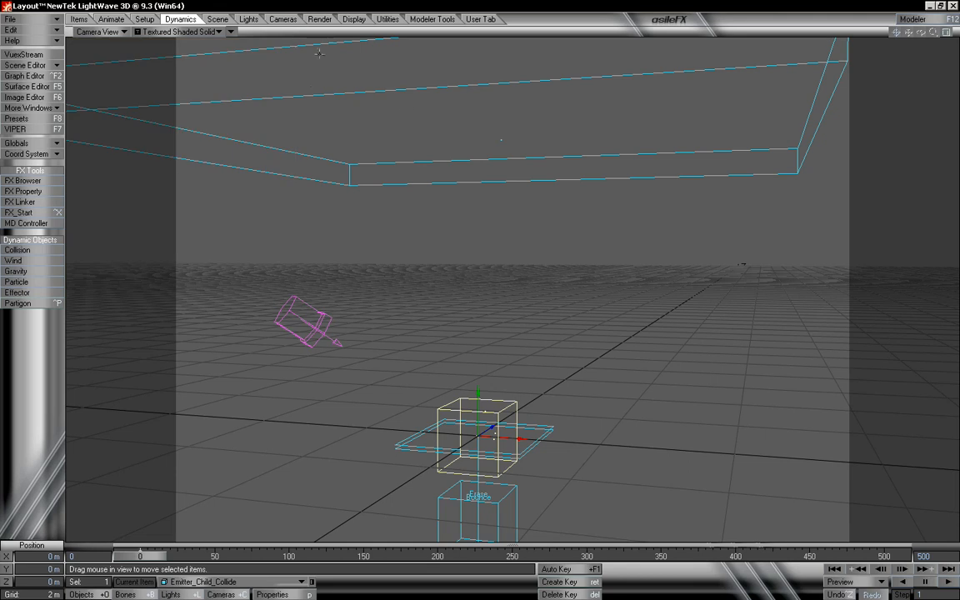
- Switch the viewport to Perspective and orbit to a higher viewing angle, keeping the timeline at frame 0
left_click(97, 31)
left_click(104, 90)
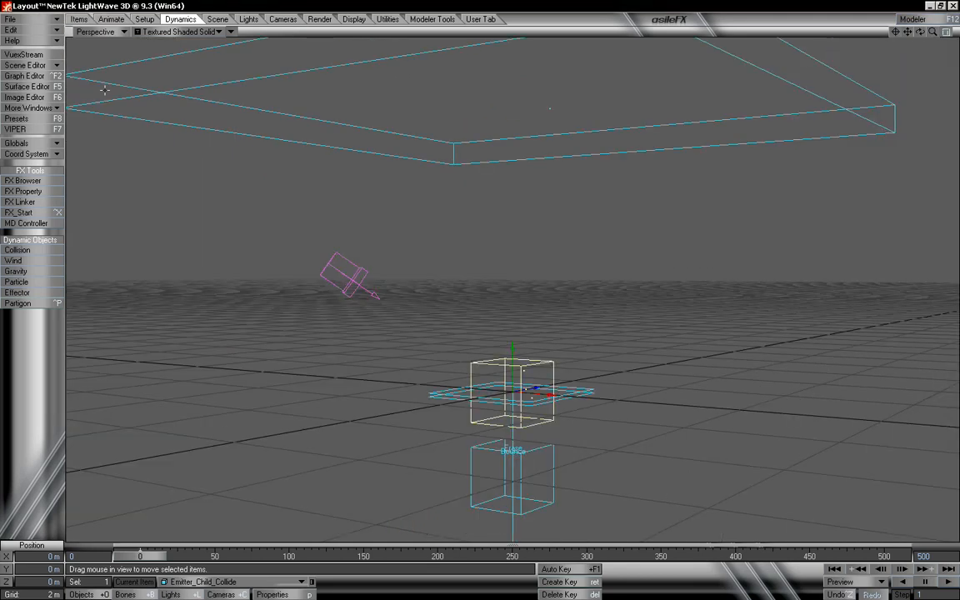
left_click_drag(922, 32, 923, 37)
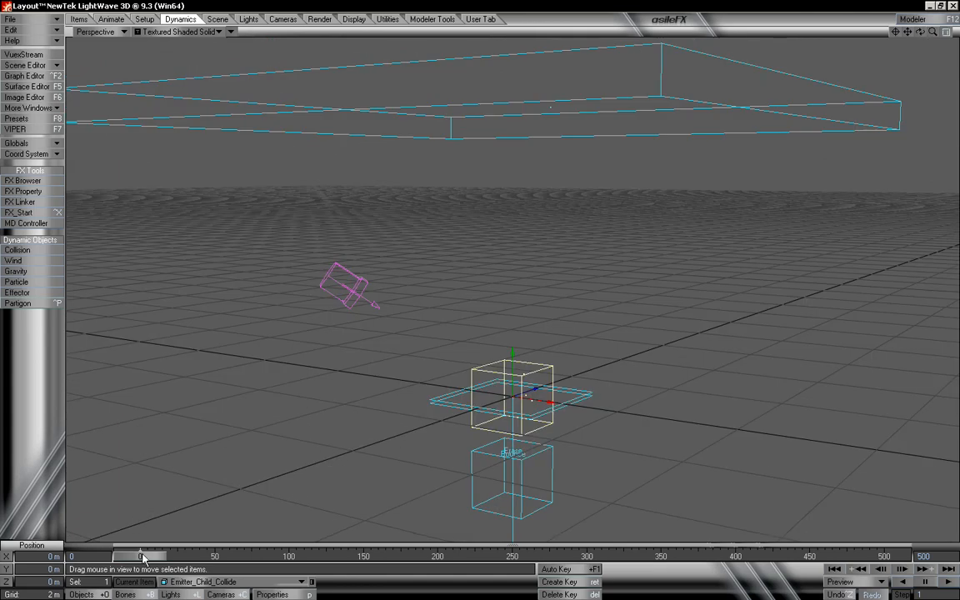
mouse_move(143, 560)
left_mouse_down()
mouse_move(298, 557)
mouse_move(140, 557)
left_mouse_up()
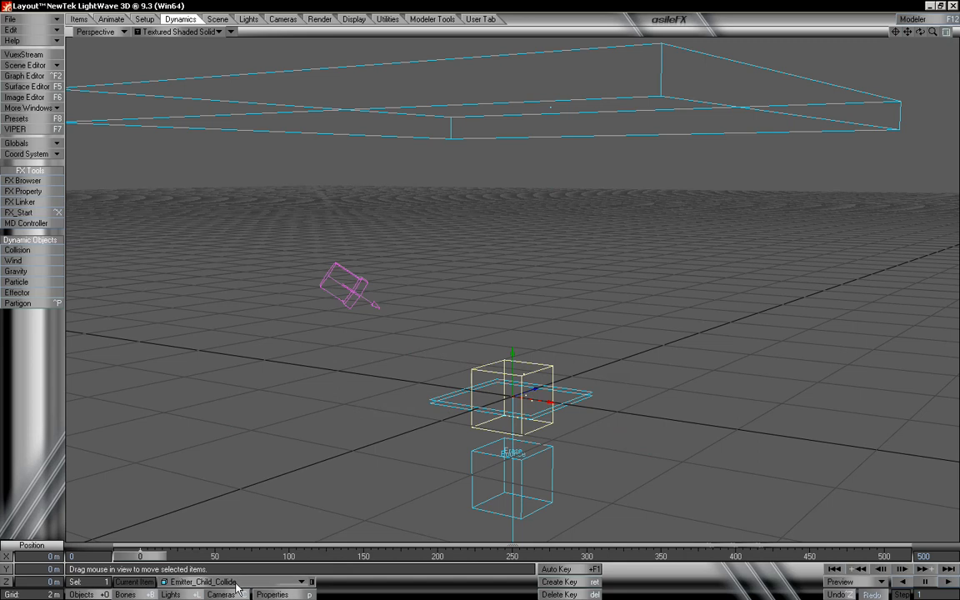
- Parent Emitter_Child_Collide to Emitter_Child in its motion options
key("m")
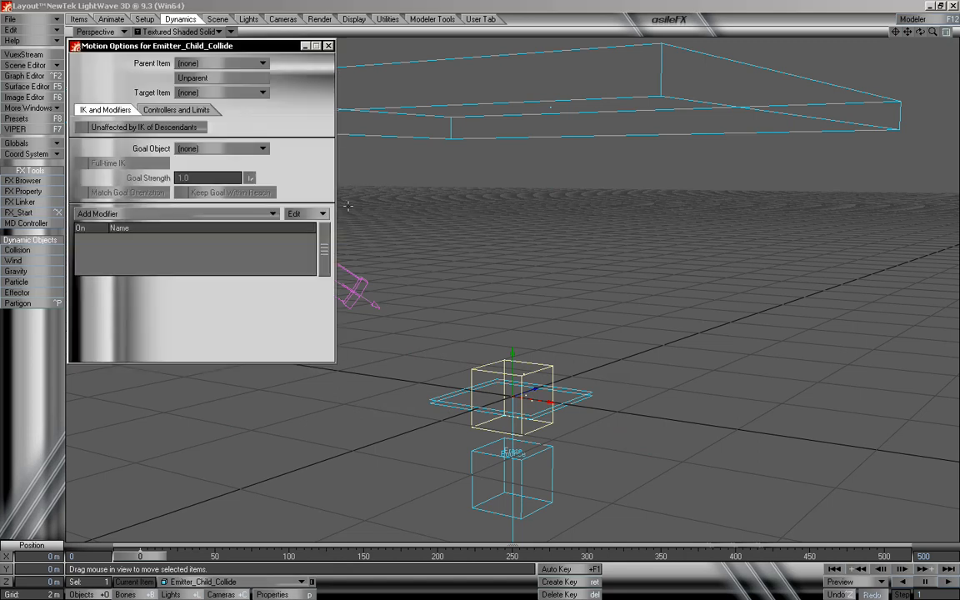
left_click(215, 63)
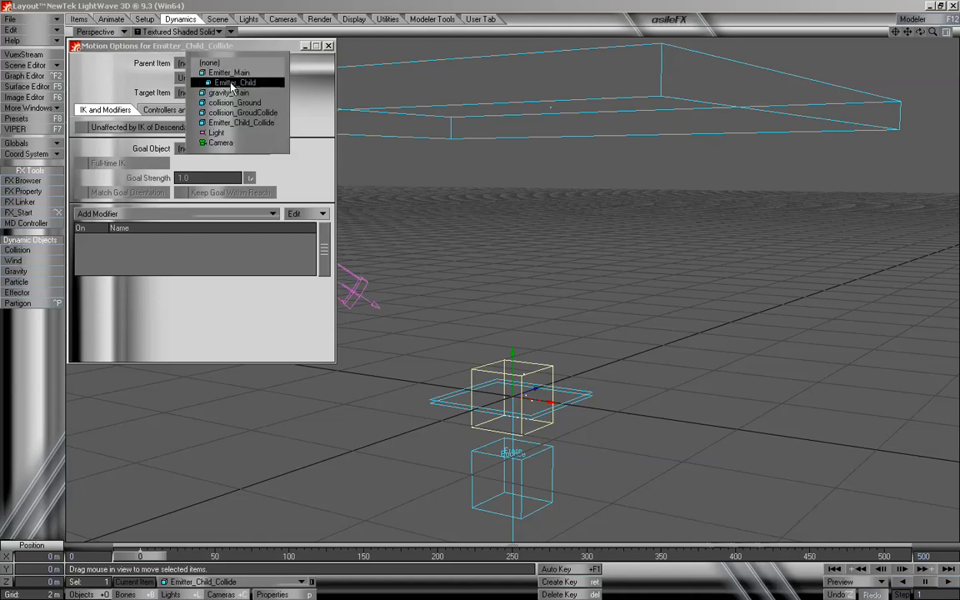
left_click(247, 87)
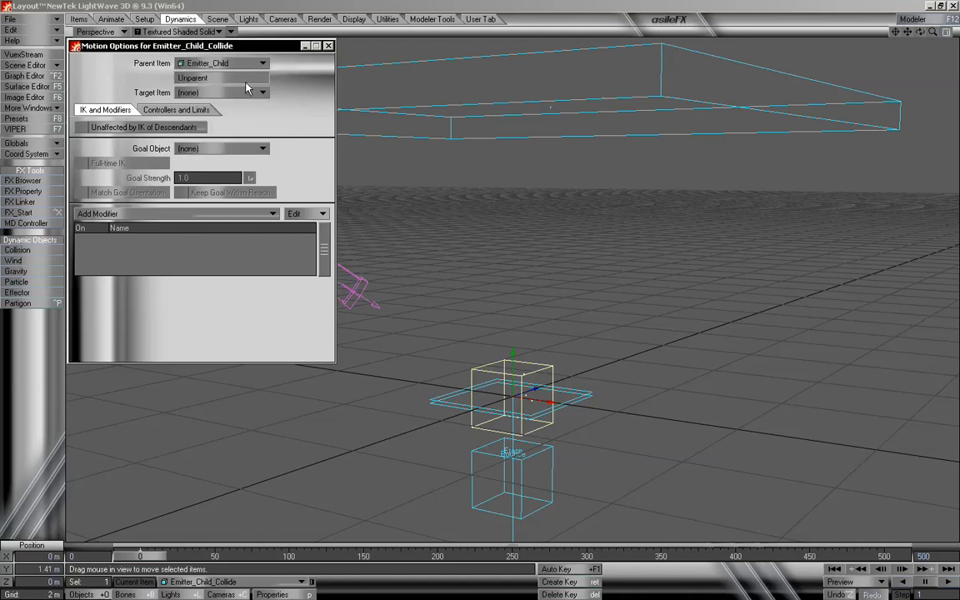
left_click(329, 47)
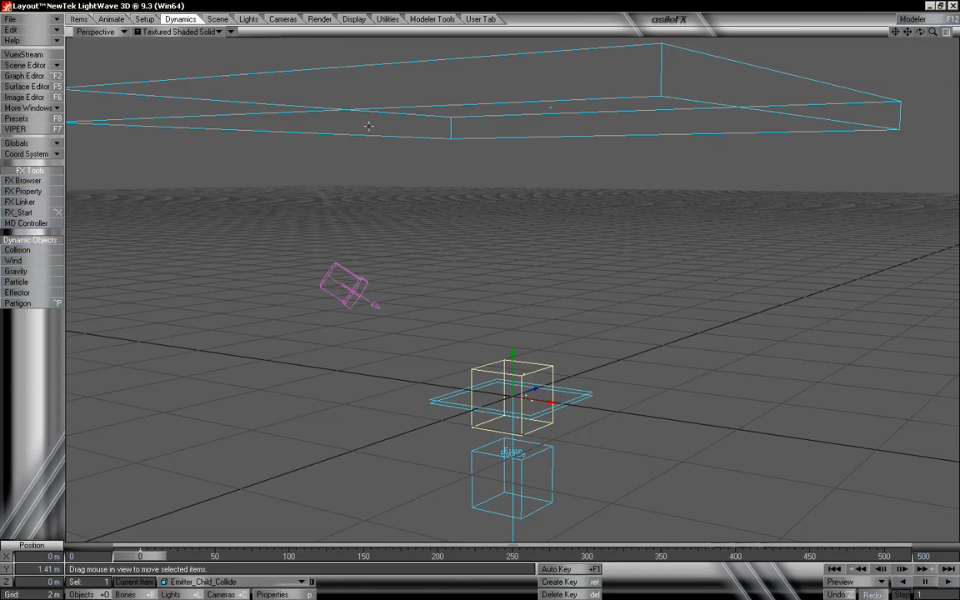
- Open Emitter_Child_Collide's FX emitter settings and assign it to a new group named Group_Collide_Child
key("p")
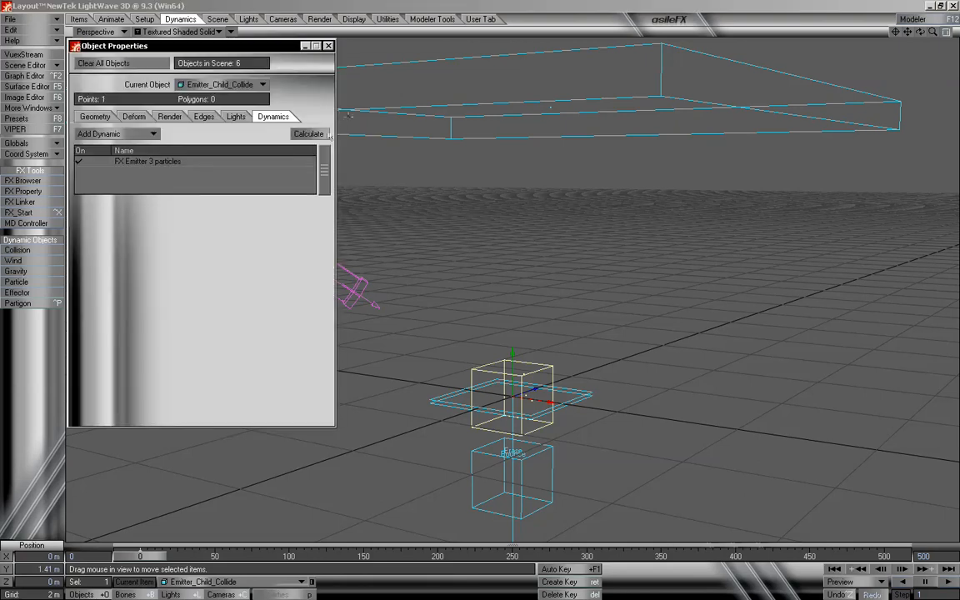
left_click(229, 162)
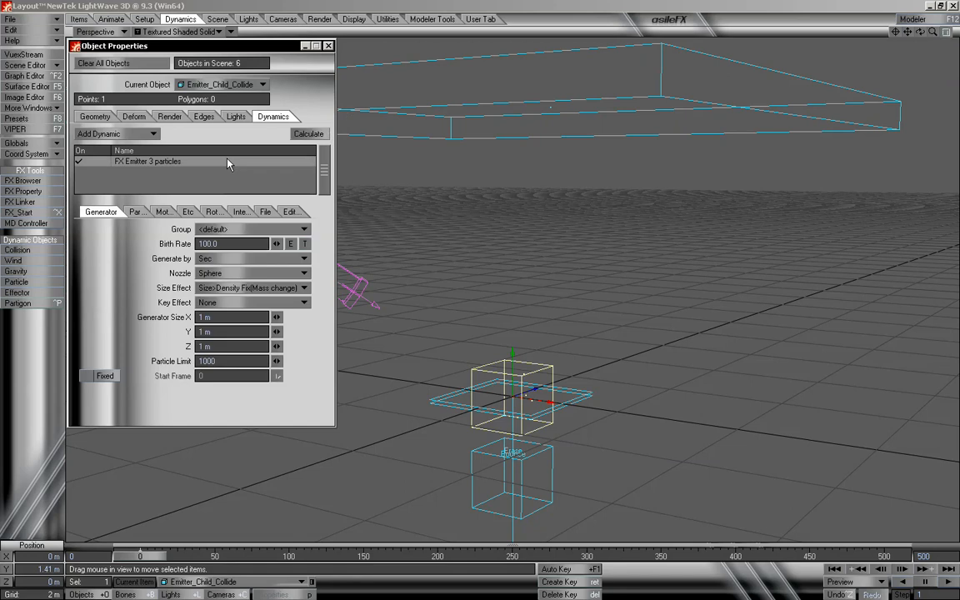
left_click(260, 232)
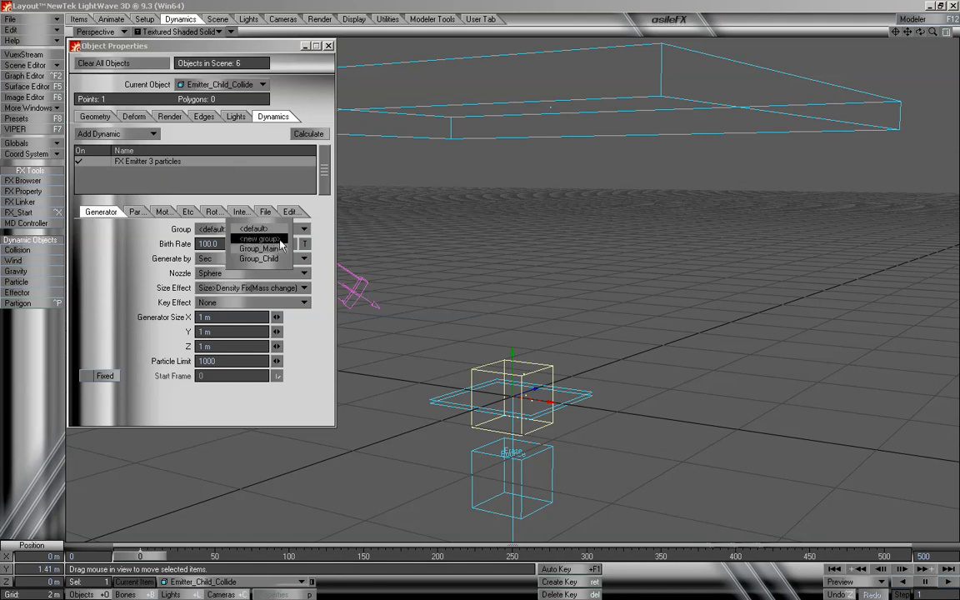
left_click(260, 239)
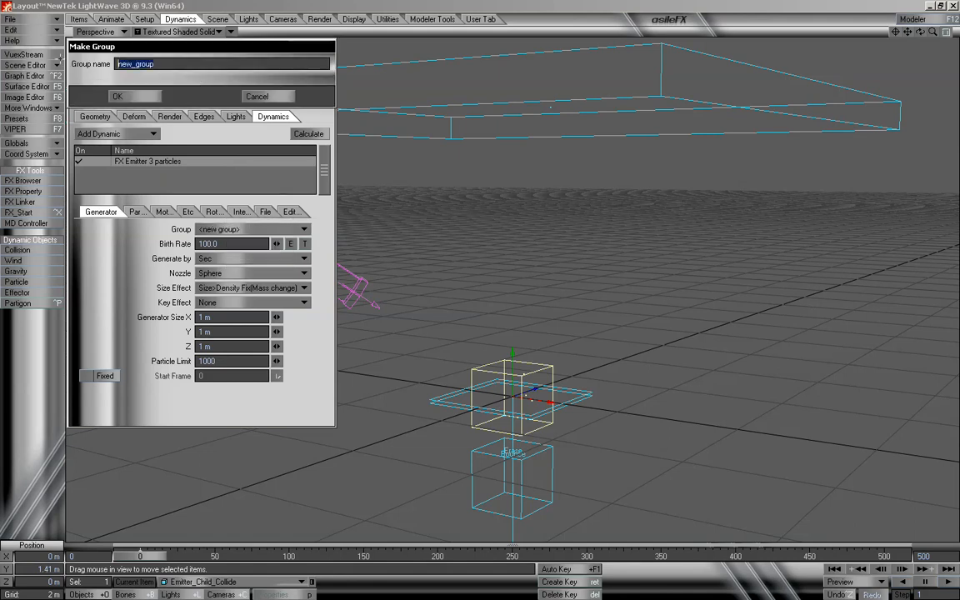
type("Group_Collide_Child")
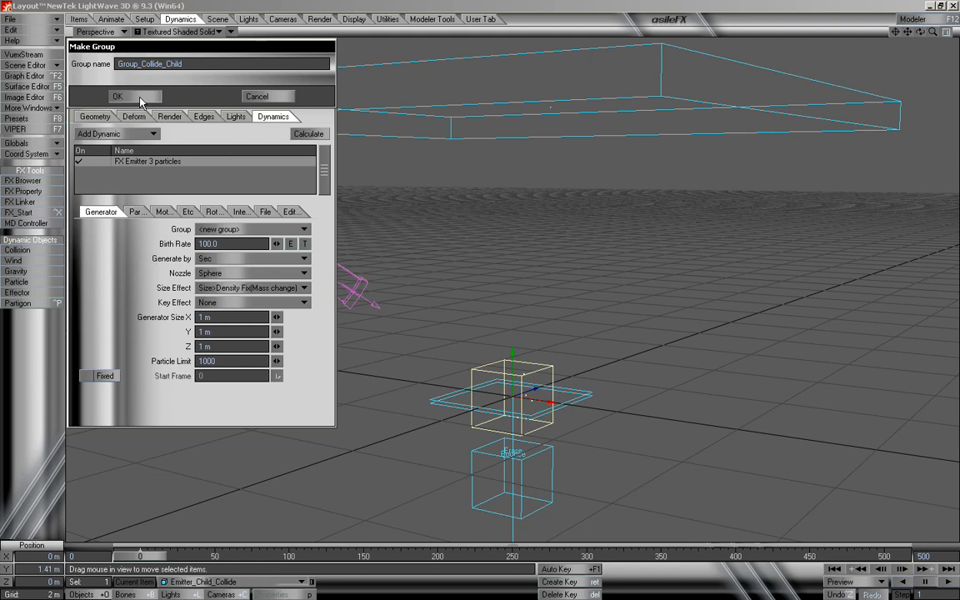
left_click(117, 97)
left_click(266, 232)
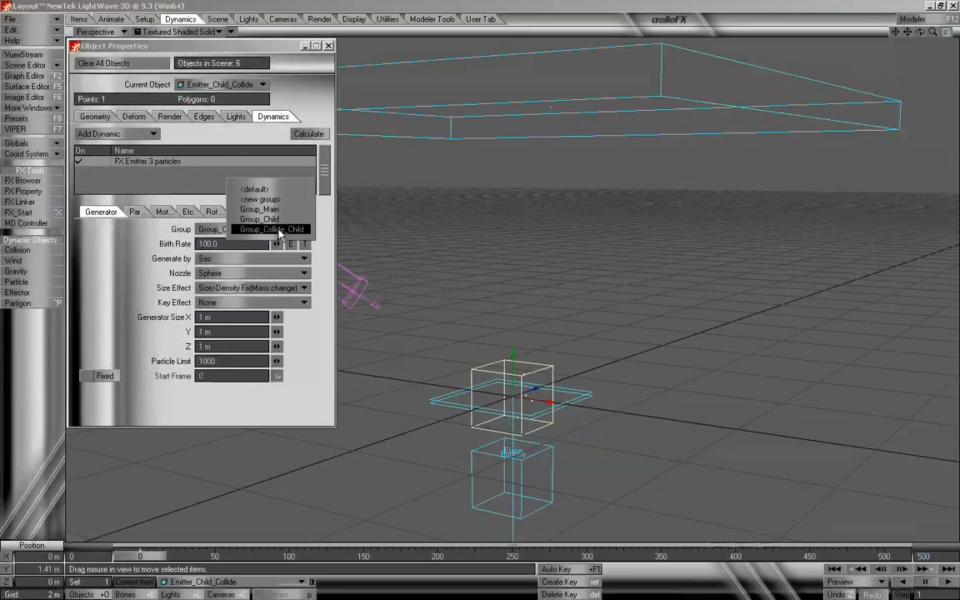
left_click(272, 229)
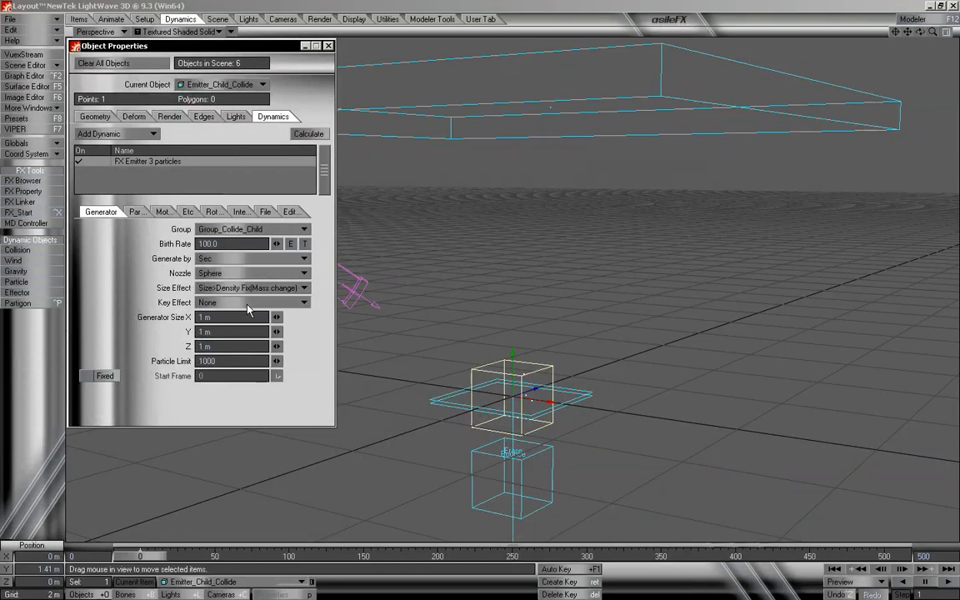
- Set the emitter's nozzle to Parent-Emitter and recalculate the particles, returning to frame 0
left_click(229, 274)
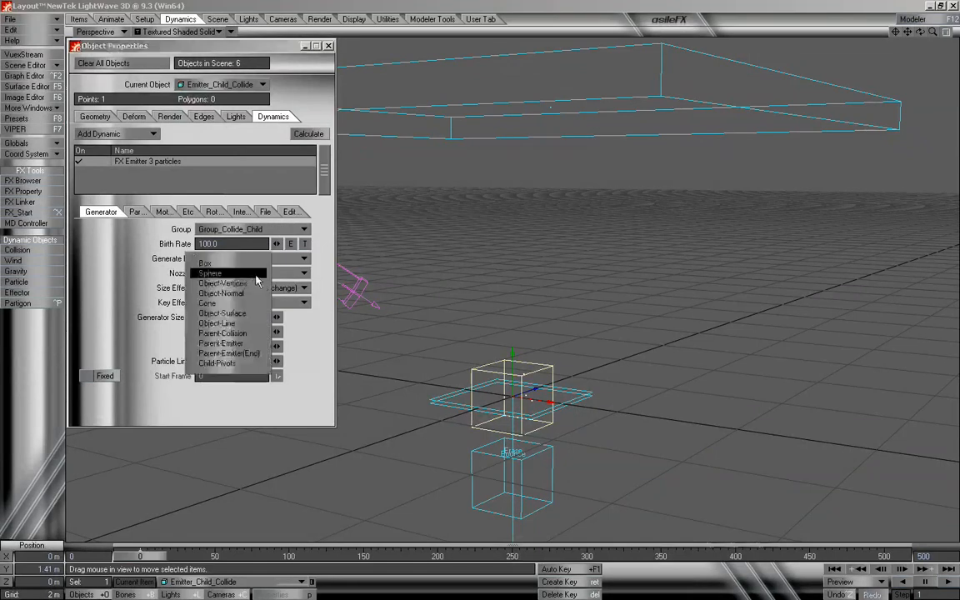
left_click(257, 343)
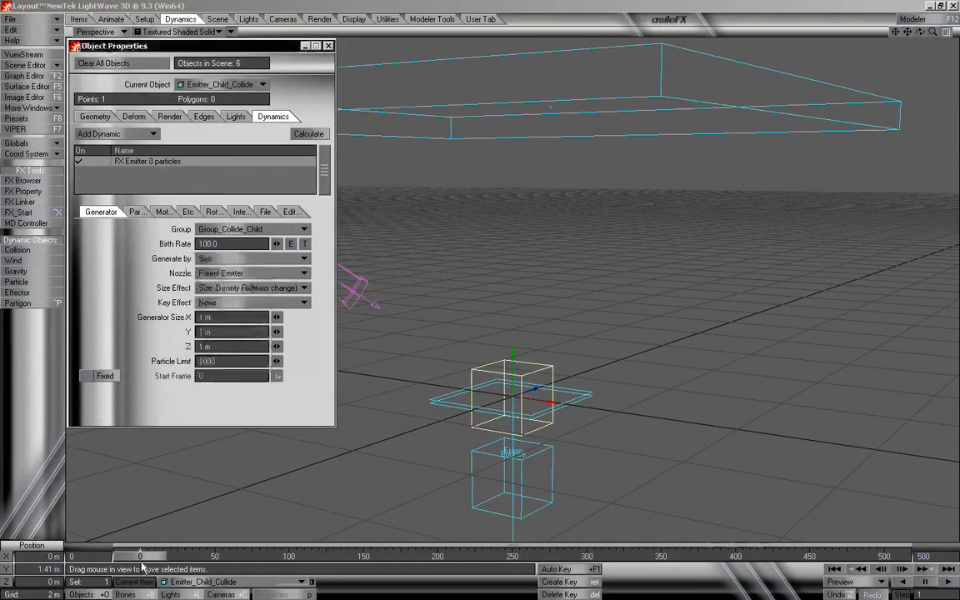
mouse_move(142, 557)
left_mouse_down()
mouse_move(435, 556)
mouse_move(139, 557)
left_mouse_up()
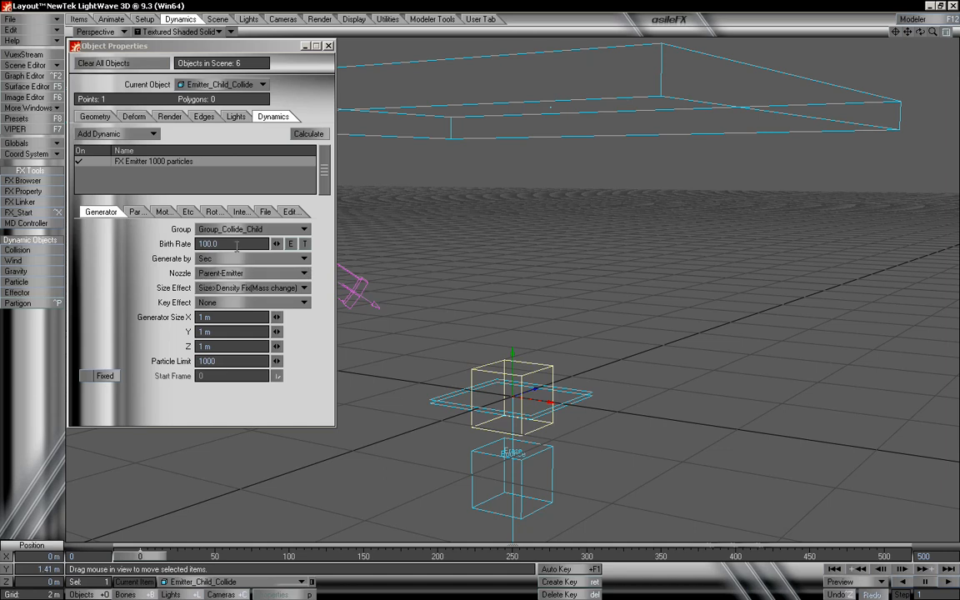
- Set the emitter's birth rate to 200 and its particle limit to 100000
left_click(217, 243)
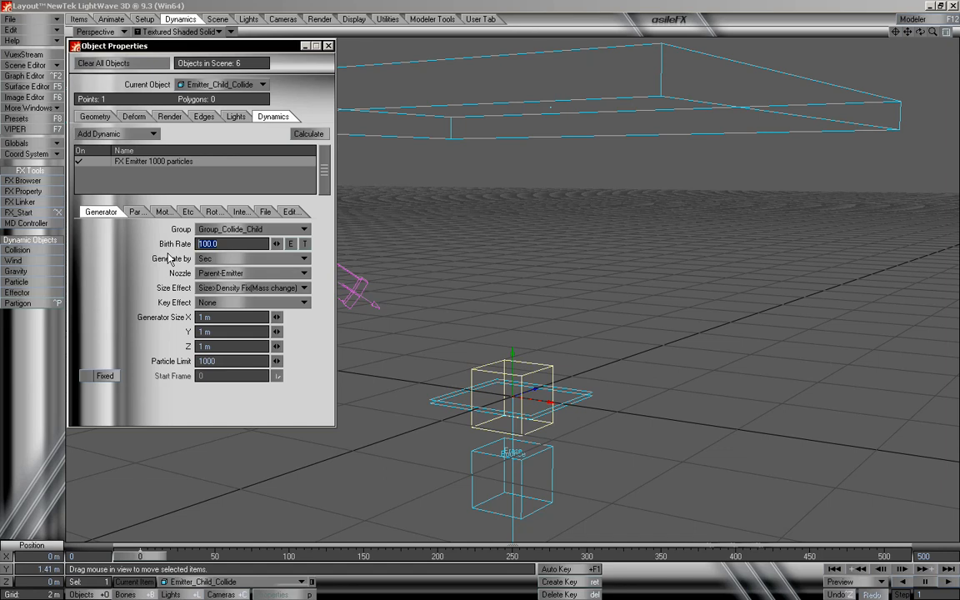
type("200")
key("Tab")
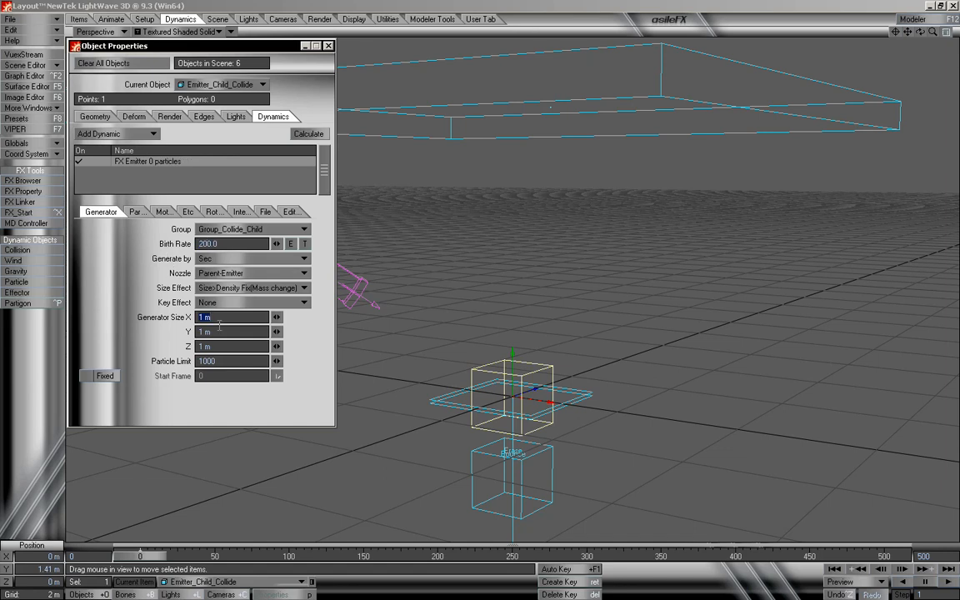
left_click(229, 361)
- Set the particles' life time to 500 frames and recalculate the simulation, returning to frame 0
left_click(140, 212)
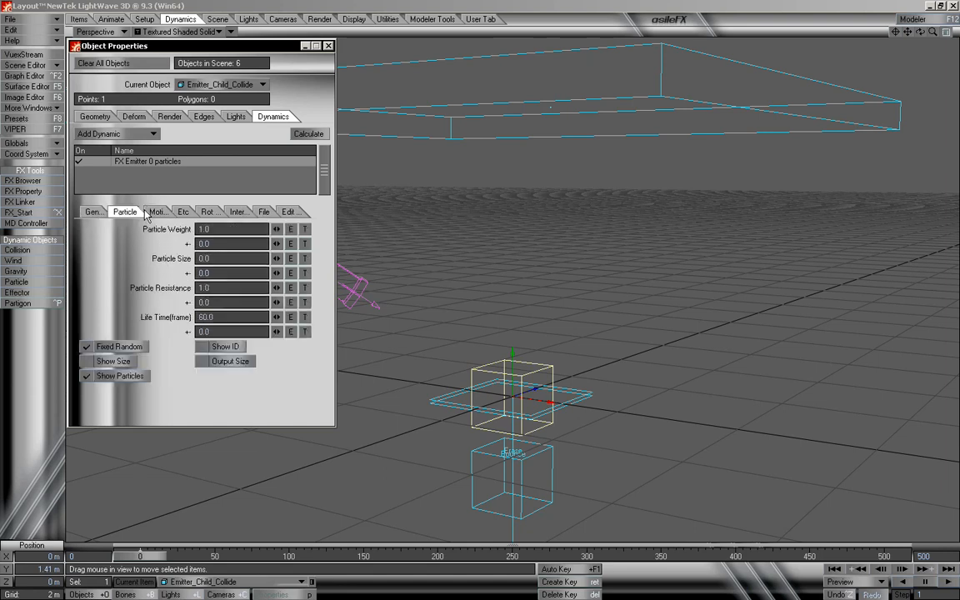
left_click(219, 317)
type("50")
mouse_move(141, 553)
left_mouse_down()
mouse_move(361, 556)
mouse_move(140, 556)
left_mouse_up()
- Set the birth rate of Emitter_Child_Collide to 150
left_click(94, 211)
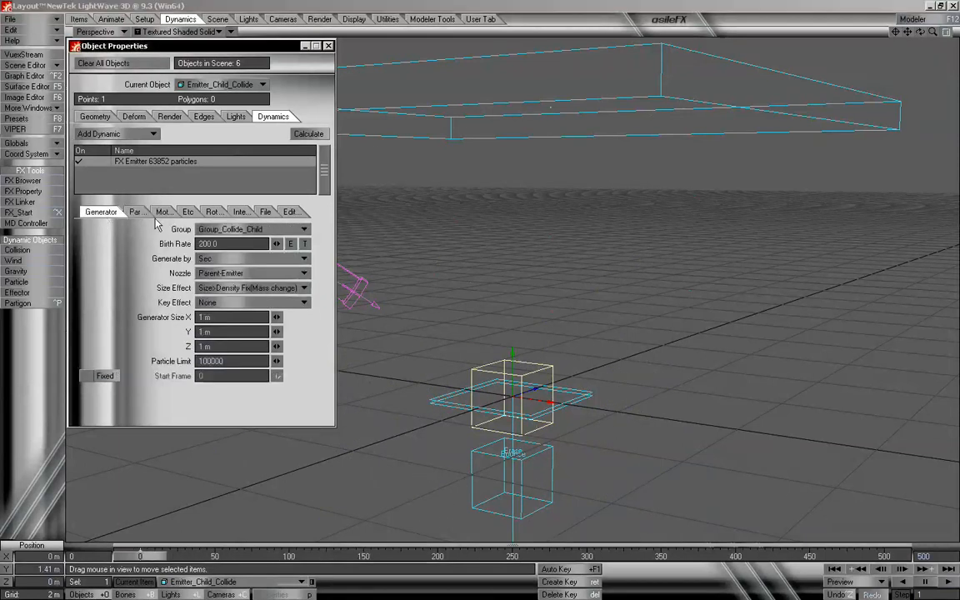
left_click(224, 243)
type("150")
key("Tab")
key("Tab")
key("Tab")
key("Tab")
key("Tab")
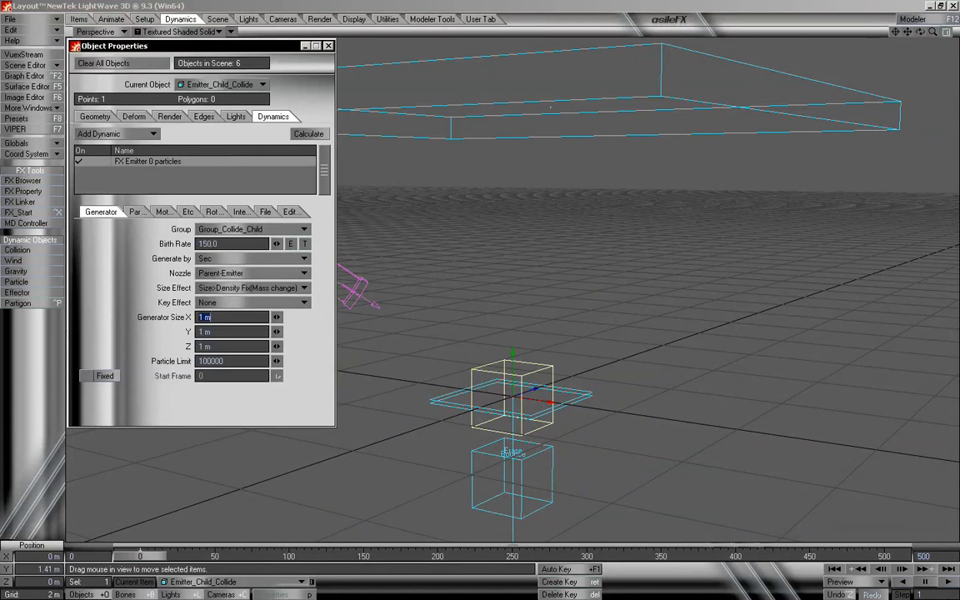
- Set the emitter's motion vibration to 0.5 m/s
left_click(163, 212)
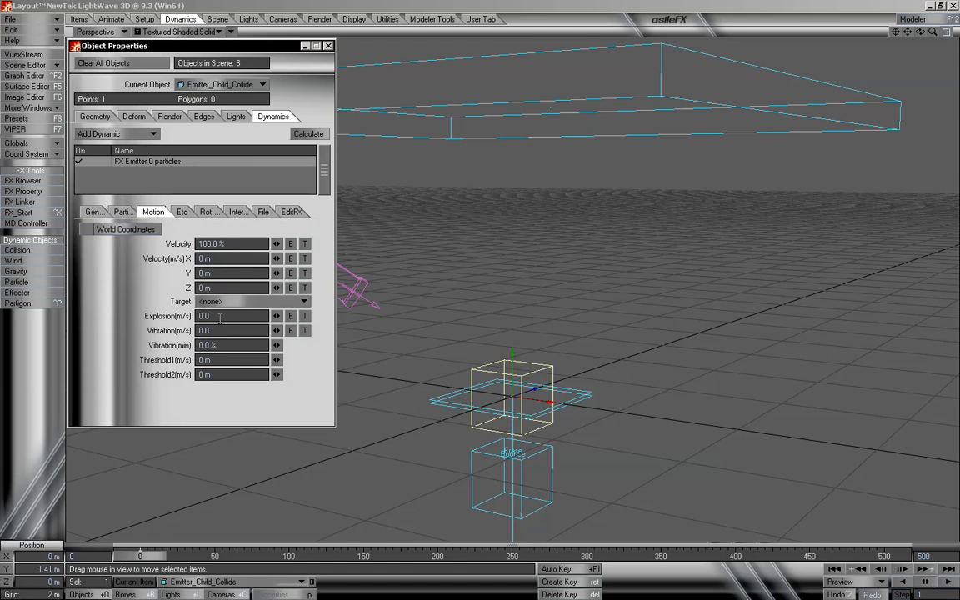
key("Tab")
type("0.5")
key("Tab")
key("Tab")
key("Tab")
- Scrub the timeline and examine the particles splashing at the ground, both up close and from farther away
left_click_drag(141, 556, 223, 556)
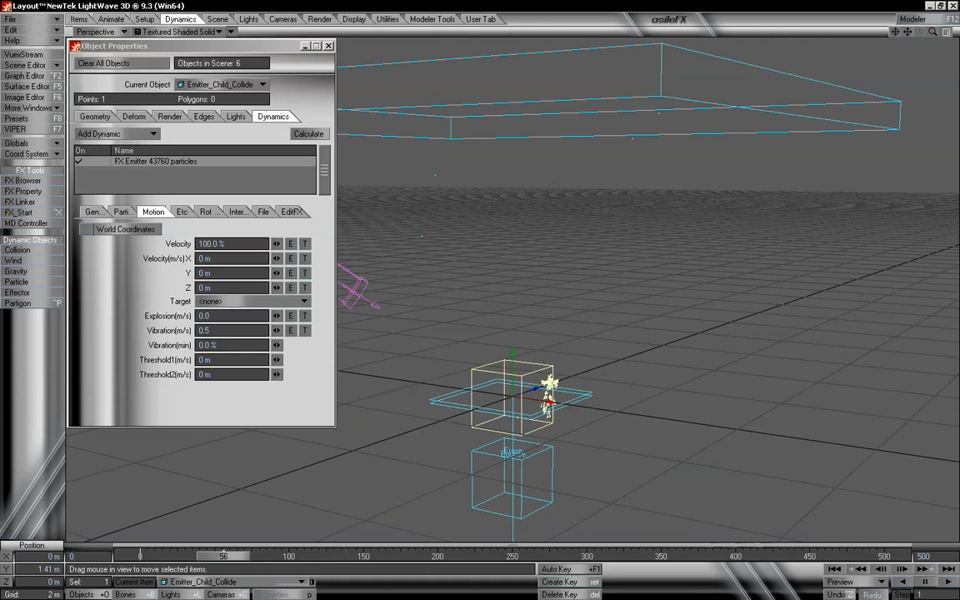
left_click_drag(920, 32, 920, 13)
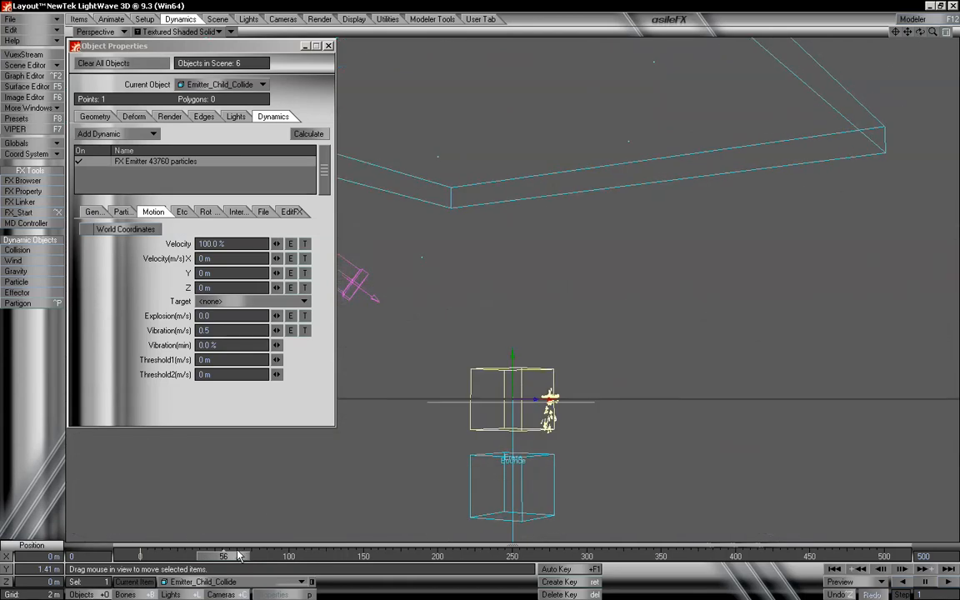
left_click_drag(931, 30, 910, 33)
left_click_drag(909, 32, 908, 64)
mouse_move(909, 32)
right_mouse_down()
mouse_move(908, 56)
mouse_move(909, 39)
right_mouse_up()
left_click_drag(934, 32, 909, 34)
right_click_drag(908, 31, 908, 47)
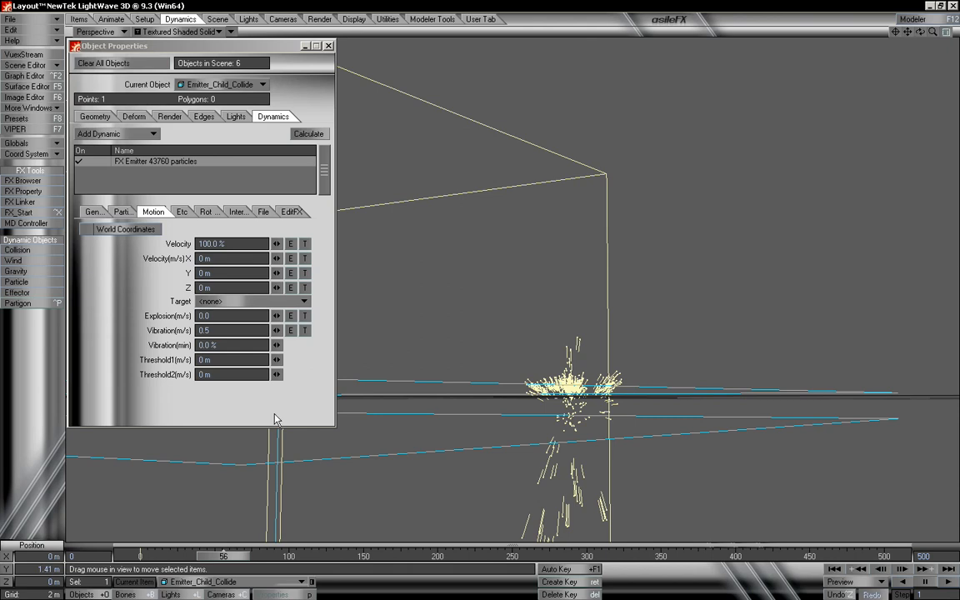
left_click_drag(243, 558, 221, 557)
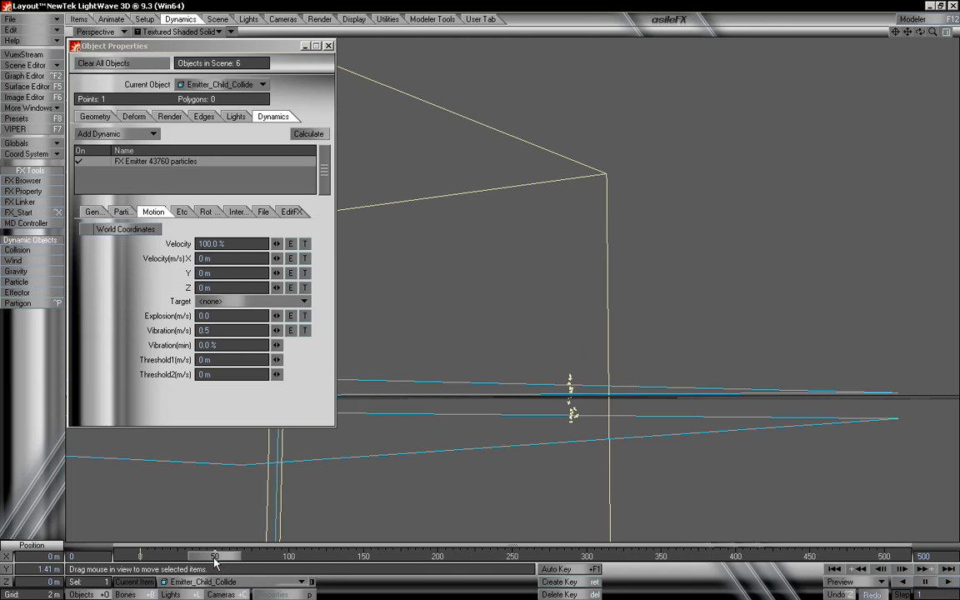
left_click_drag(215, 560, 126, 556)
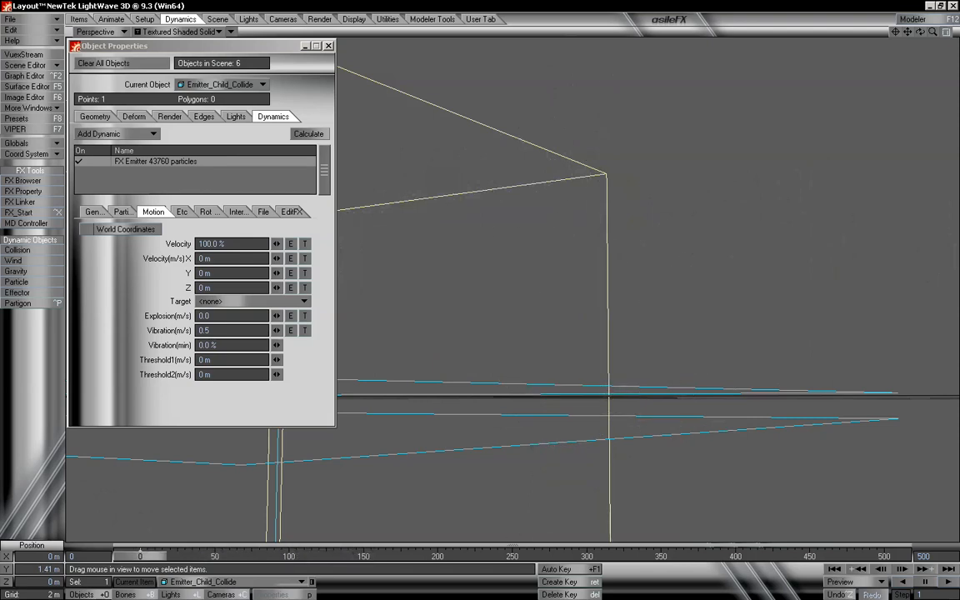
left_click_drag(934, 33, 859, 33)
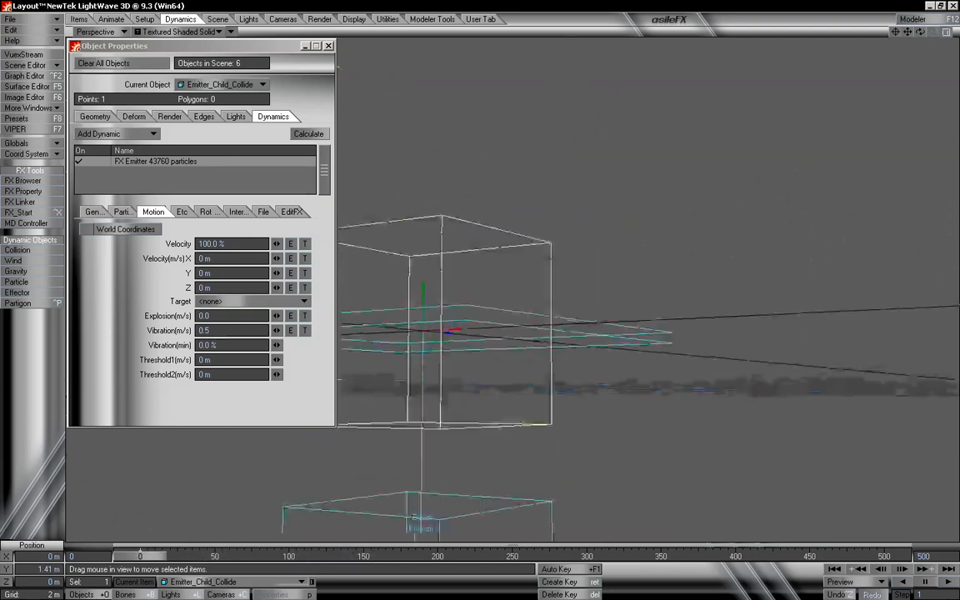
left_click_drag(922, 32, 900, 33)
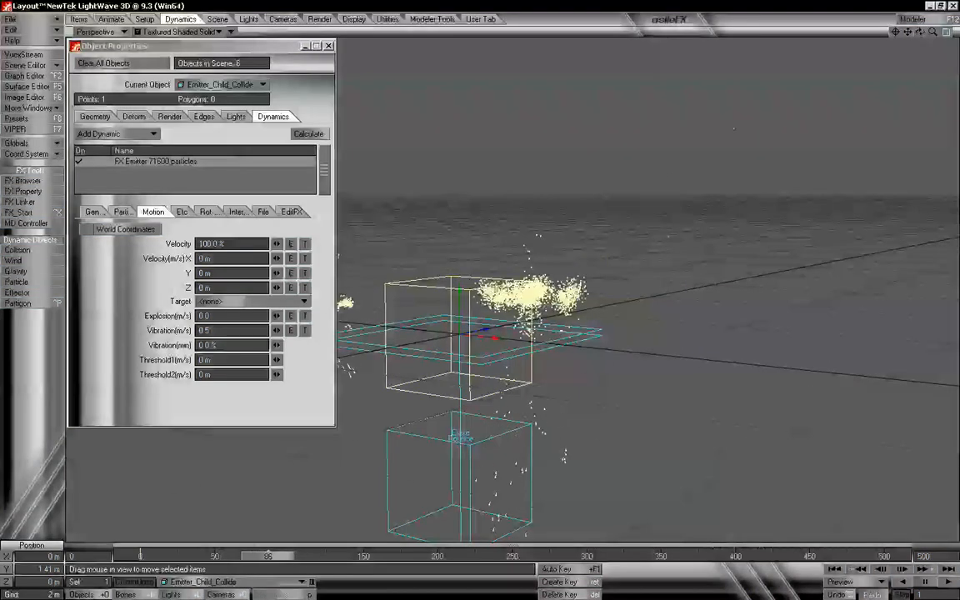
- Set the emitter's birth rate to 50 and return to frame 0
left_click(93, 212)
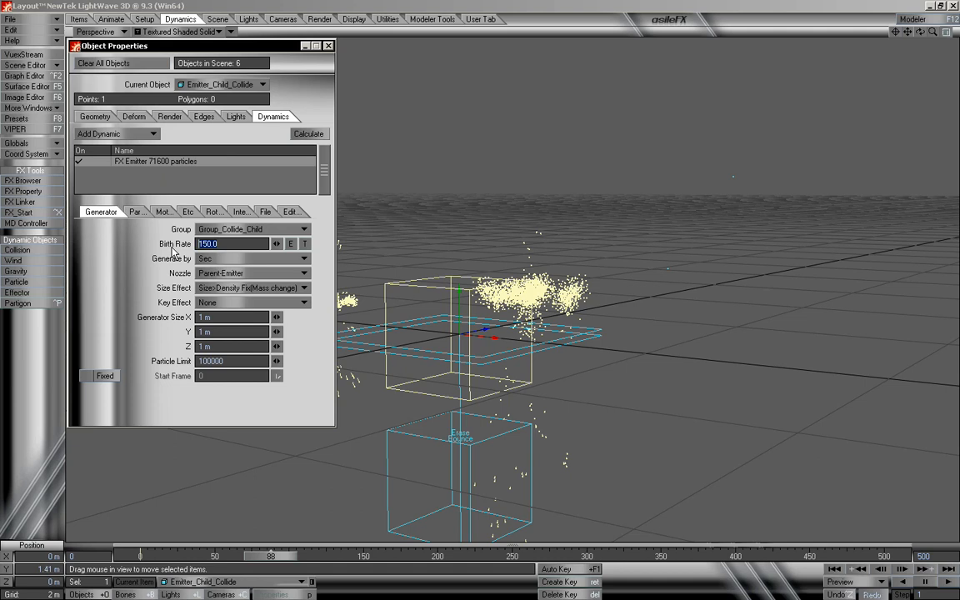
key("Tab")
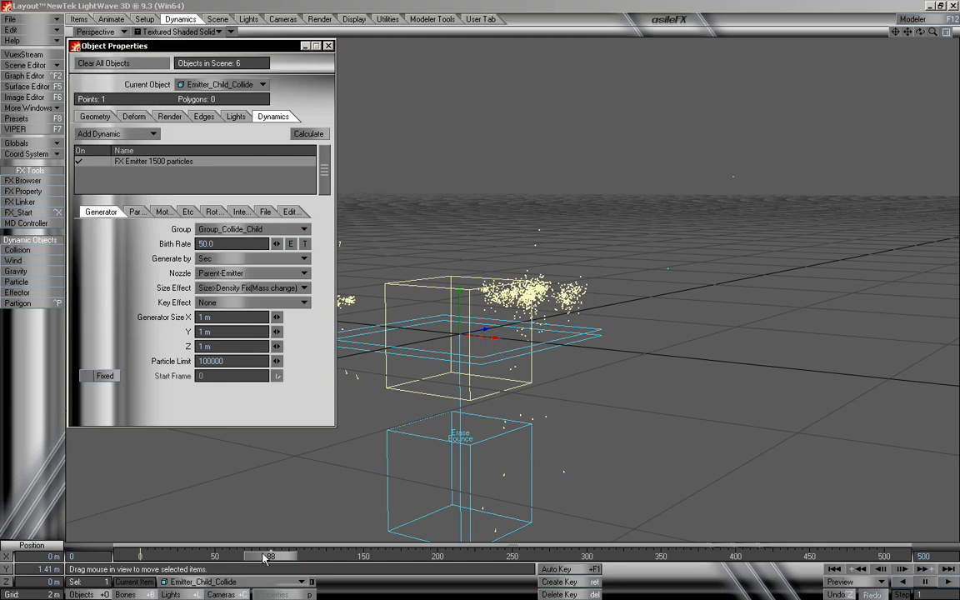
left_click_drag(265, 559, 140, 557)
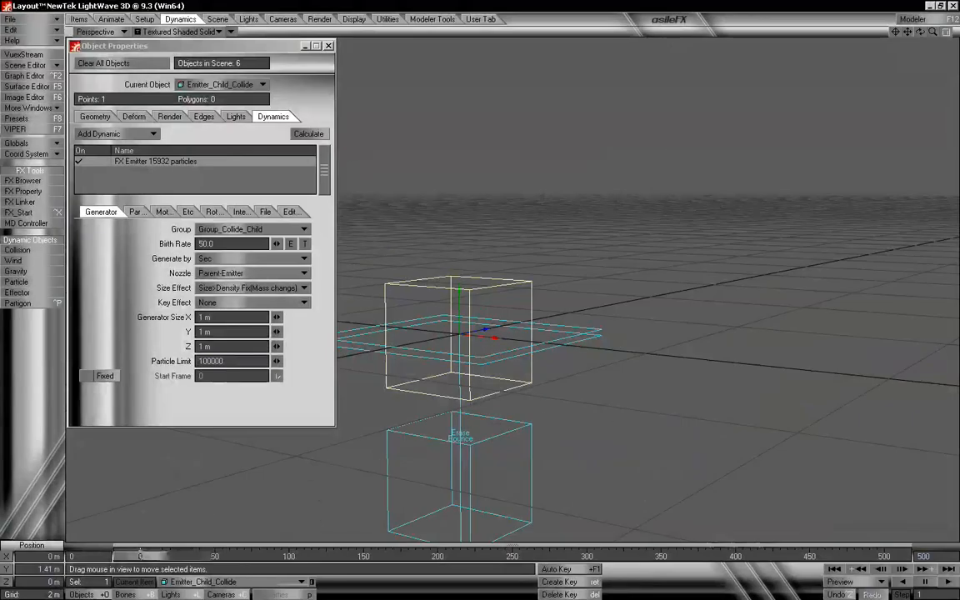
- Set the emitter's vibration to 0.1 m/s and scrub the timeline to check the particle clusters up close
left_click(162, 211)
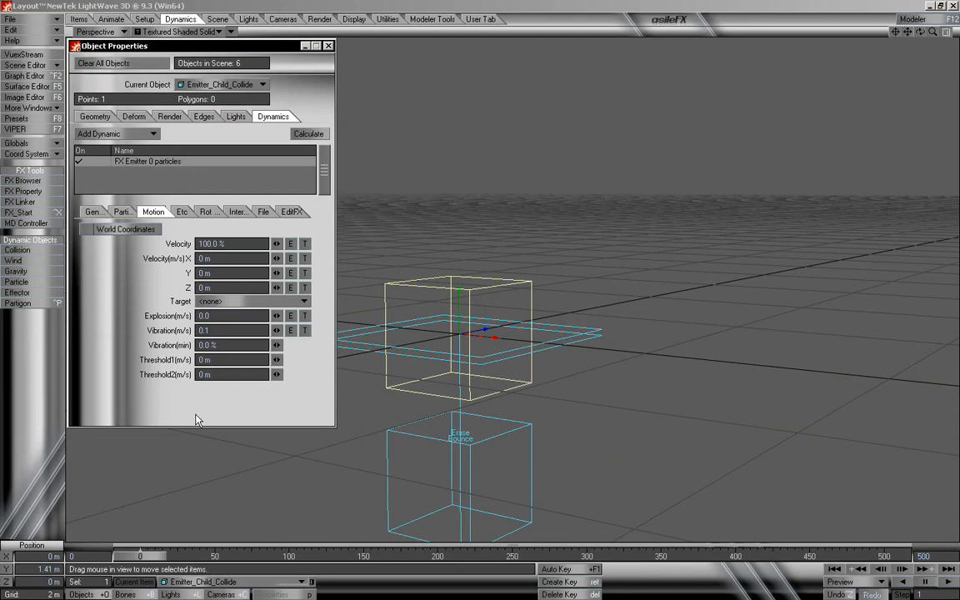
left_click_drag(159, 557, 192, 556)
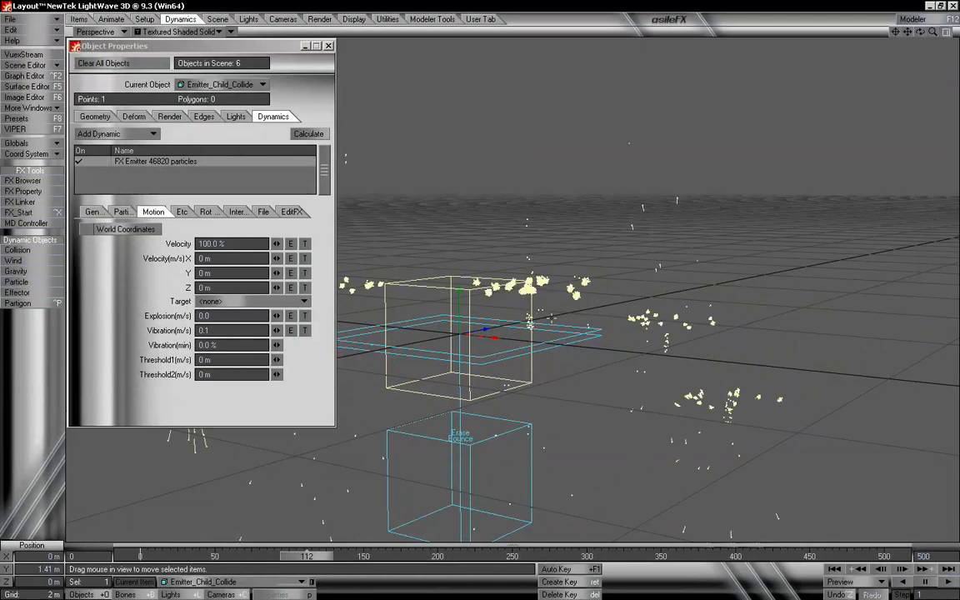
left_click_drag(933, 32, 955, 31)
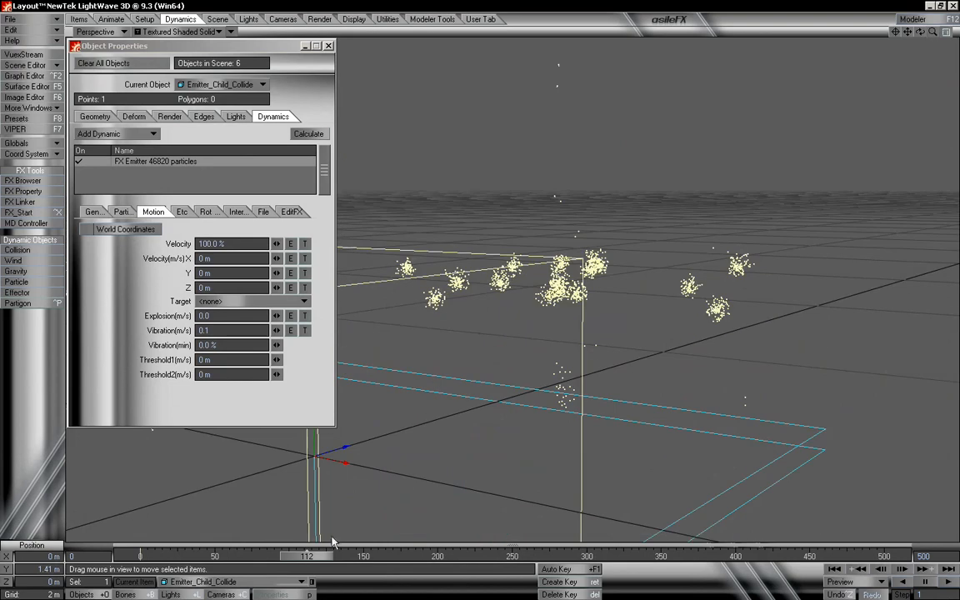
left_click_drag(324, 561, 240, 561)
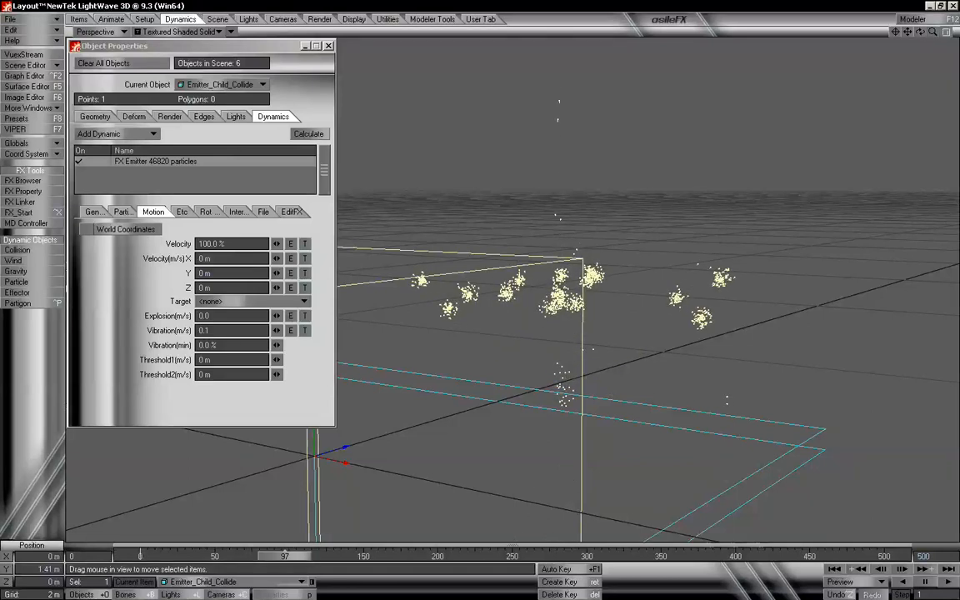
- Set the particle resistance to 5 and replay the simulation from the start to check the splash trails
left_click(132, 214)
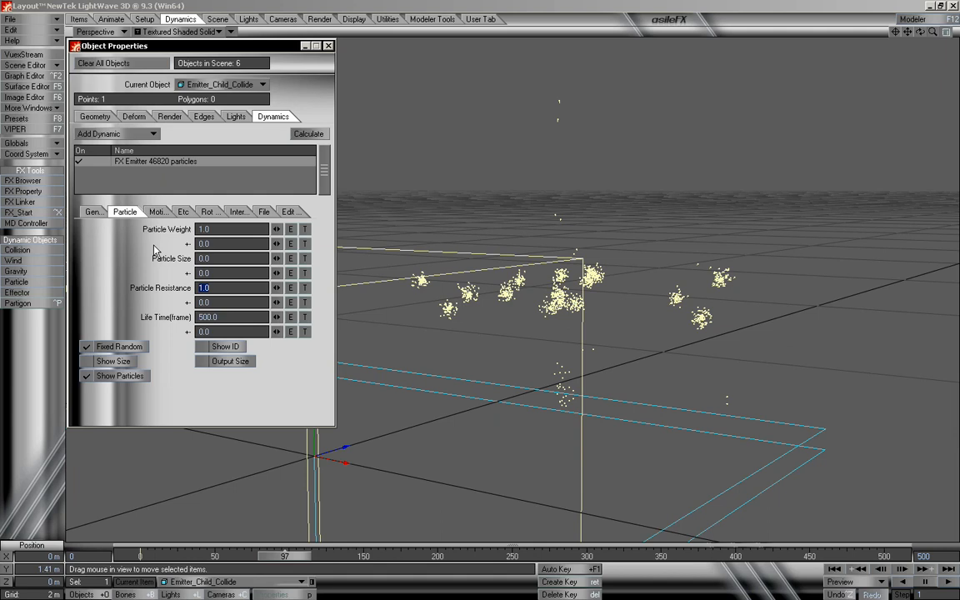
type("5")
key("Tab")
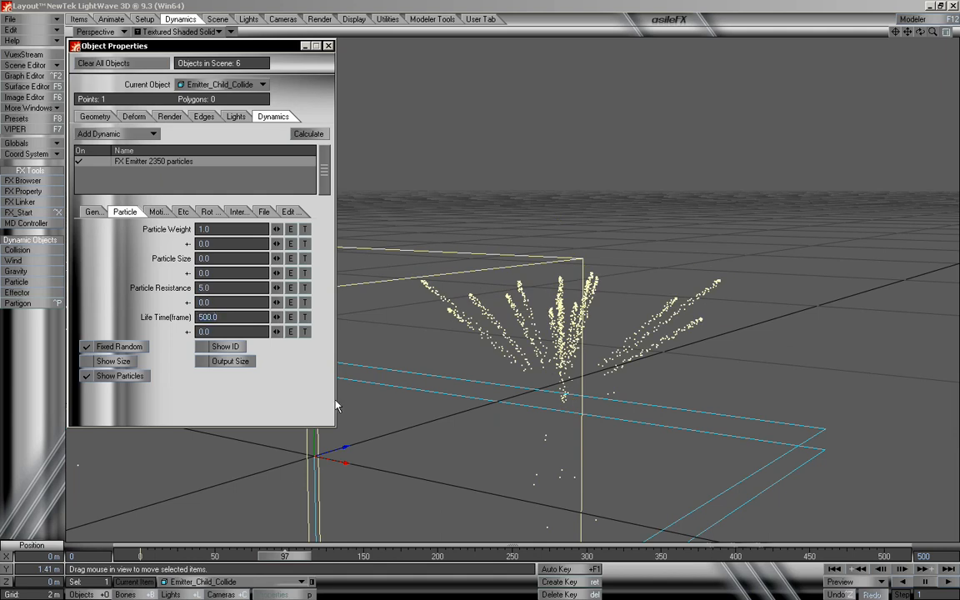
mouse_move(289, 557)
left_mouse_down()
mouse_move(150, 557)
mouse_move(387, 557)
mouse_move(134, 557)
left_mouse_up()
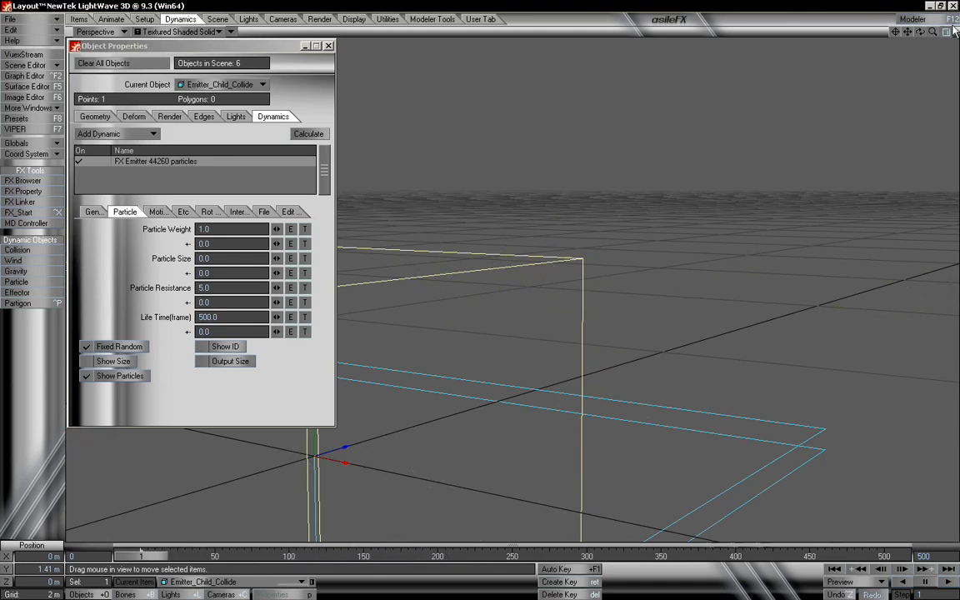
left_click_drag(933, 32, 684, 141)
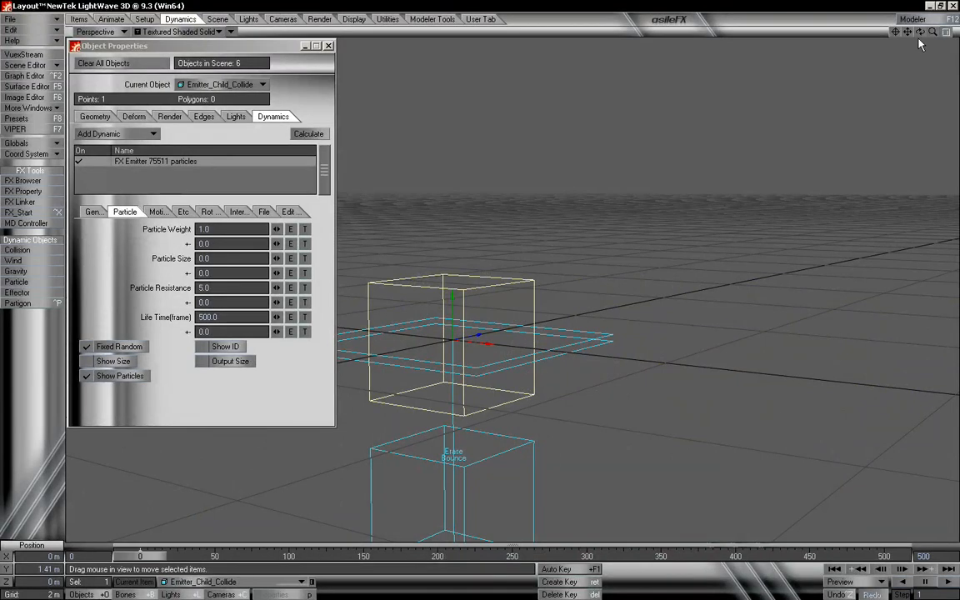
left_click_drag(933, 32, 908, 71)
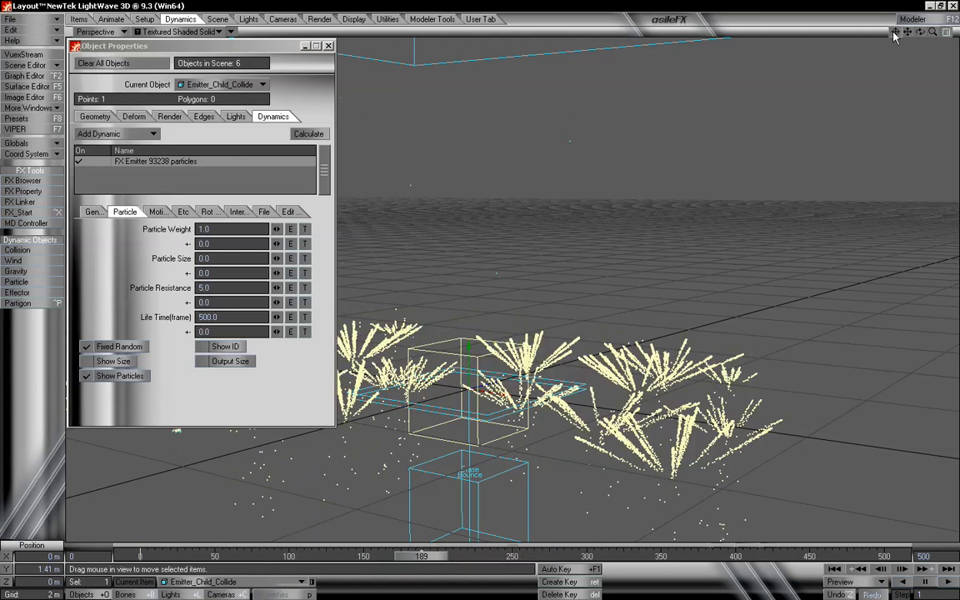
- Return to frame 0, set Emitter_Child's Y gravity to -1.0 and scrub the timeline to check the simulation
mouse_move(920, 33)
left_mouse_down()
mouse_move(921, 11)
mouse_move(921, 22)
left_mouse_up()
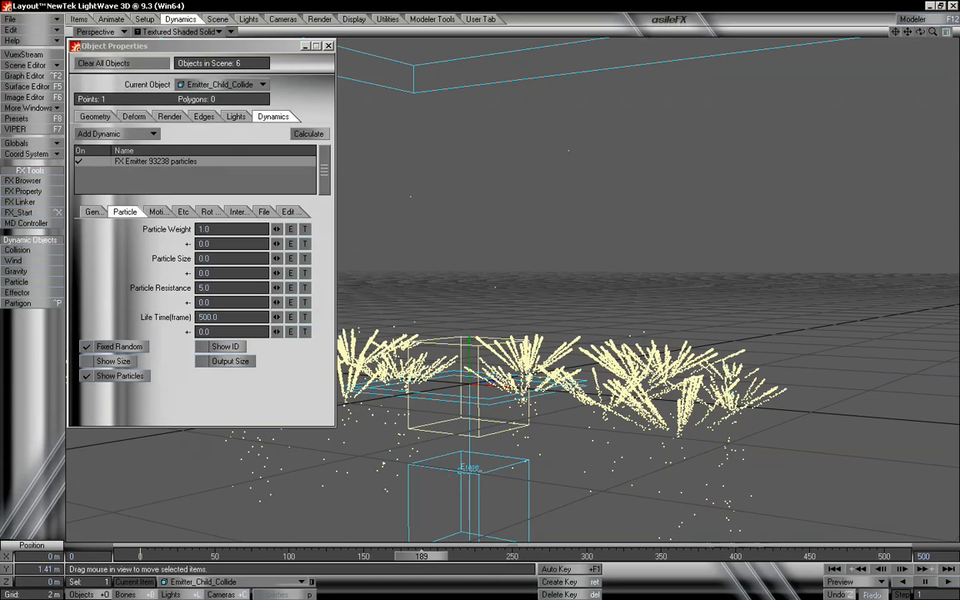
left_click_drag(422, 557, 127, 556)
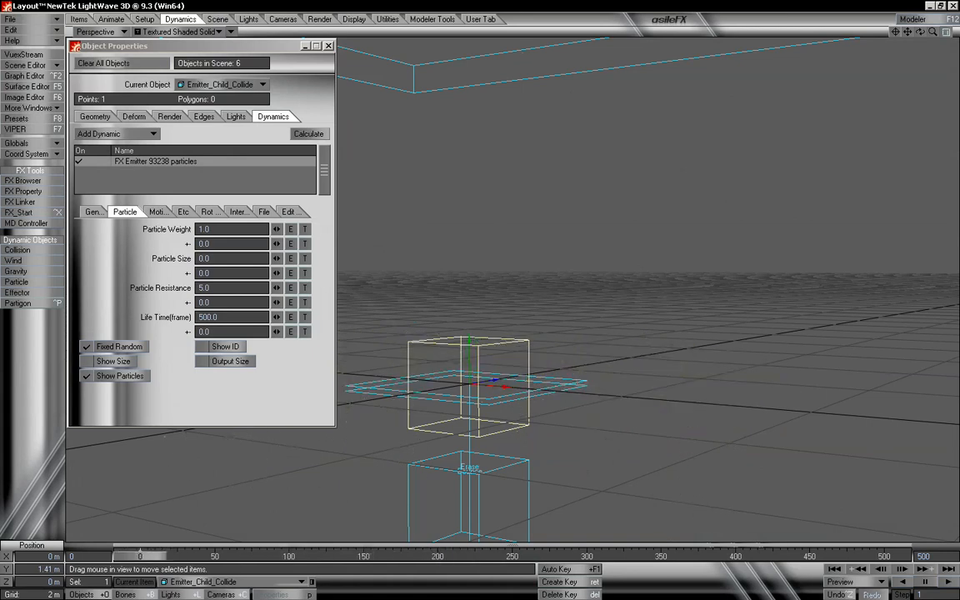
left_click(220, 85)
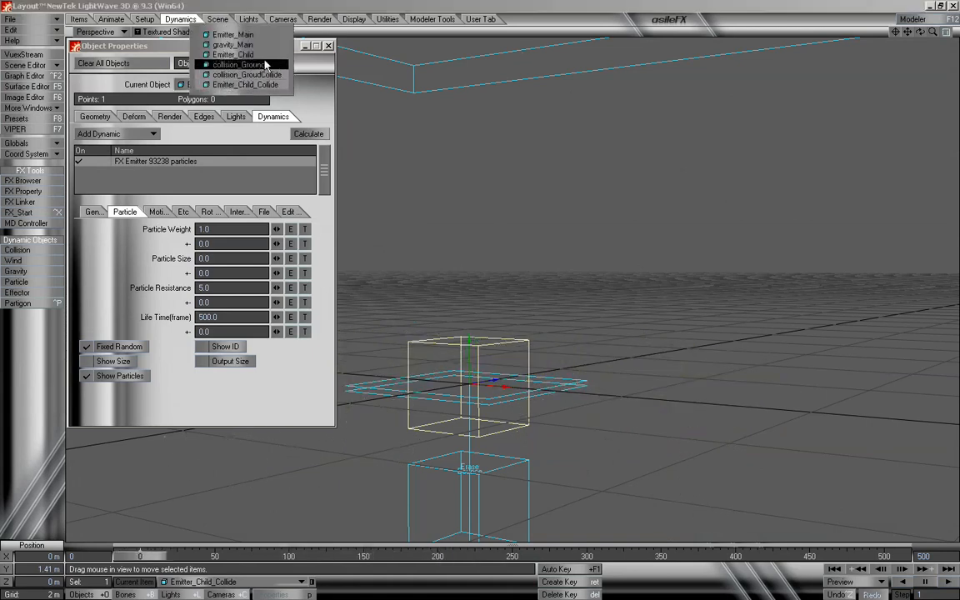
left_click(236, 54)
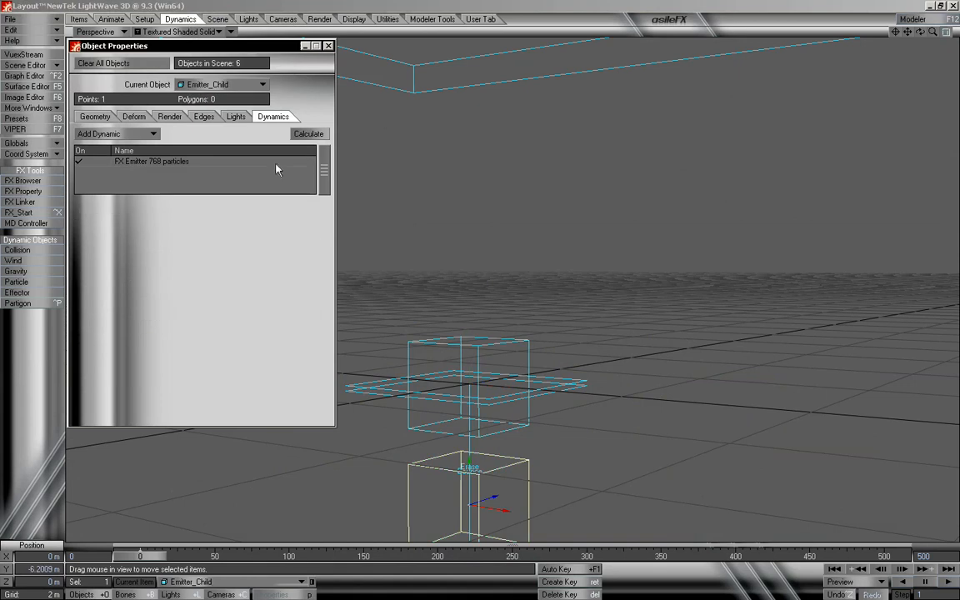
double_click(143, 161)
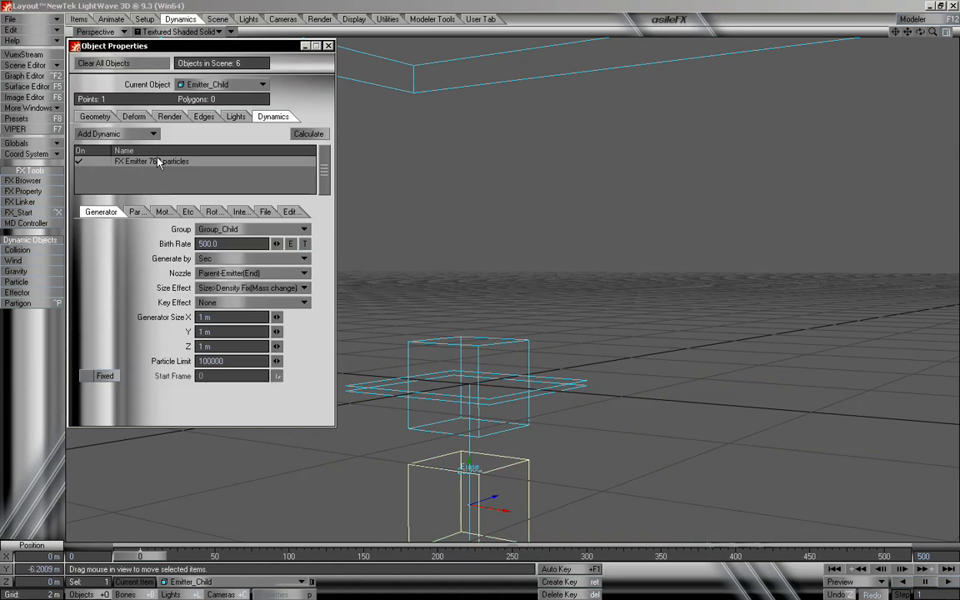
left_click(187, 213)
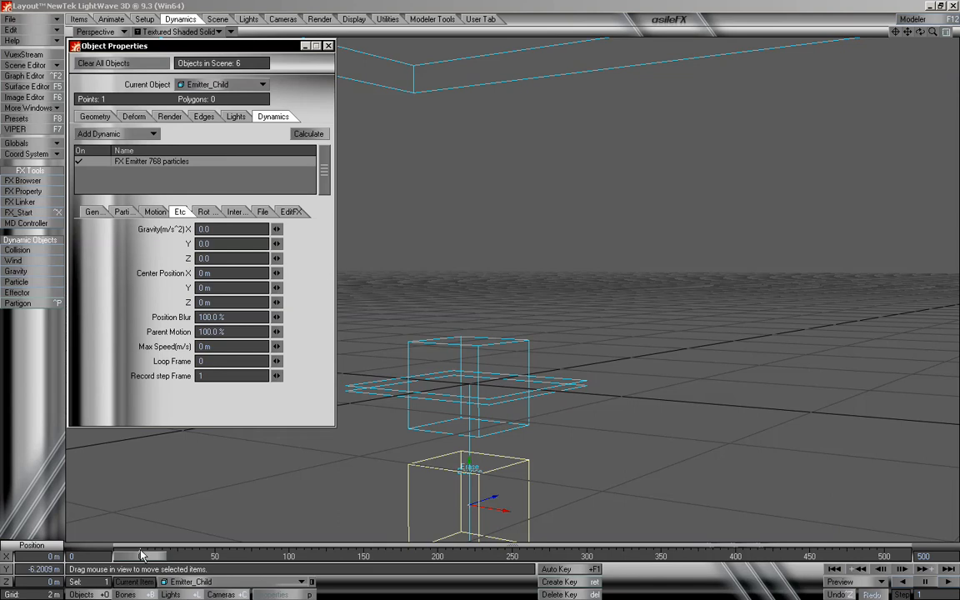
mouse_move(142, 556)
left_mouse_down()
mouse_move(267, 556)
mouse_move(140, 556)
left_mouse_up()
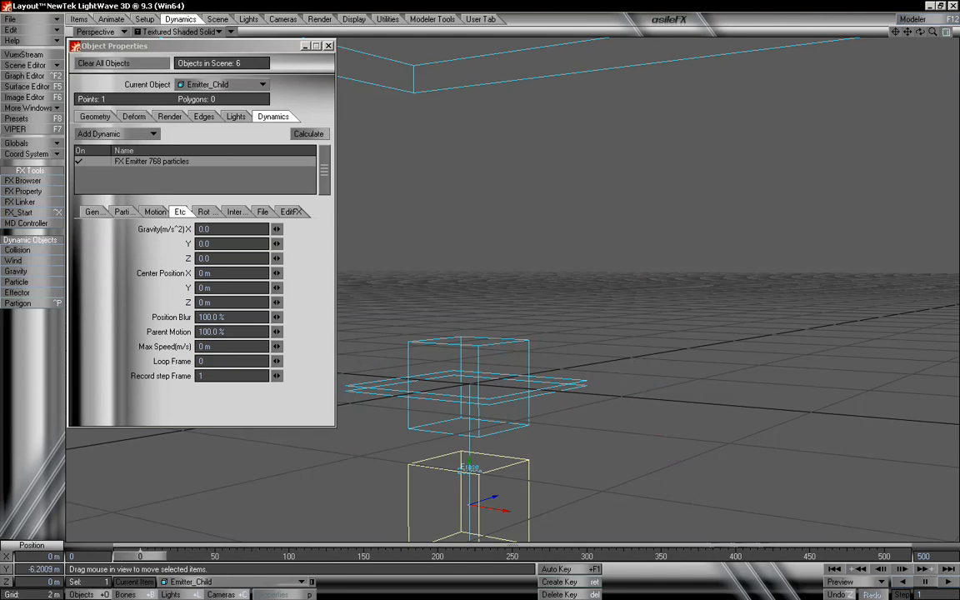
left_click(229, 244)
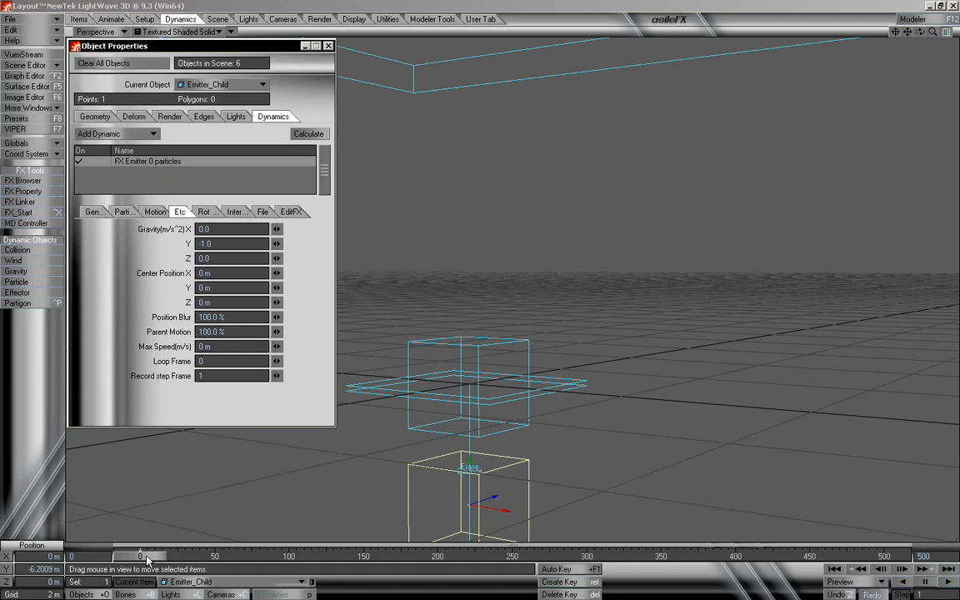
left_click_drag(146, 560, 194, 556)
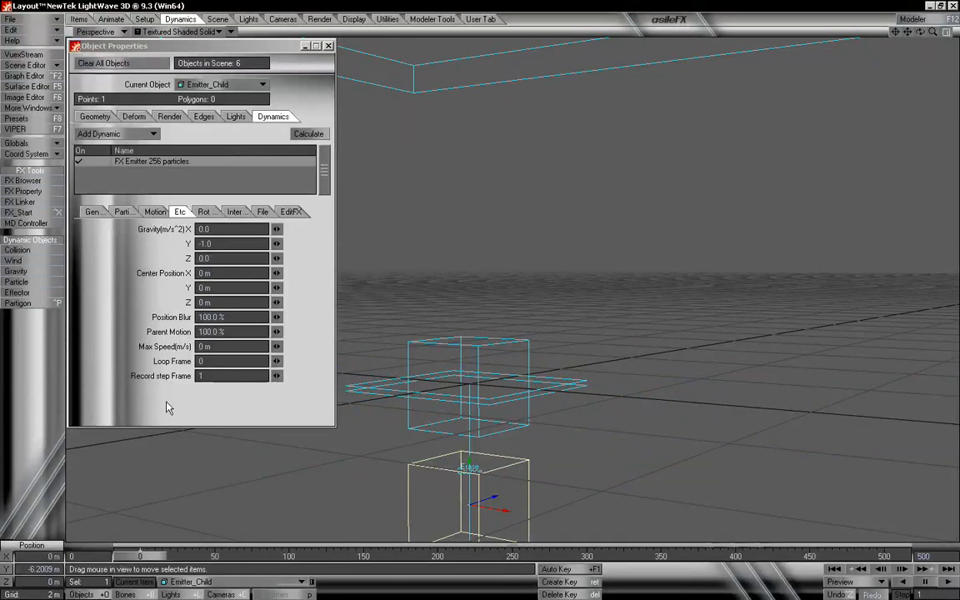
- Set Emitter_Child's Y gravity to -0.5, replay the simulation and return to frame 0
left_click(200, 241)
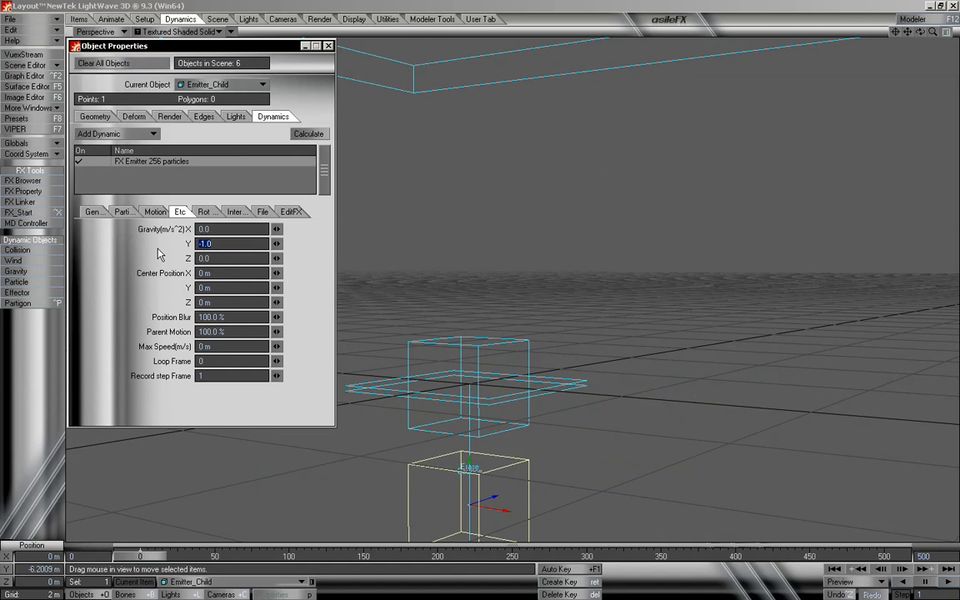
type("-0.5")
key("Tab")
key("Tab")
key("Tab")
key("Tab")
key("Tab")
key("Tab")
key("Tab")
key("Tab")
mouse_move(150, 557)
left_mouse_down()
mouse_move(393, 557)
mouse_move(140, 557)
left_mouse_up()
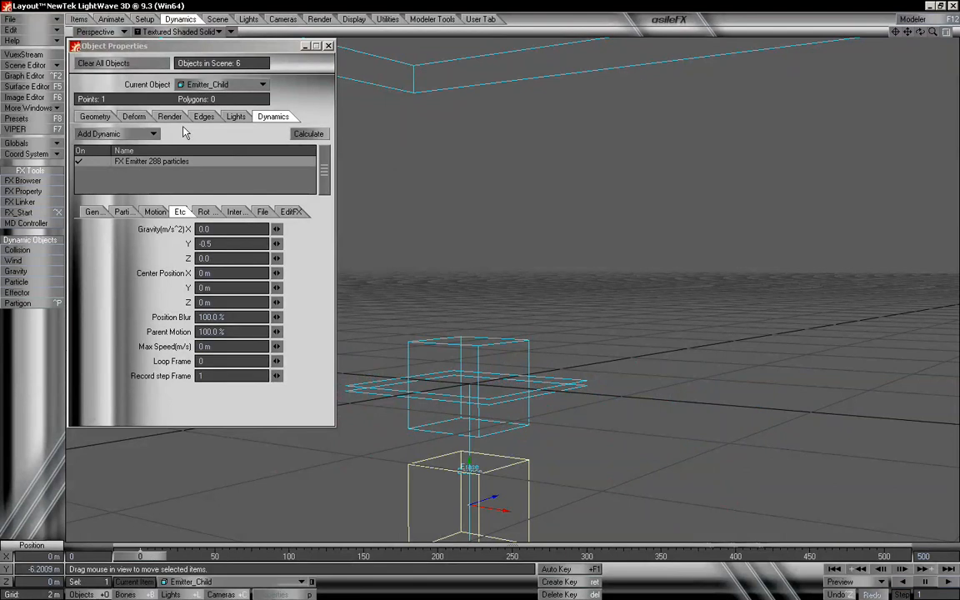
- Set the vibration of Emitter_Child_Collide to 0.15 m/s, scrub through the splashes and return to frame 0
left_click(220, 88)
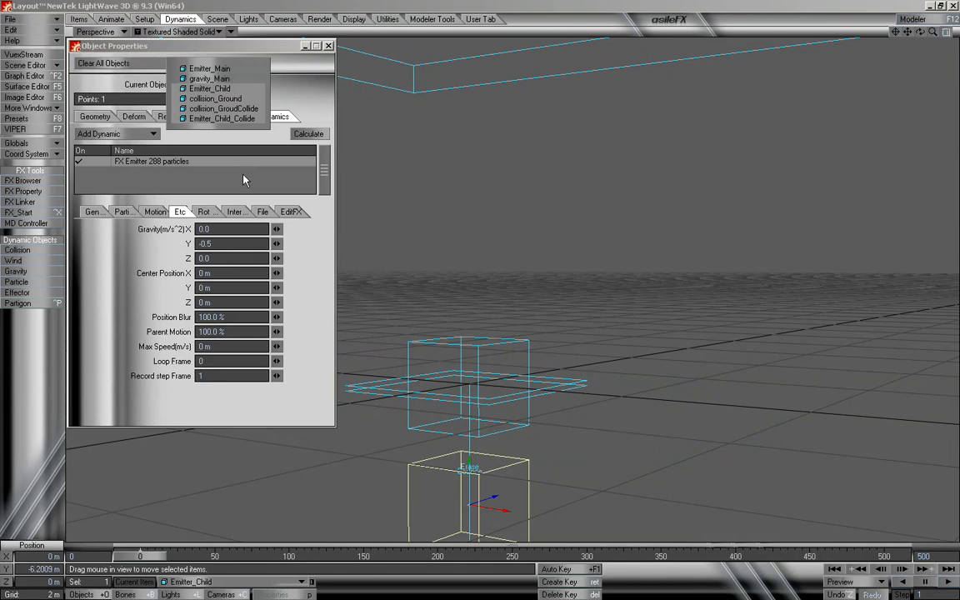
left_click(232, 121)
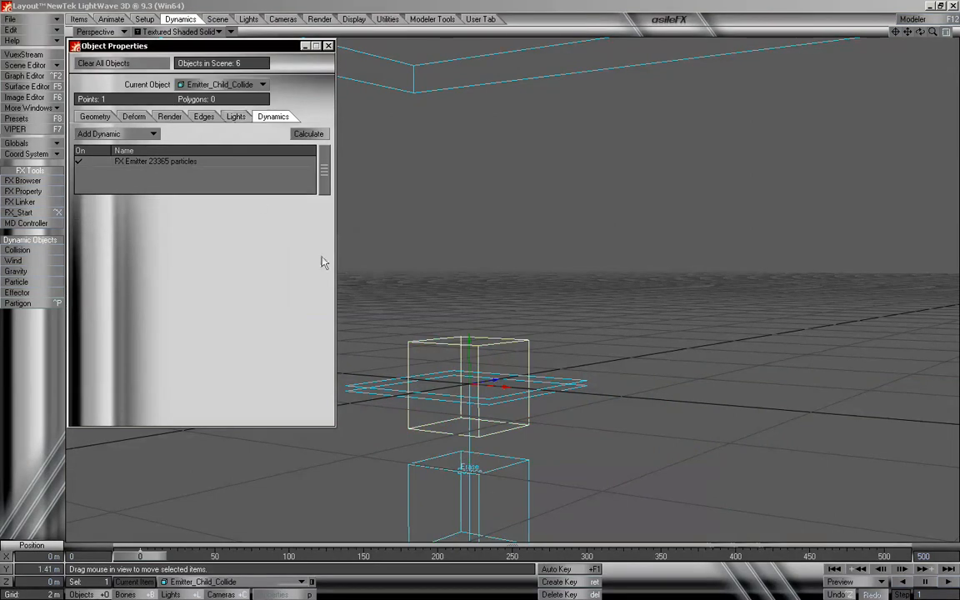
left_click(175, 164)
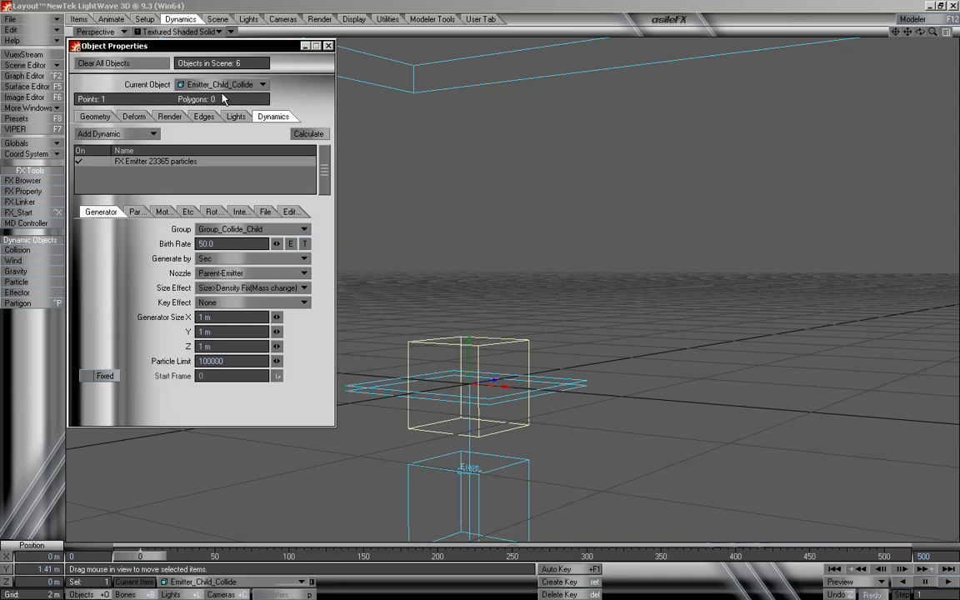
left_click(162, 212)
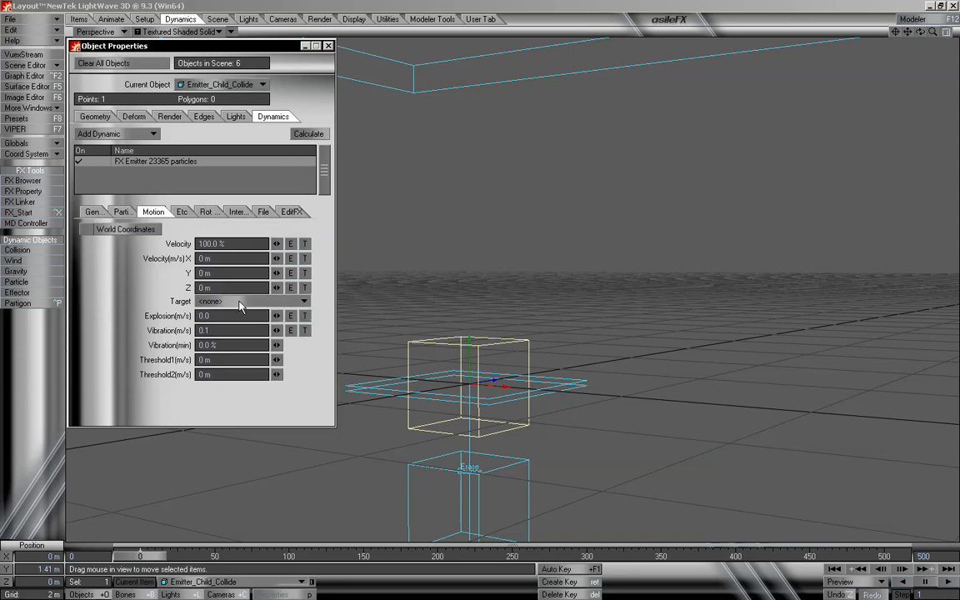
left_click_drag(211, 330, 190, 333)
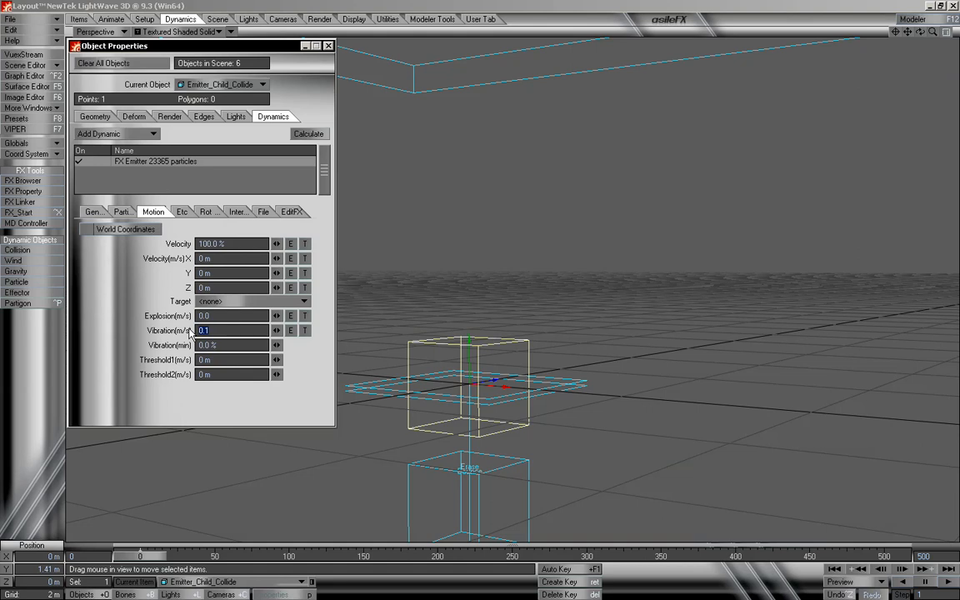
type("1")
key("Return")
left_click_drag(141, 556, 239, 556)
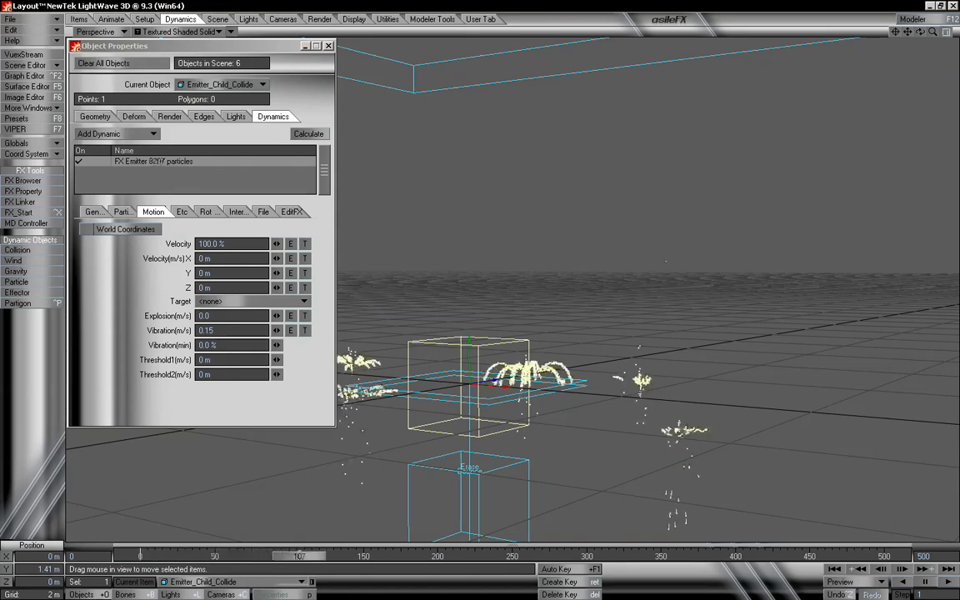
left_click_drag(320, 556, 140, 556)
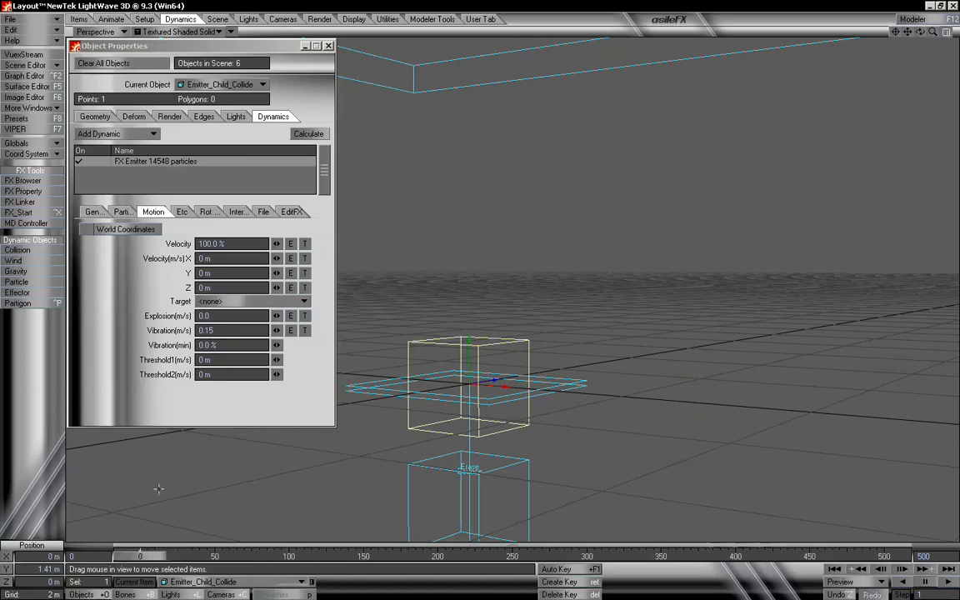
- Set the vibration to 0.2 m/s, scrub the timeline to check the splash trails and return to frame 0
left_click(205, 331)
type("0.2")
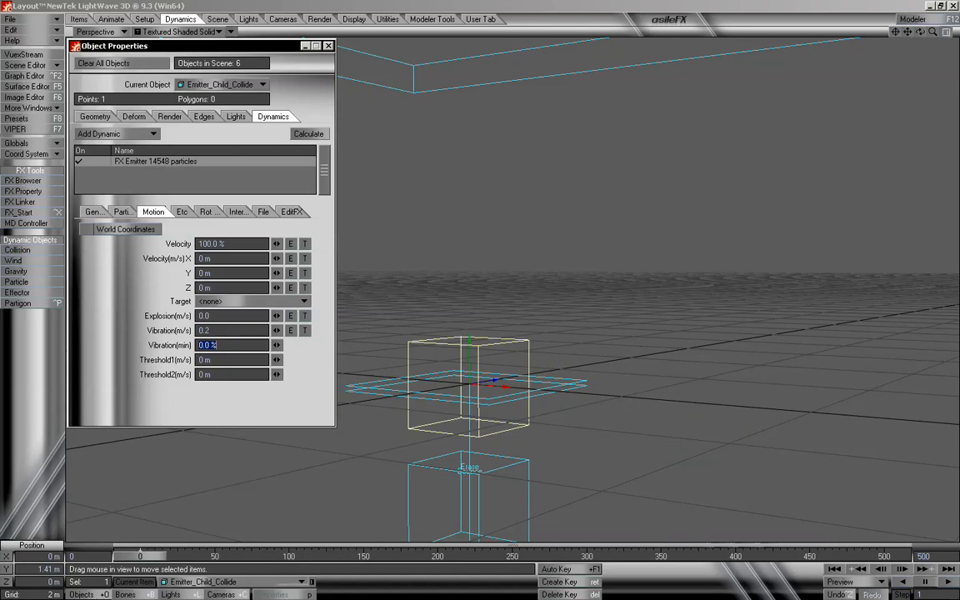
key("Return")
mouse_move(170, 556)
left_mouse_down()
mouse_move(158, 556)
mouse_move(426, 556)
left_mouse_up()
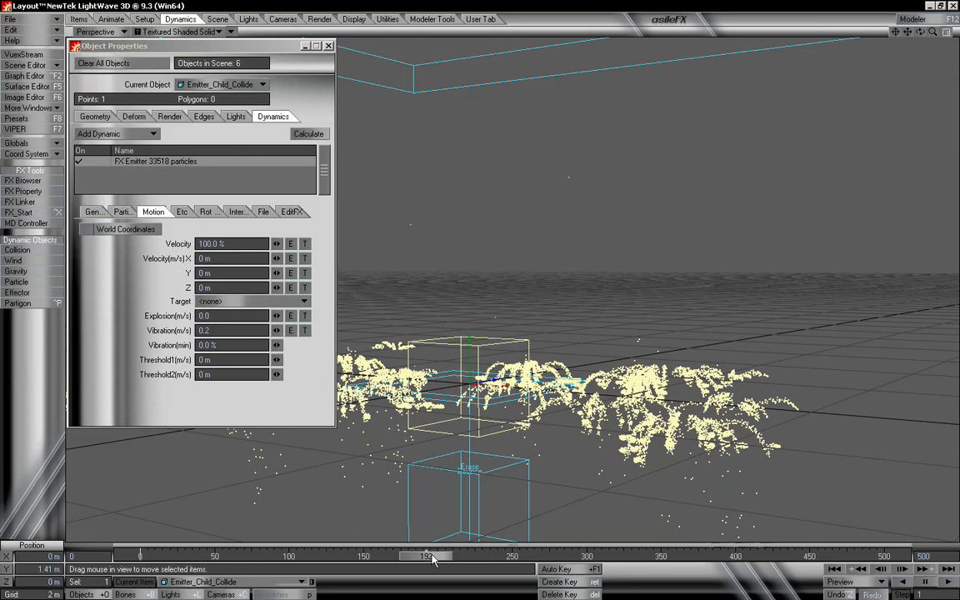
mouse_move(432, 557)
left_mouse_down()
mouse_move(232, 557)
mouse_move(458, 556)
left_mouse_up()
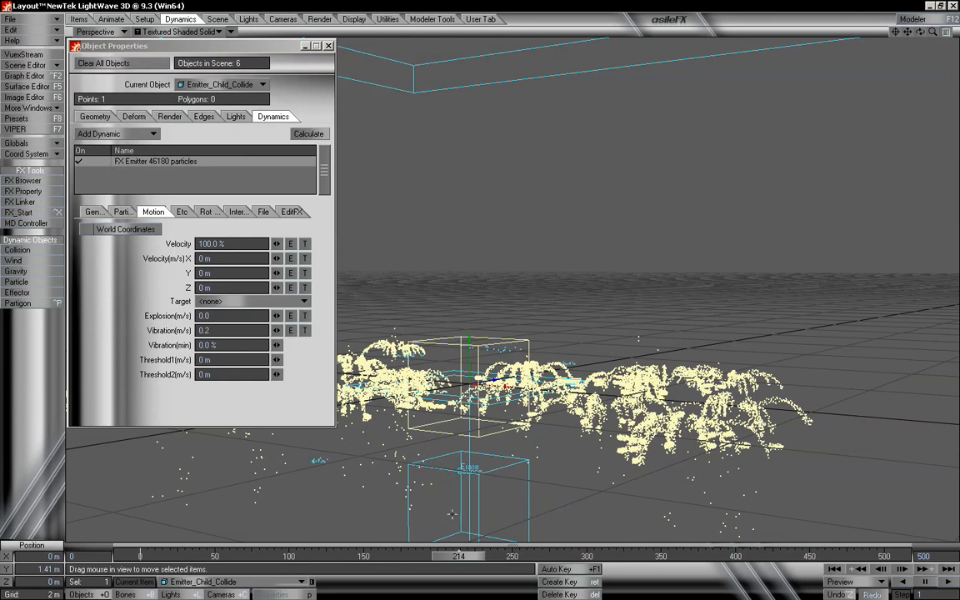
left_click_drag(453, 559, 138, 558)
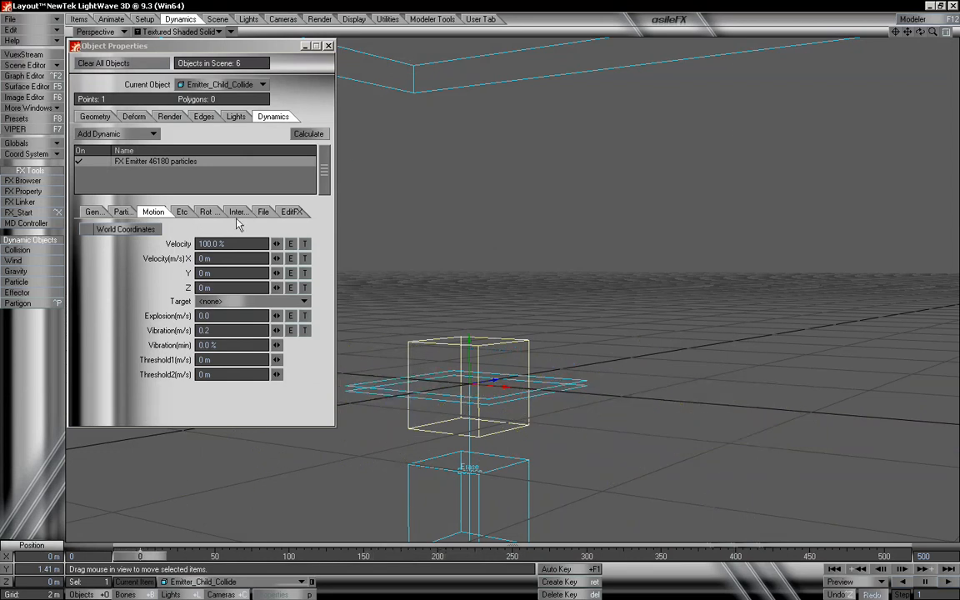
- Set the Y gravity of Emitter_Child_Collide to 0.5, replay the splashes and return to frame 0
left_click(187, 214)
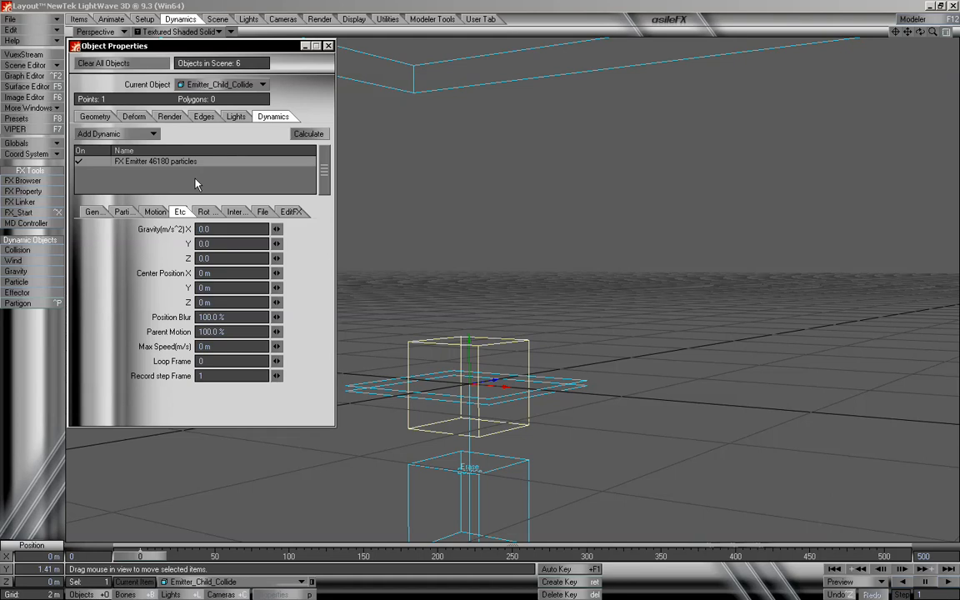
left_click(220, 243)
type("-5")
key("Tab")
key("Tab")
key("Tab")
key("Tab")
key("Tab")
key("Tab")
key("Tab")
left_click_drag(141, 557, 225, 556)
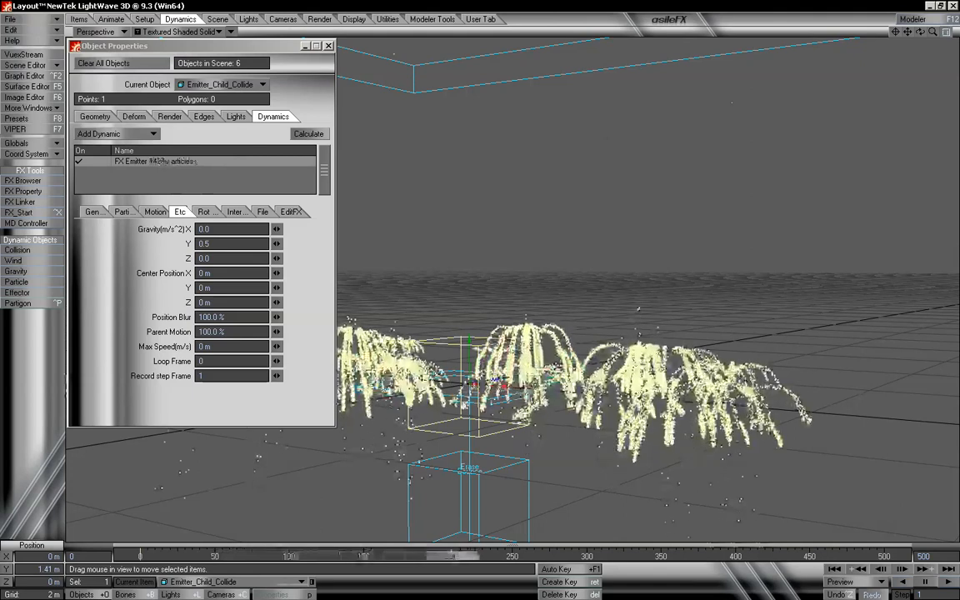
left_click_drag(461, 556, 140, 556)
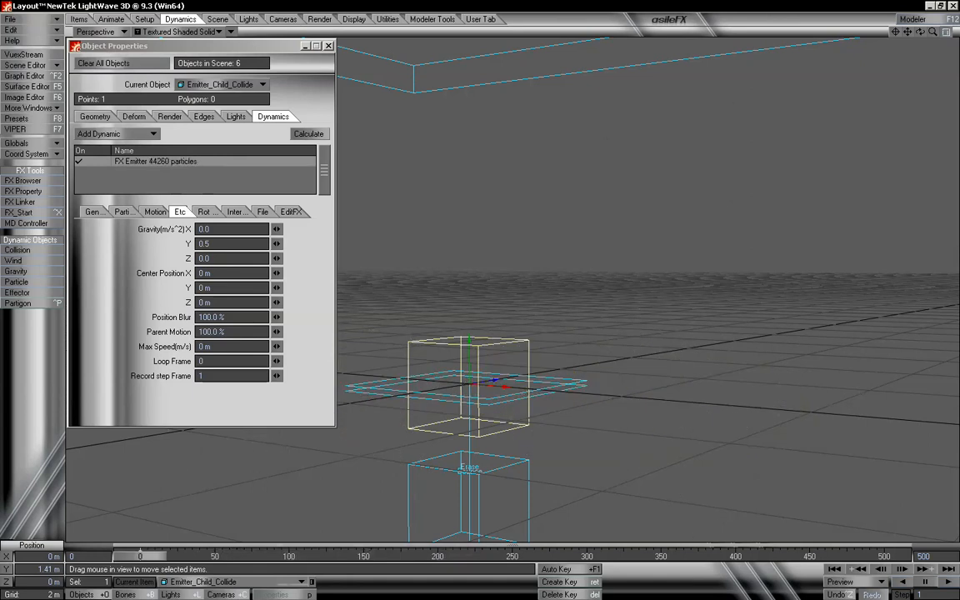
- Reset the Y gravity of Emitter_Child_Collide to 0
left_click_drag(217, 244, 156, 255)
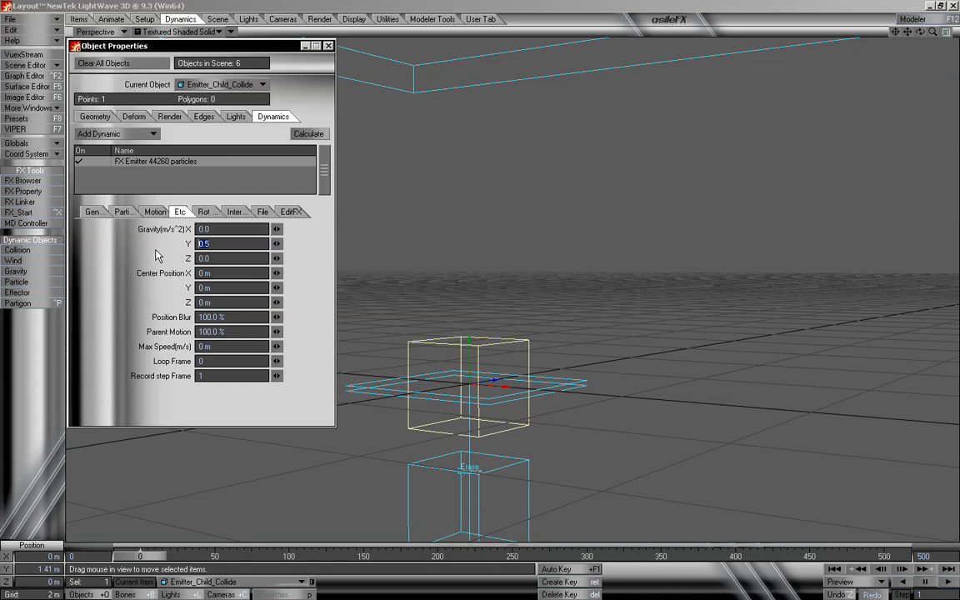
left_click(153, 211)
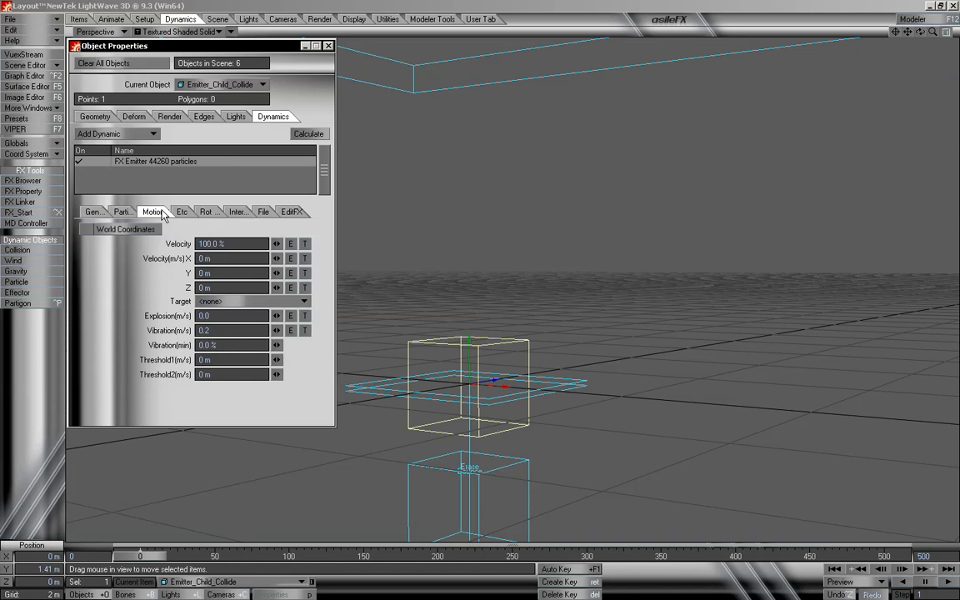
left_click(187, 213)
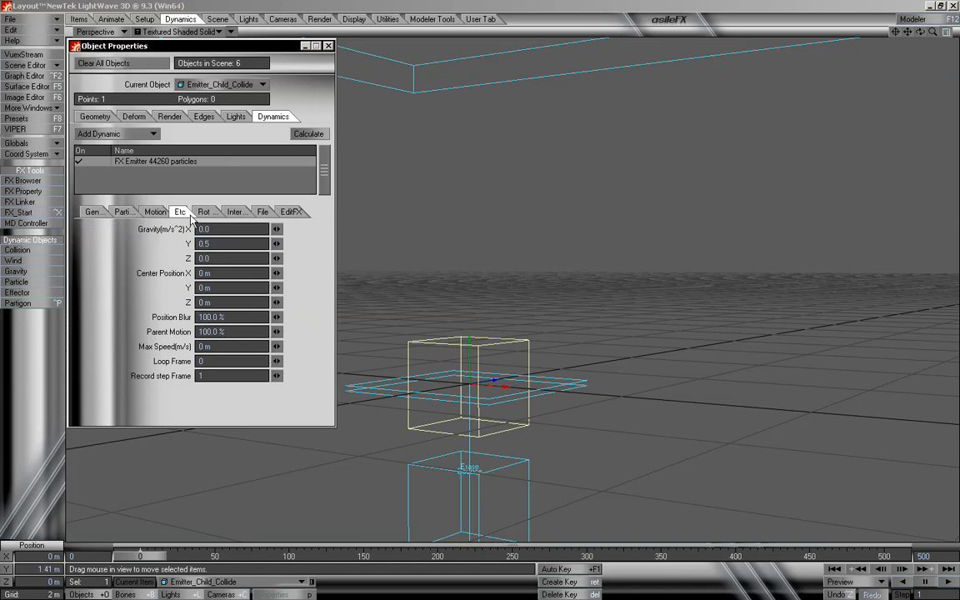
type("0")
key("Tab")
key("Tab")
key("Tab")
key("Tab")
key("Tab")
key("Tab")
key("Tab")
key("Tab")
key("Tab")
- Set the emitter's Y velocity to 0.3 m/s, replay the simulation and return to frame 0
left_click(155, 212)
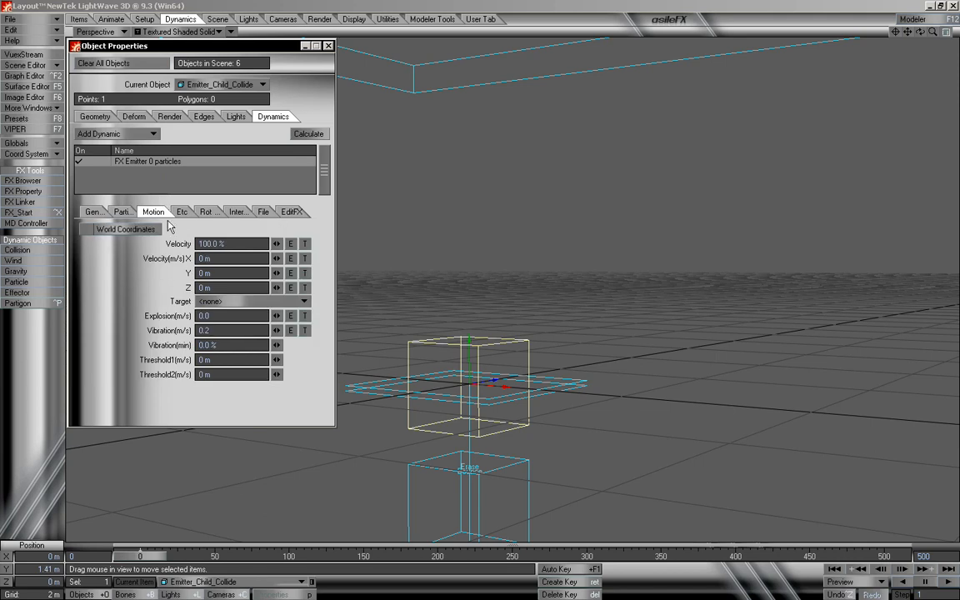
left_click(217, 273)
type("0.3")
key("Return")
mouse_move(150, 557)
left_mouse_down()
mouse_move(456, 557)
mouse_move(140, 557)
left_mouse_up()
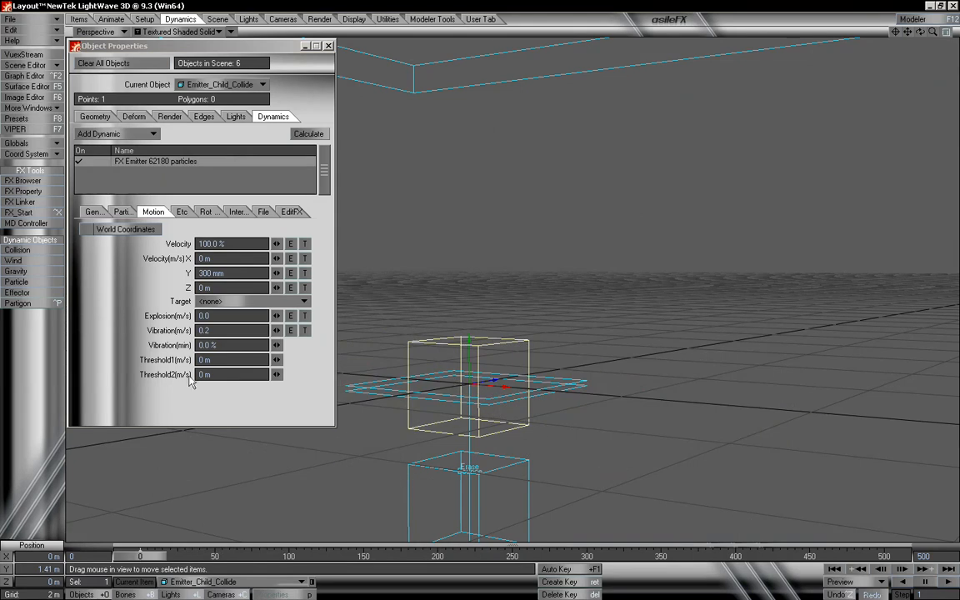
- Reset the emitter's Y velocity to 0 m/s
left_click(205, 273)
type("0")
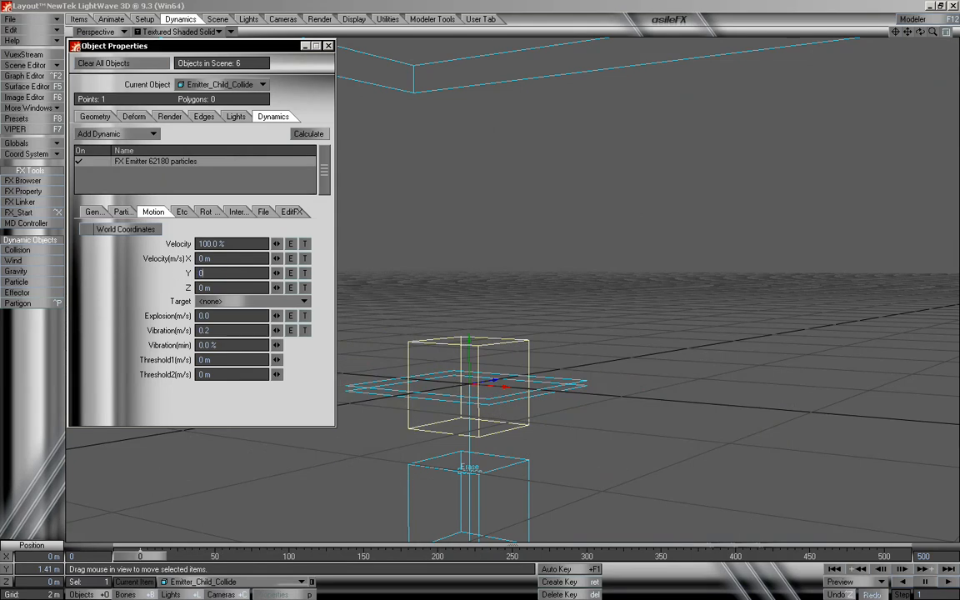
key("Tab")
key("Tab")
key("Tab")
key("Tab")
key("Tab")
key("Tab")
- Set the Y gravity of Emitter_Child_Collide to 0.2, scrub through the splash trails and return to frame 0
left_click(180, 212)
left_click(212, 243)
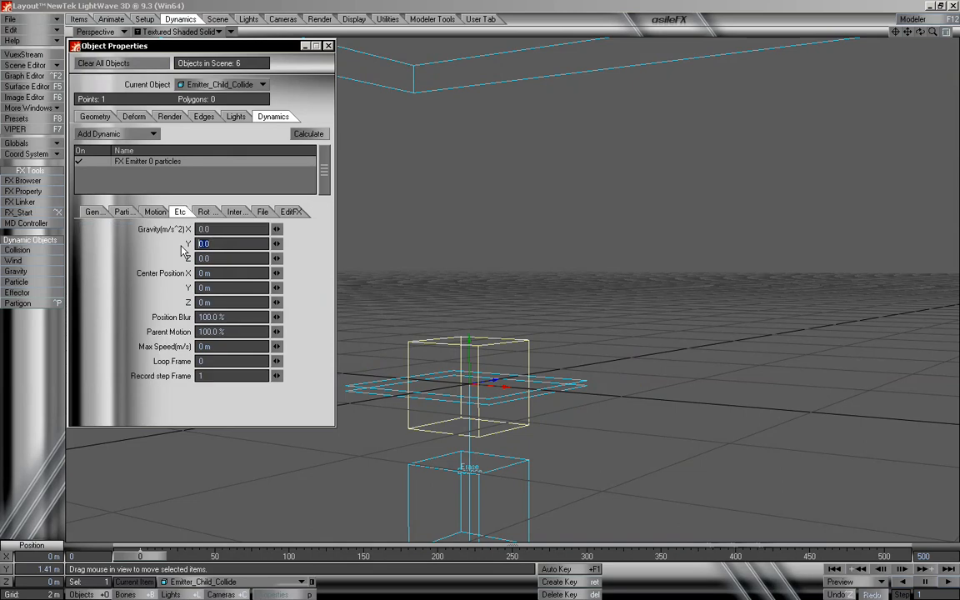
type("0.2")
key("Tab")
key("Tab")
key("Tab")
key("Tab")
key("Tab")
key("Tab")
key("Tab")
key("Tab")
key("Tab")
key("Return")
left_click_drag(153, 557, 244, 557)
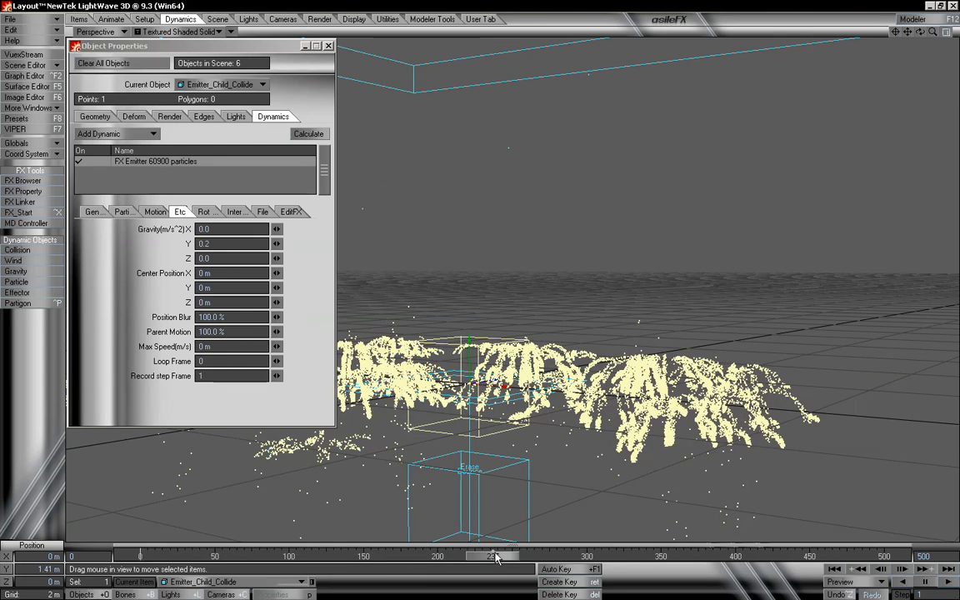
left_click_drag(492, 556, 140, 556)
- Lower the birth rate of Emitter_Child_Collide to 20 and scrub the timeline to check the trails
left_click(93, 212)
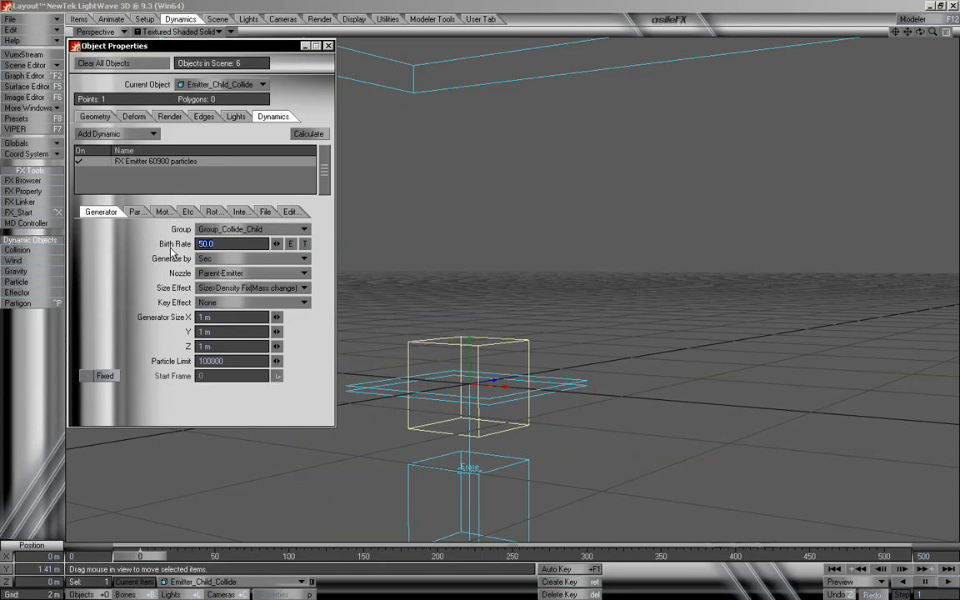
type("20")
key("Return")
left_click_drag(140, 556, 253, 556)
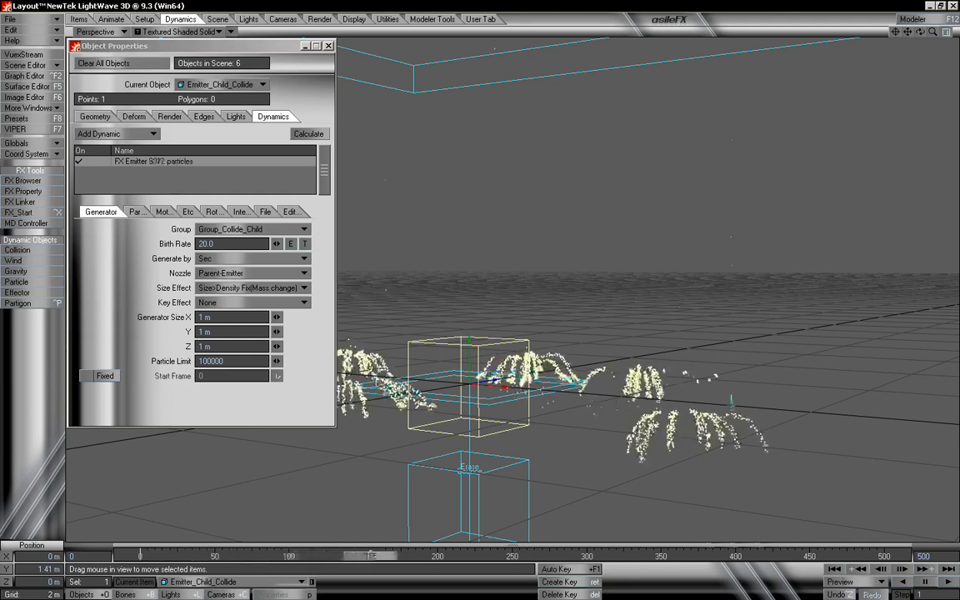
- Return to frame 0, recalculate the Emitter_Child_Collide dynamics, stop the calculation partway and rewind to frame 0
left_click_drag(431, 556, 140, 557)
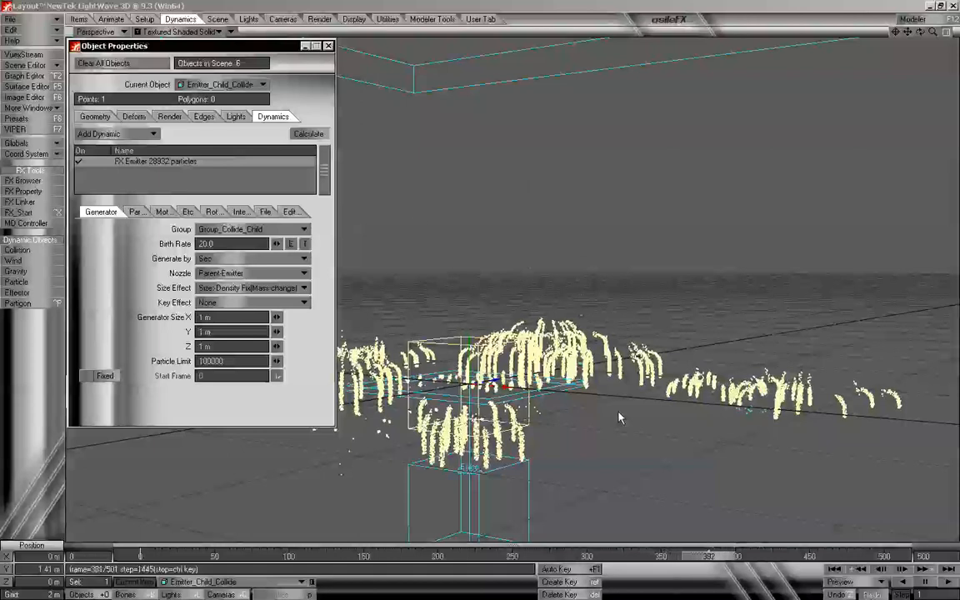
key("ctrl")
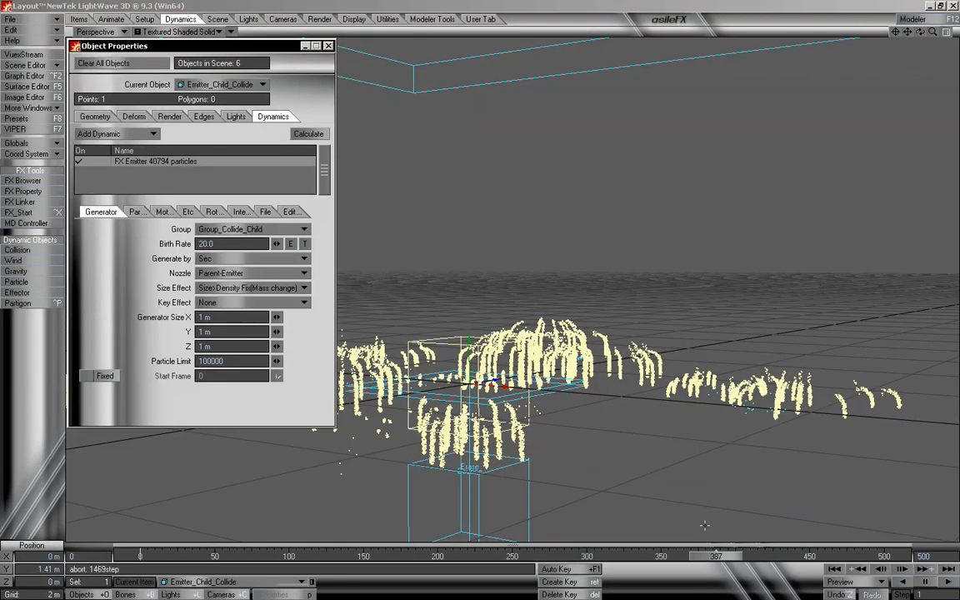
left_click_drag(713, 557, 140, 557)
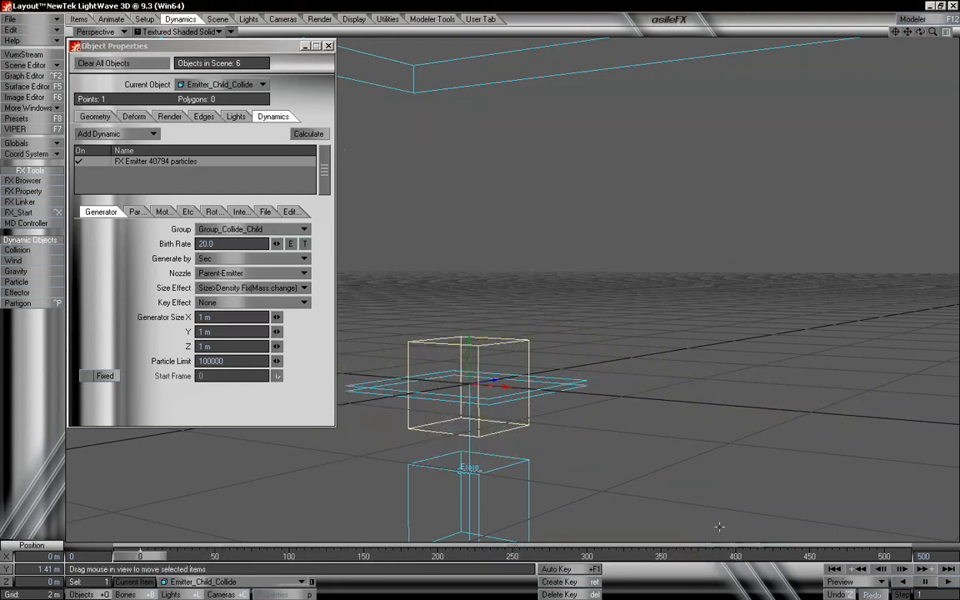
- Raise the particle limit of Emitter_Child_Collide to 1000000, test the calculation partway and return to frame 0
left_click(246, 363)
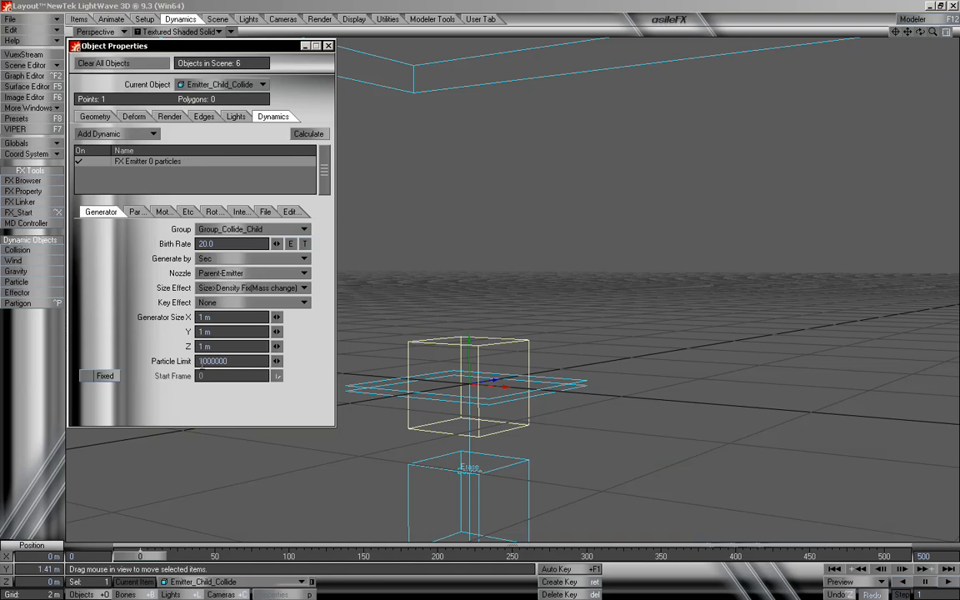
left_click(309, 134)
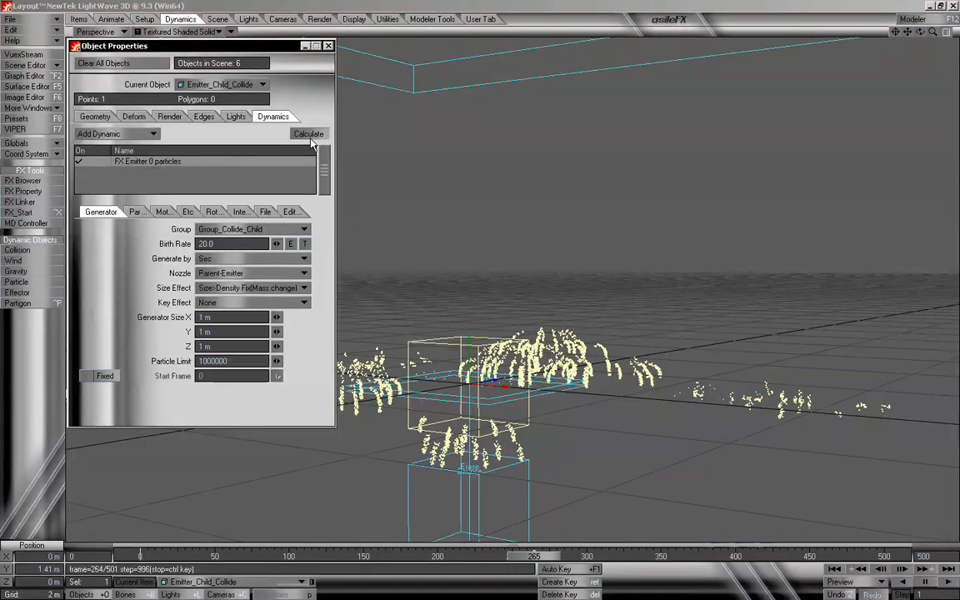
key("Escape")
left_click_drag(534, 556, 133, 556)
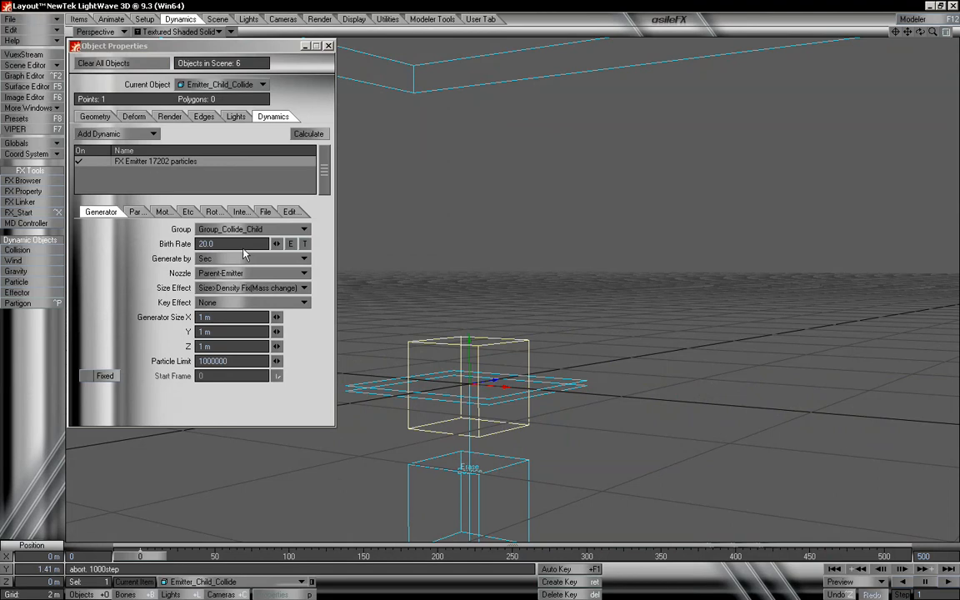
- Set the birth rate of Emitter_Child_Collide to 40 and scrub through the splash trails
left_click(219, 244)
type("40")
key("Tab")
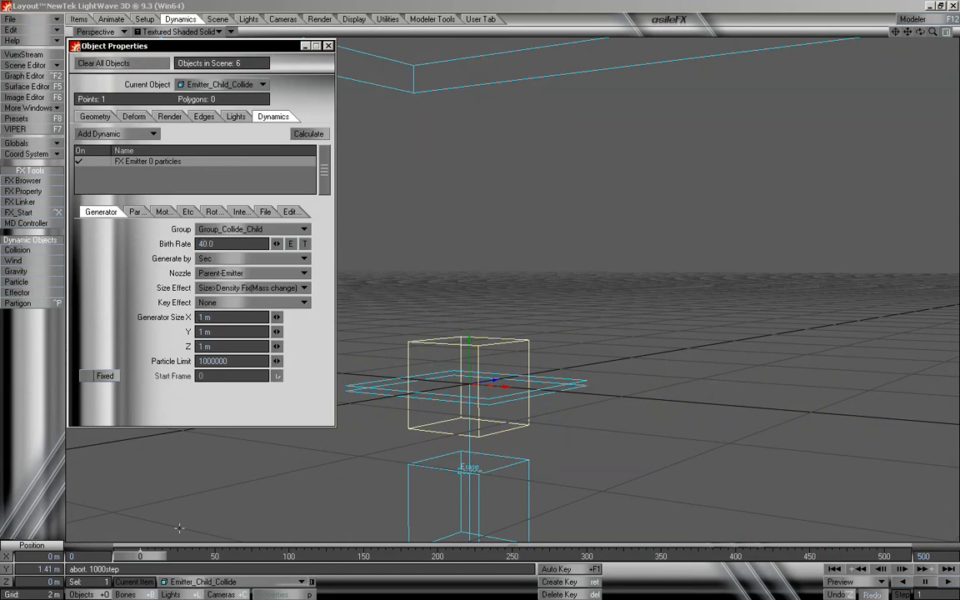
left_click_drag(142, 556, 407, 556)
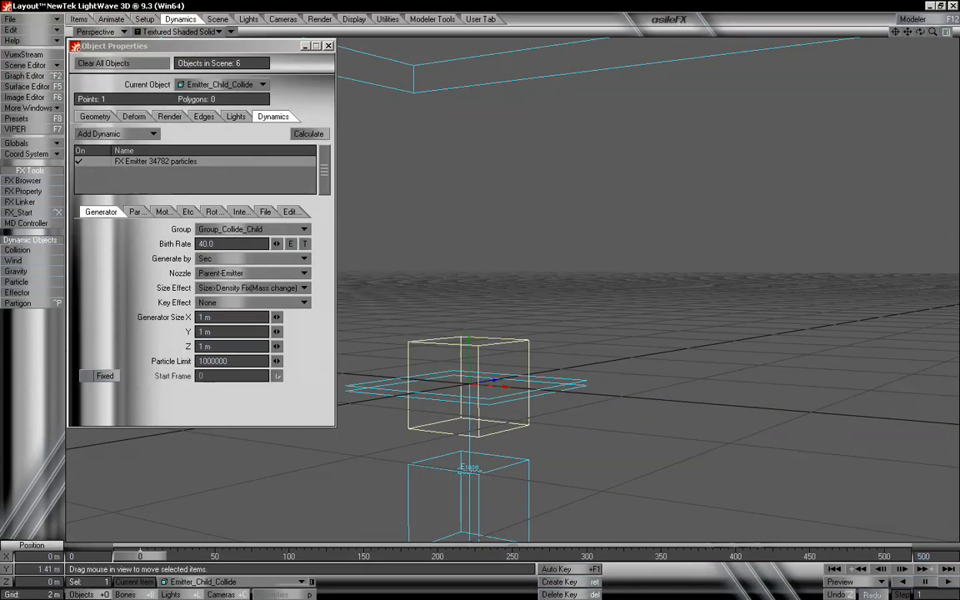
- Recalculate the splash simulation with the higher birth rate, stop it partway and rewind to frame 0
left_click(302, 134)
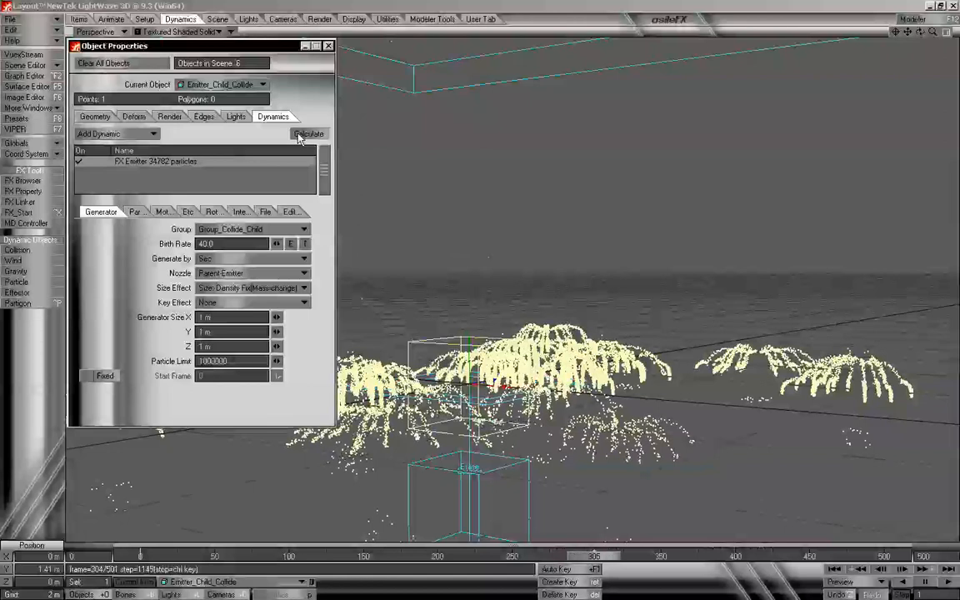
key("Escape")
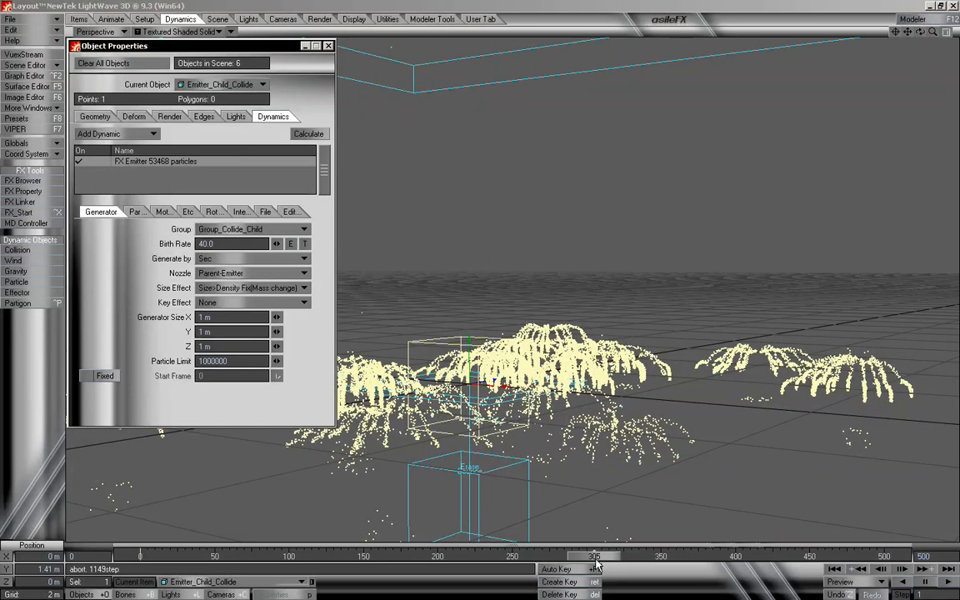
left_click_drag(596, 556, 140, 557)
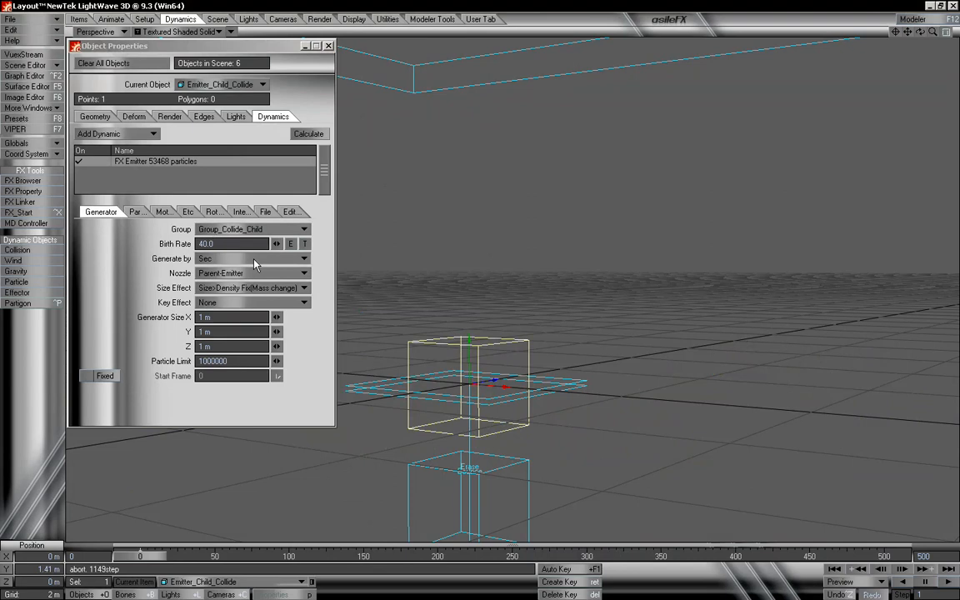
left_click(254, 262)
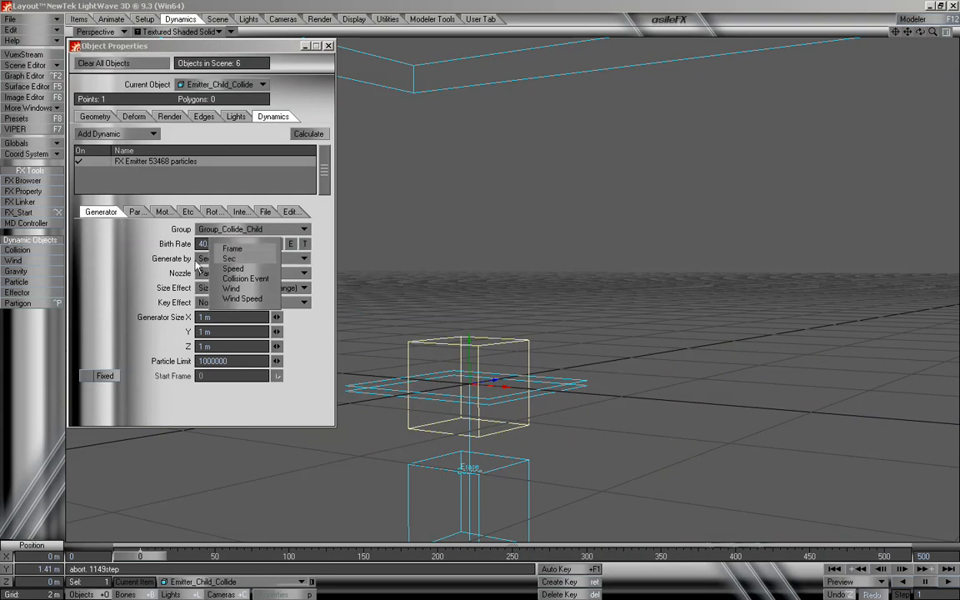
left_click(141, 261)
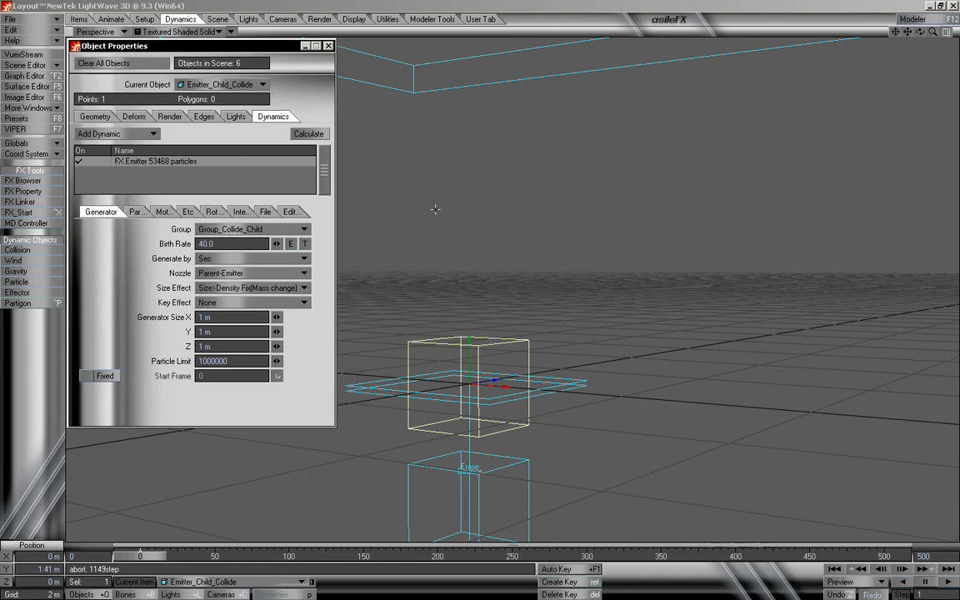
left_click(234, 261)
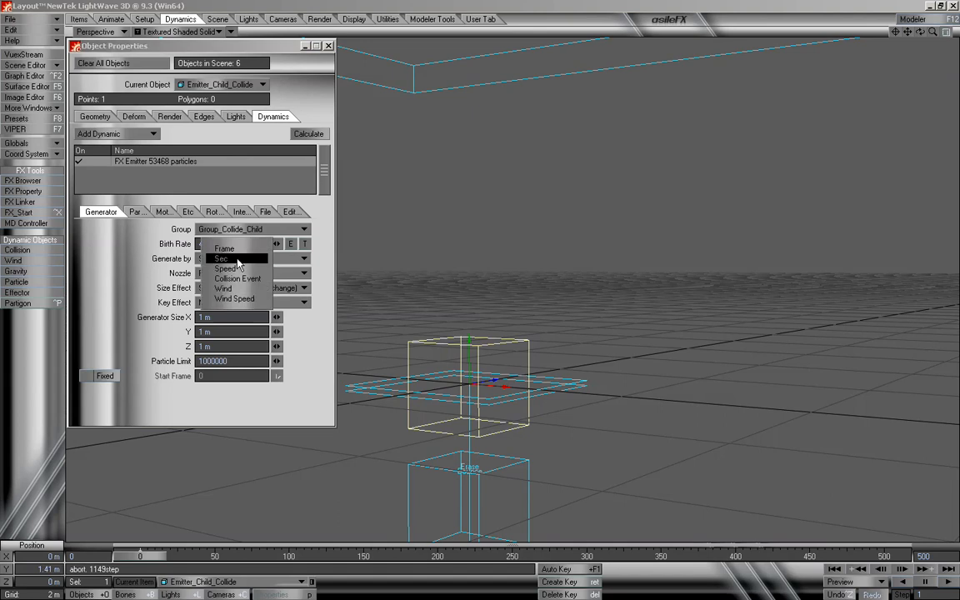
left_click(141, 265)
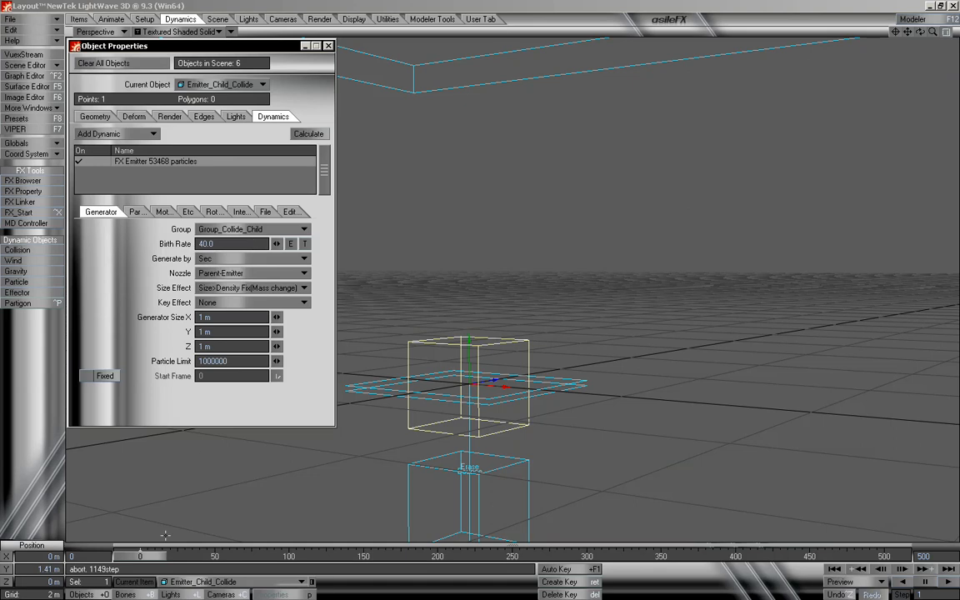
mouse_move(157, 559)
left_mouse_down()
mouse_move(438, 559)
mouse_move(152, 558)
left_mouse_up()
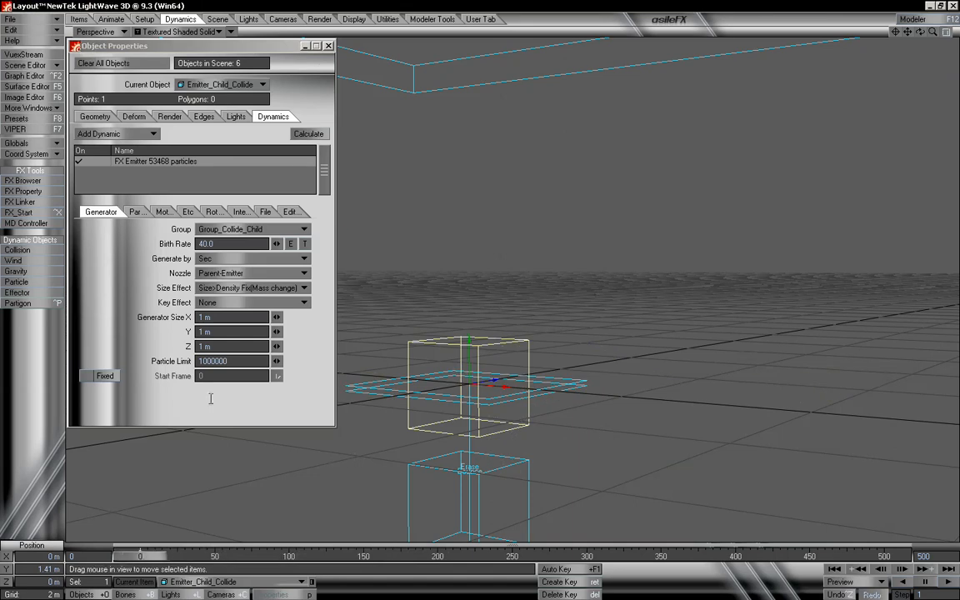
- Select Emitter_Main above the ground plane, open its object properties and leave the timeline at frame 0
left_click(328, 46)
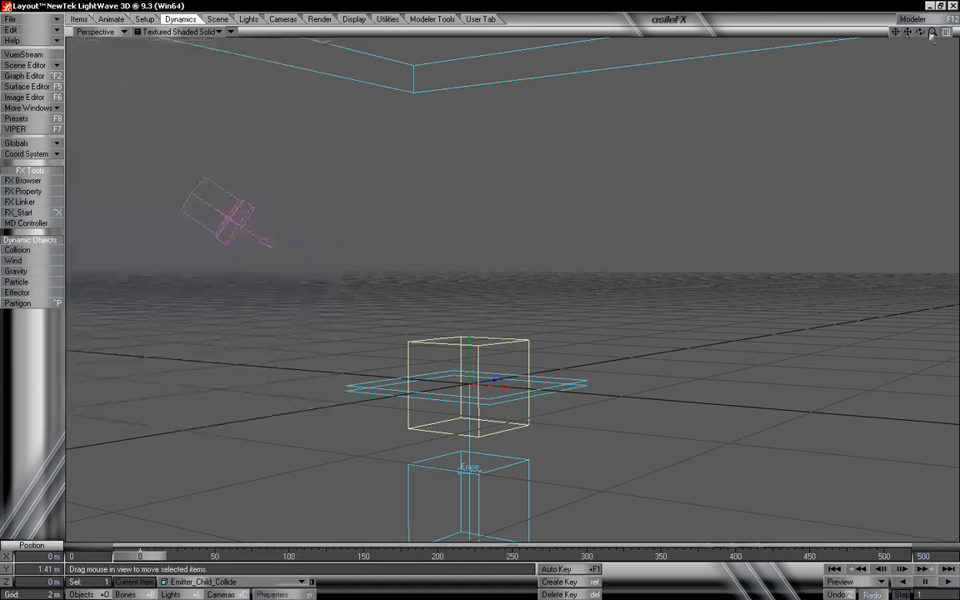
mouse_move(932, 34)
left_mouse_down()
mouse_move(909, 49)
mouse_move(908, 64)
mouse_move(924, 34)
left_mouse_up()
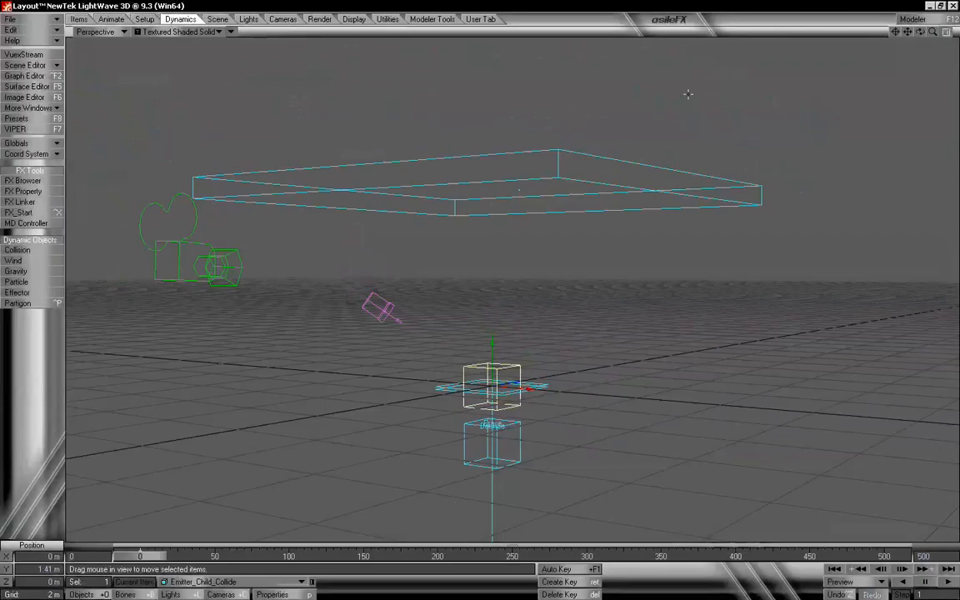
left_click(564, 150)
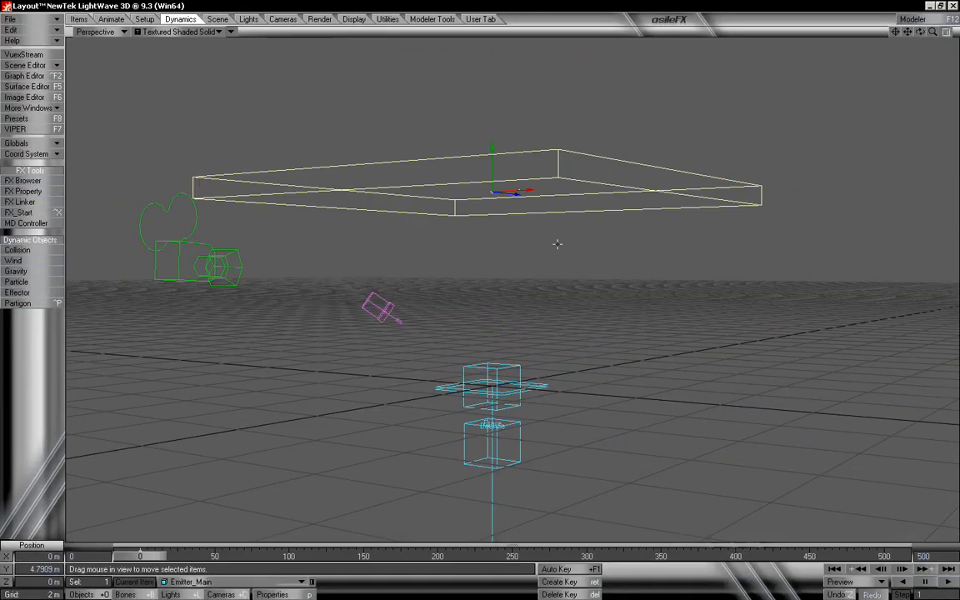
left_click_drag(921, 32, 921, 53)
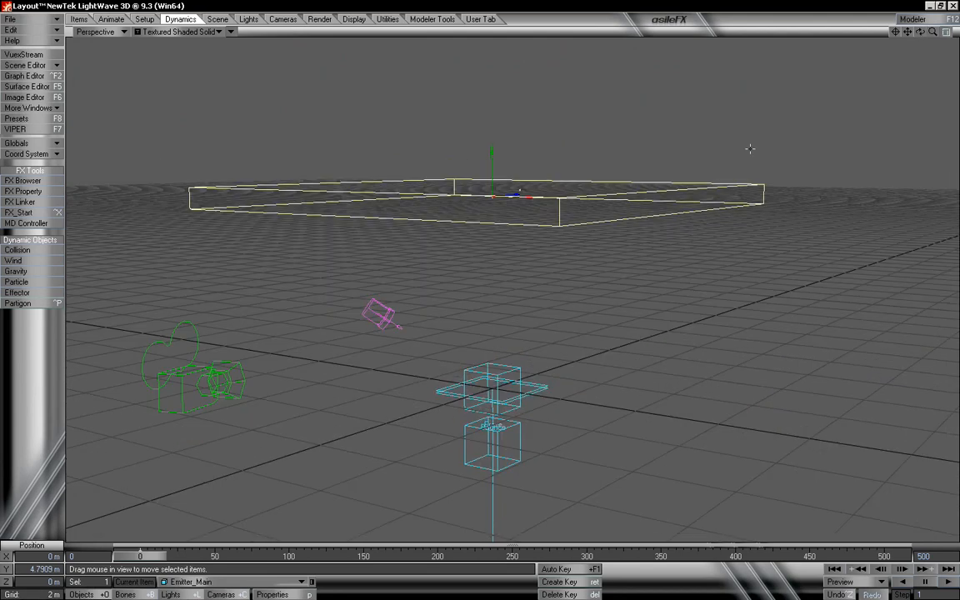
key("p")
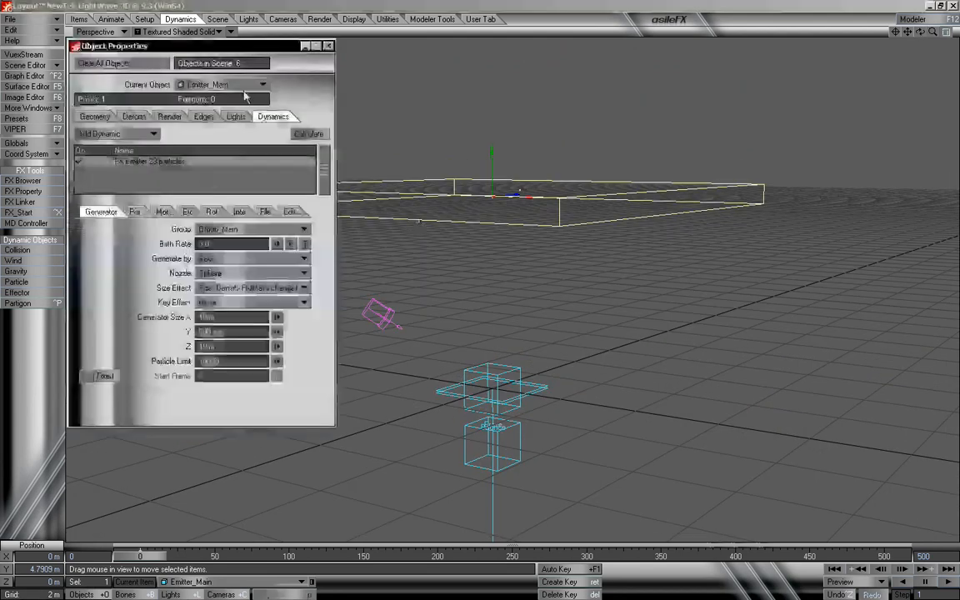
left_click_drag(238, 42, 178, 3)
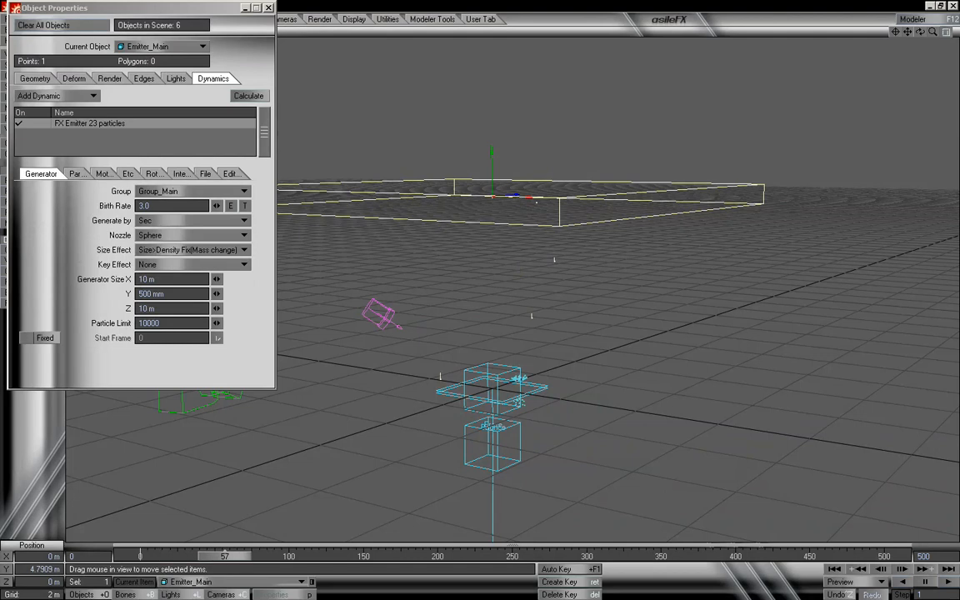
left_click_drag(235, 556, 140, 556)
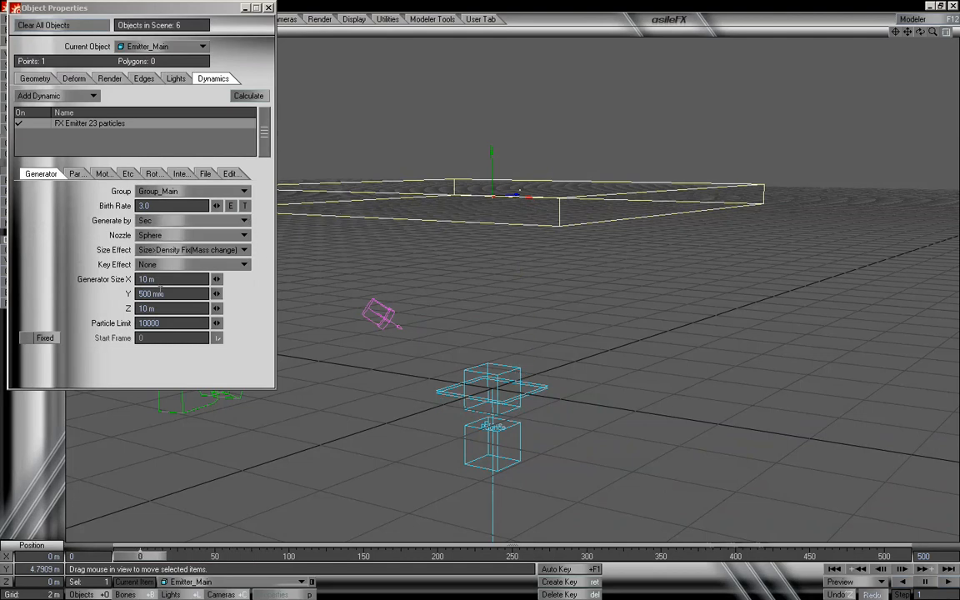
- Set the generator size of Emitter_Main to 3 m in X, 500 mm in Y and 3 m in Z
left_click_drag(166, 280, 110, 285)
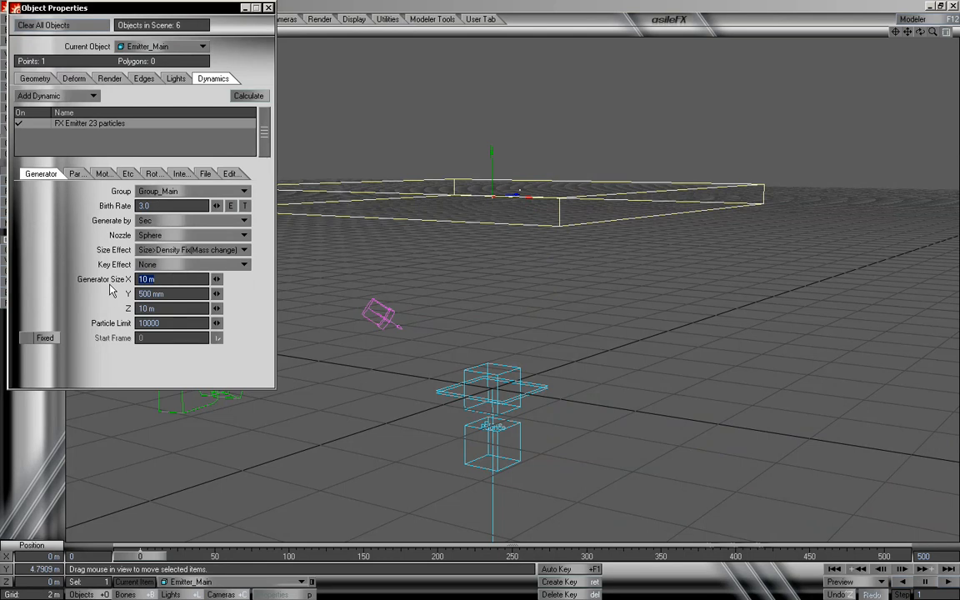
type("3")
key("Tab")
type("3")
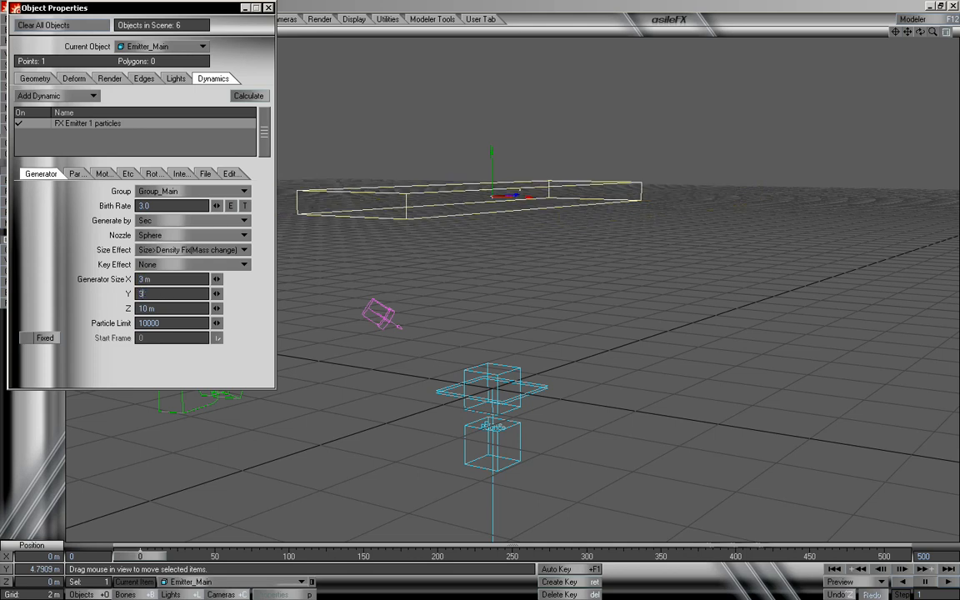
key("Tab")
type("3")
key("Tab")
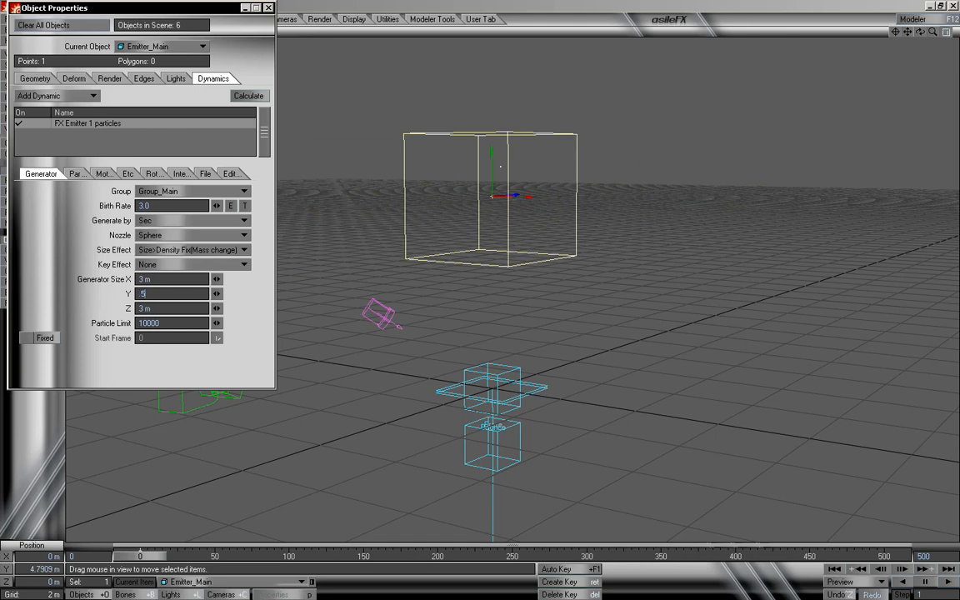
key("Tab")
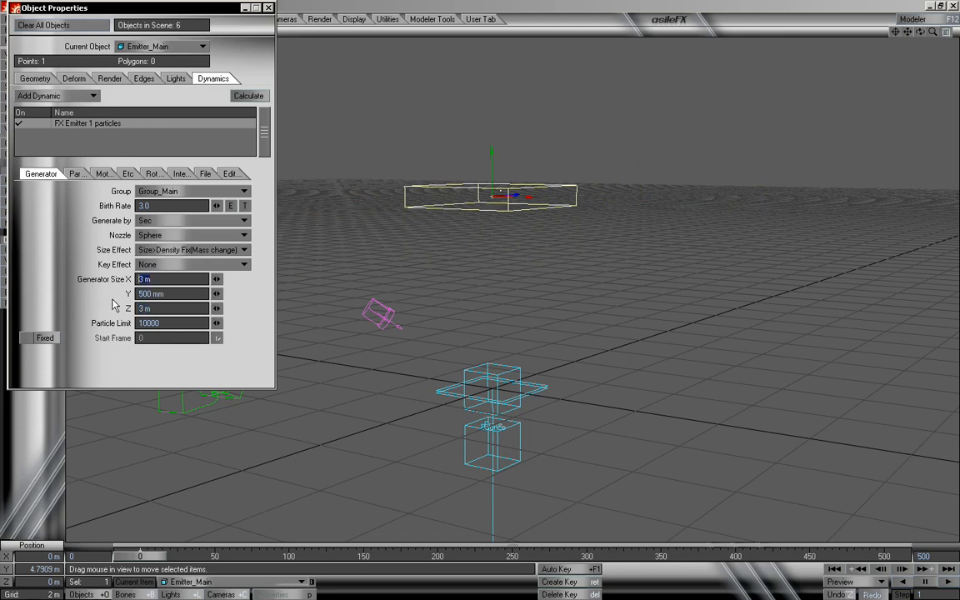
- Reduce the generator size of Emitter_Main to 1 m in both X and Z
type("1")
key("Tab")
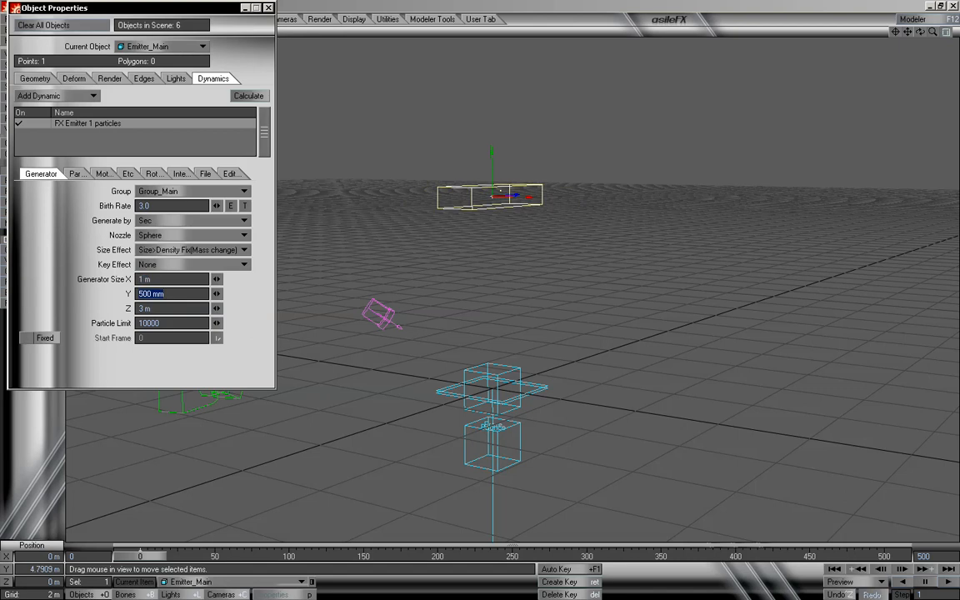
key("Return")
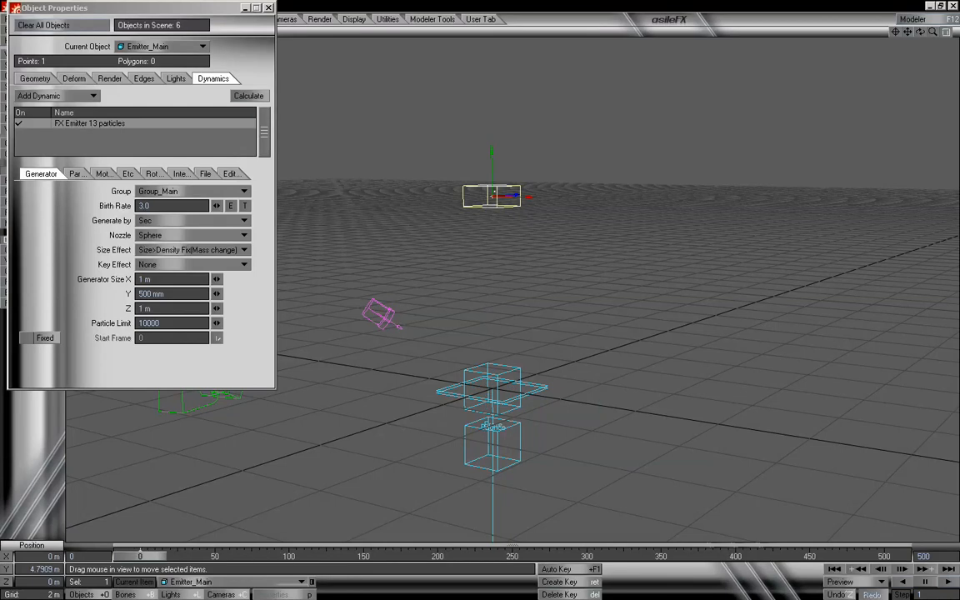
- Close the object properties and move Emitter_Main horizontally to about X -3.37 m, Z -2.33 m
left_click(270, 8)
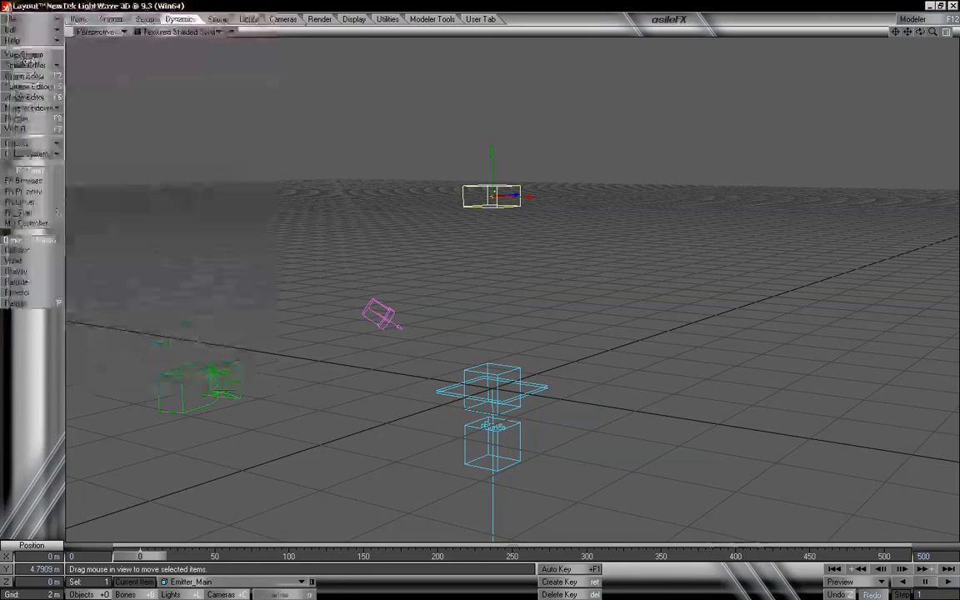
left_click_drag(554, 200, 554, 262, "alt")
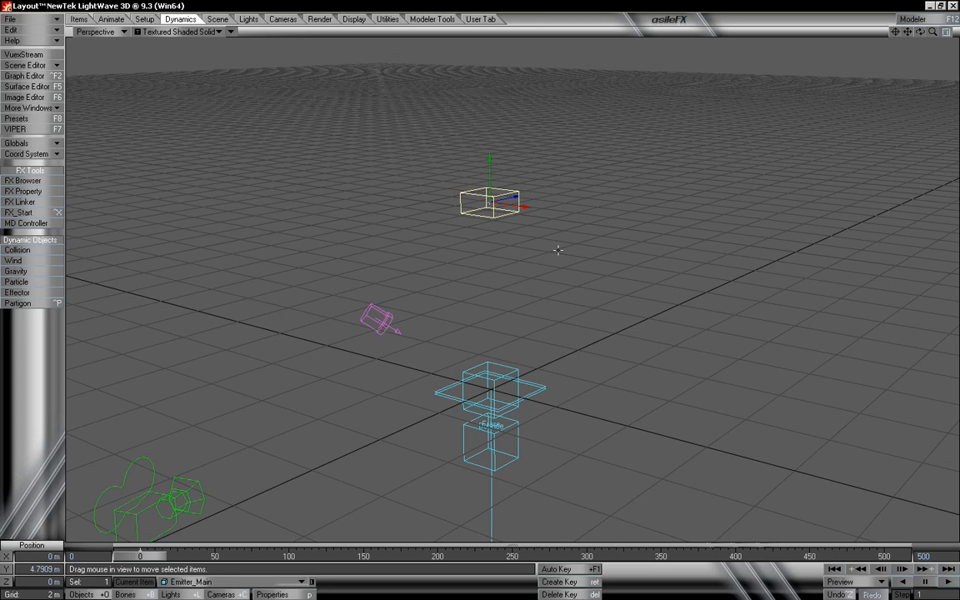
left_click_drag(621, 252, 451, 253)
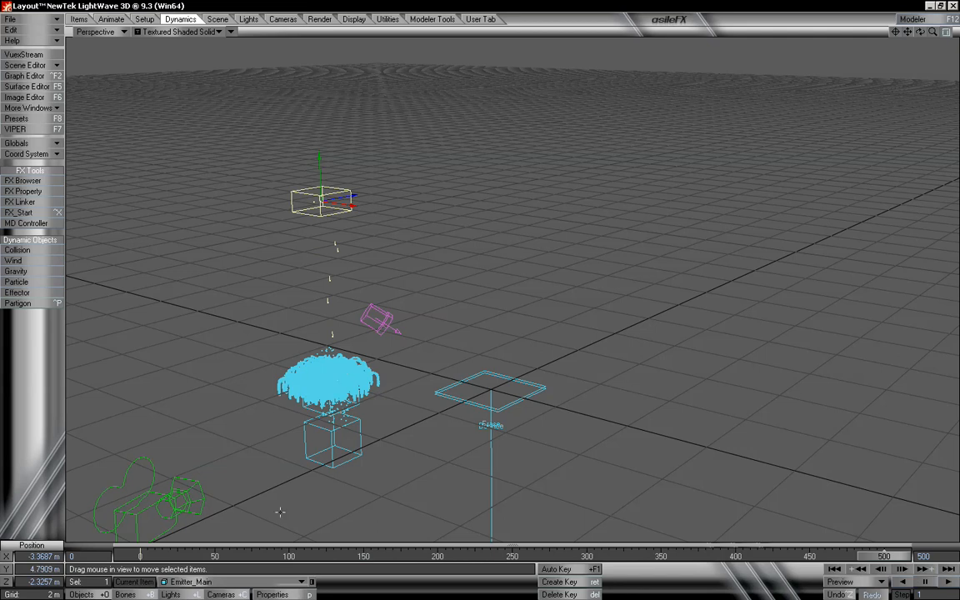
- Set the particle Life Time of Emitter_Child_Collide's FX emitter to 250 frames and close the object properties
key("p")
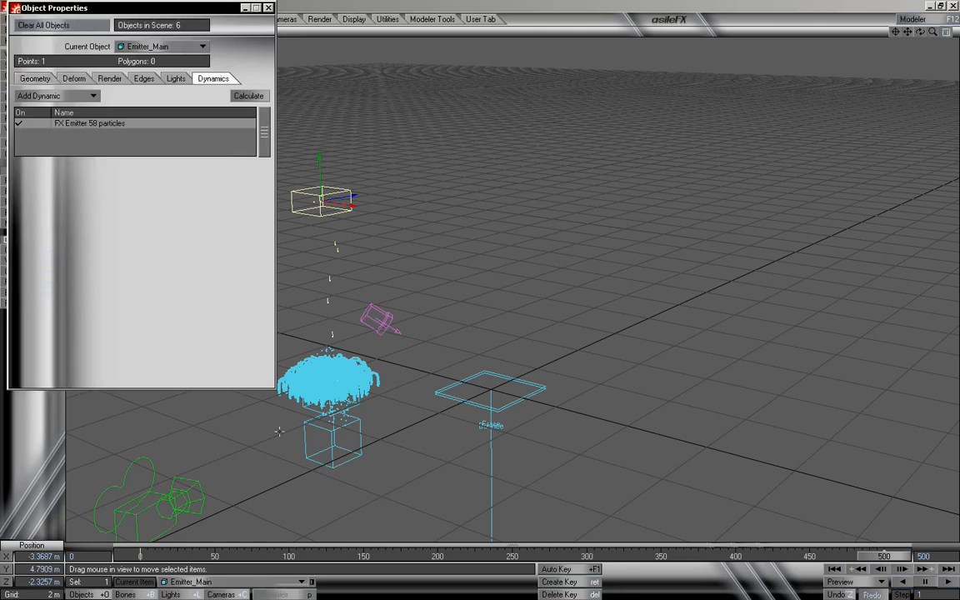
left_click(174, 47)
left_click(169, 92)
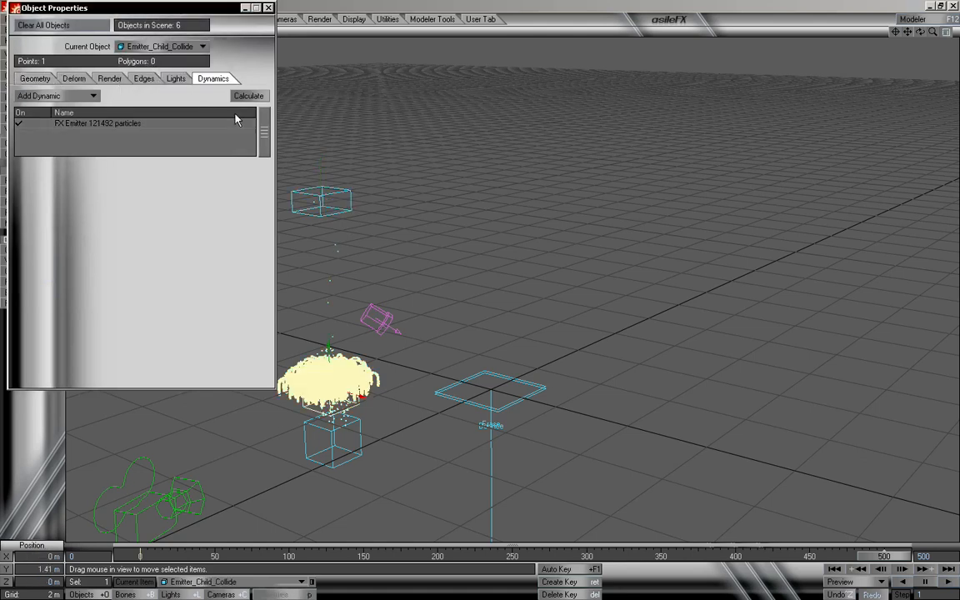
left_click(113, 129)
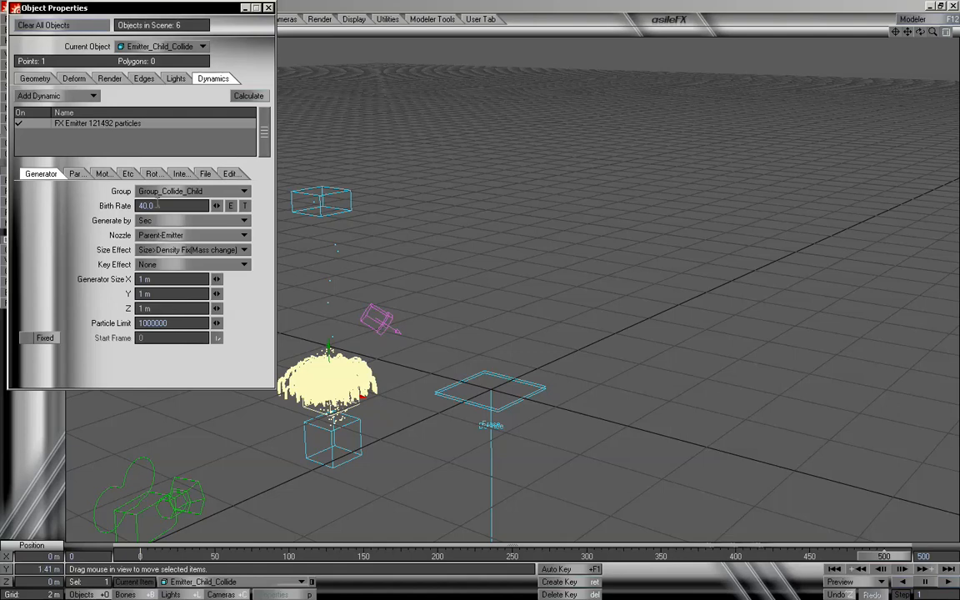
left_click(75, 173)
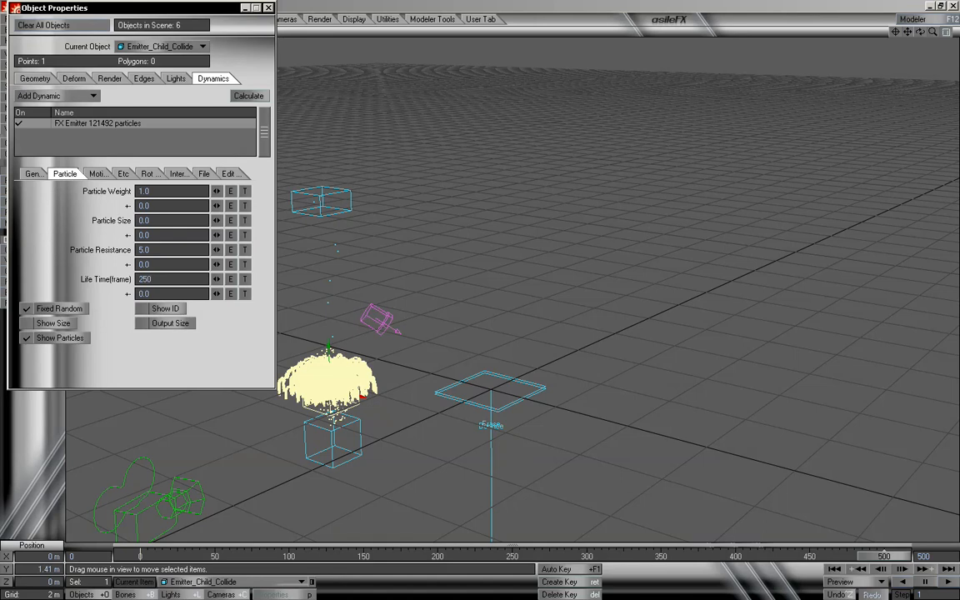
key("Tab")
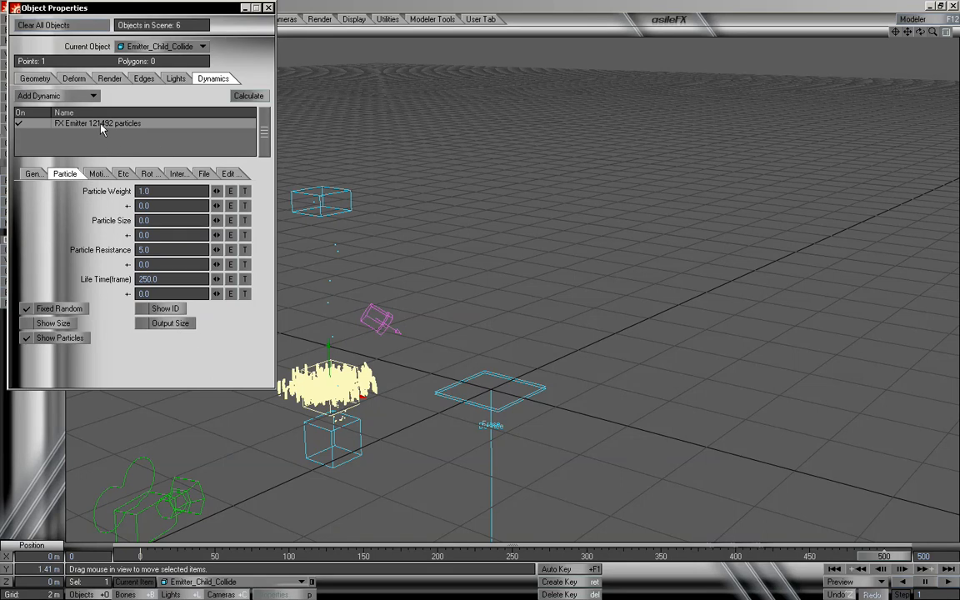
left_click_drag(897, 556, 891, 556)
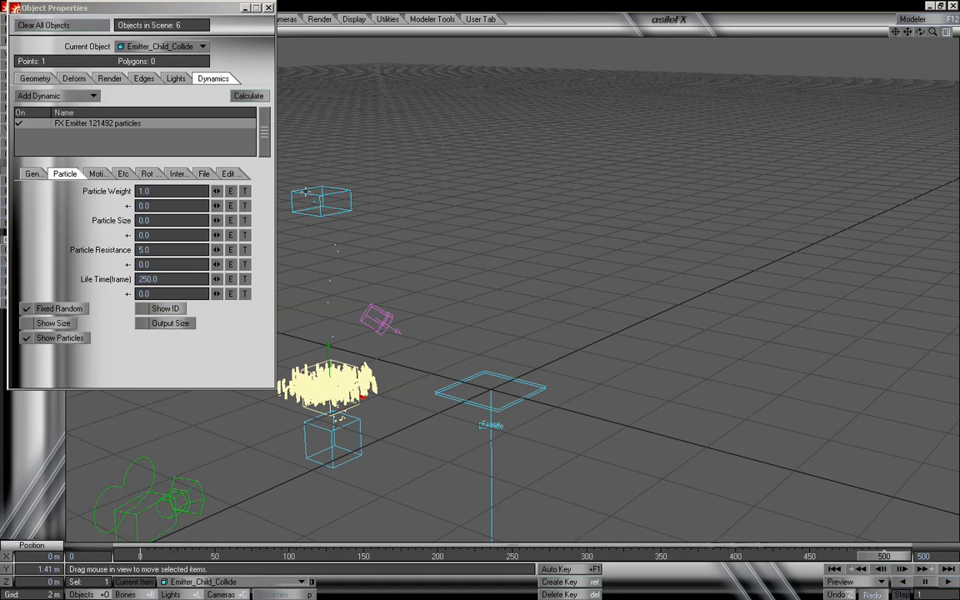
left_click(269, 8)
- Move Emitter_Main to about X 6.39 m, Z 5.77 m at frame 500, and return the timeline to frame 0
left_click(322, 200)
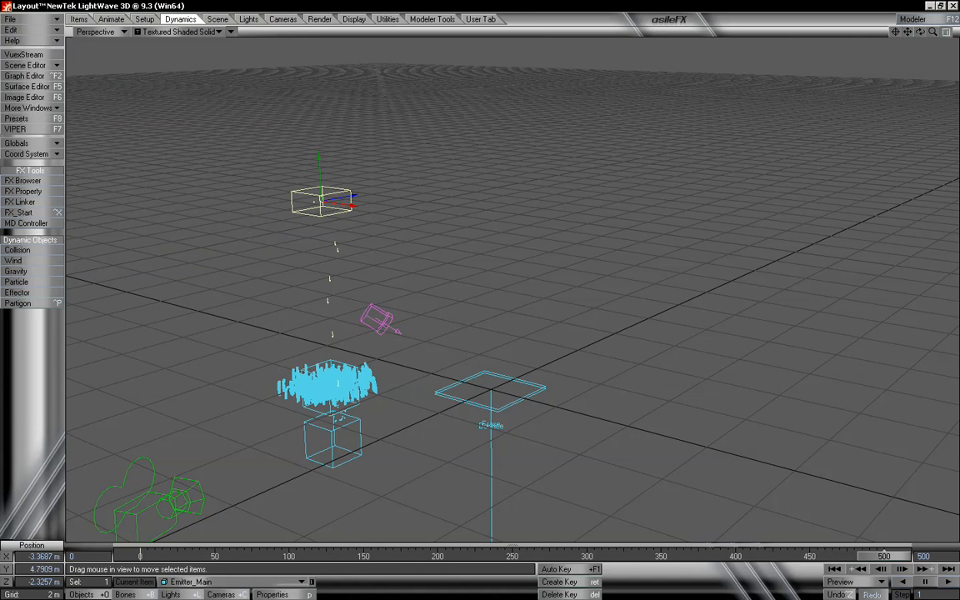
left_click_drag(332, 334, 824, 320)
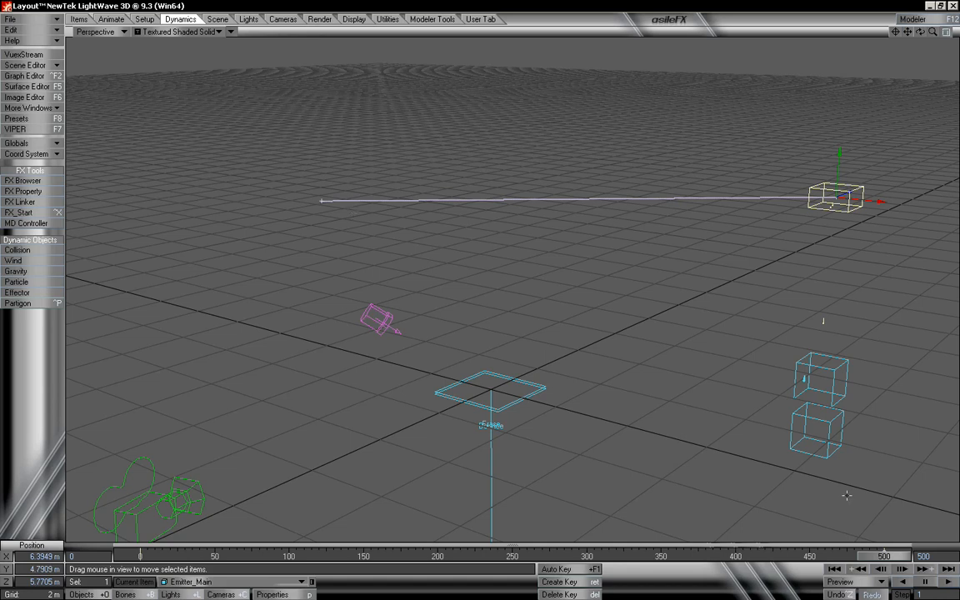
left_click(840, 572)
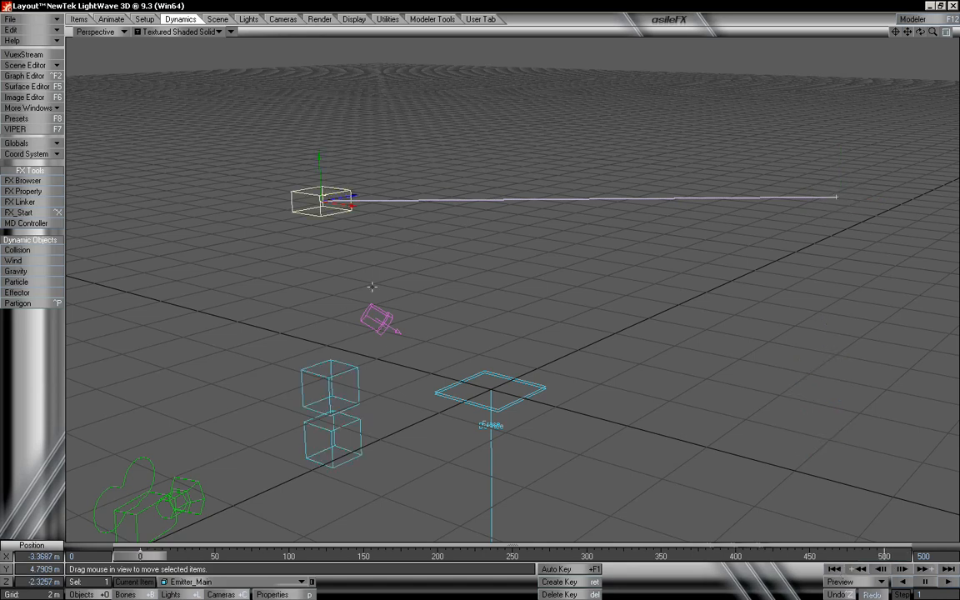
- Recalculate the dynamics from Emitter_Main's object properties and close them
key("p")
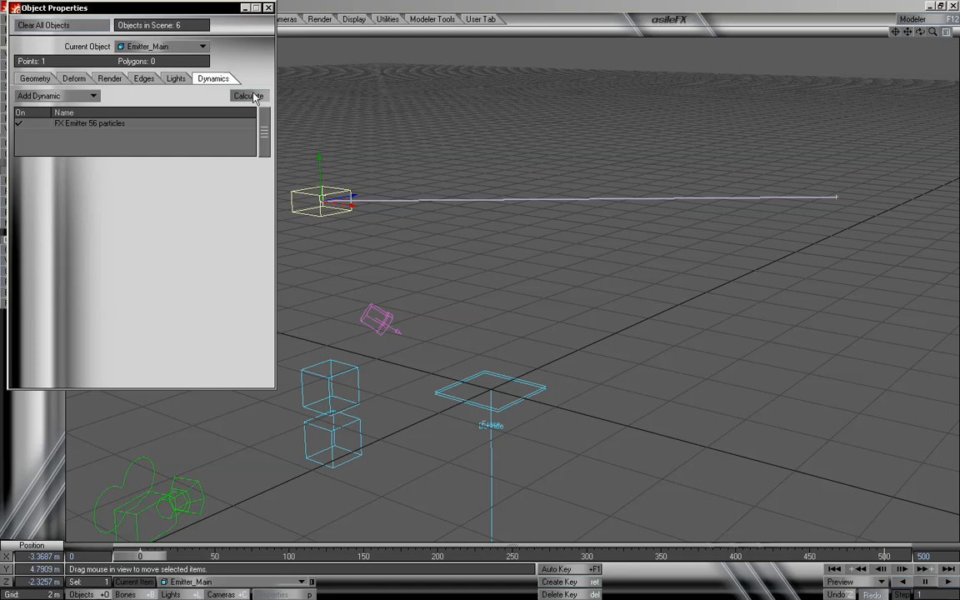
left_click(250, 96)
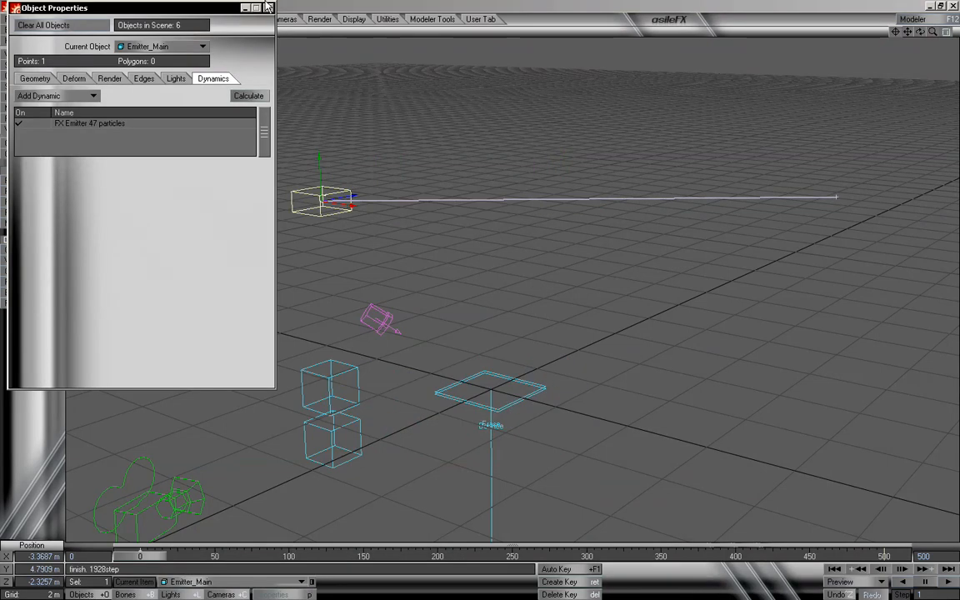
left_click(268, 8)
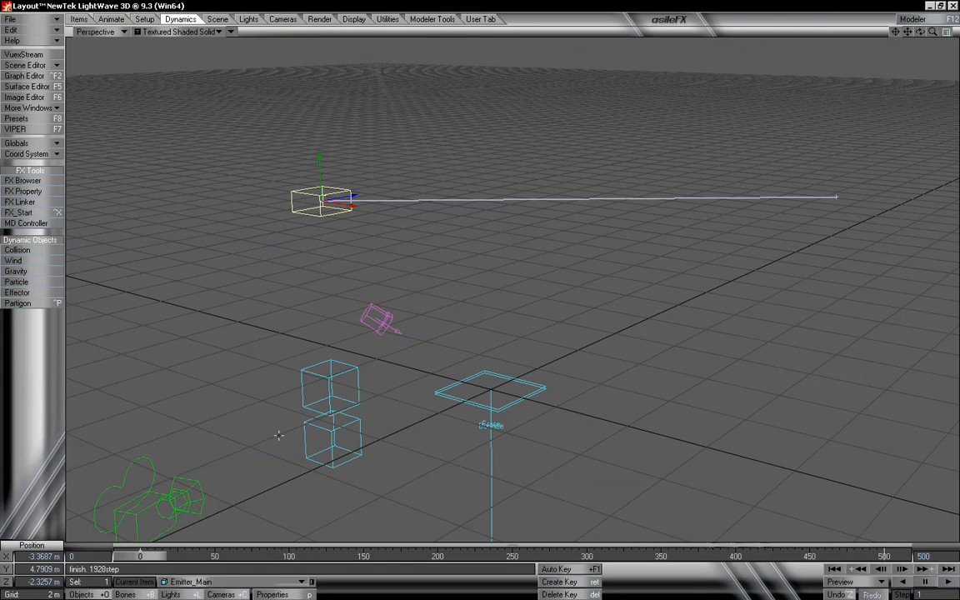
- Examine the splash trails from a low, close view while scrubbing the animation back and forth up to about frame 353
mouse_move(932, 32)
left_mouse_down()
mouse_move(954, 32)
mouse_move(926, 22)
mouse_move(921, 35)
left_mouse_up()
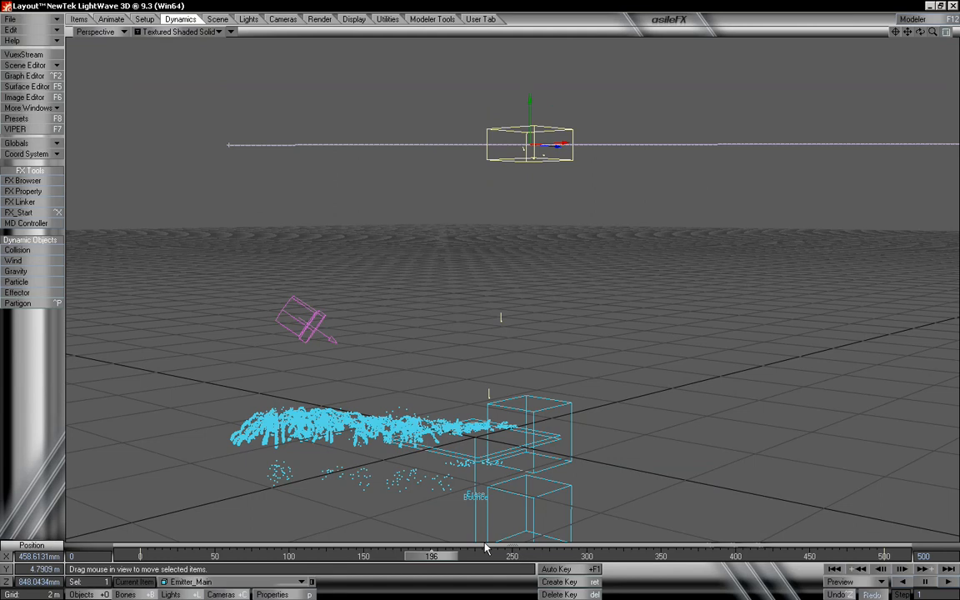
left_click_drag(446, 564, 554, 564)
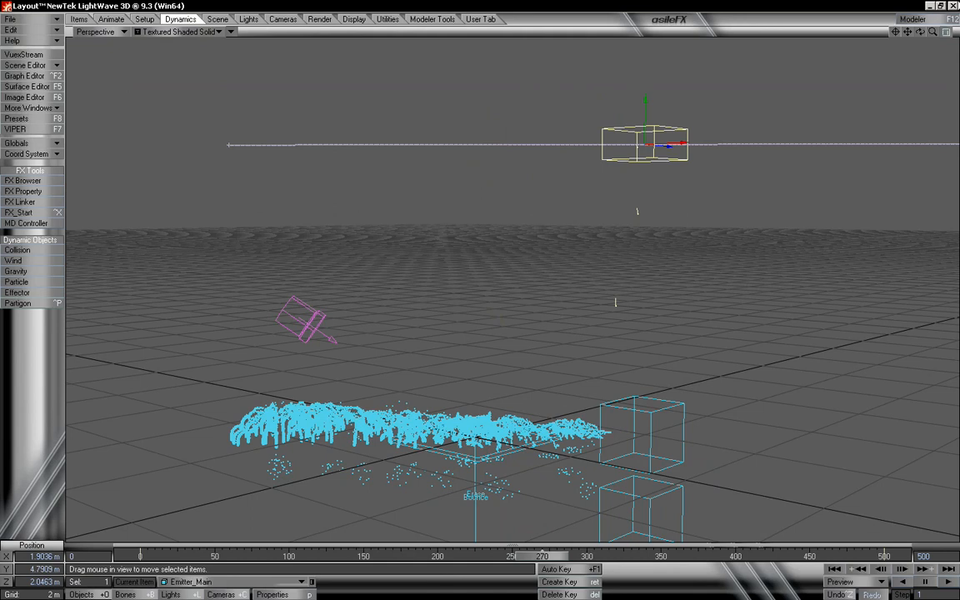
mouse_move(933, 32)
left_mouse_down()
mouse_move(953, 32)
mouse_move(910, 46)
mouse_move(909, 11)
mouse_move(922, 34)
left_mouse_up()
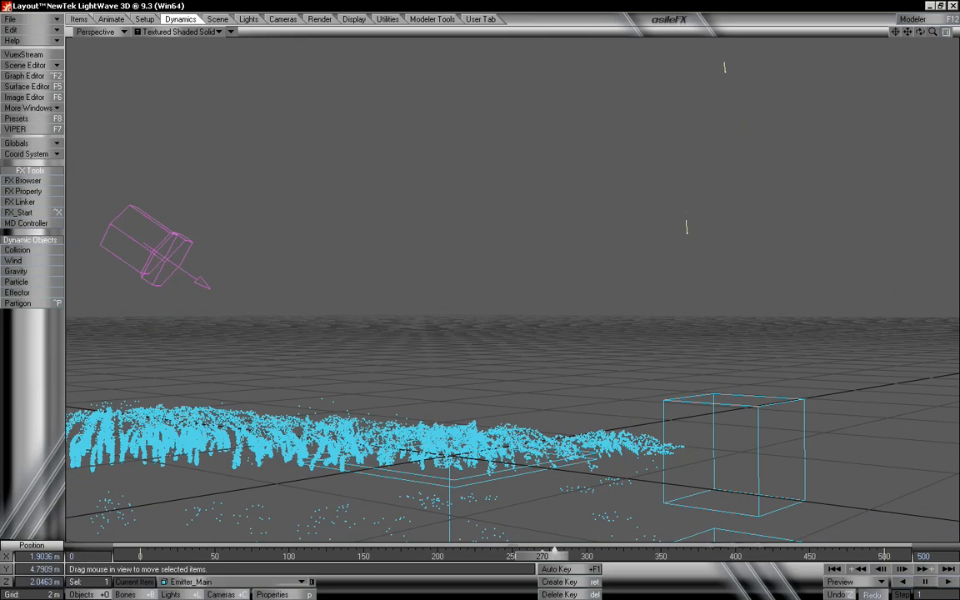
left_click_drag(542, 556, 347, 556)
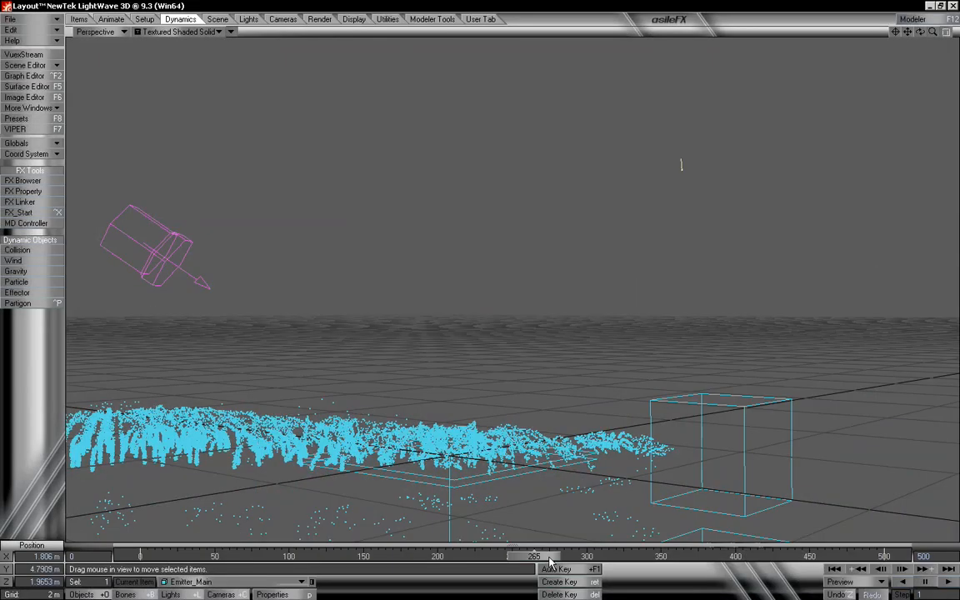
left_click_drag(549, 565, 681, 564)
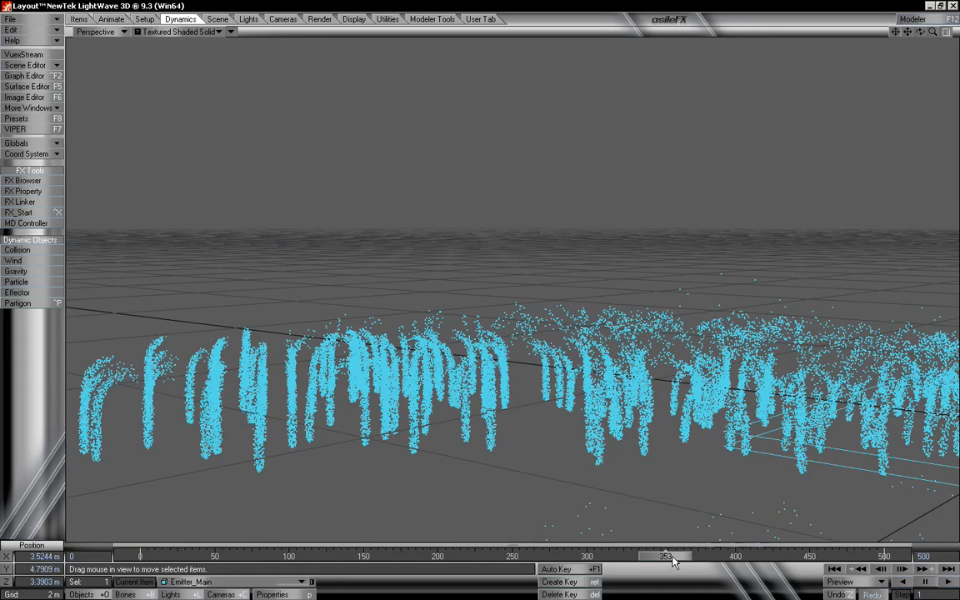
- Review the splash trails along the moving emitter's path from a higher angle, scrubbing through the animation and back to frame 0
left_click_drag(674, 560, 311, 556)
left_click_drag(933, 32, 834, 31)
left_click_drag(921, 32, 884, 41)
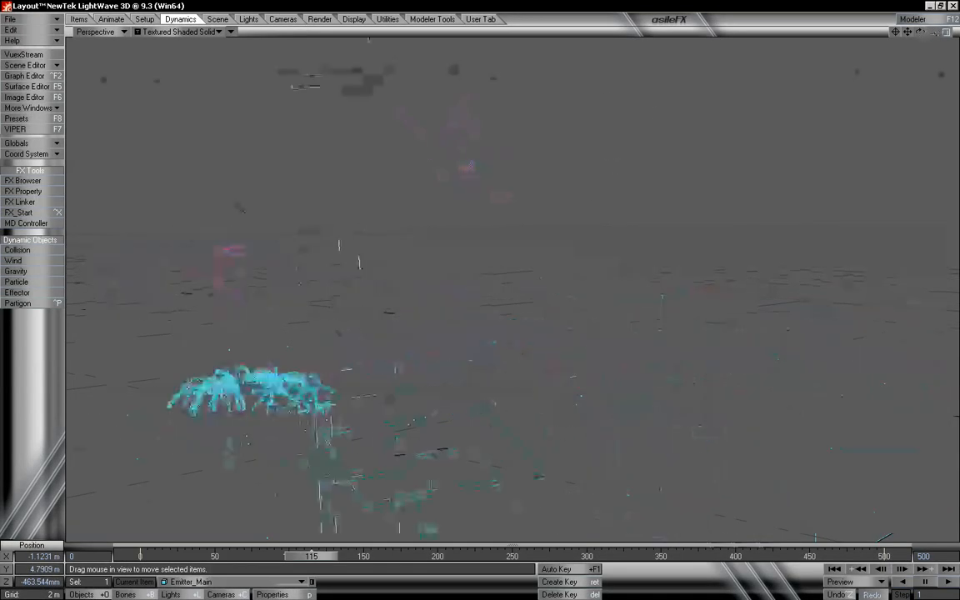
left_click_drag(414, 395, 408, 414, "alt")
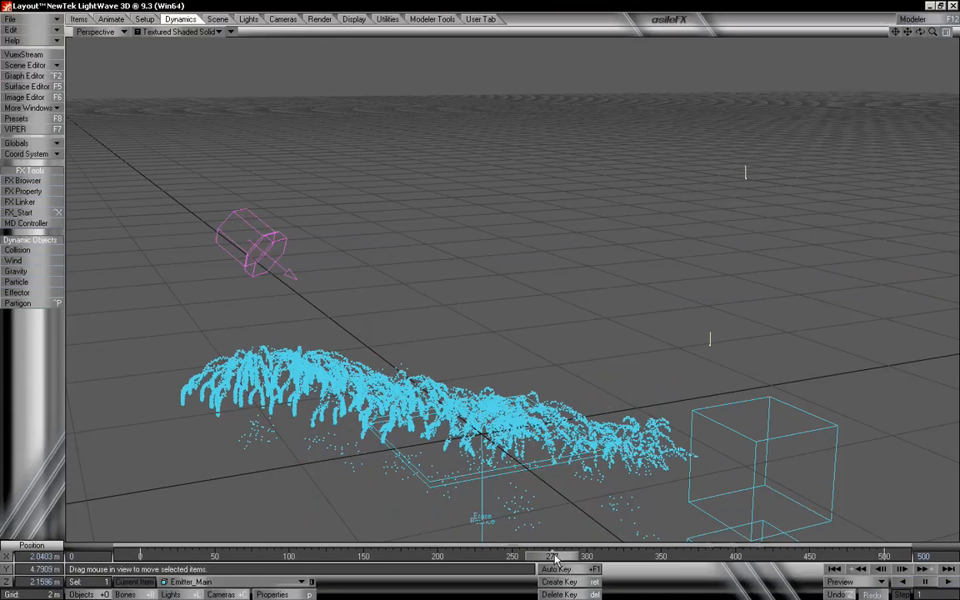
left_click_drag(557, 559, 590, 558)
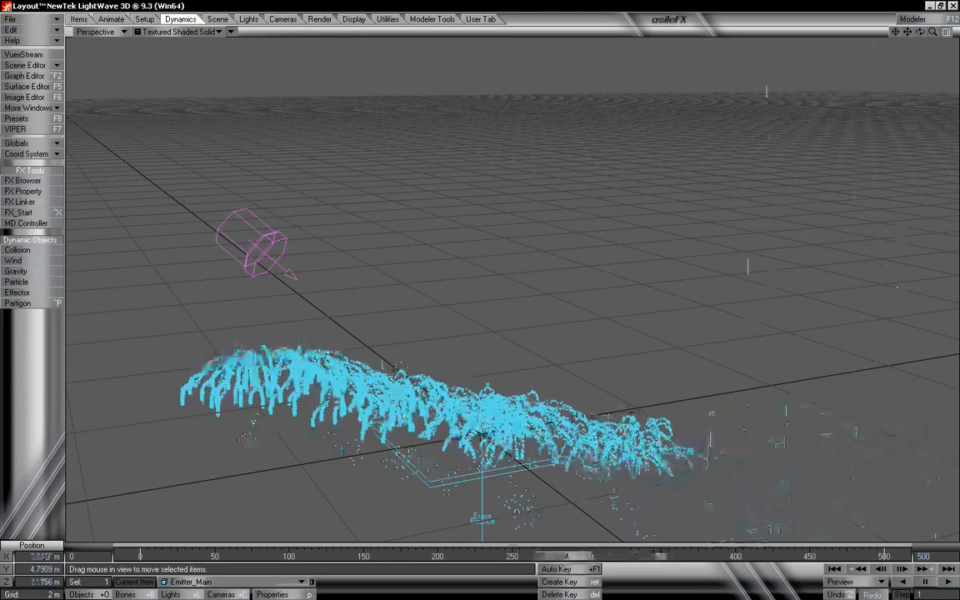
left_click_drag(512, 557, 488, 557)
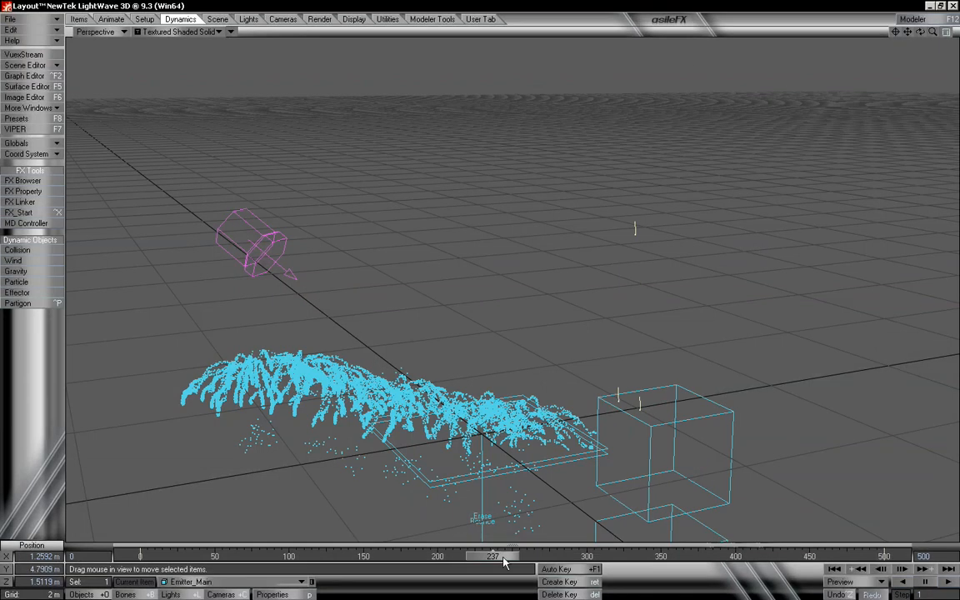
left_click_drag(503, 562, 562, 563)
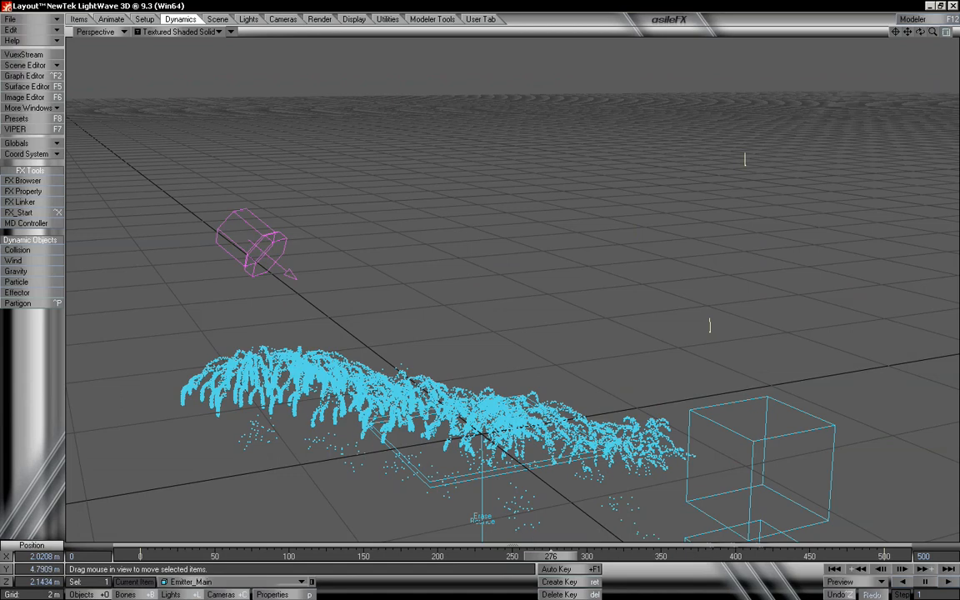
left_click_drag(562, 563, 671, 563)
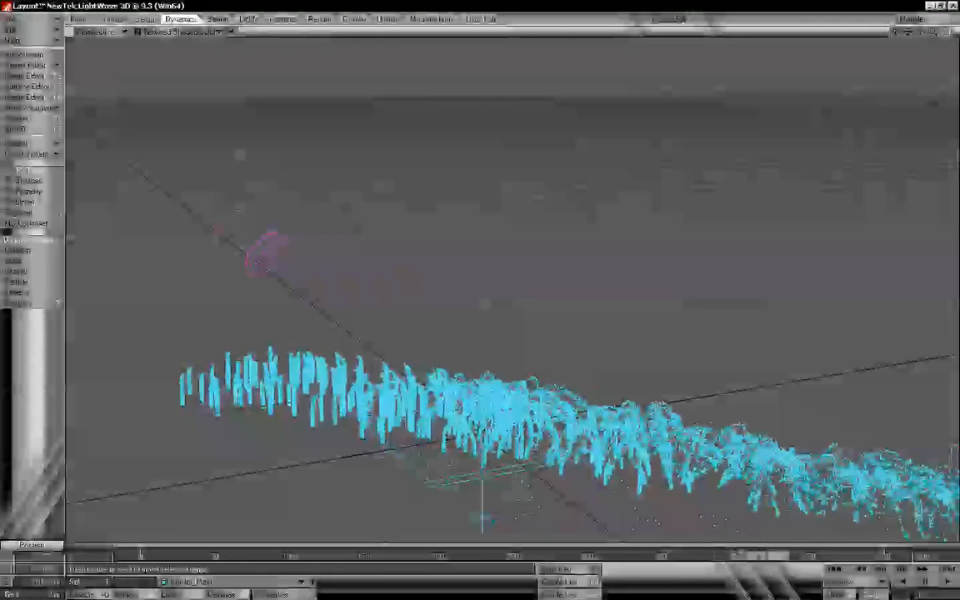
left_click_drag(759, 556, 126, 556)
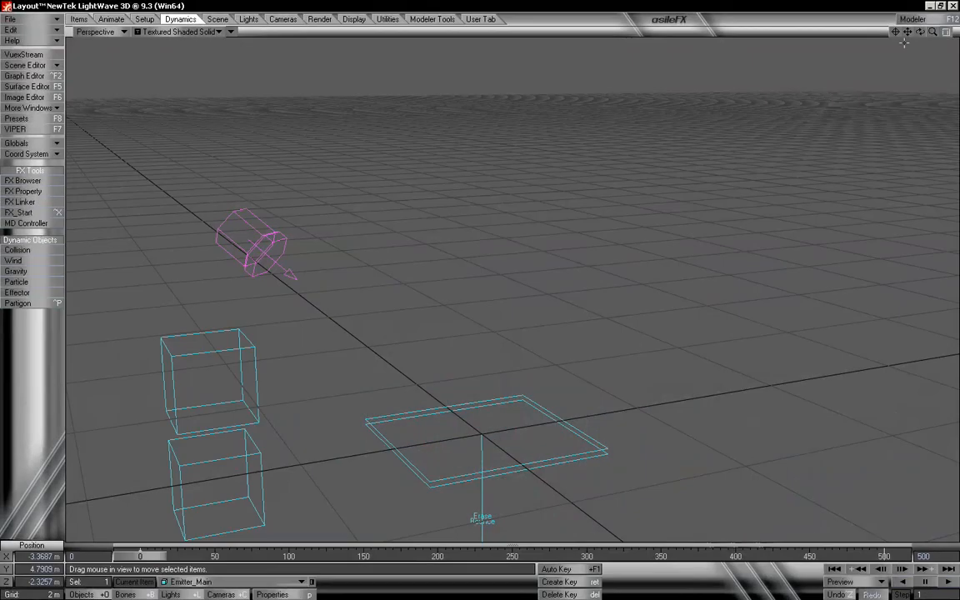
- Inspect the Erase and Bounce collision planes at the origin up close, and return to an overview of the scene
right_click_drag(907, 32, 907, 8)
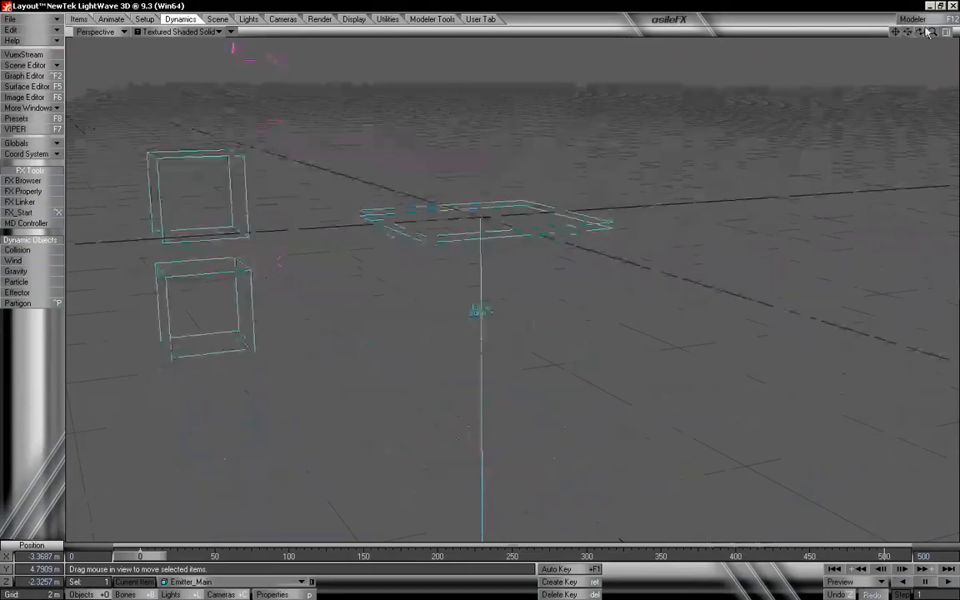
mouse_move(932, 31)
left_mouse_down()
mouse_move(955, 31)
mouse_move(920, 33)
mouse_move(920, 60)
mouse_move(935, 39)
mouse_move(937, 50)
left_mouse_up()
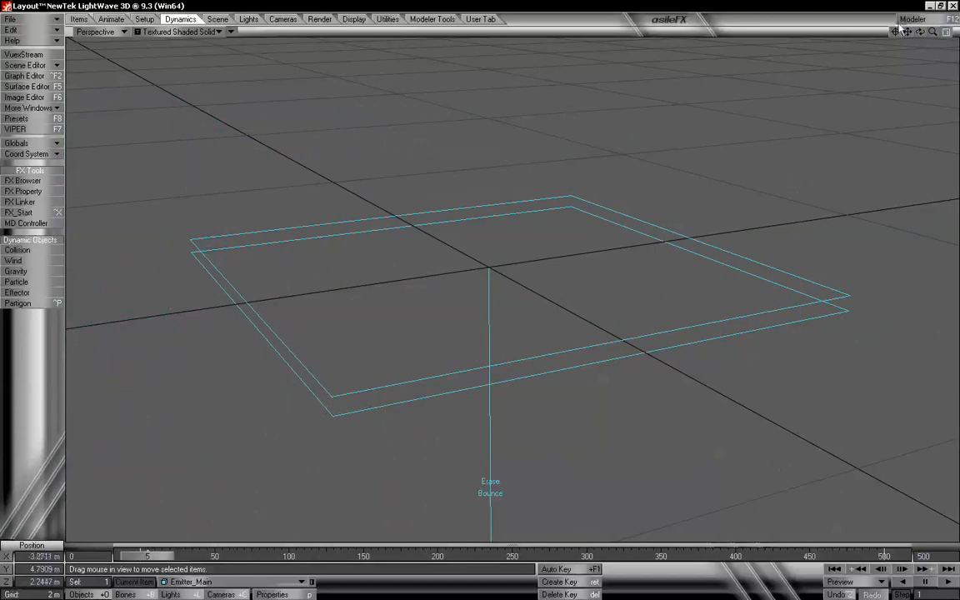
left_click_drag(923, 34, 959, 33)
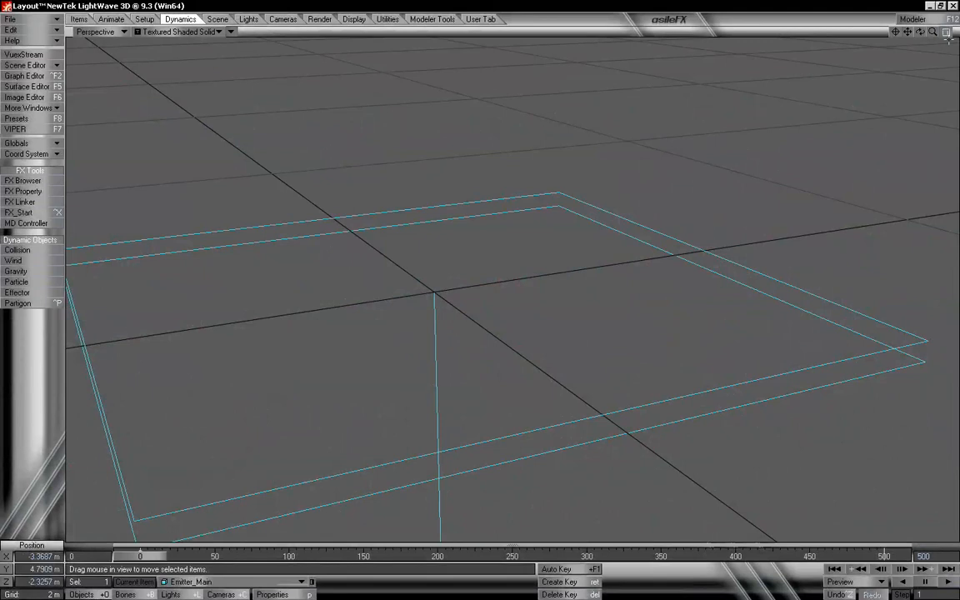
left_click_drag(933, 34, 850, 34)
mouse_move(909, 32)
left_mouse_down()
mouse_move(922, 33)
mouse_move(908, 33)
left_mouse_up()
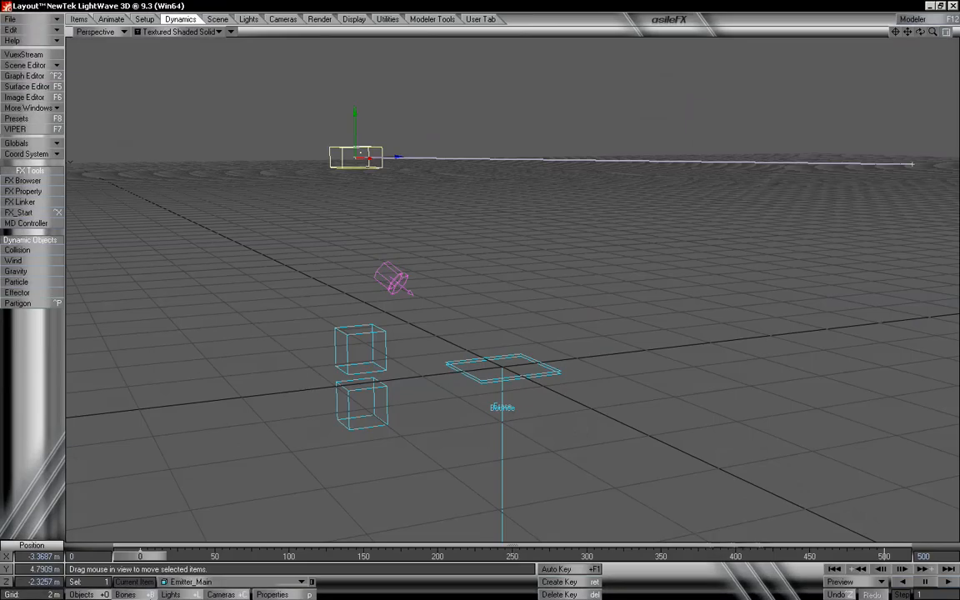